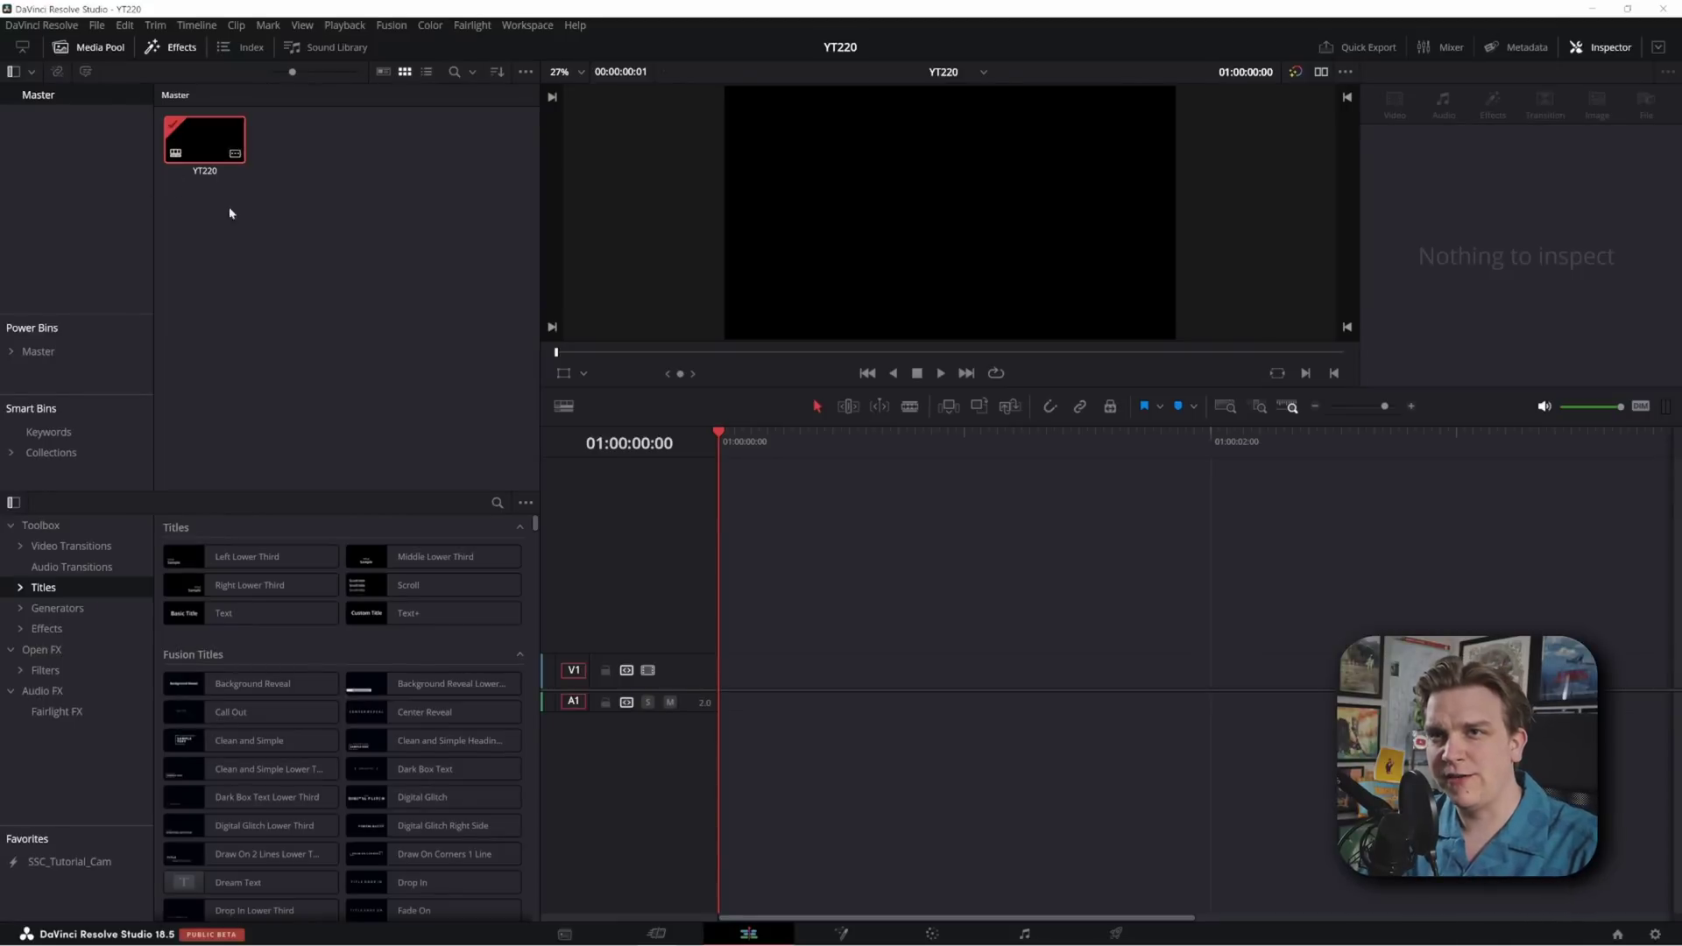
Add a Fusion Composition effect at the start of track V1 and extend it to about 11 seconds
click(340, 386)
click(41, 629)
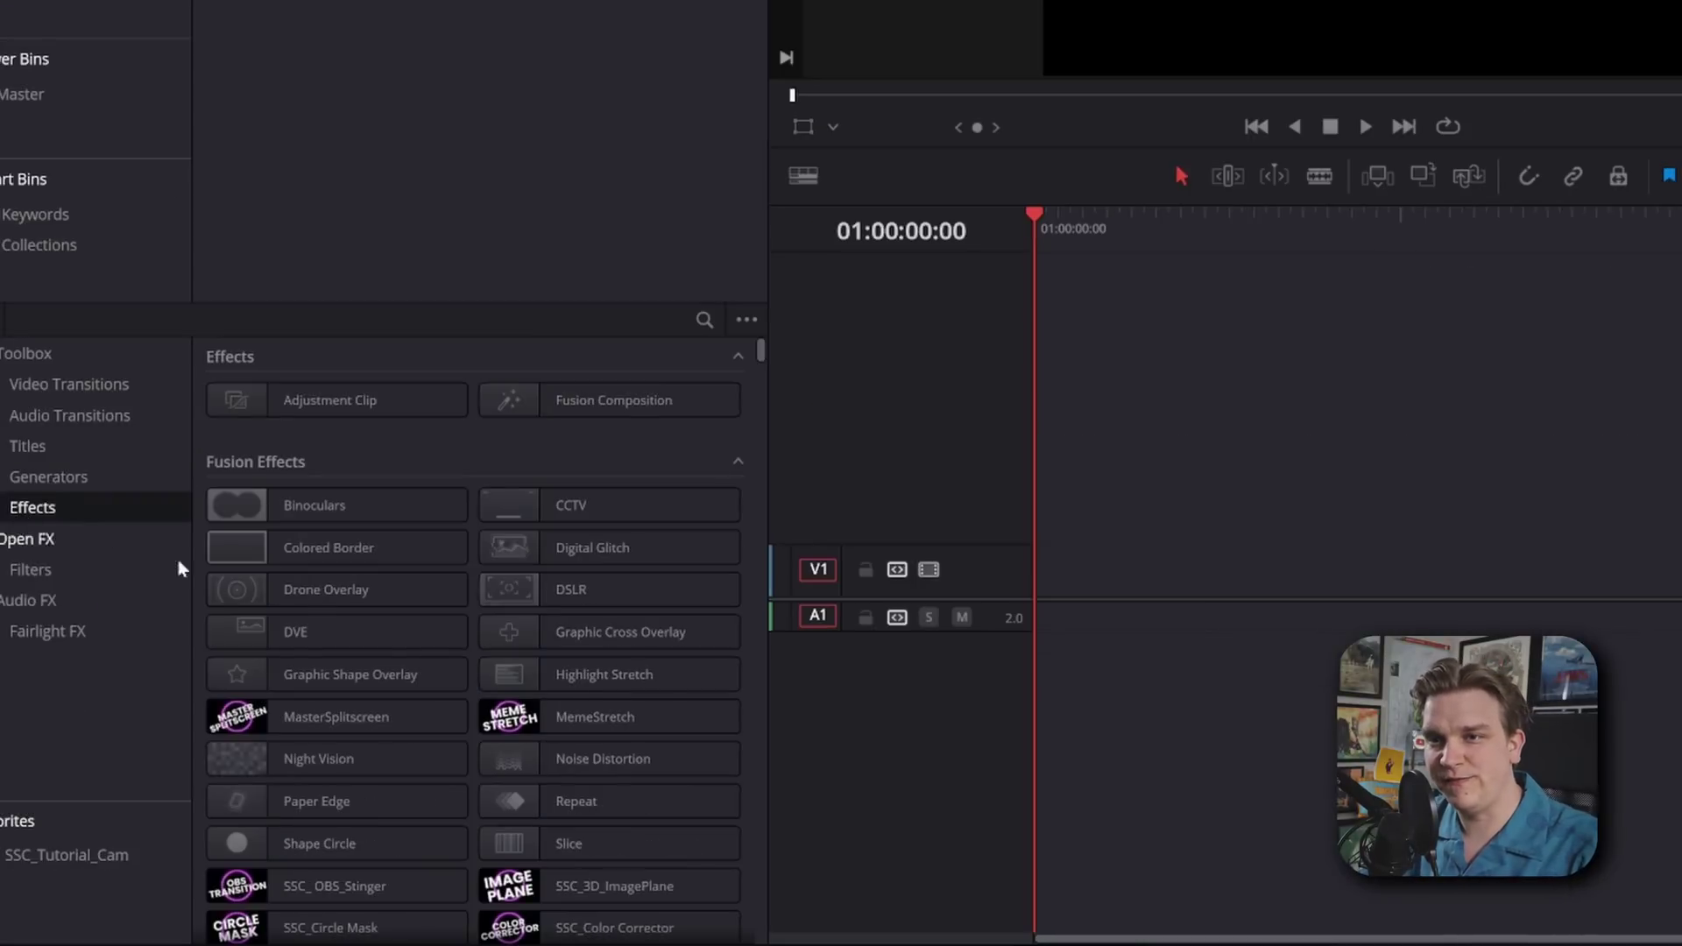
drag(427, 565, 700, 588)
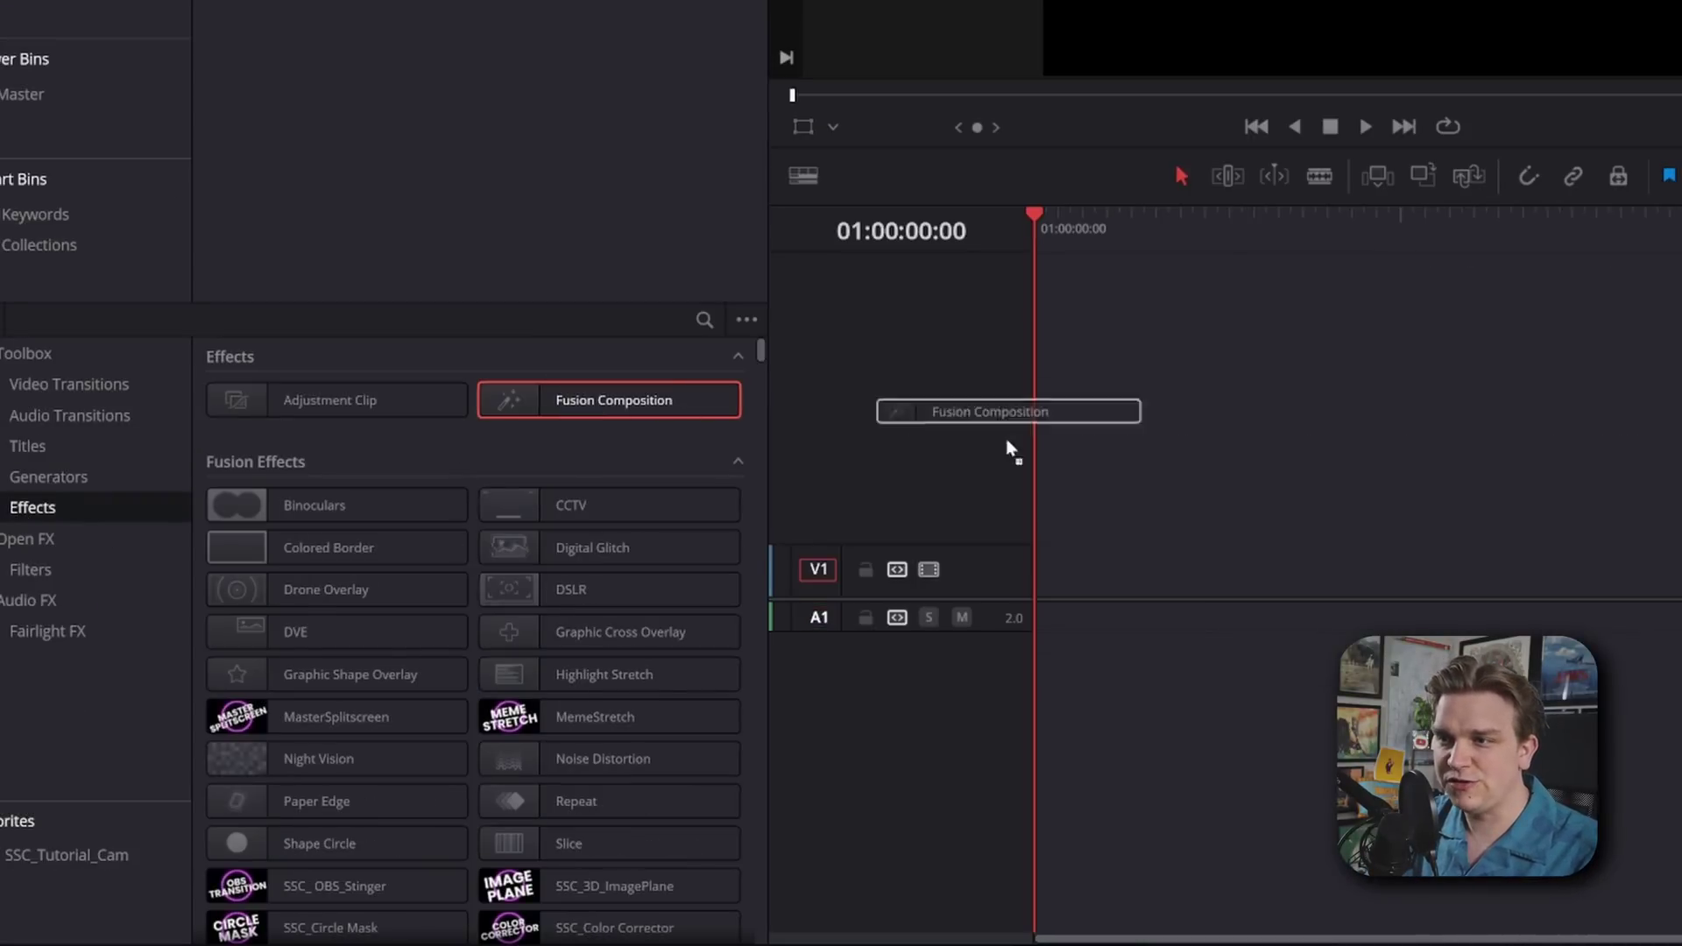
drag(1014, 451, 1043, 565)
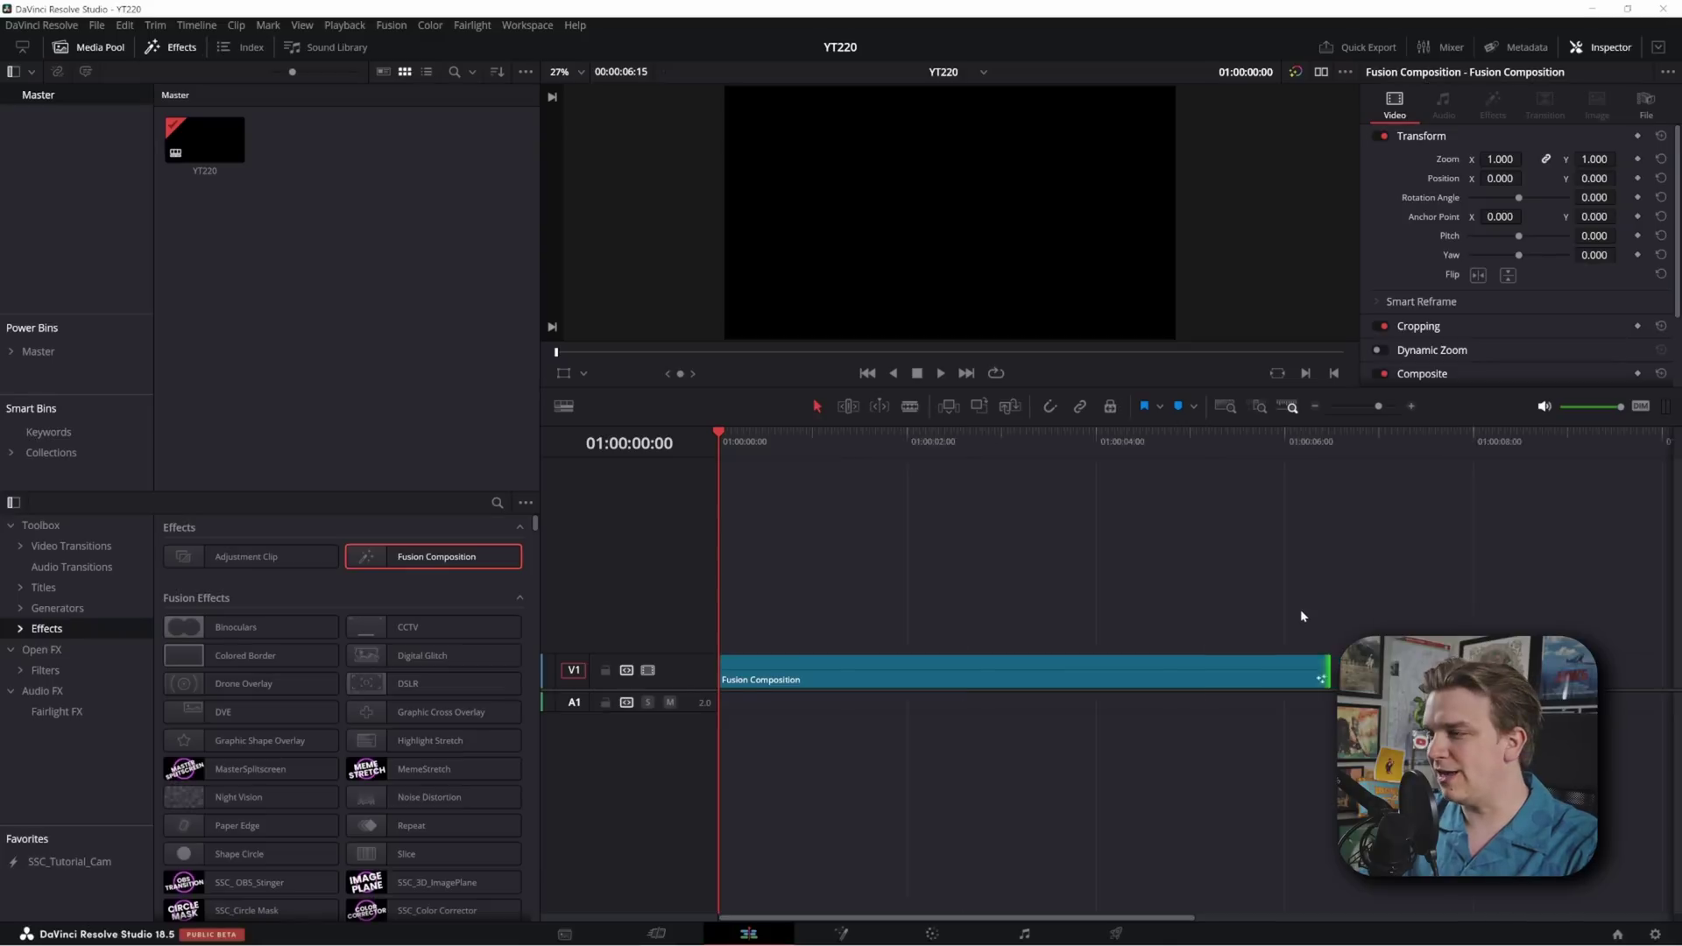
scroll(1301, 611, down, 2)
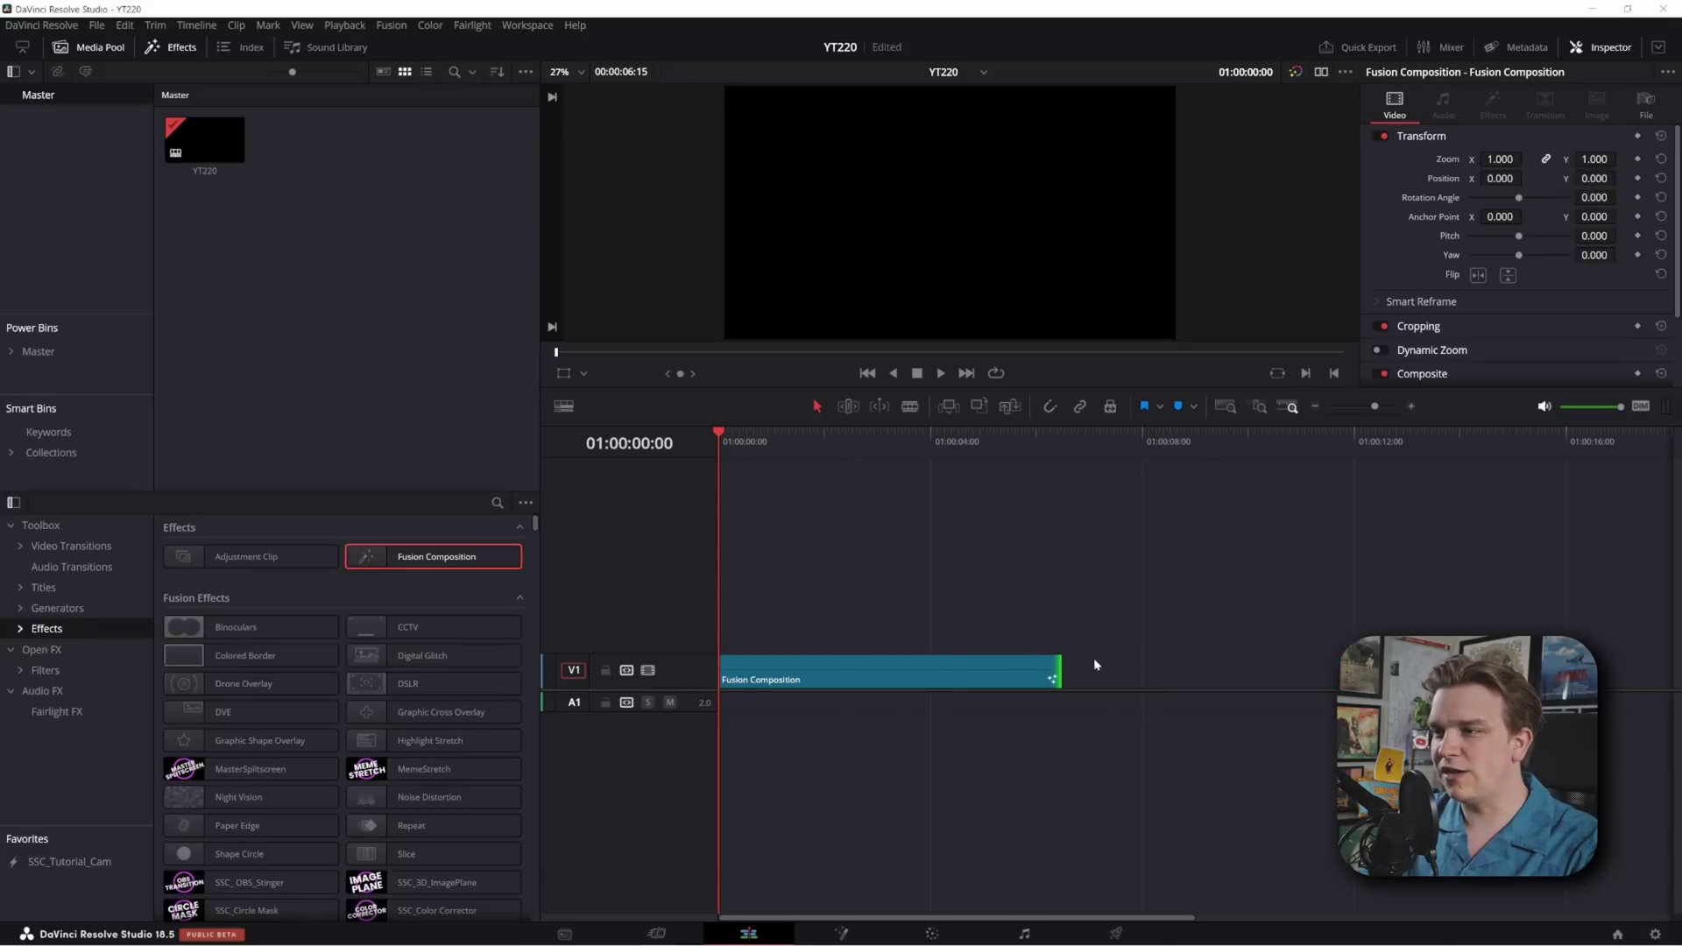
drag(1064, 673, 1296, 673)
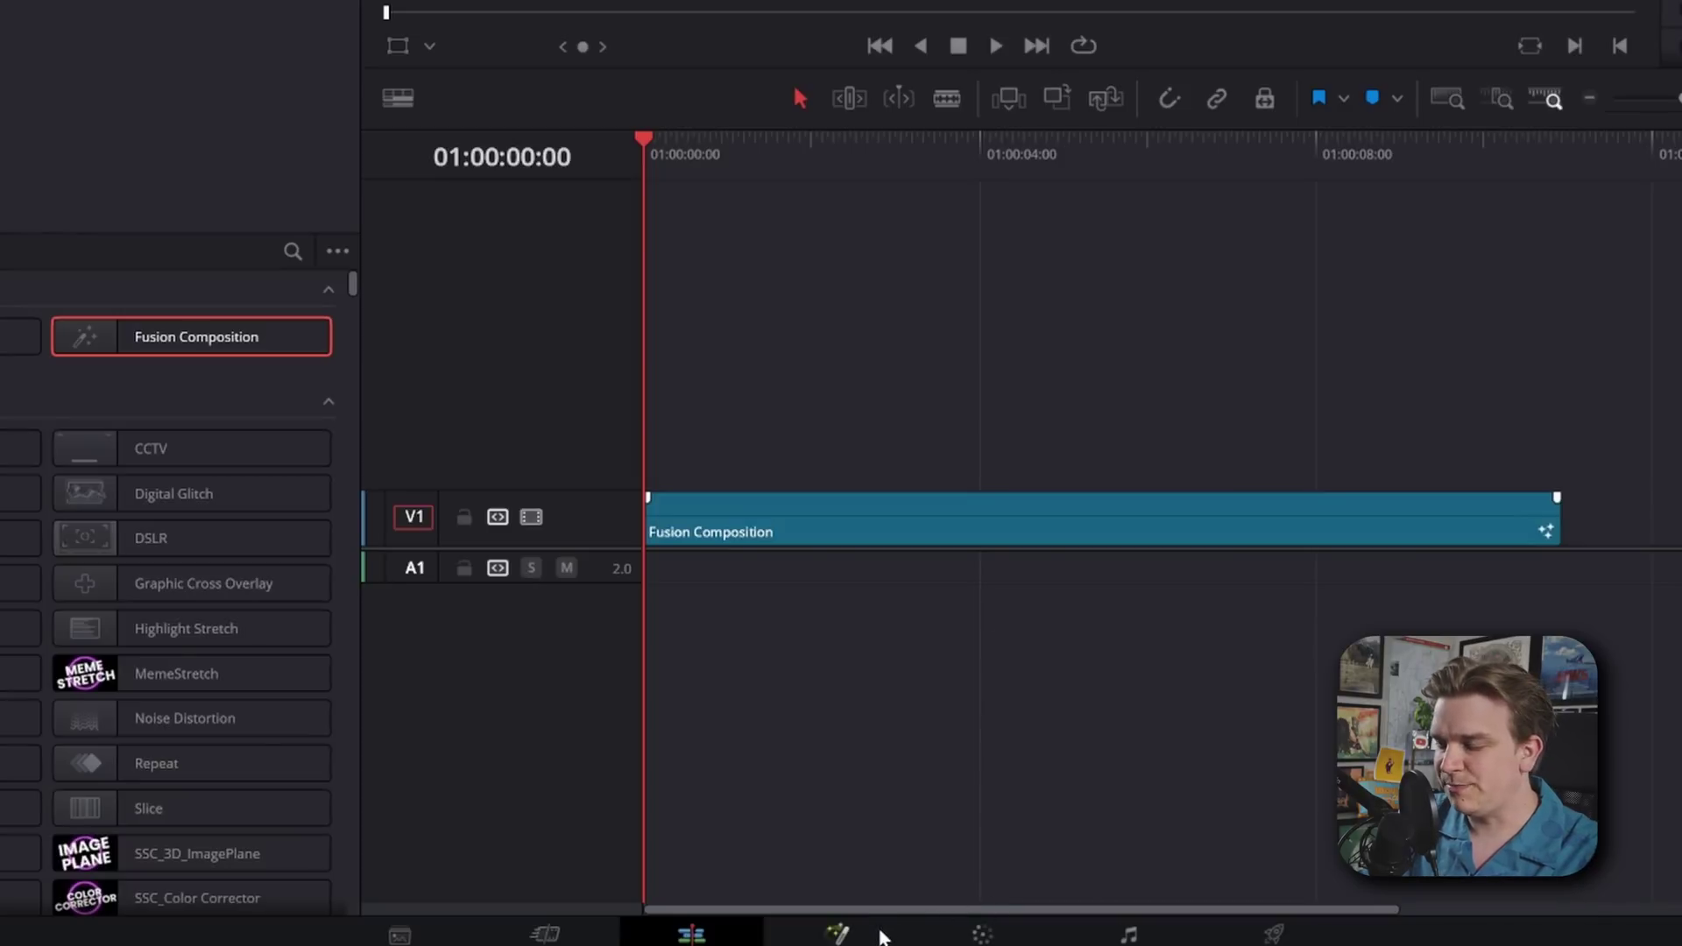
Open the clip's composition on the Fusion page, space out the MediaOut1 node and add a Text+ node
click(887, 926)
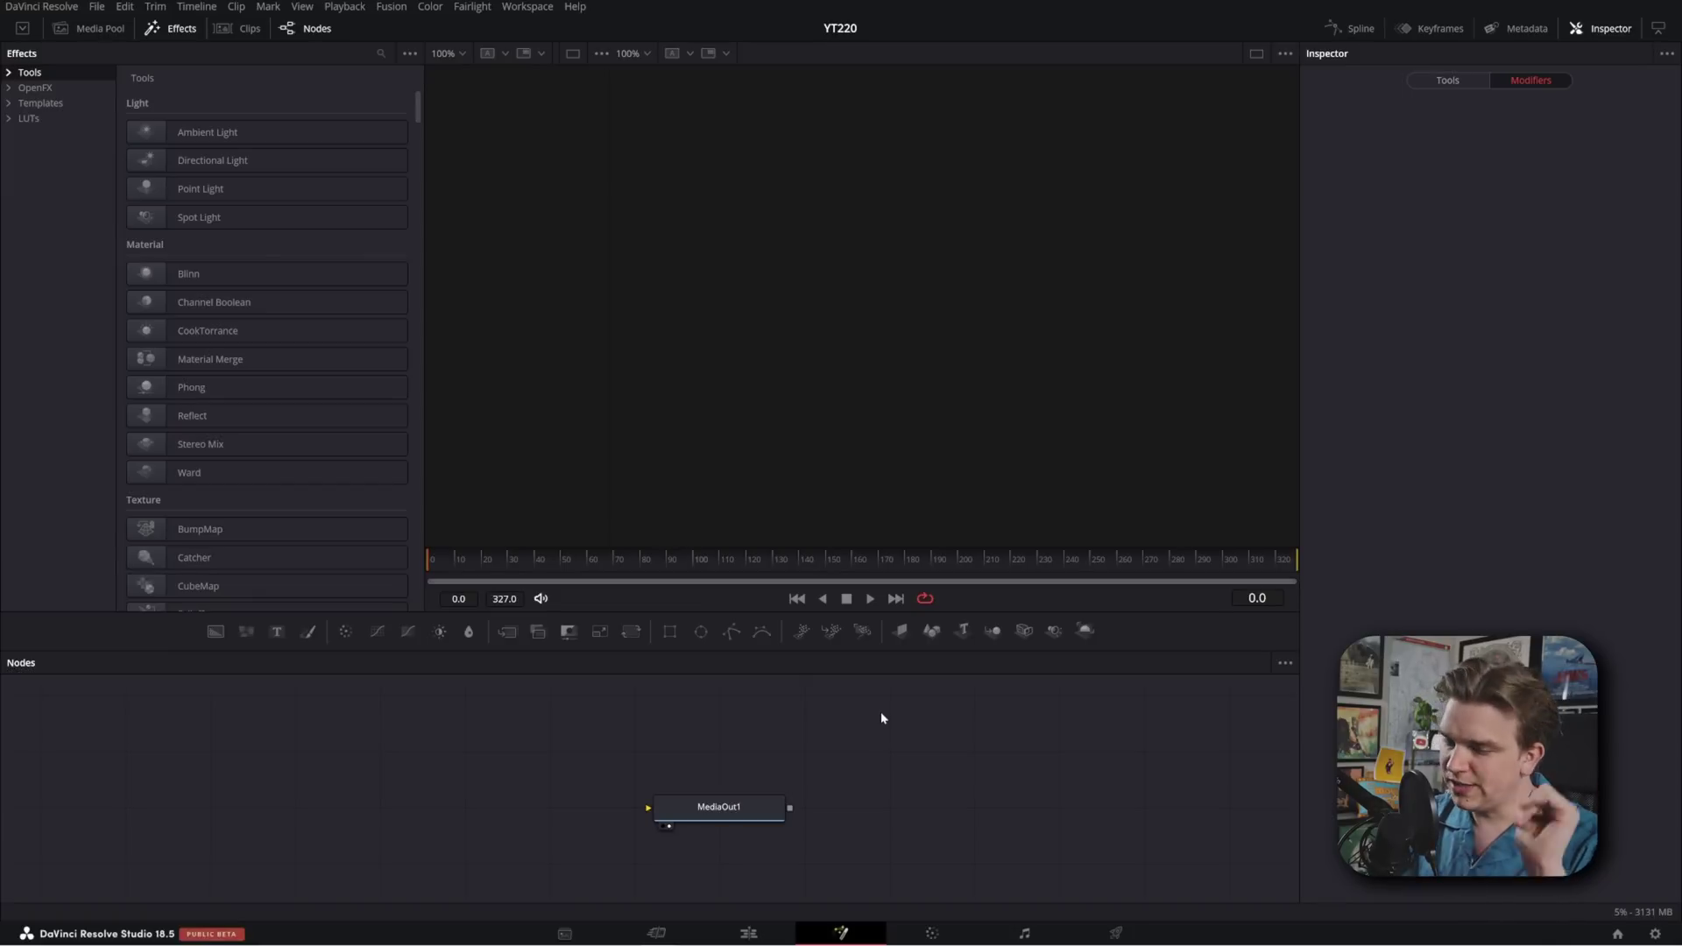
drag(643, 751, 891, 739)
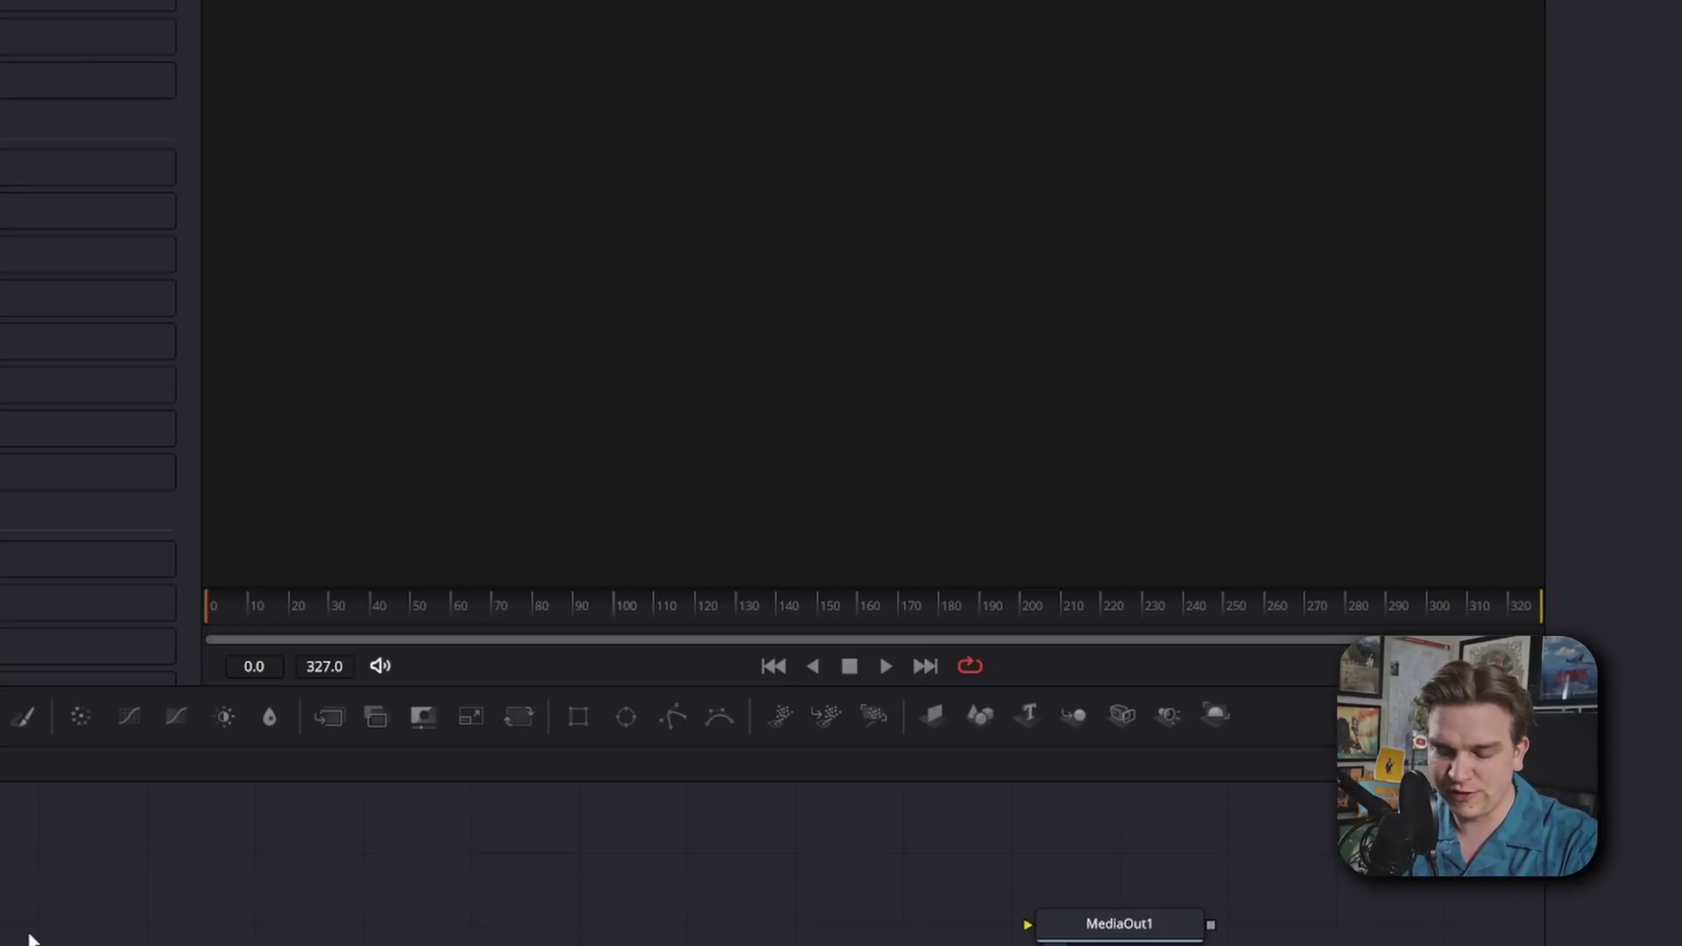
key(shift+space)
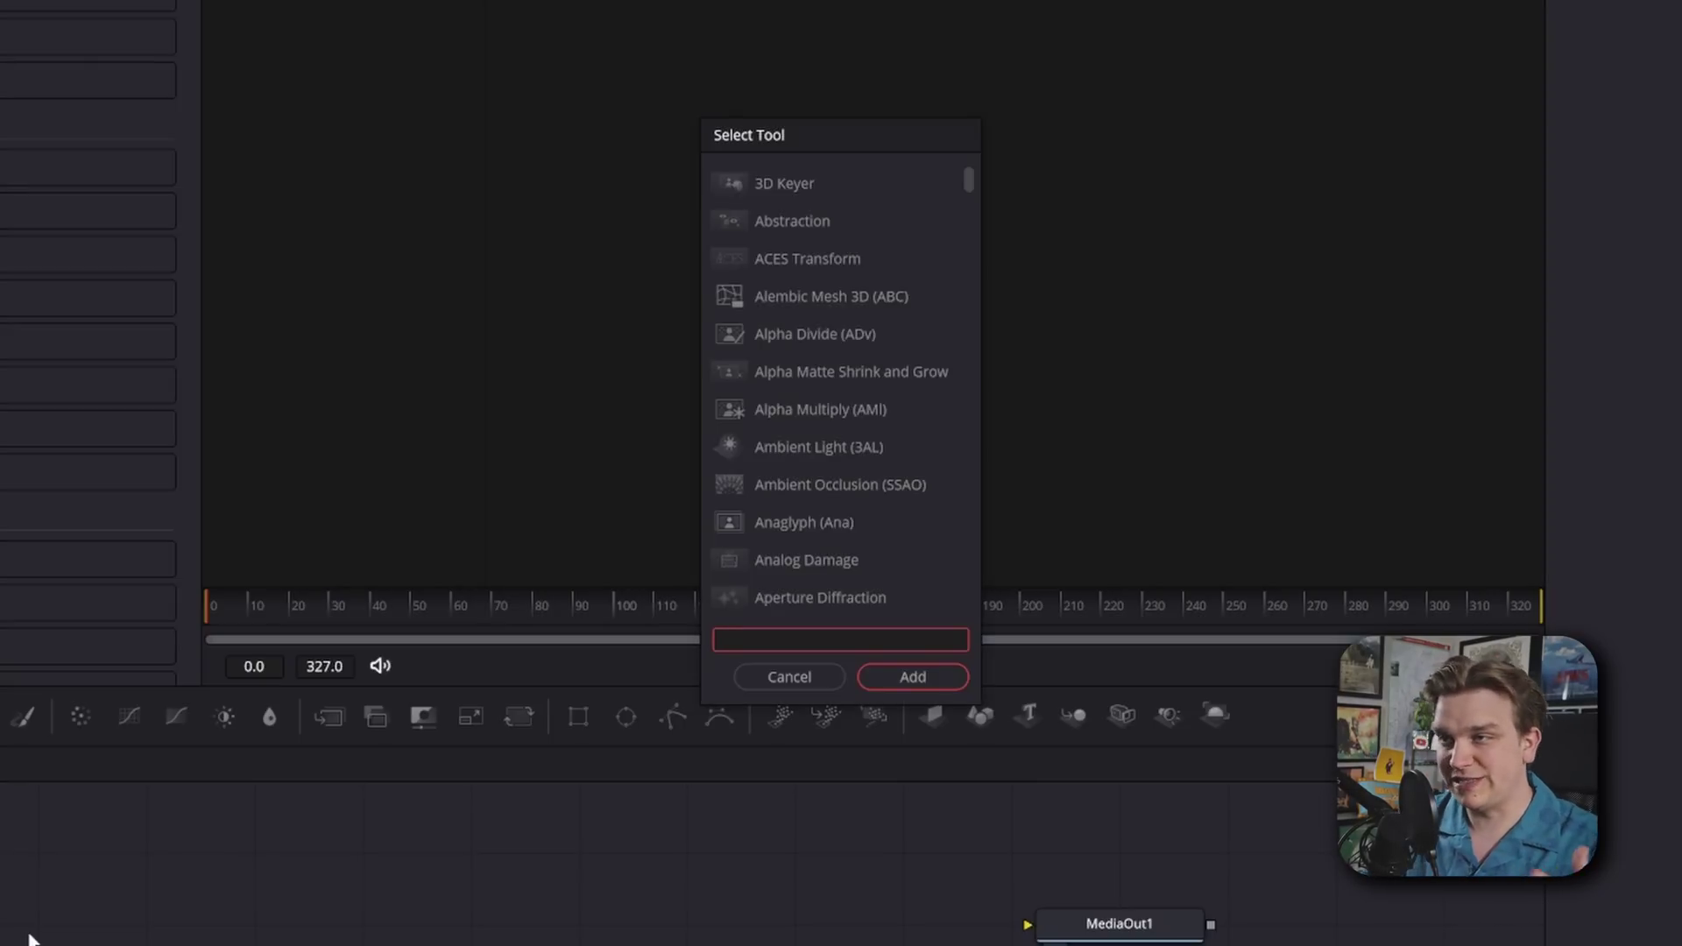
text(text)
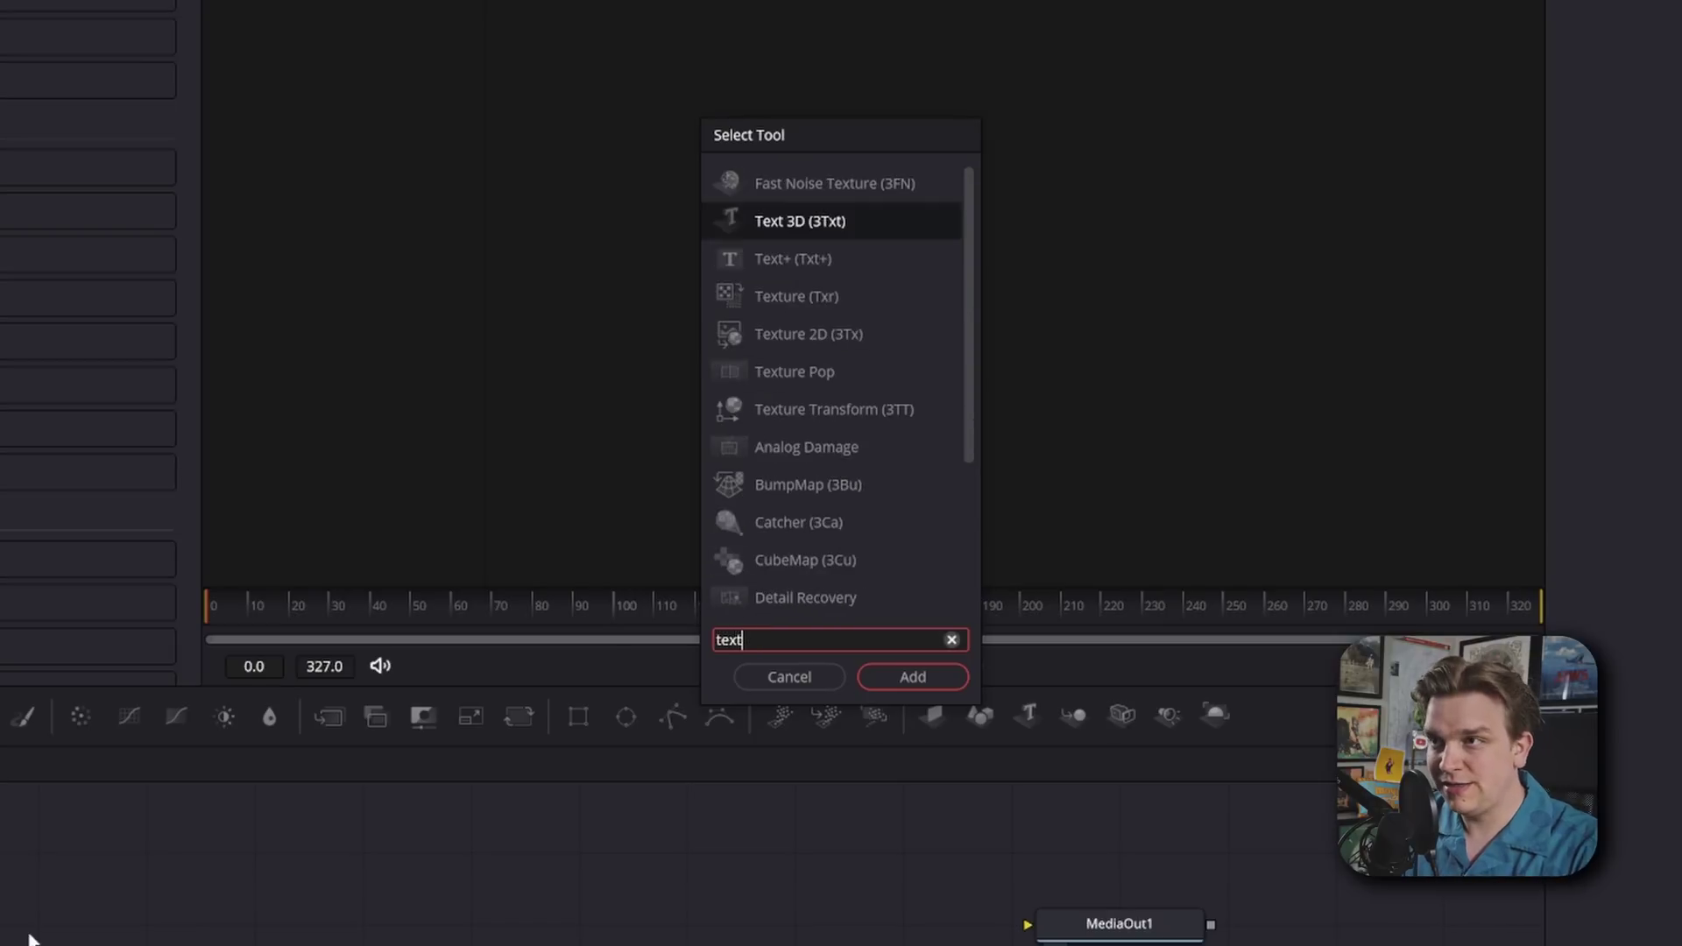
key(Down)
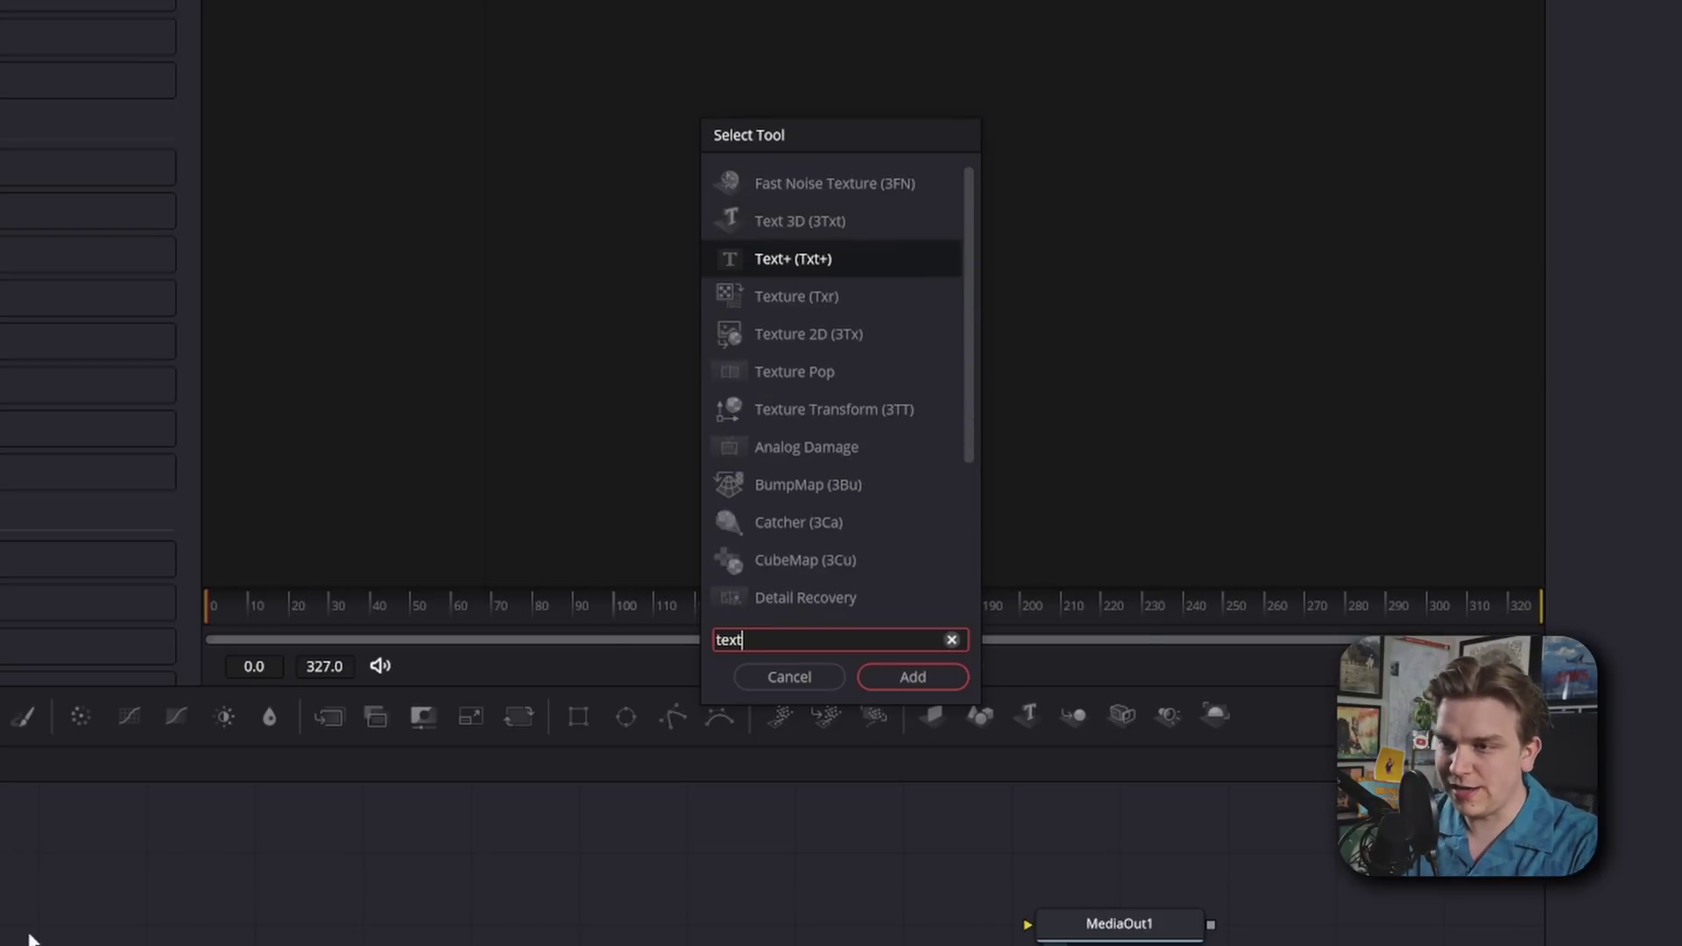
key(Return)
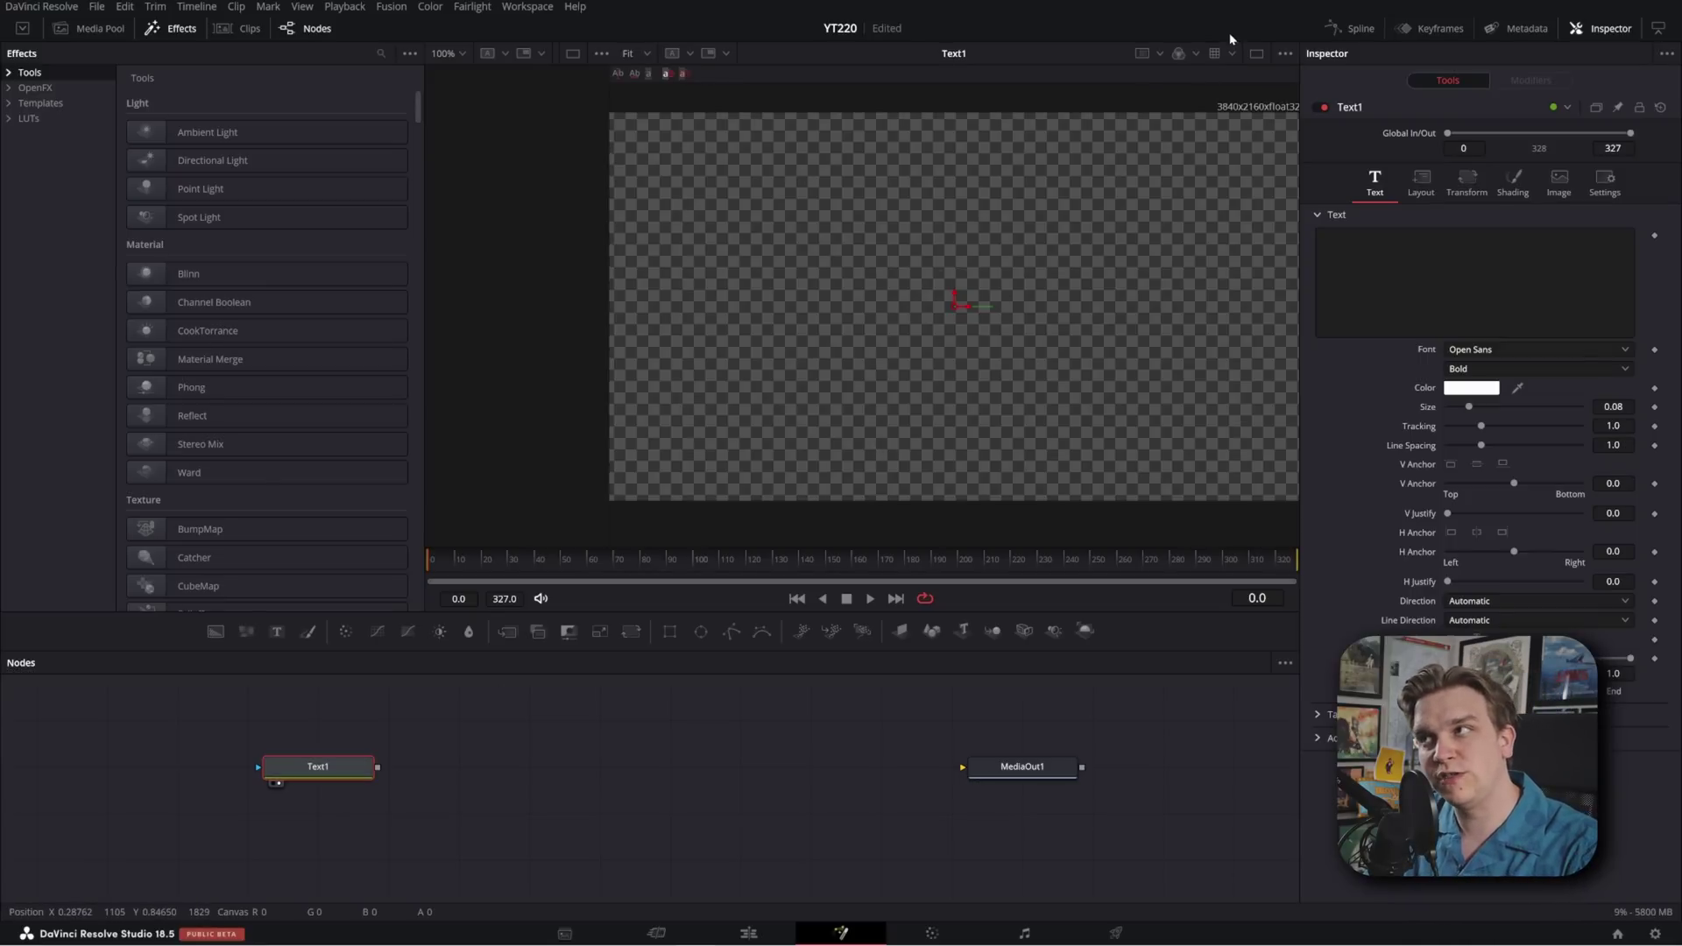
Show the Text1 node in the first of two side-by-side viewers and widen that viewer
click(1256, 54)
click(1256, 54)
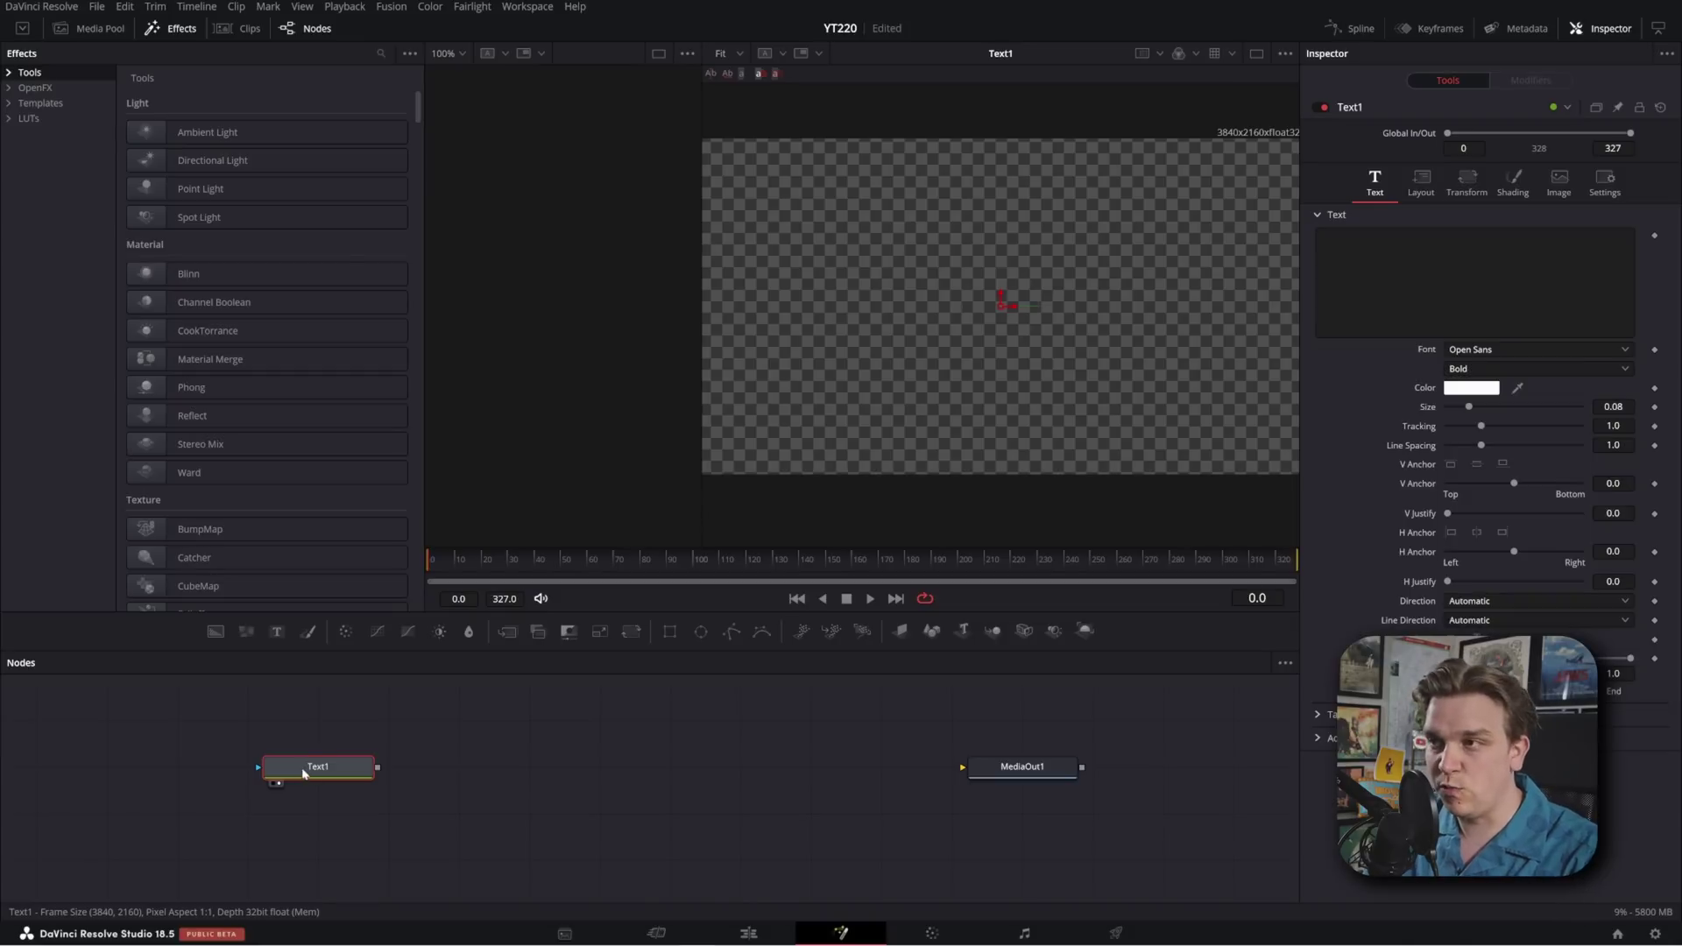
key(1)
drag(701, 420, 812, 421)
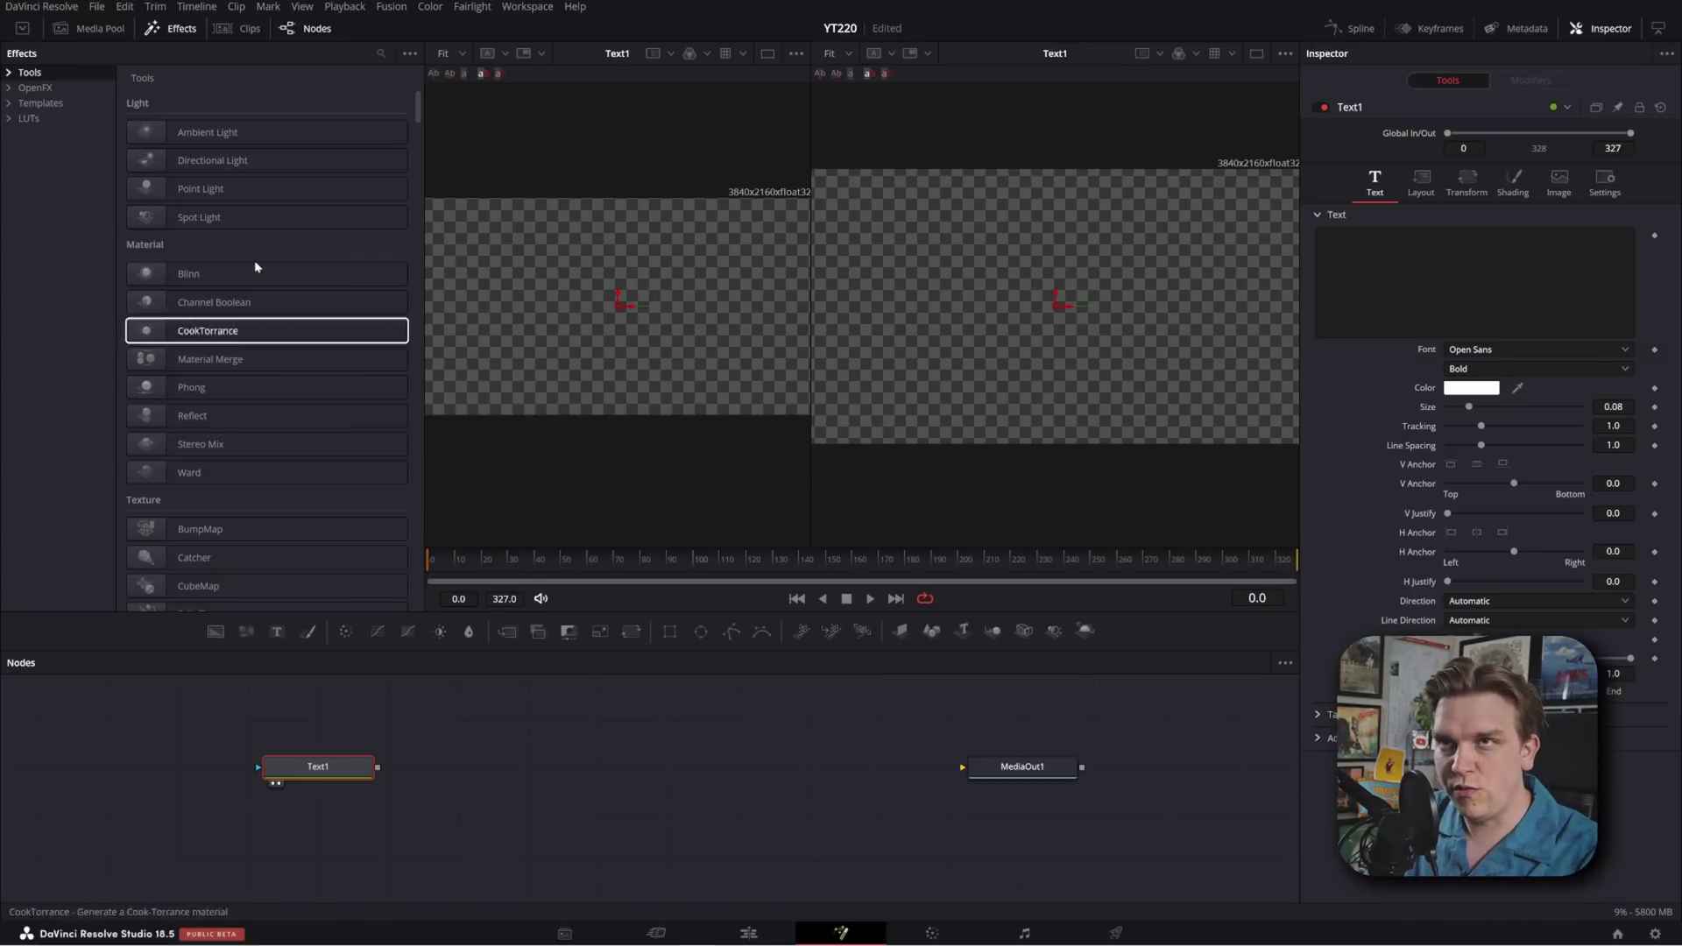
Display MediaOut1 in the second viewer and connect the Text1 output to the MediaOut1 input
click(735, 757)
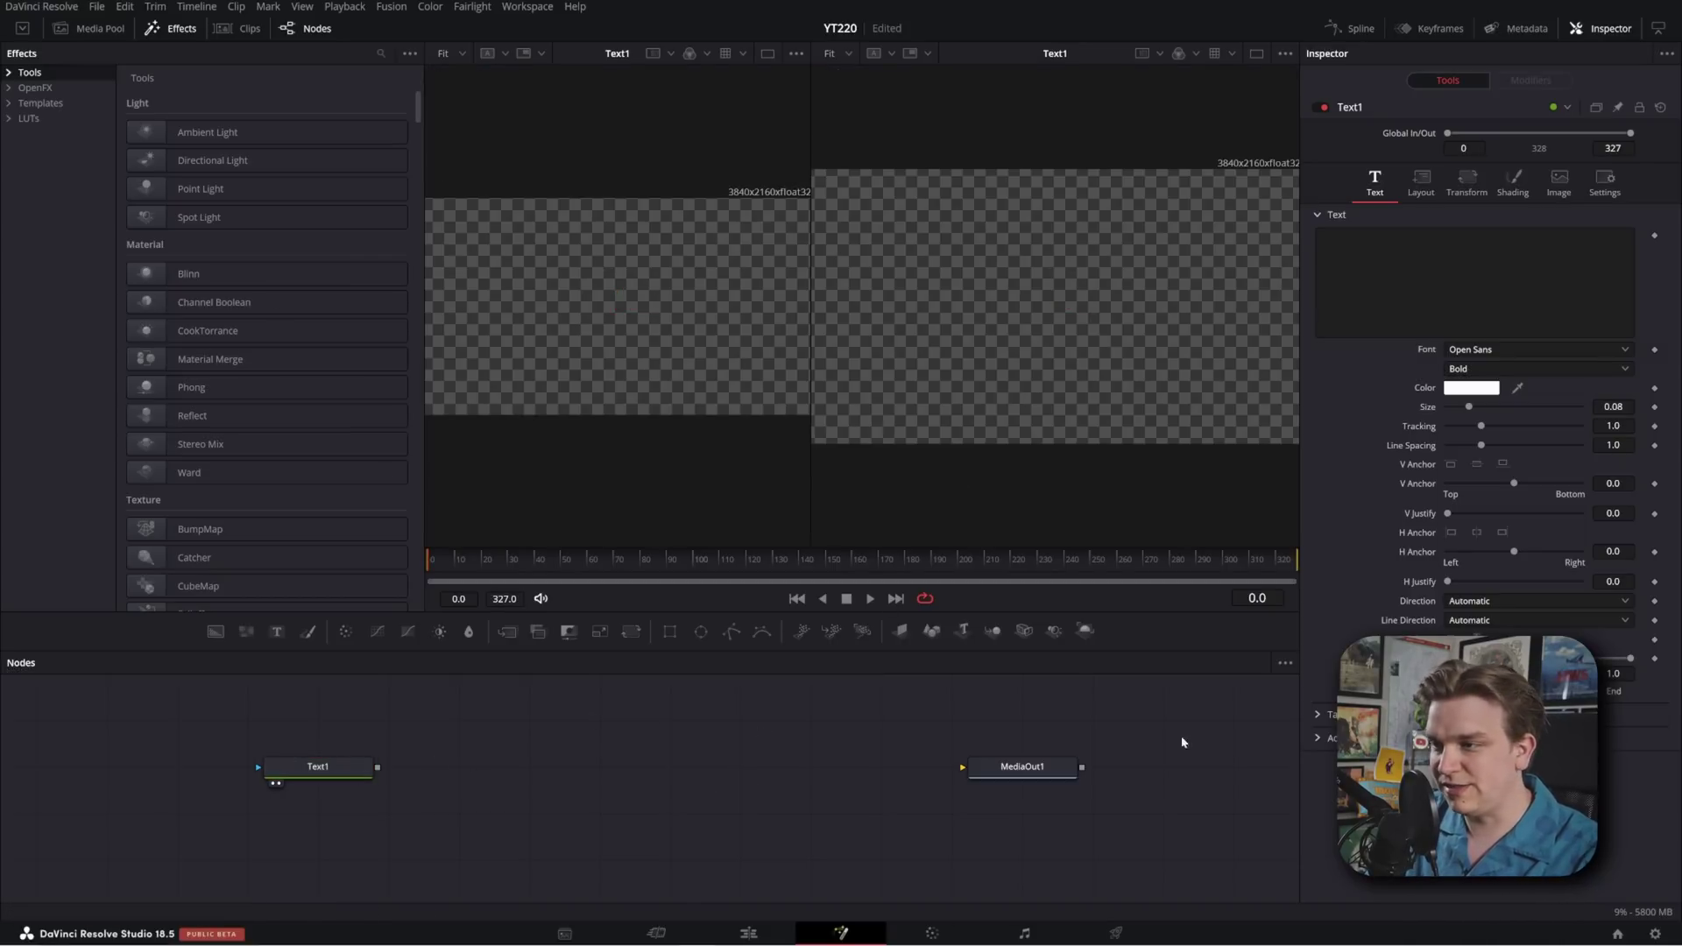
click(1017, 771)
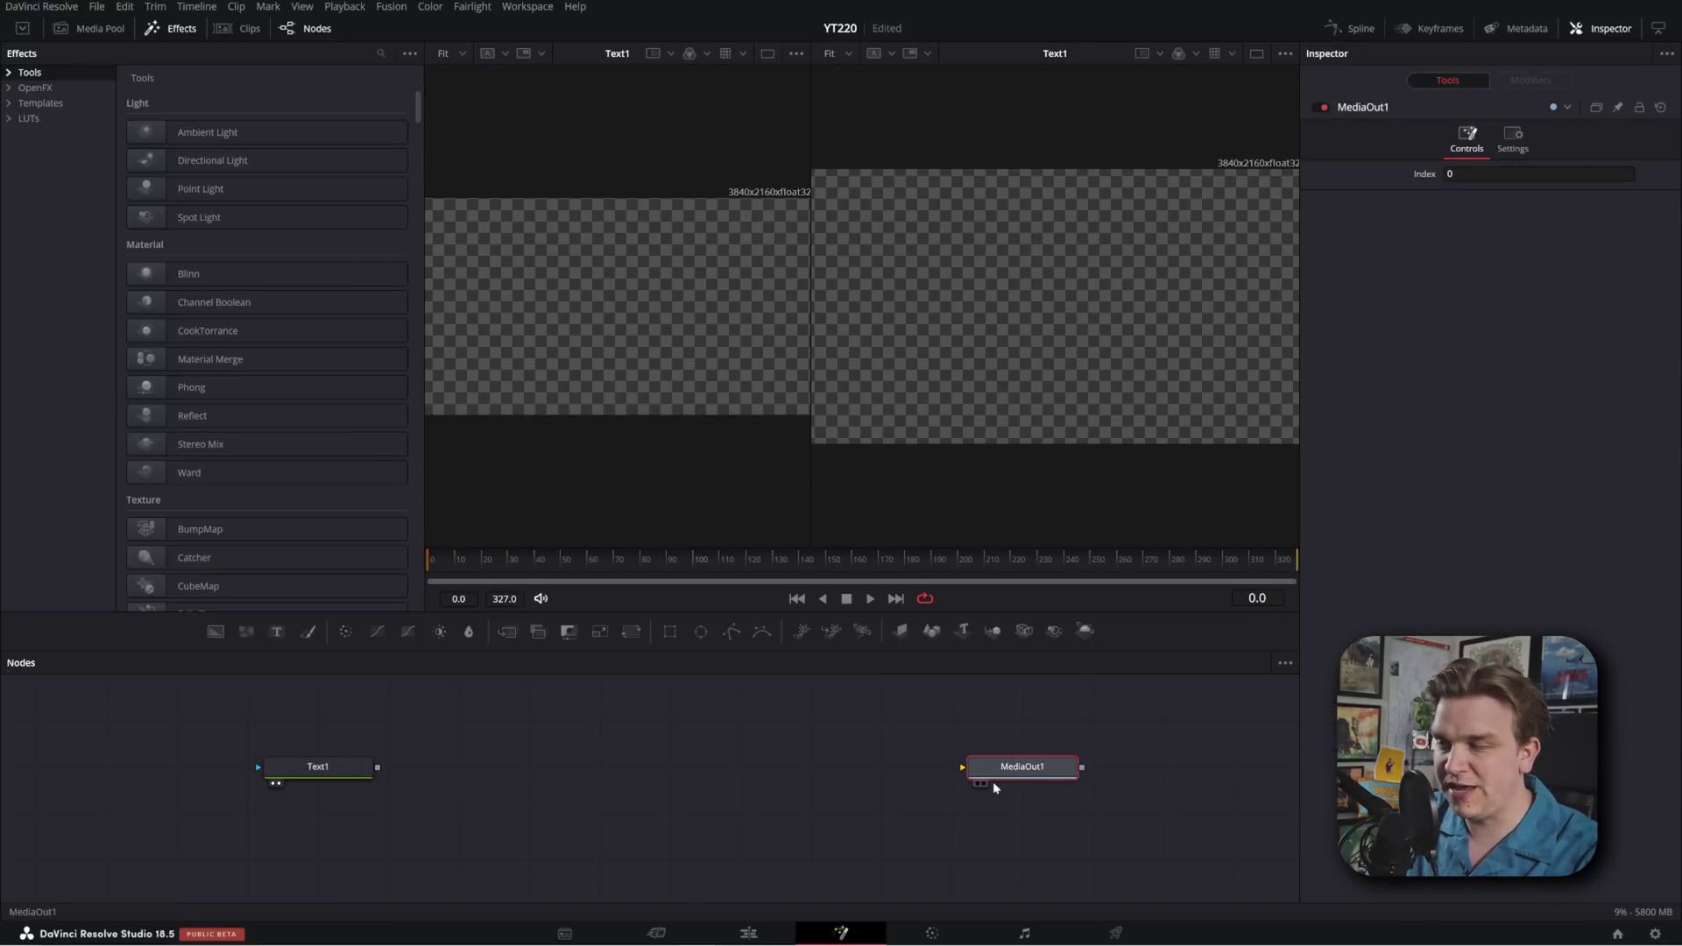
click(984, 784)
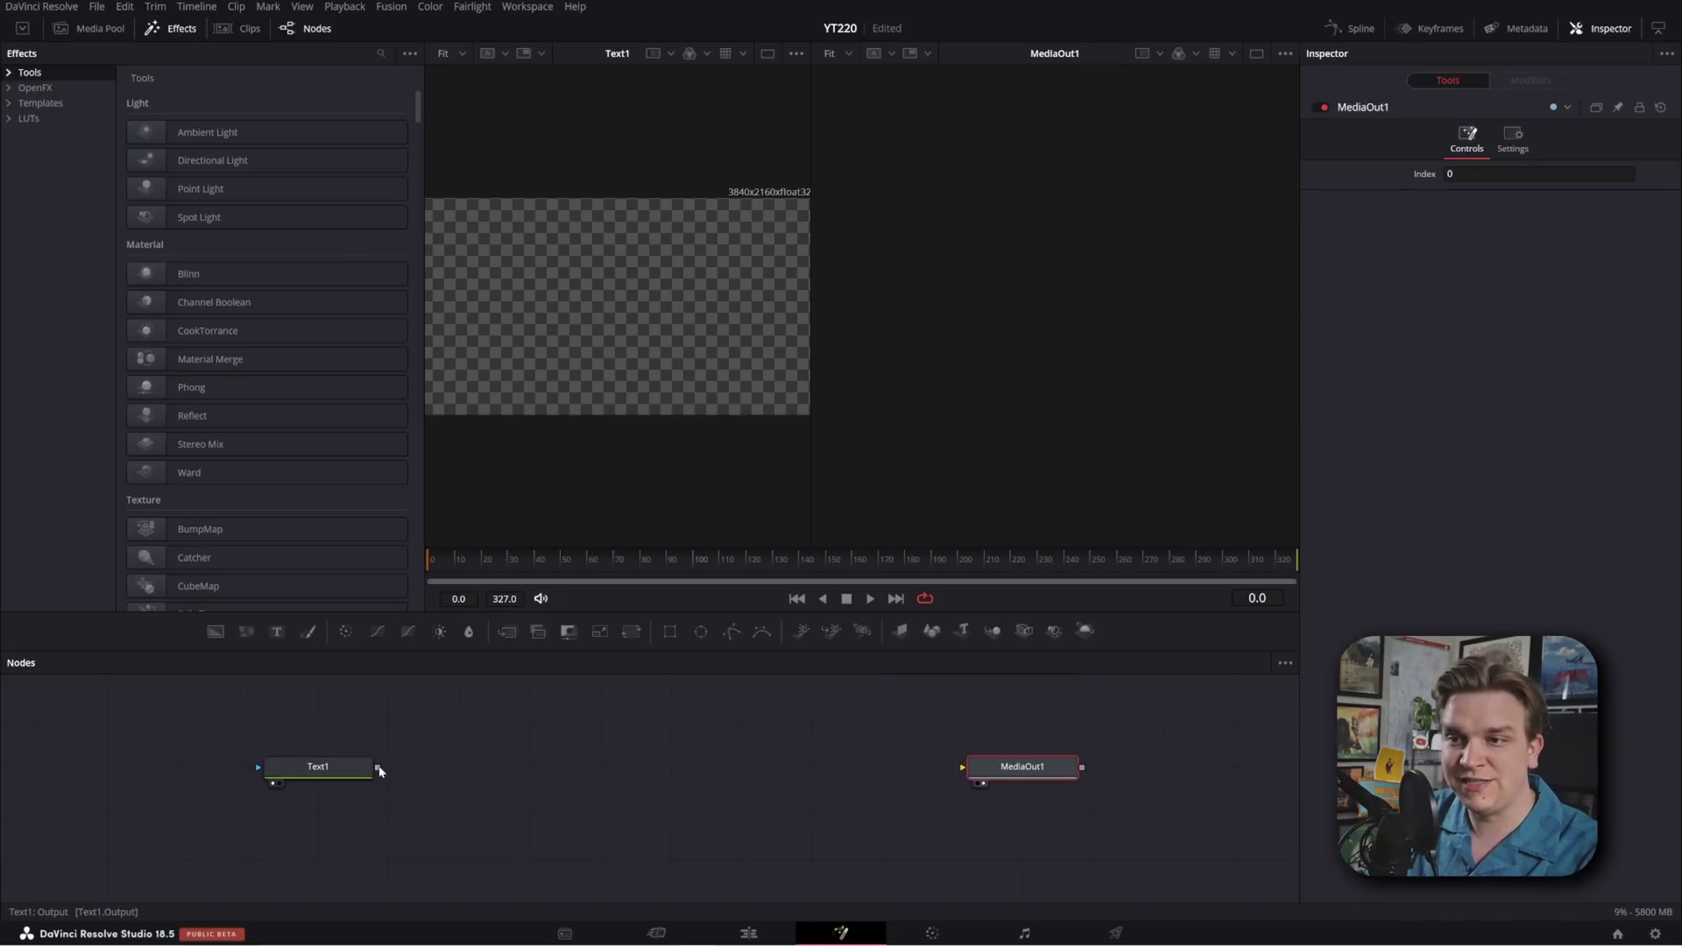
drag(377, 769, 968, 771)
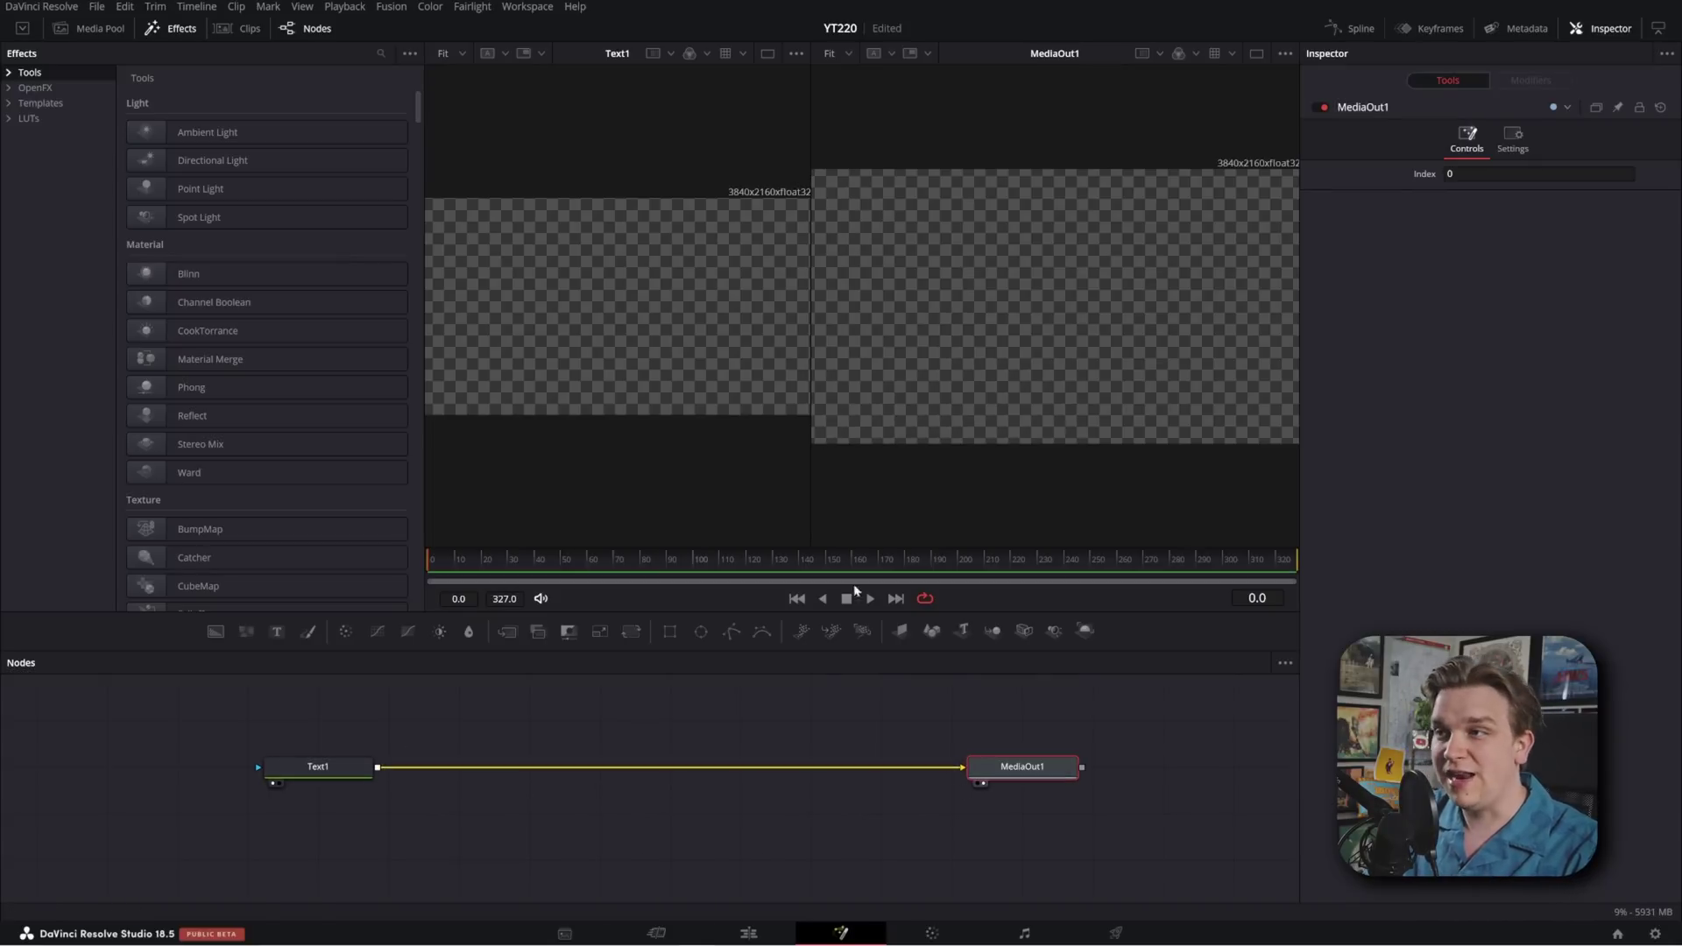
Try HELLO as the styled text of the Text1 node and clear it again
click(334, 771)
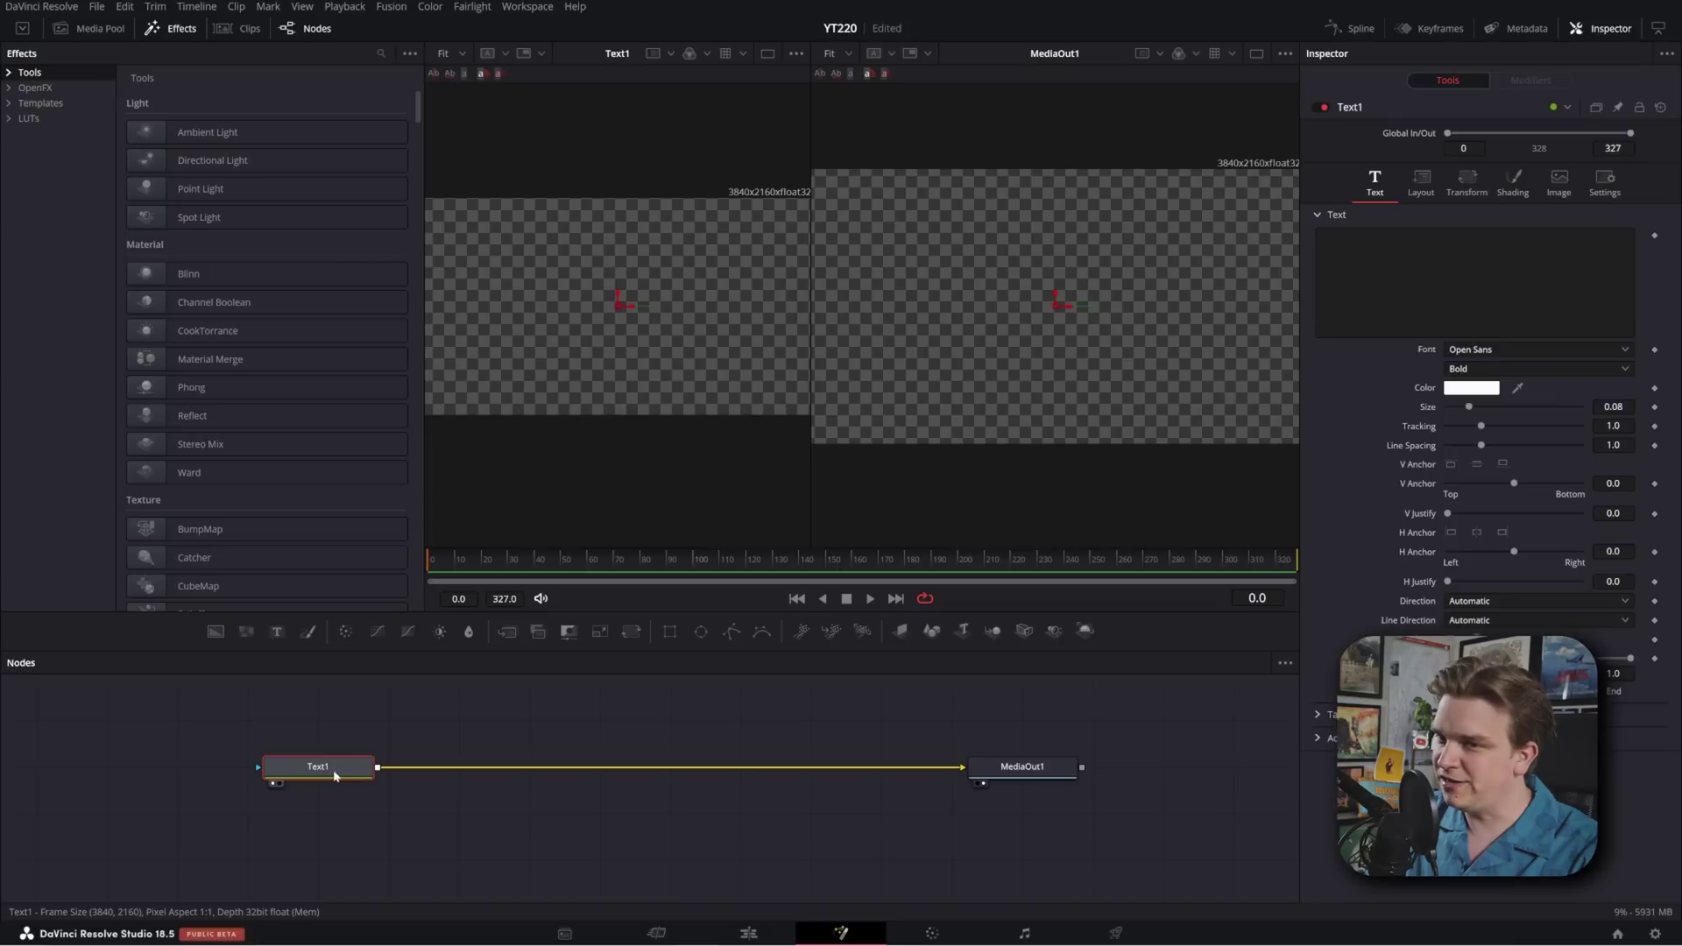
click(1374, 331)
text(HELLO)
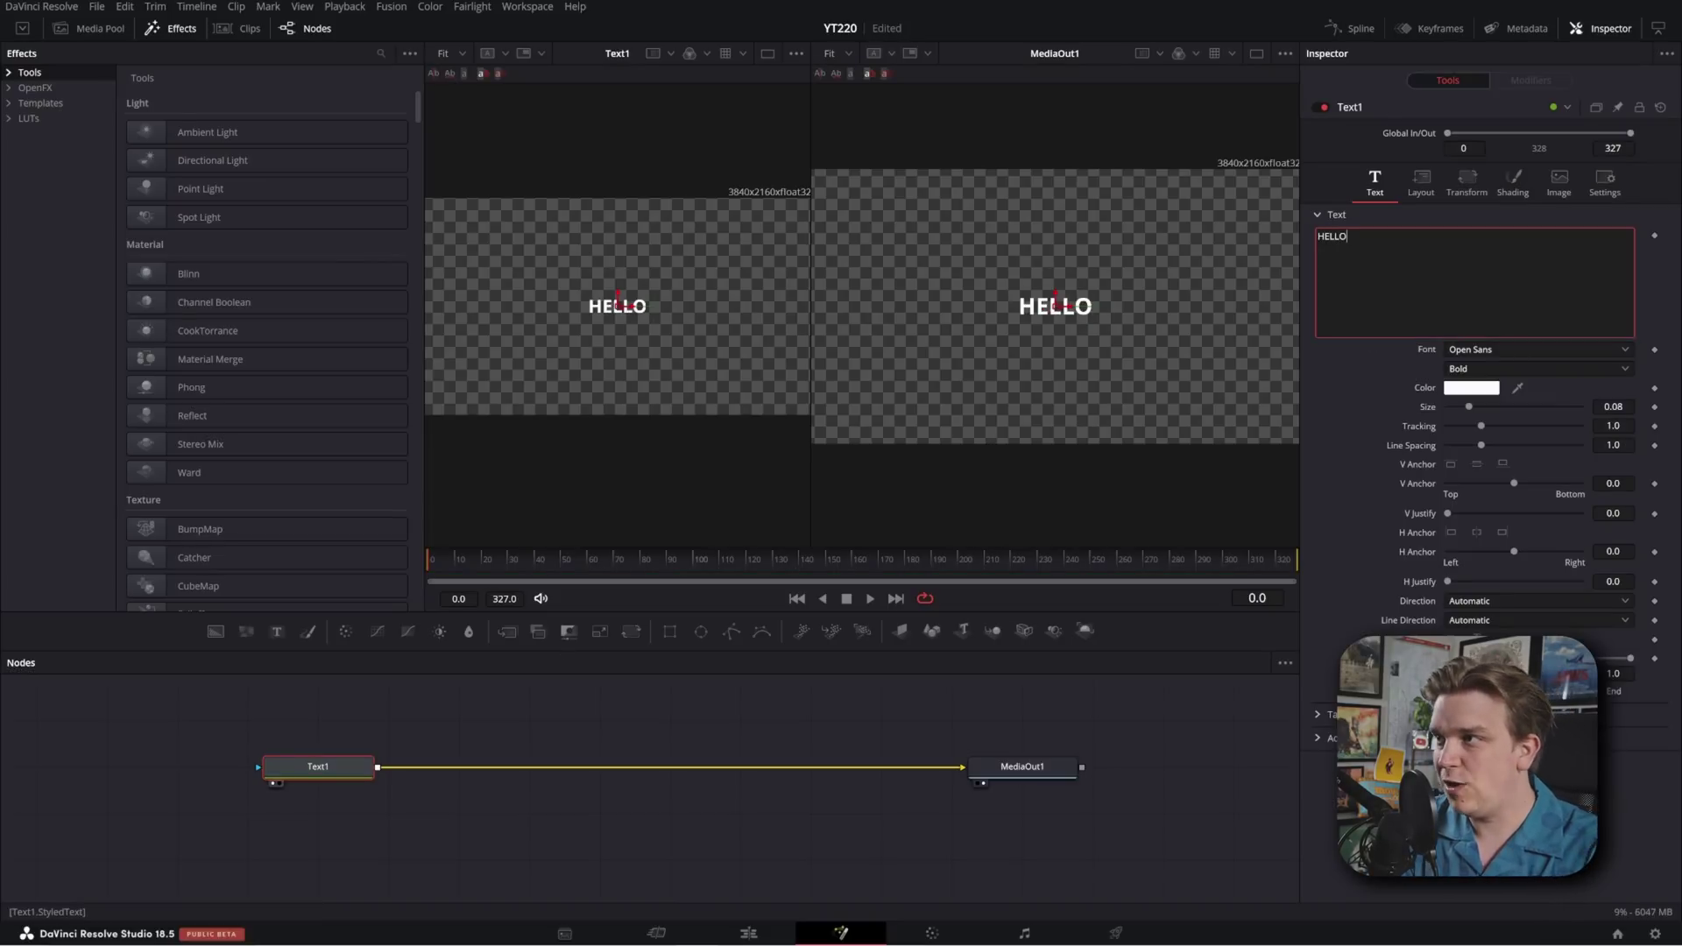
key(BackSpace)
key(BackSpace)
key(BackSpace)
key(BackSpace)
key(BackSpace)
click(546, 725)
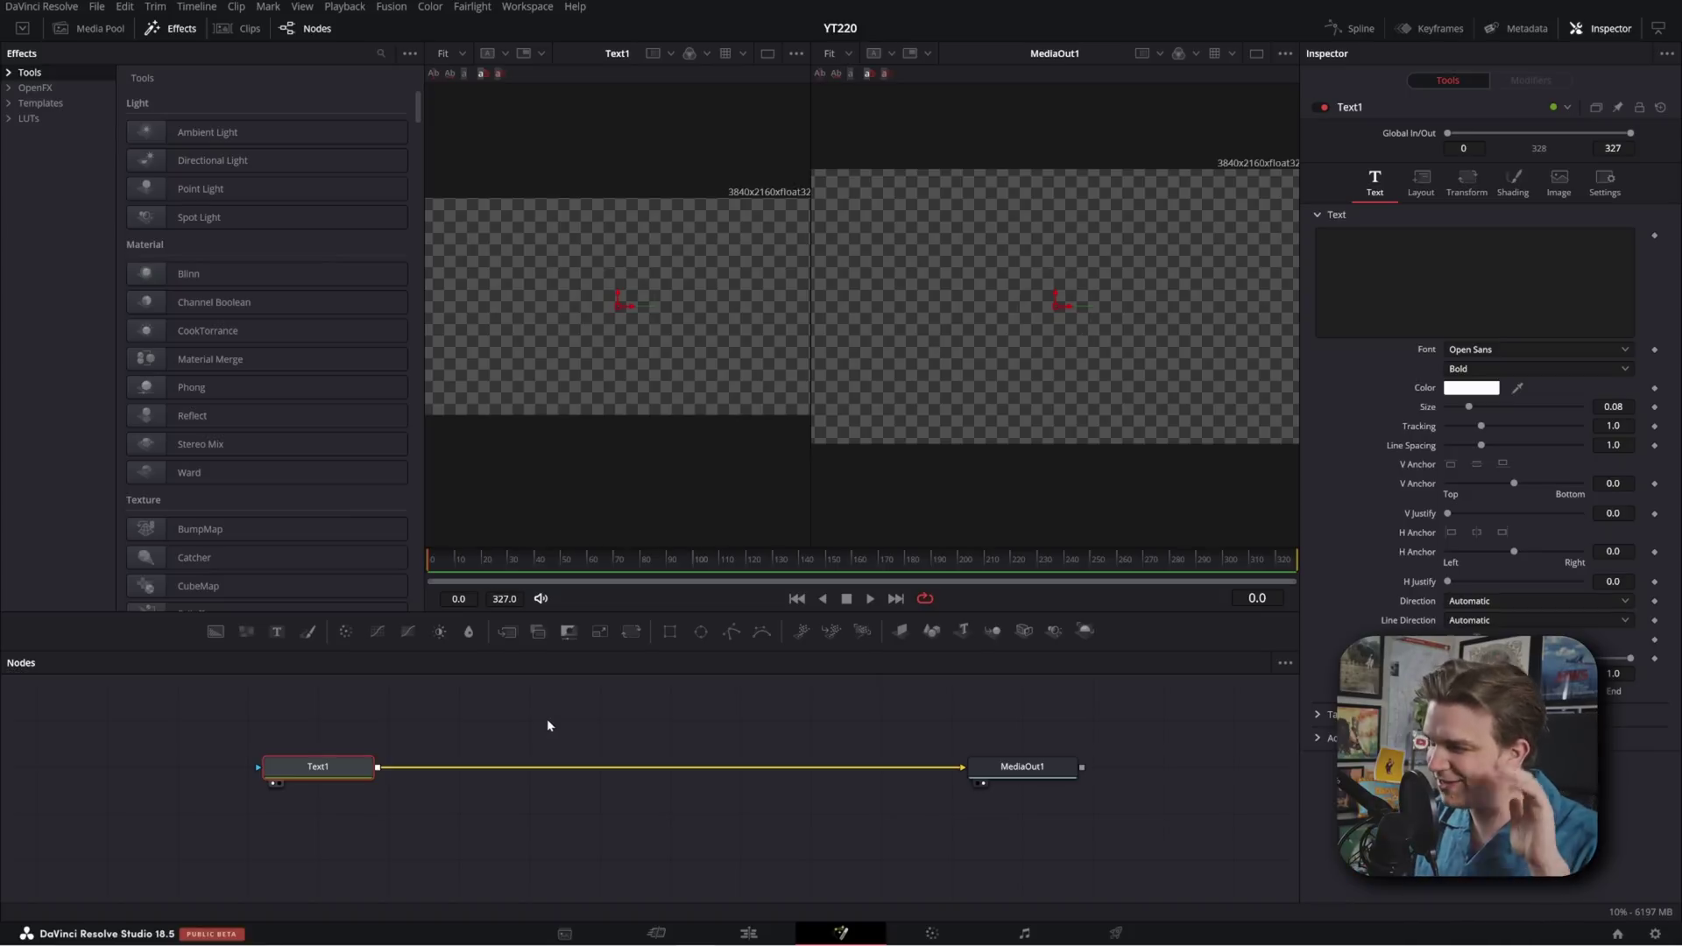
Open the Edit Control dialog for the Text1 node and name the new control Main Value
right_click(317, 772)
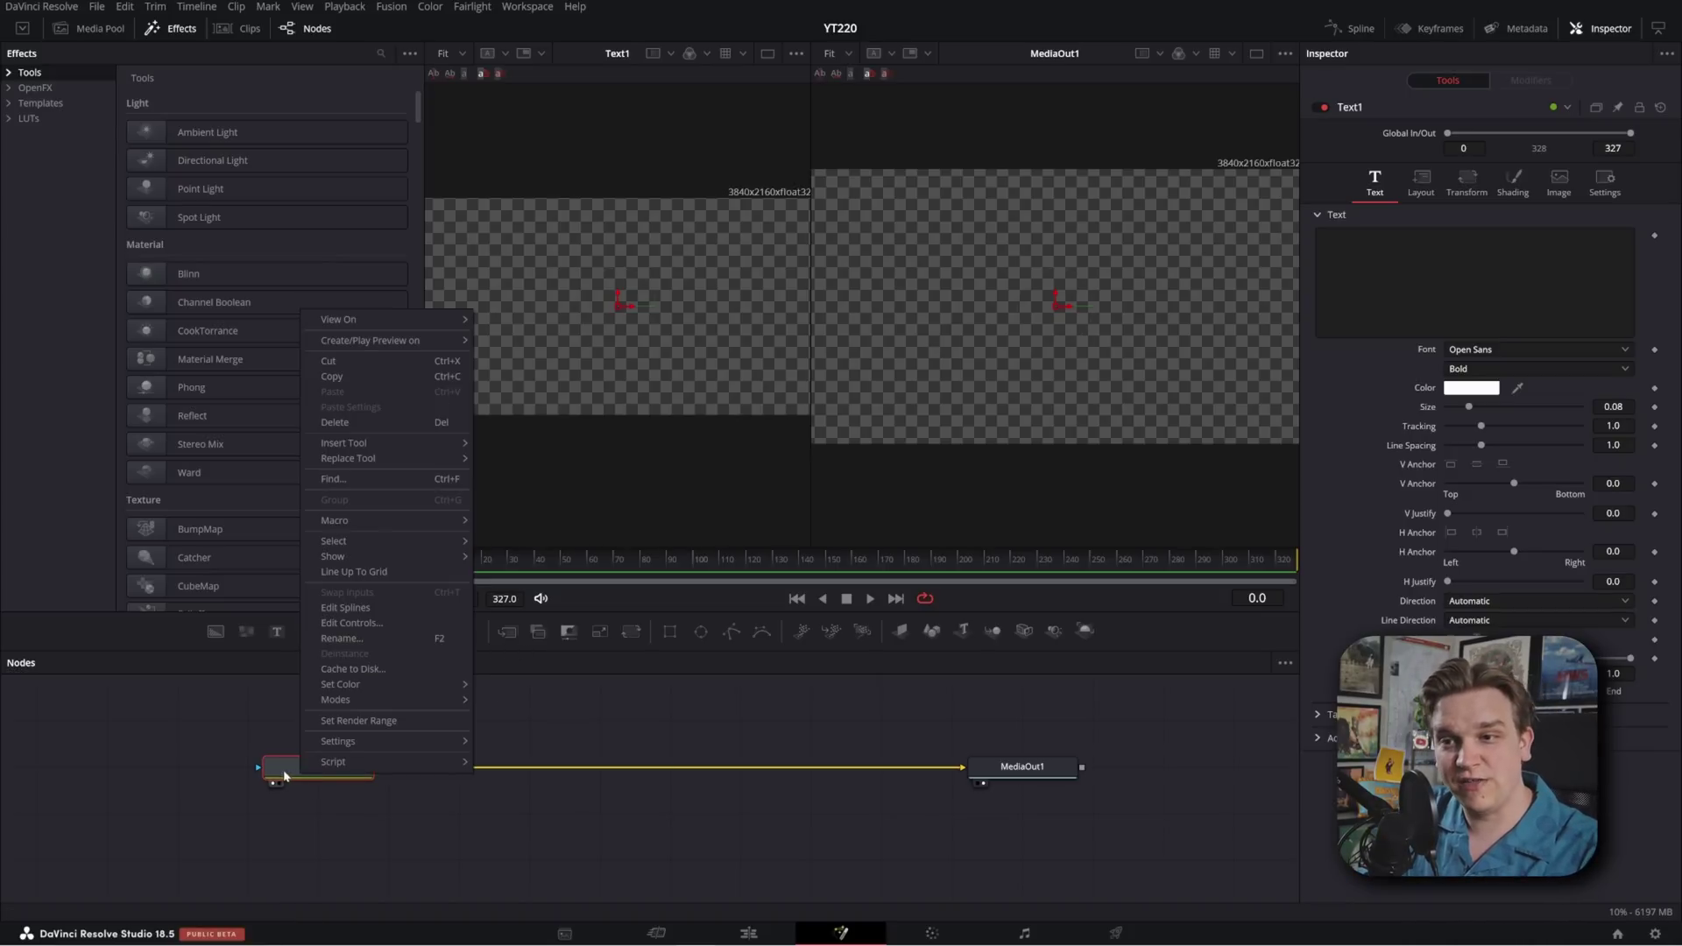
click(332, 836)
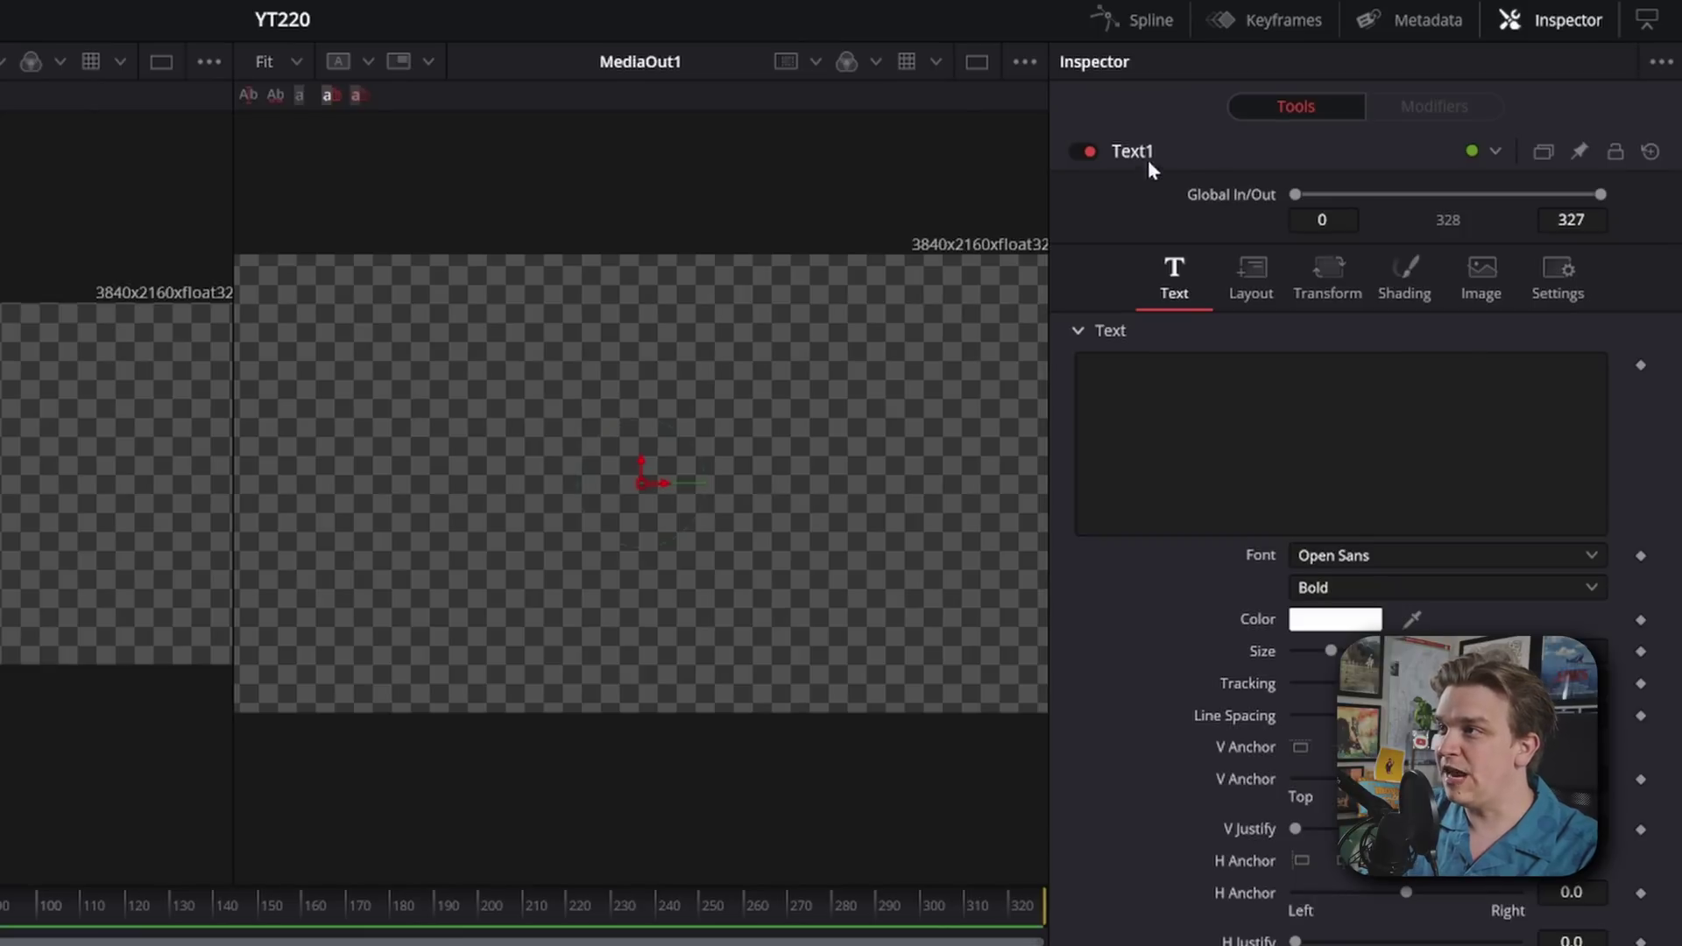
right_click(1138, 151)
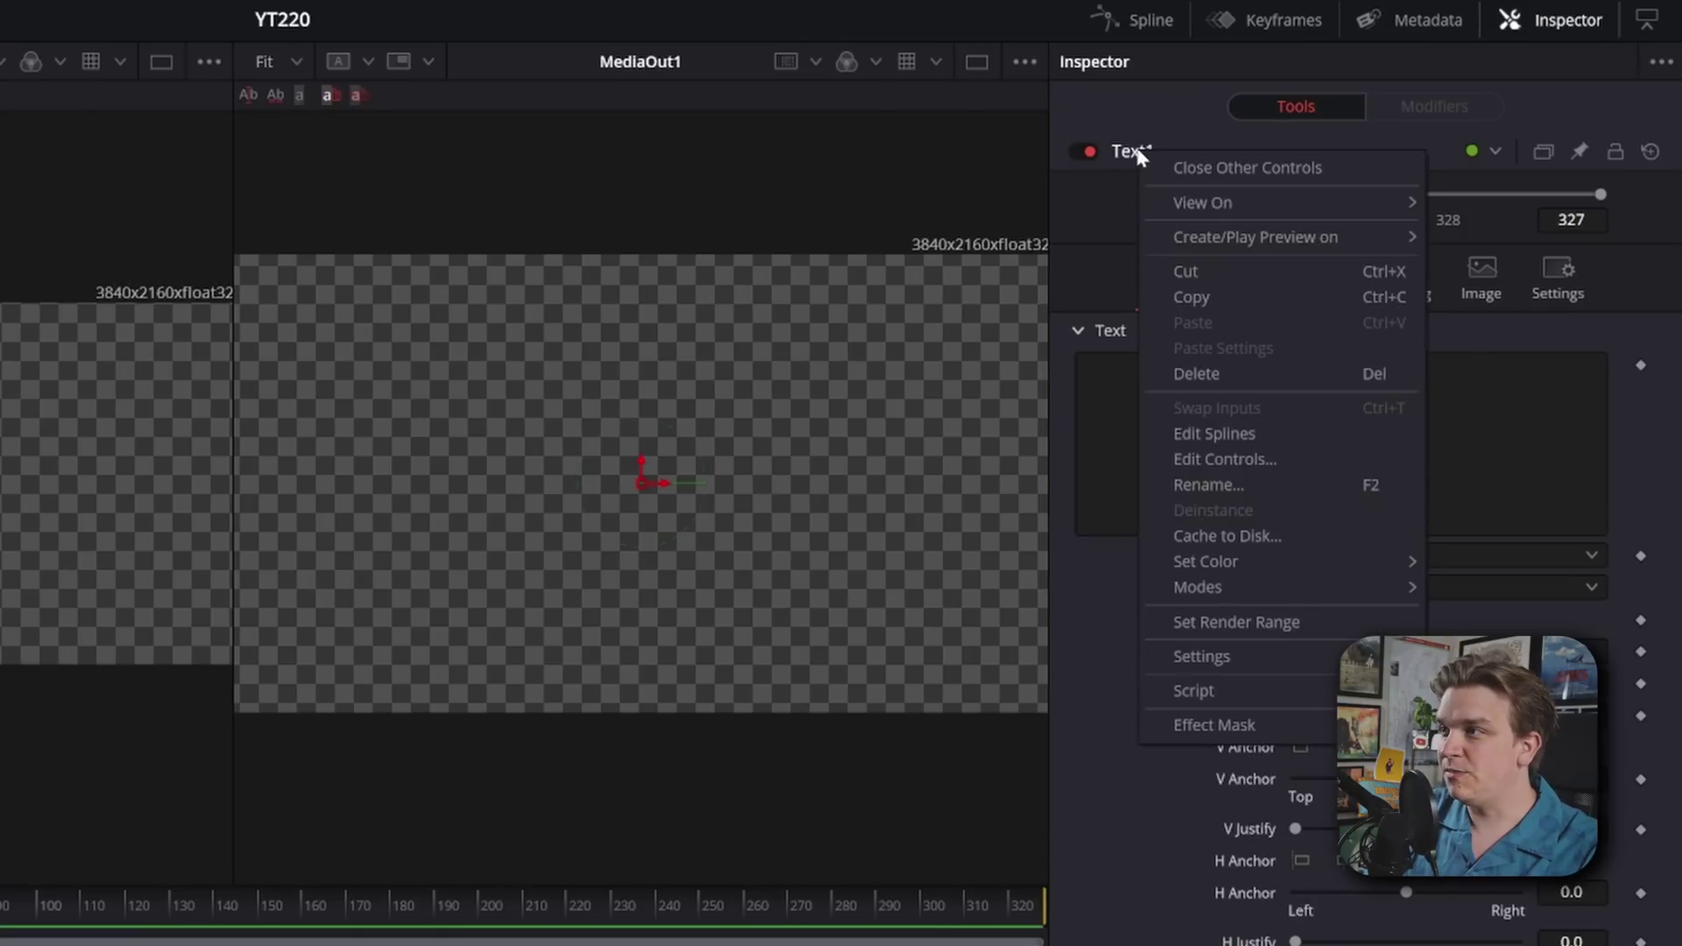
click(1261, 460)
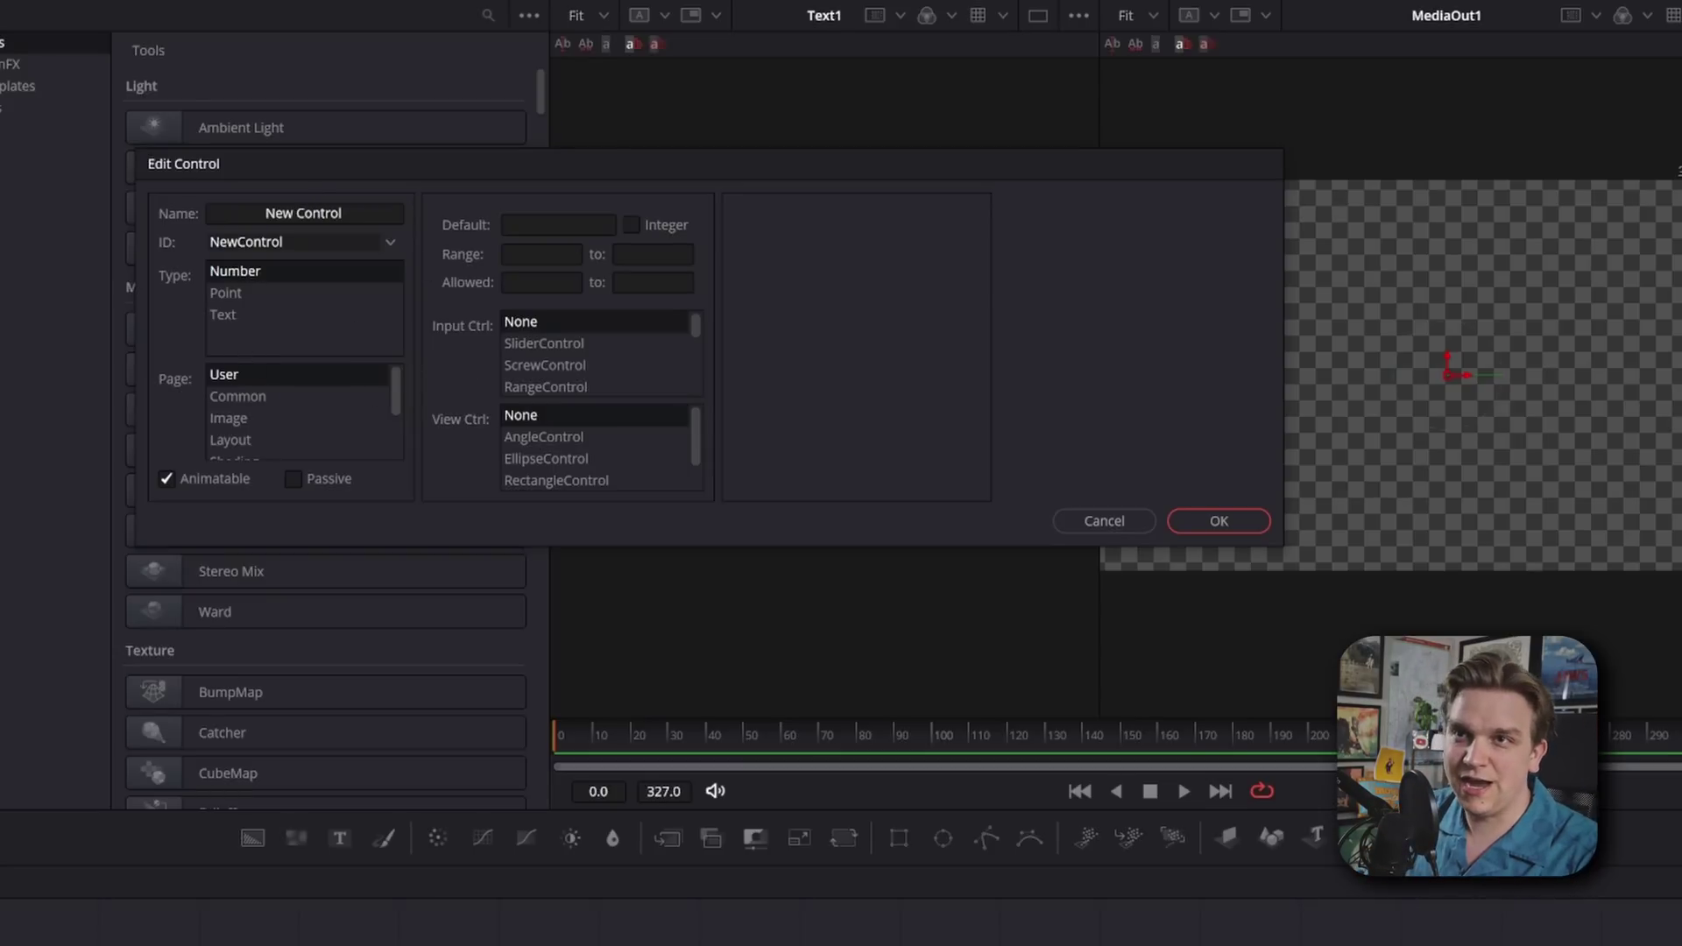
triple_click(312, 214)
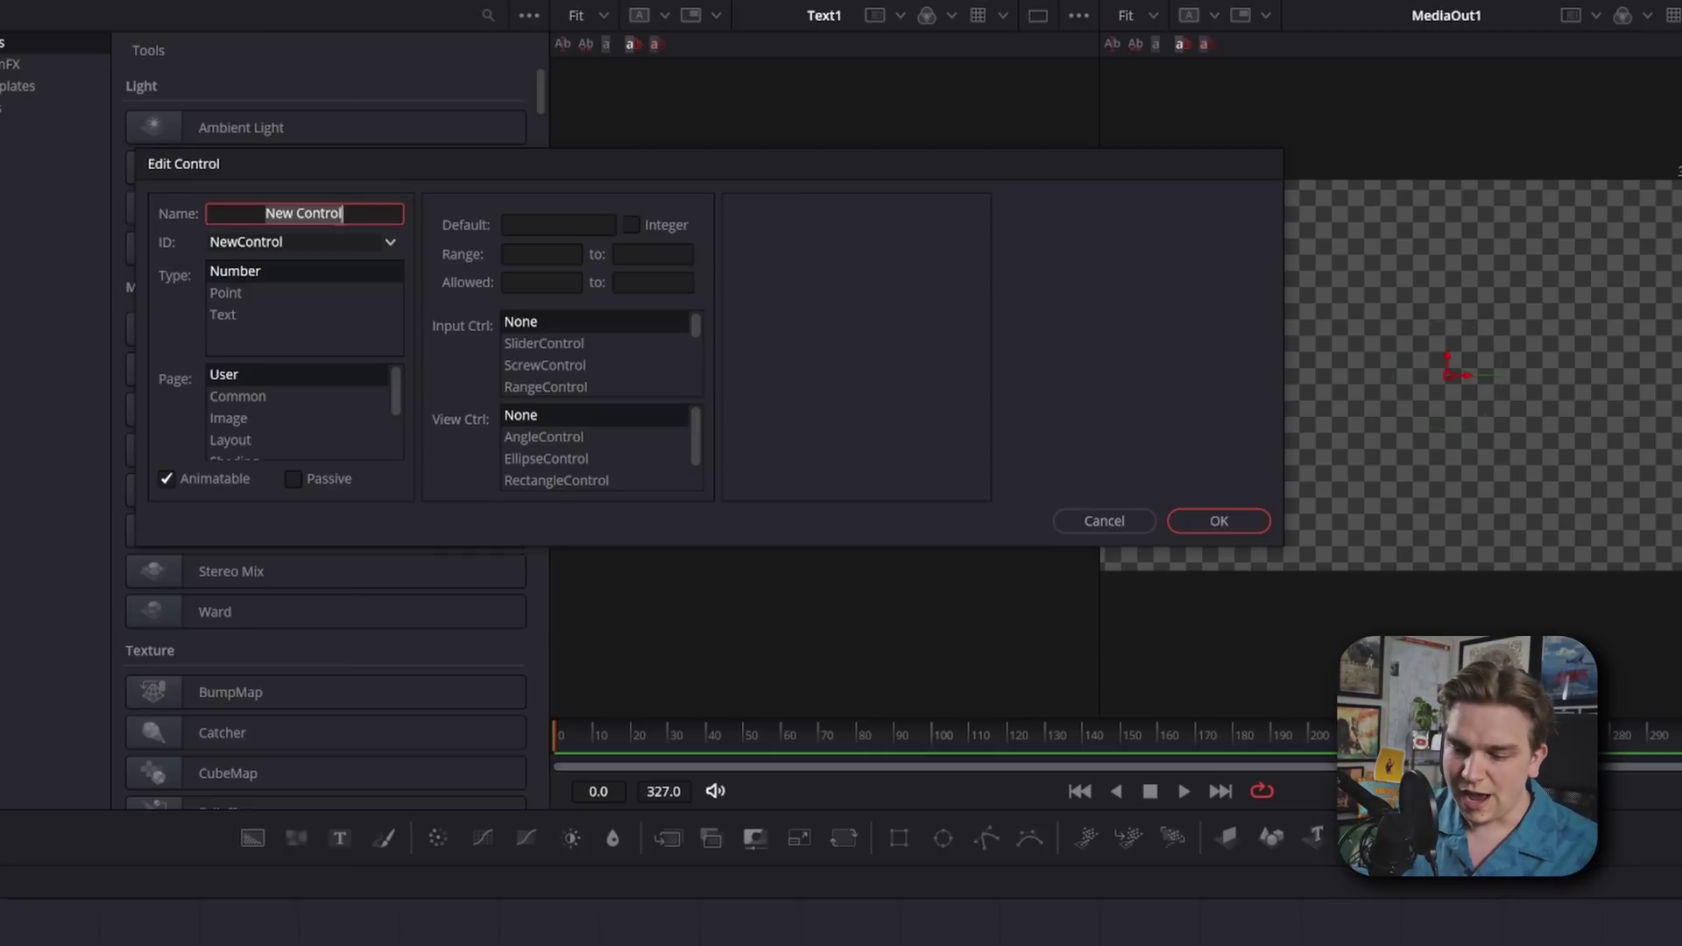
key(BackSpace)
text(Main)
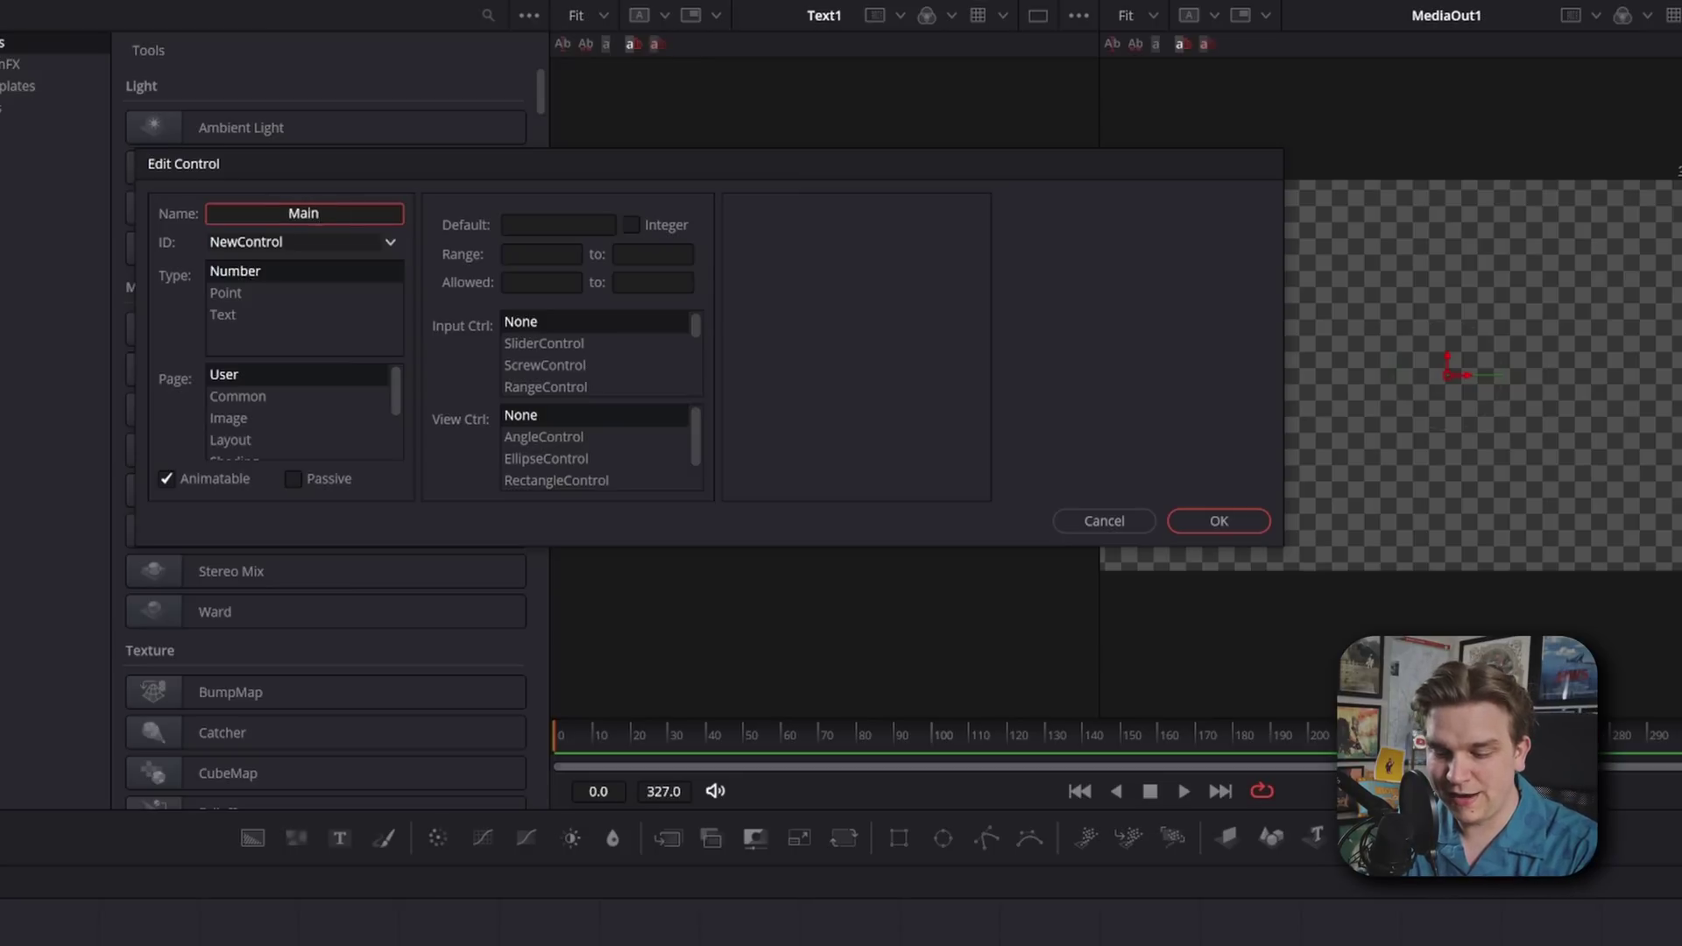
text(Value)
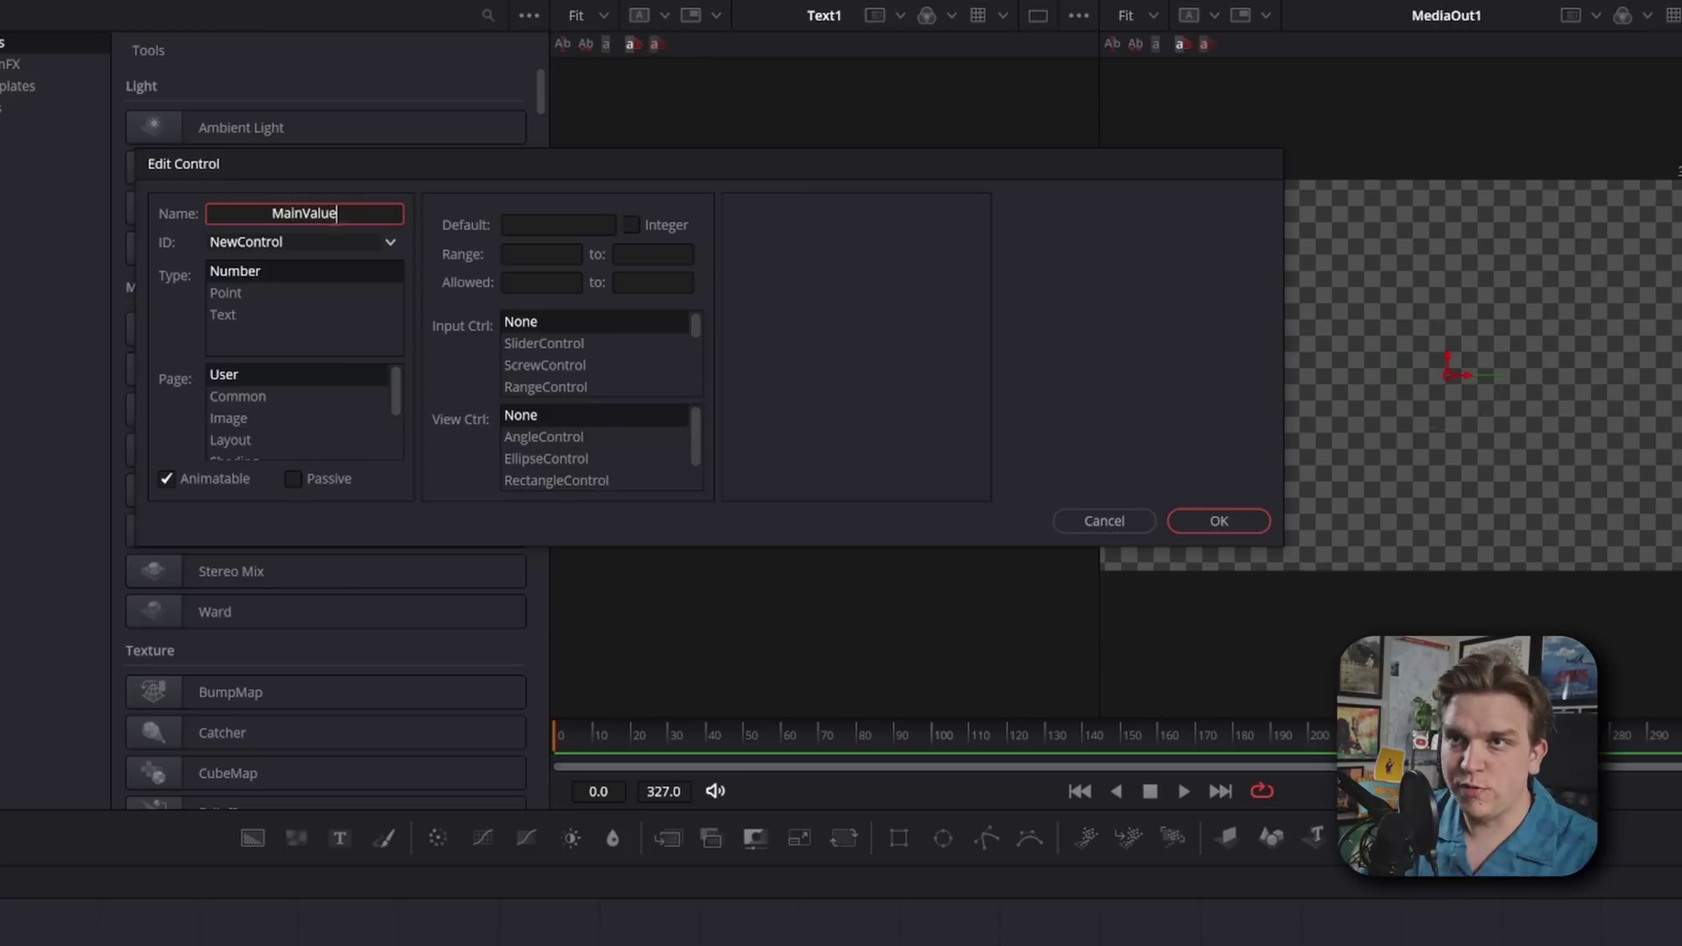
click(303, 213)
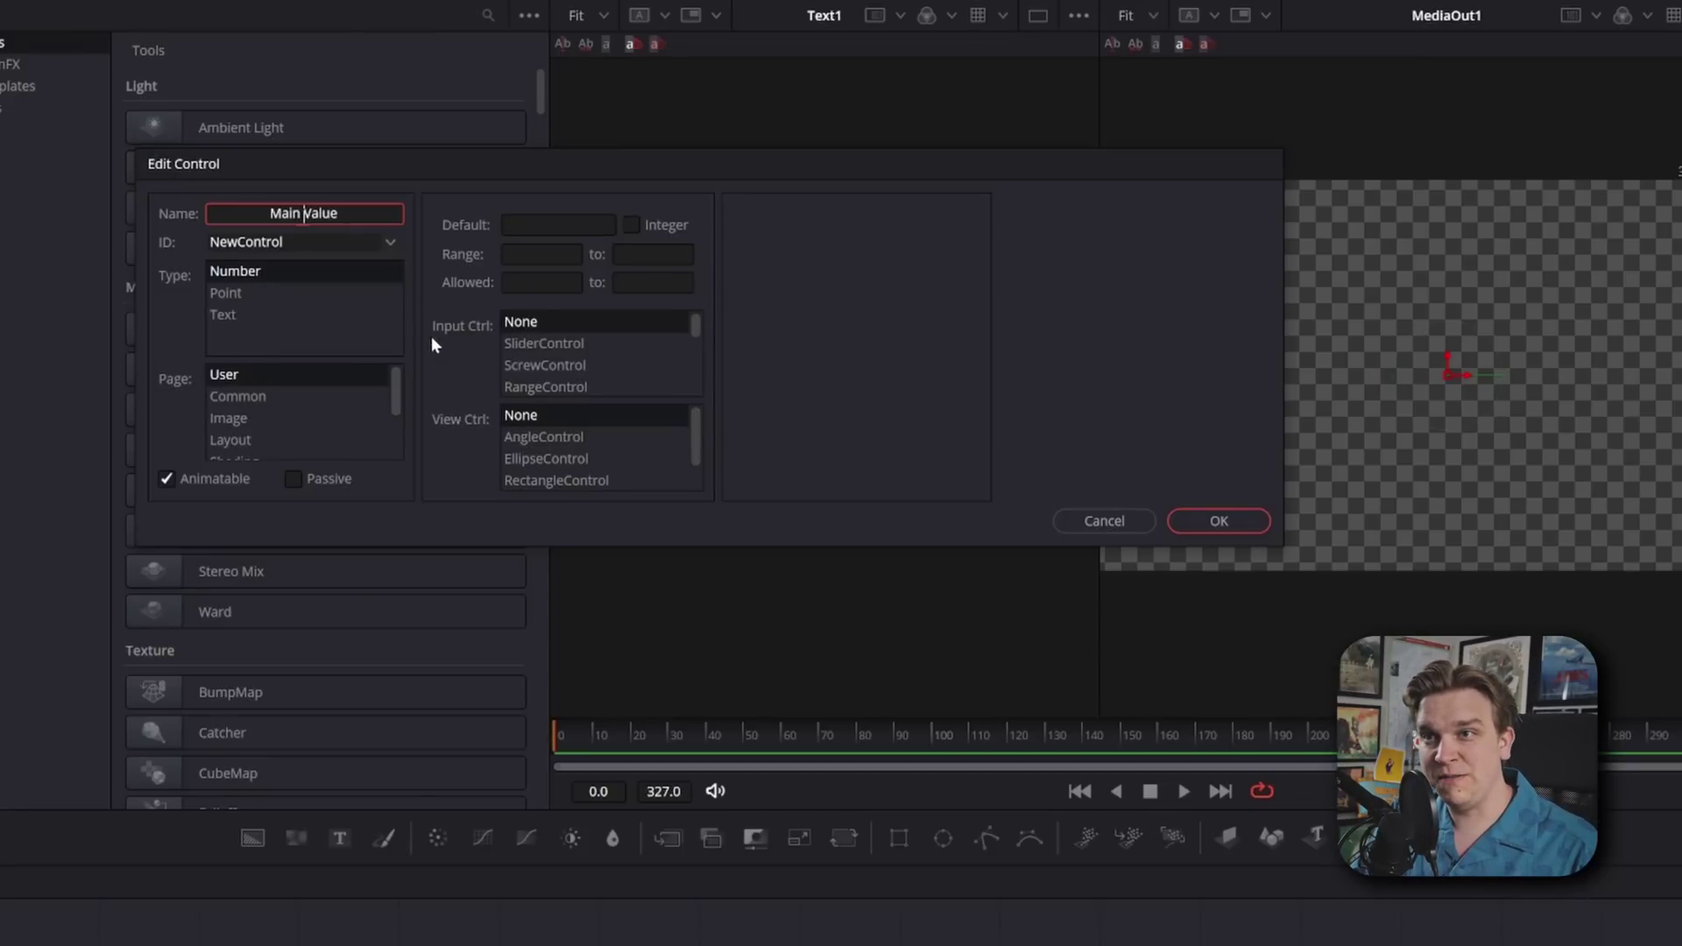
Make Main Value an integer SliderControl on the User page with default 50 and range 0 to 100, and create it
click(533, 343)
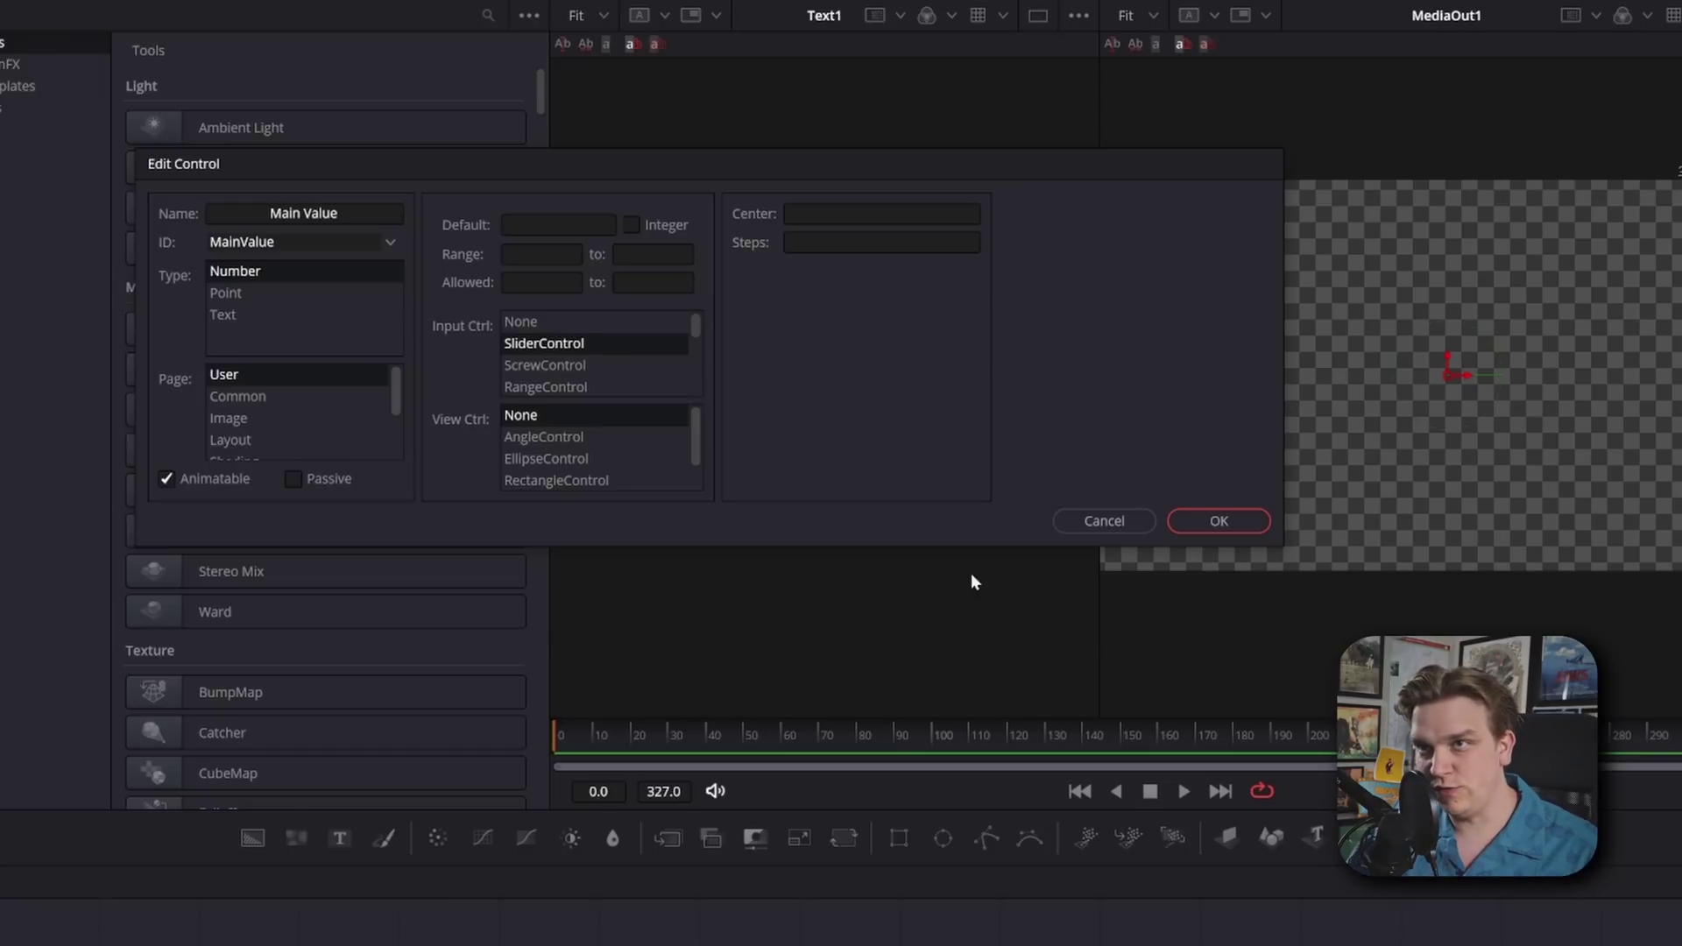
click(561, 225)
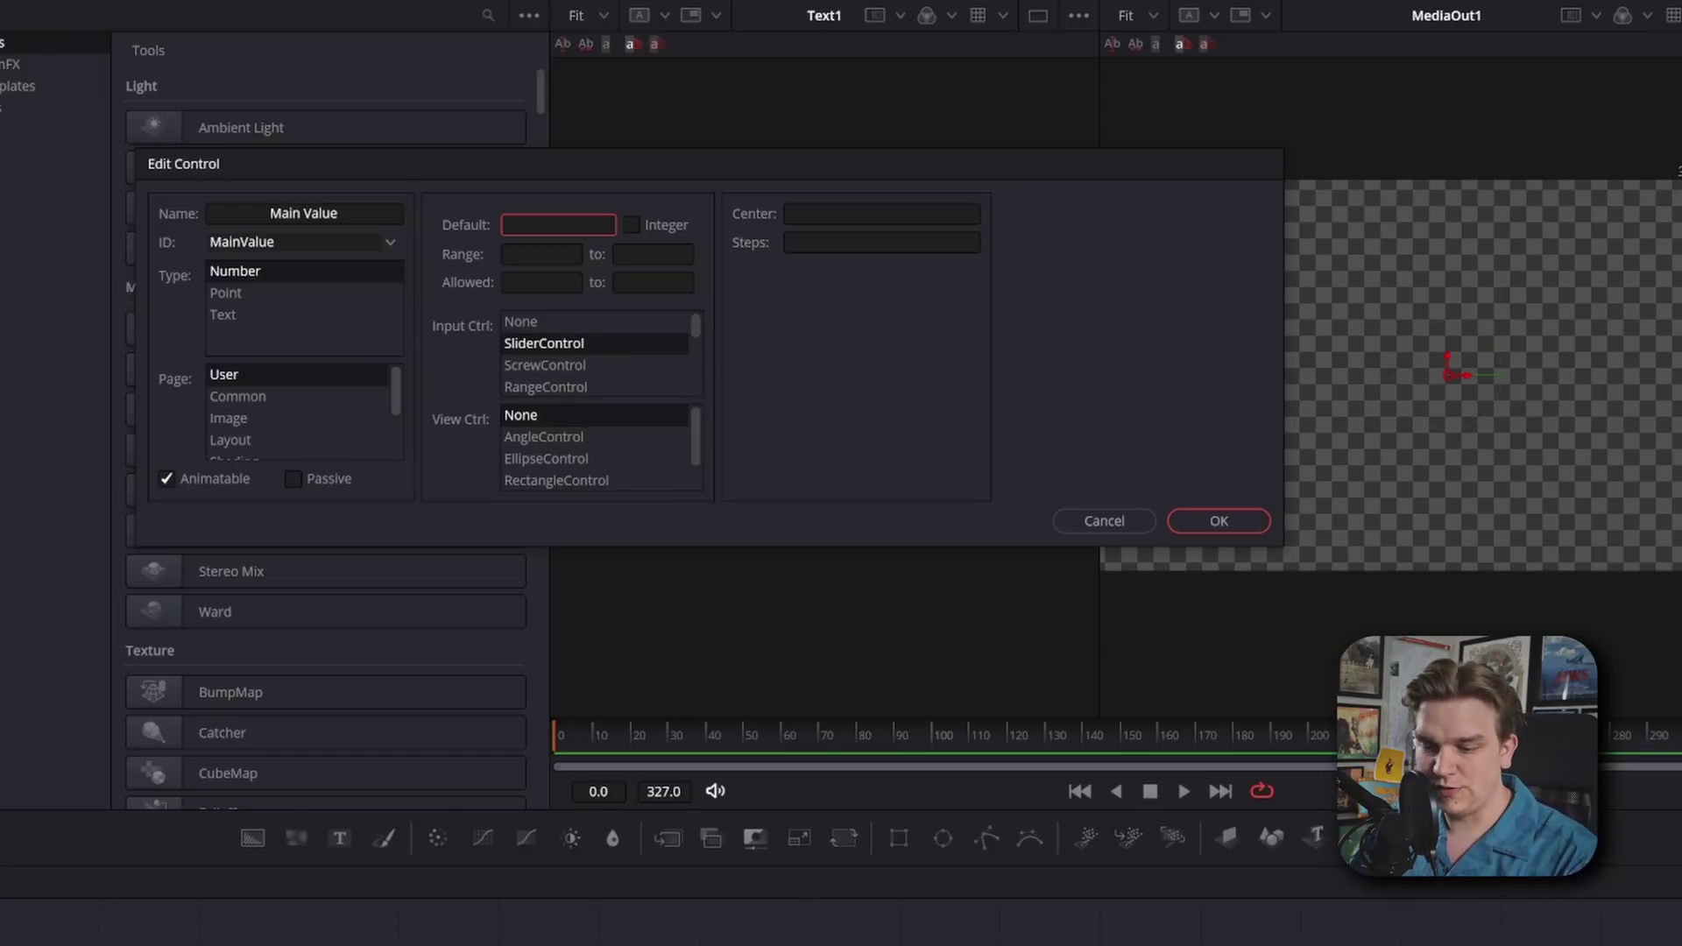
text(50)
key(Tab)
text(0)
key(Tab)
text(100)
key(Return)
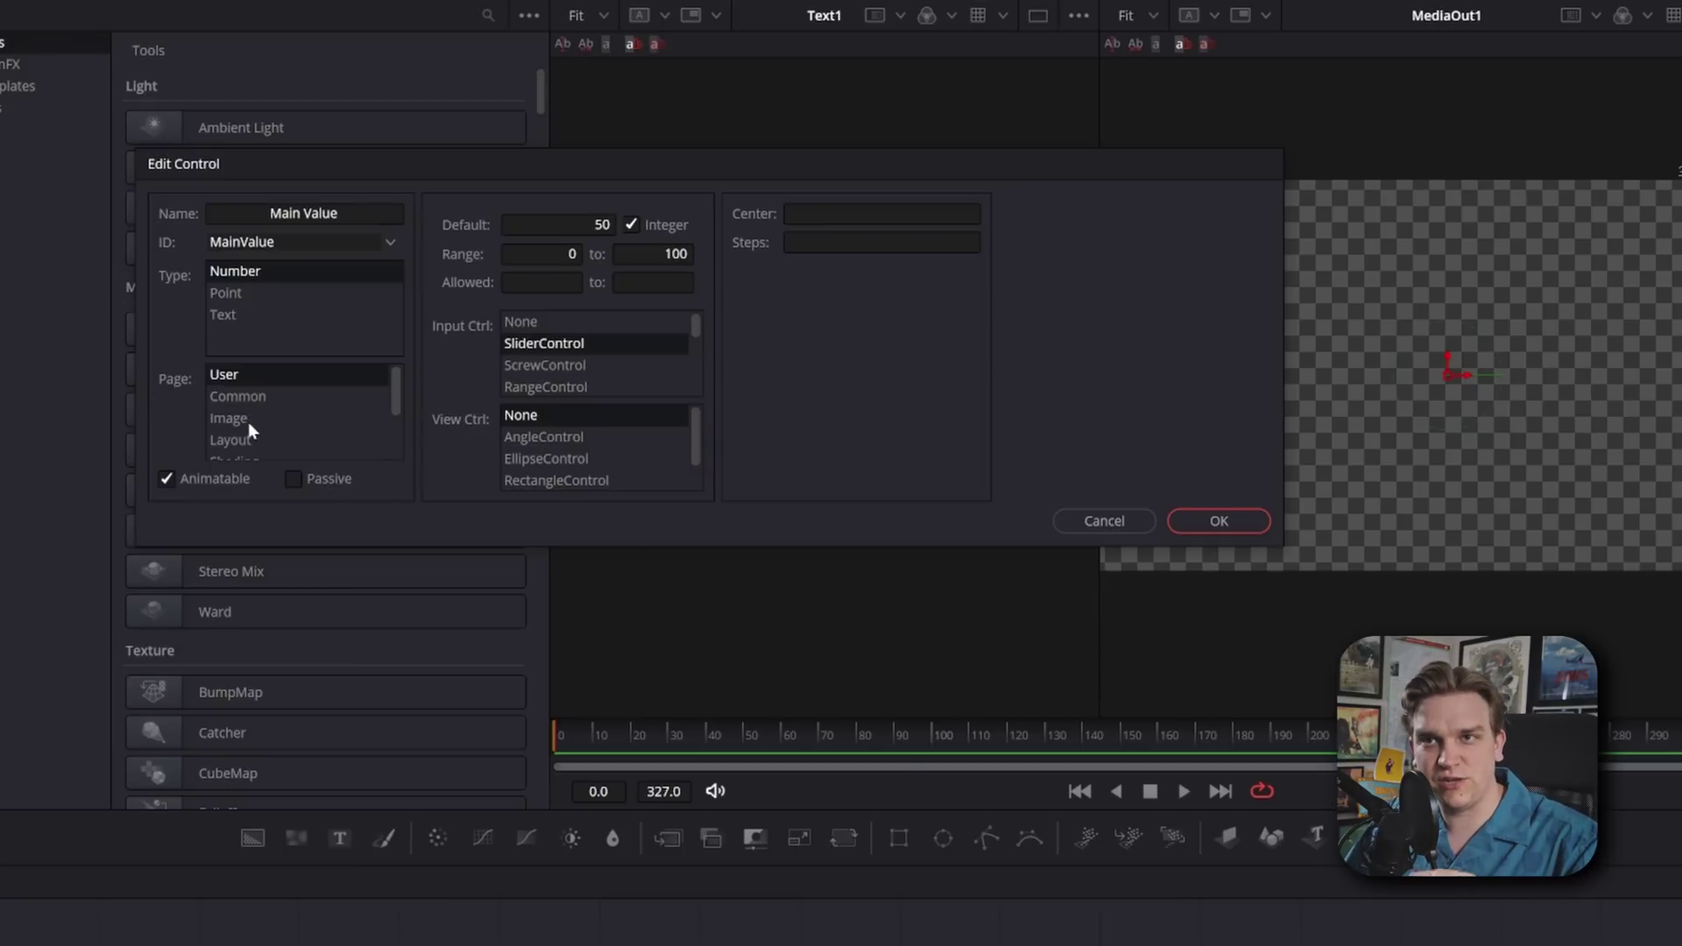
click(1236, 524)
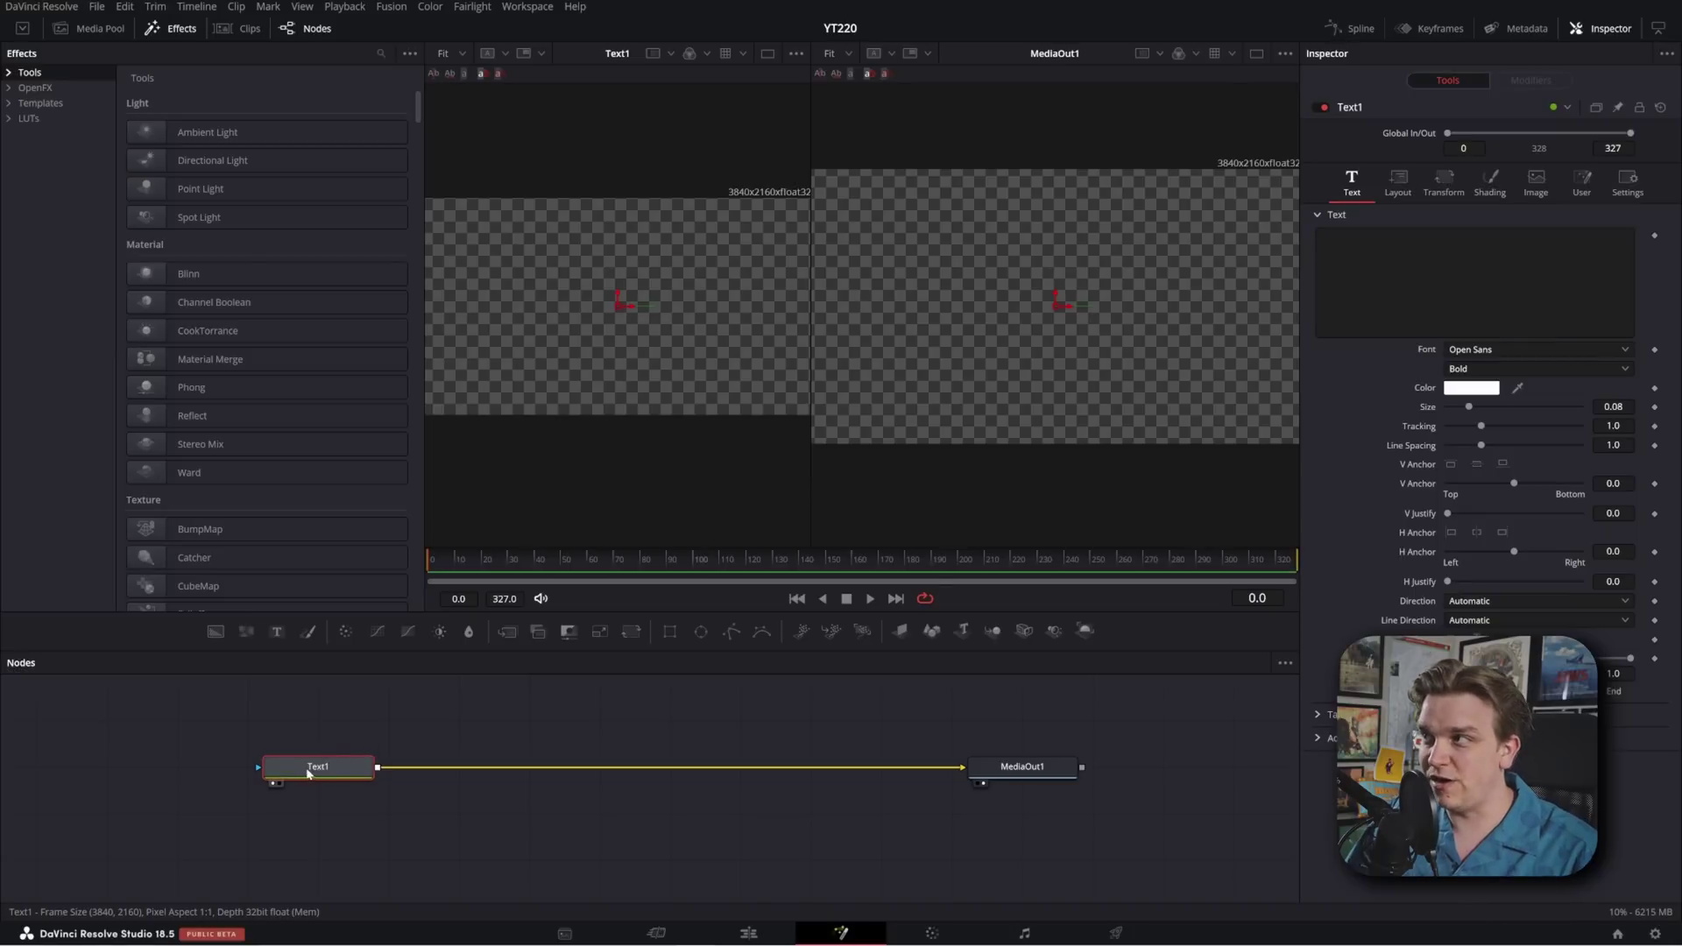
Test the Main Value slider on the Text1 node's User page and set its value to 200
click(1582, 188)
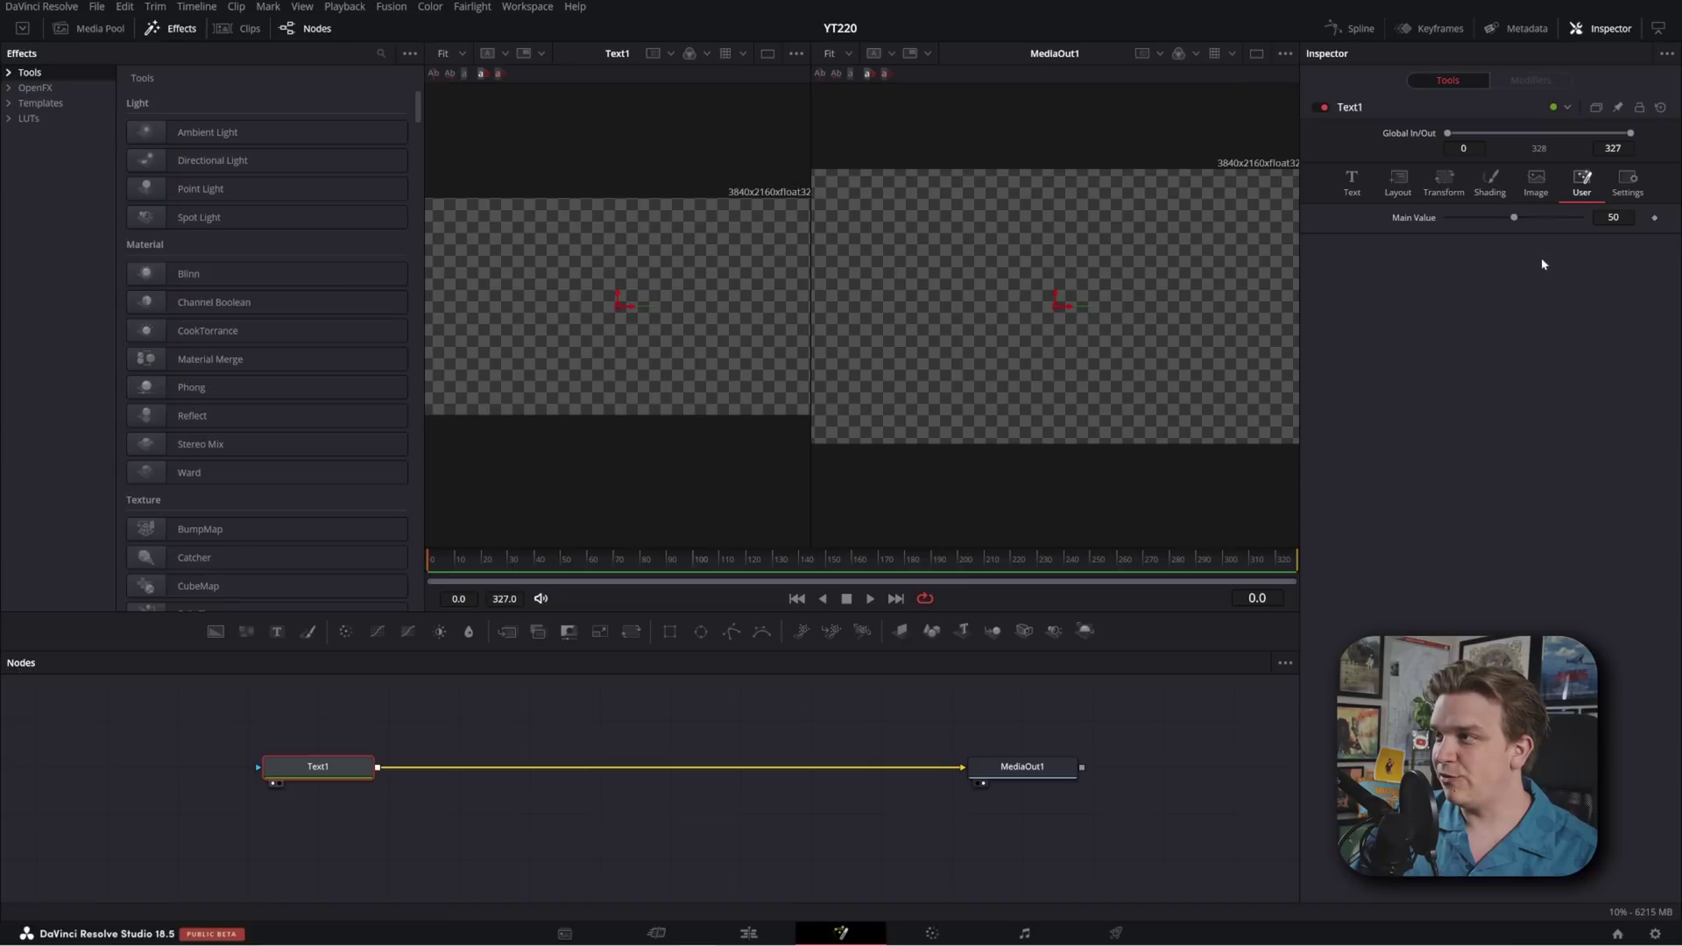
drag(1512, 219, 1427, 224)
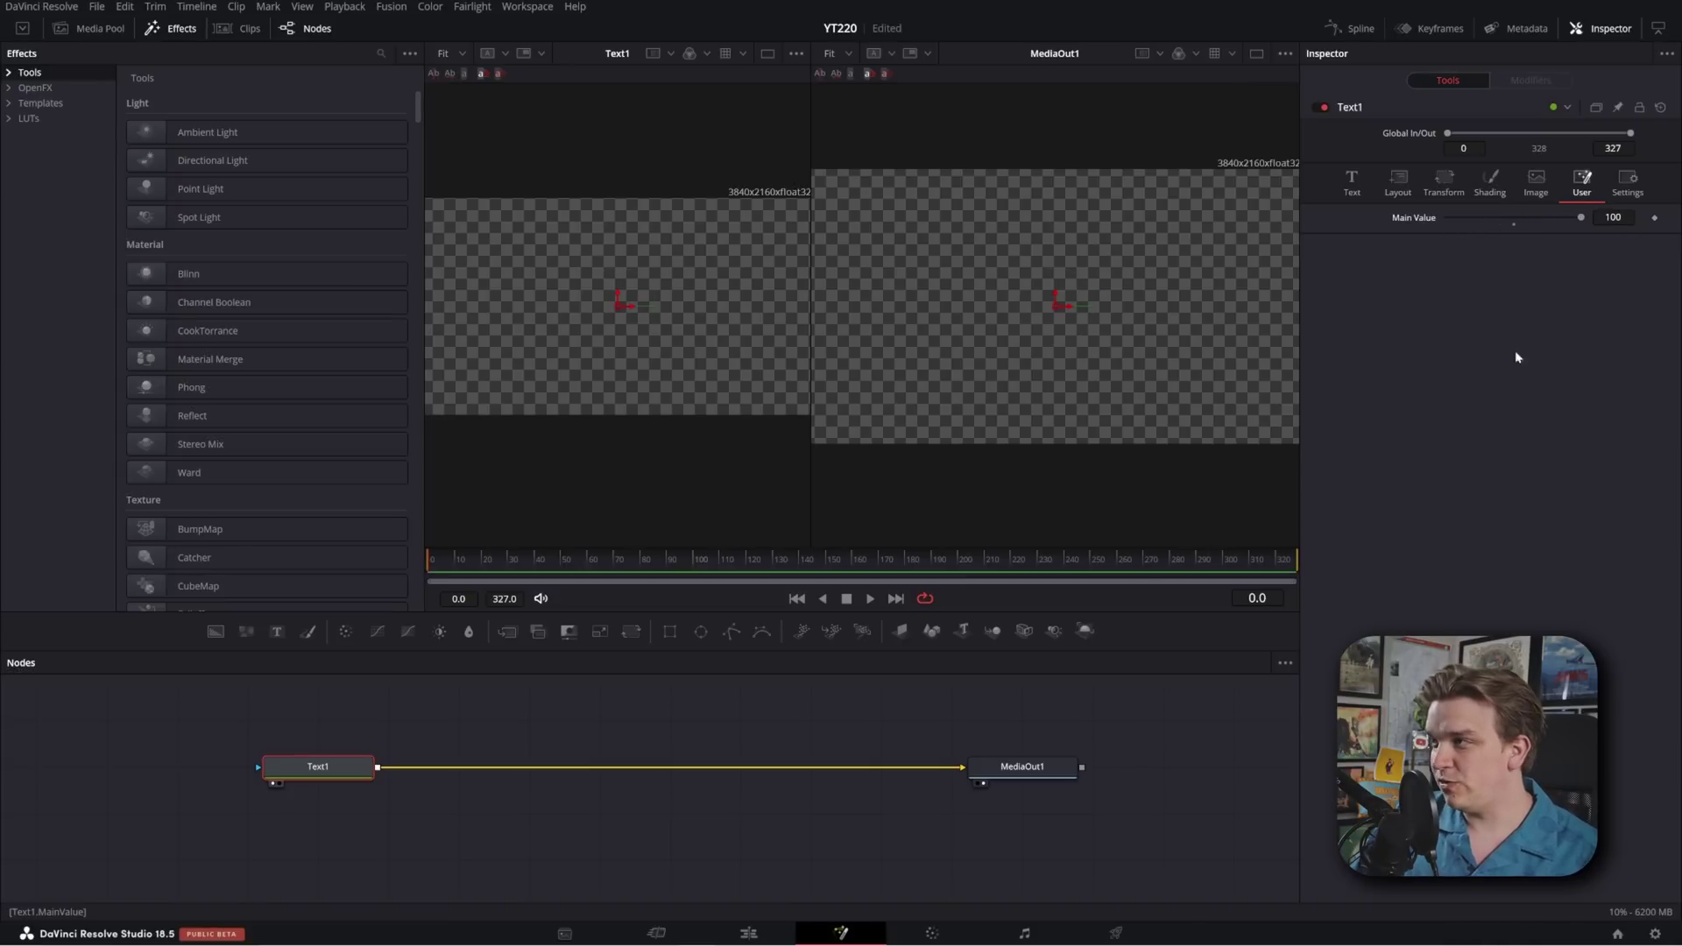
double_click(1613, 218)
text(200)
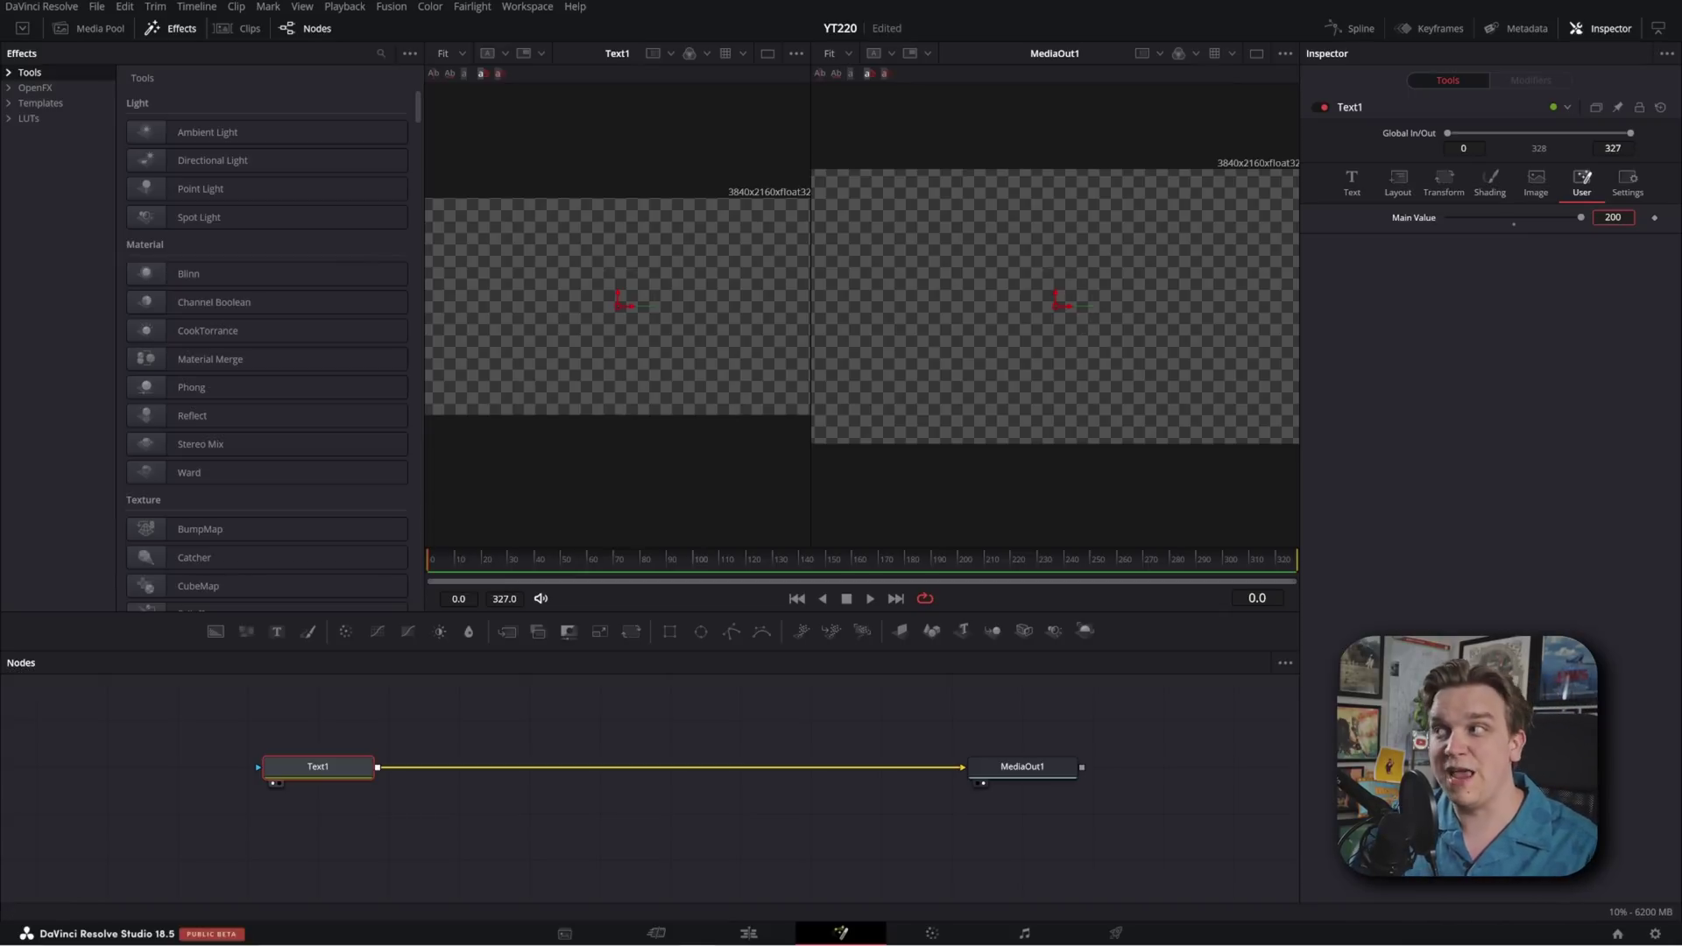
key(Return)
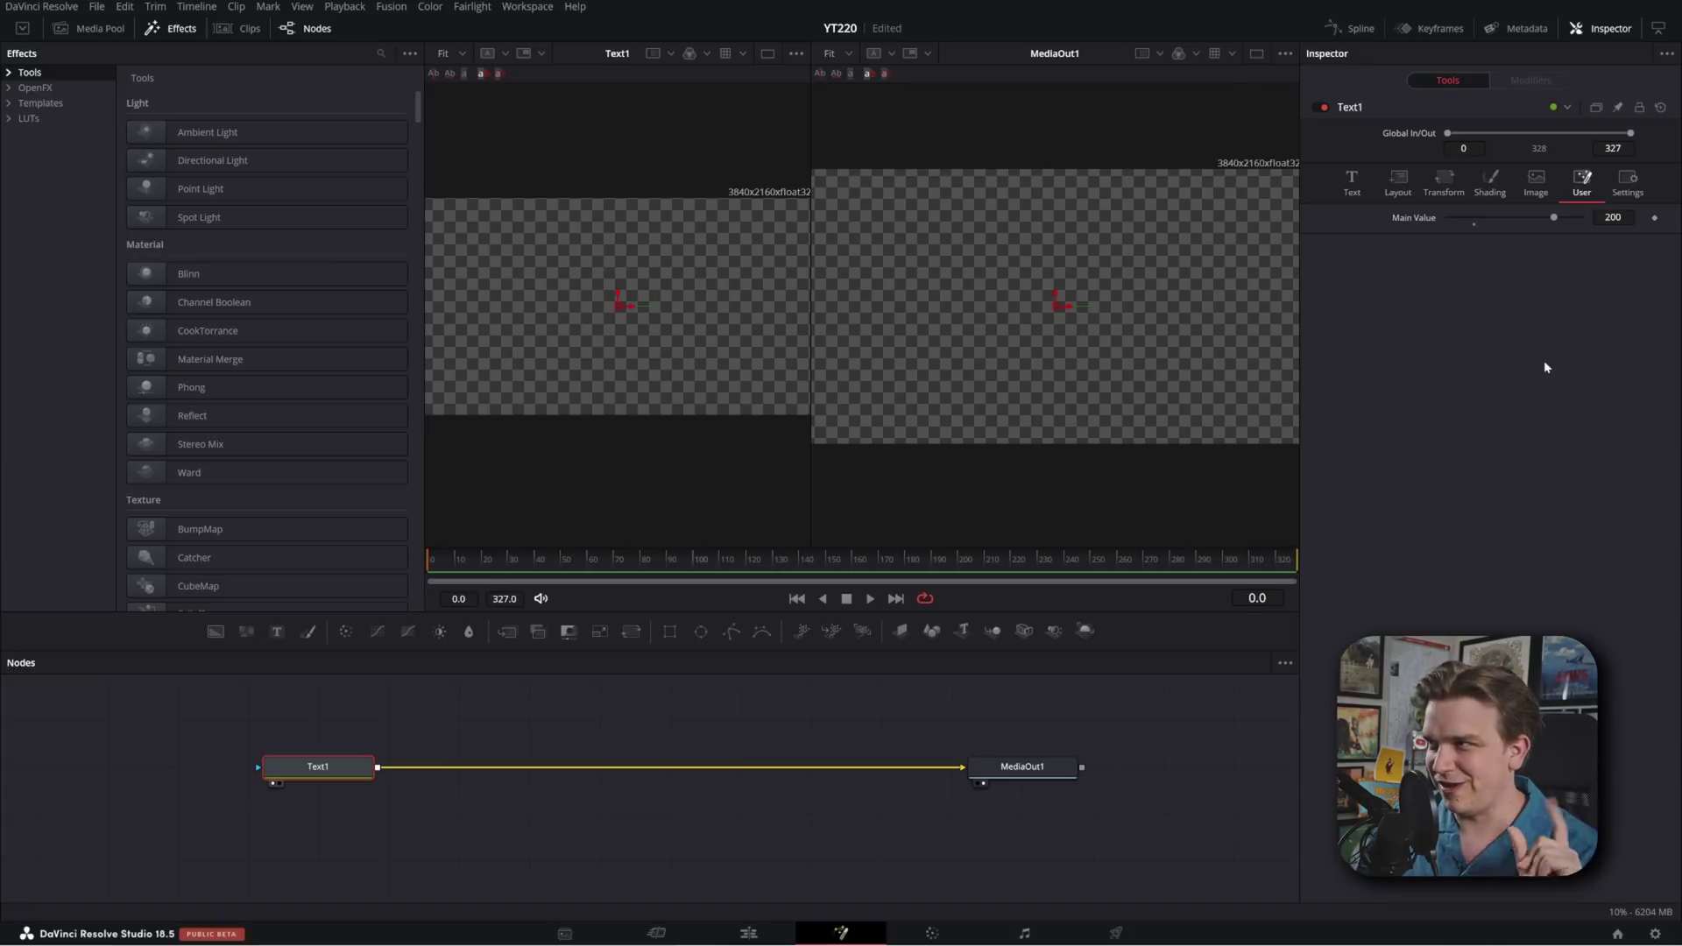
Set Main Value on the Text1 node to 50, modify it with Perturb, and open the modifier's controls
click(1614, 218)
text(50)
key(Return)
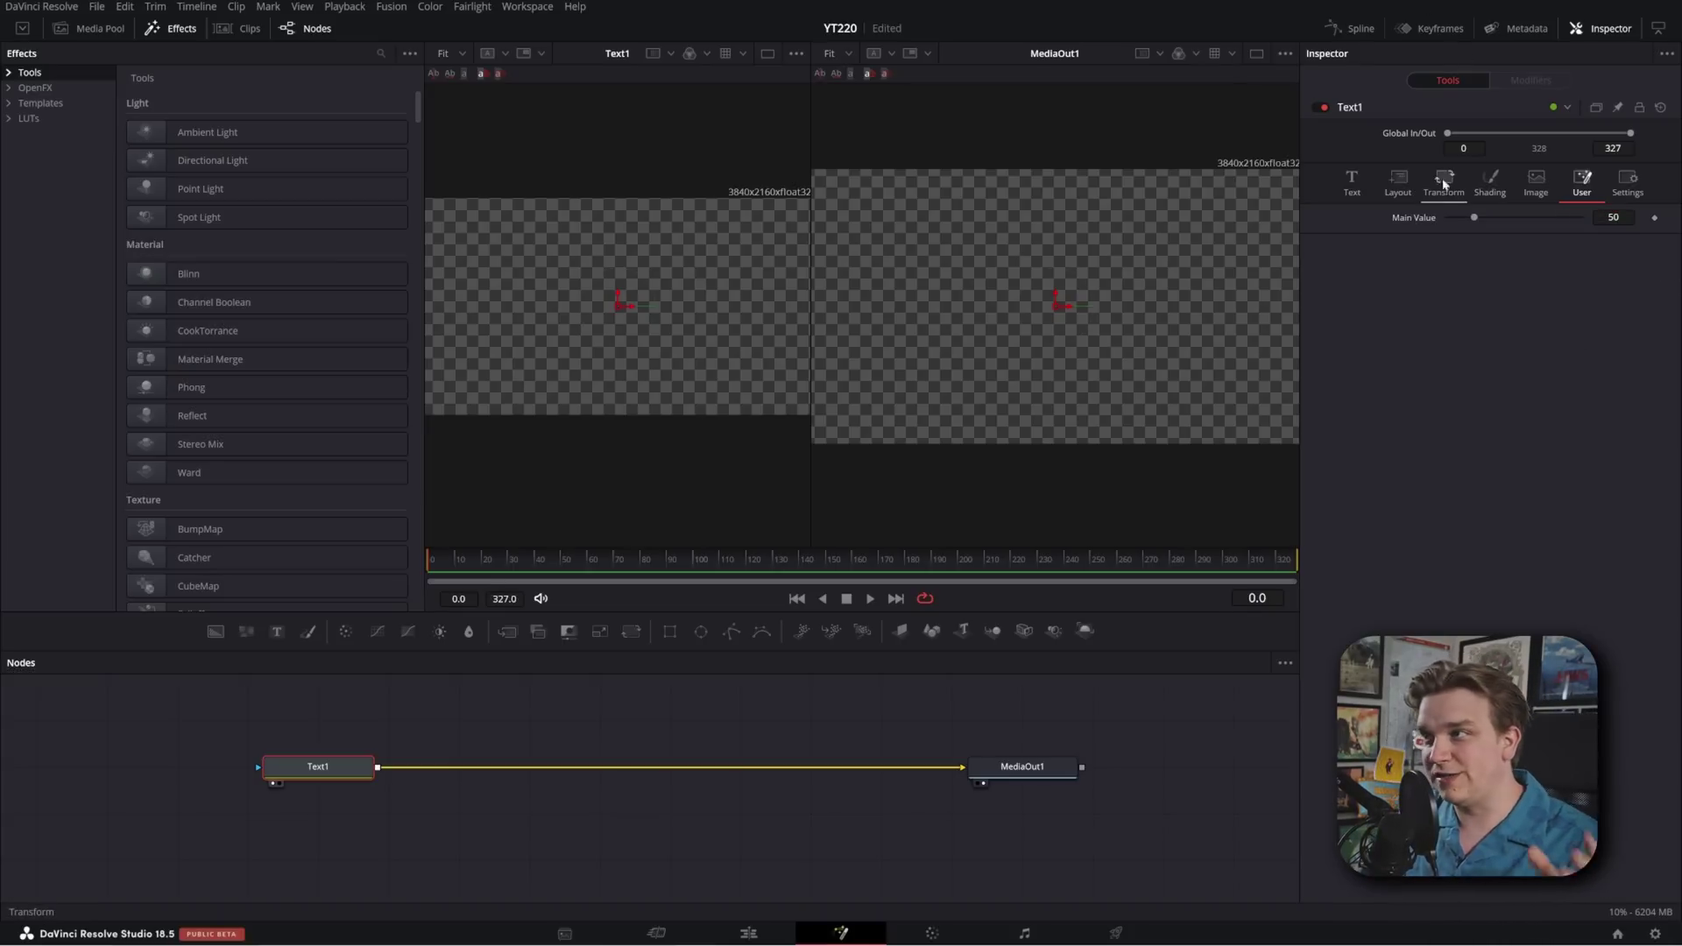
right_click(1410, 222)
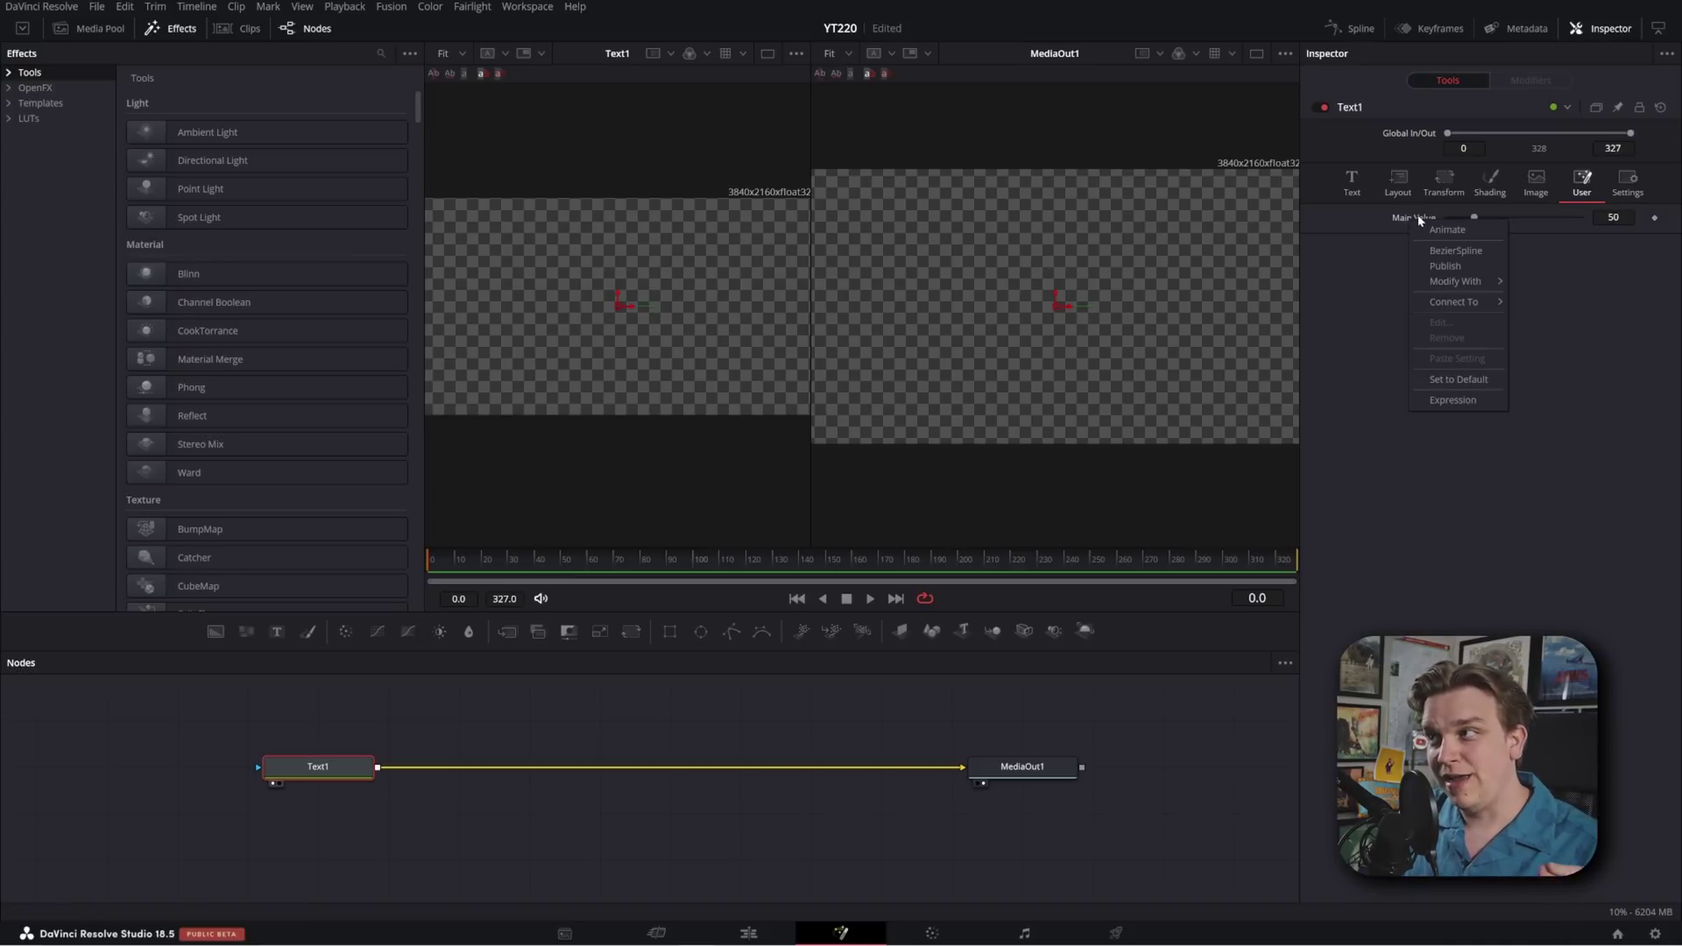
mouse_move(1437, 284)
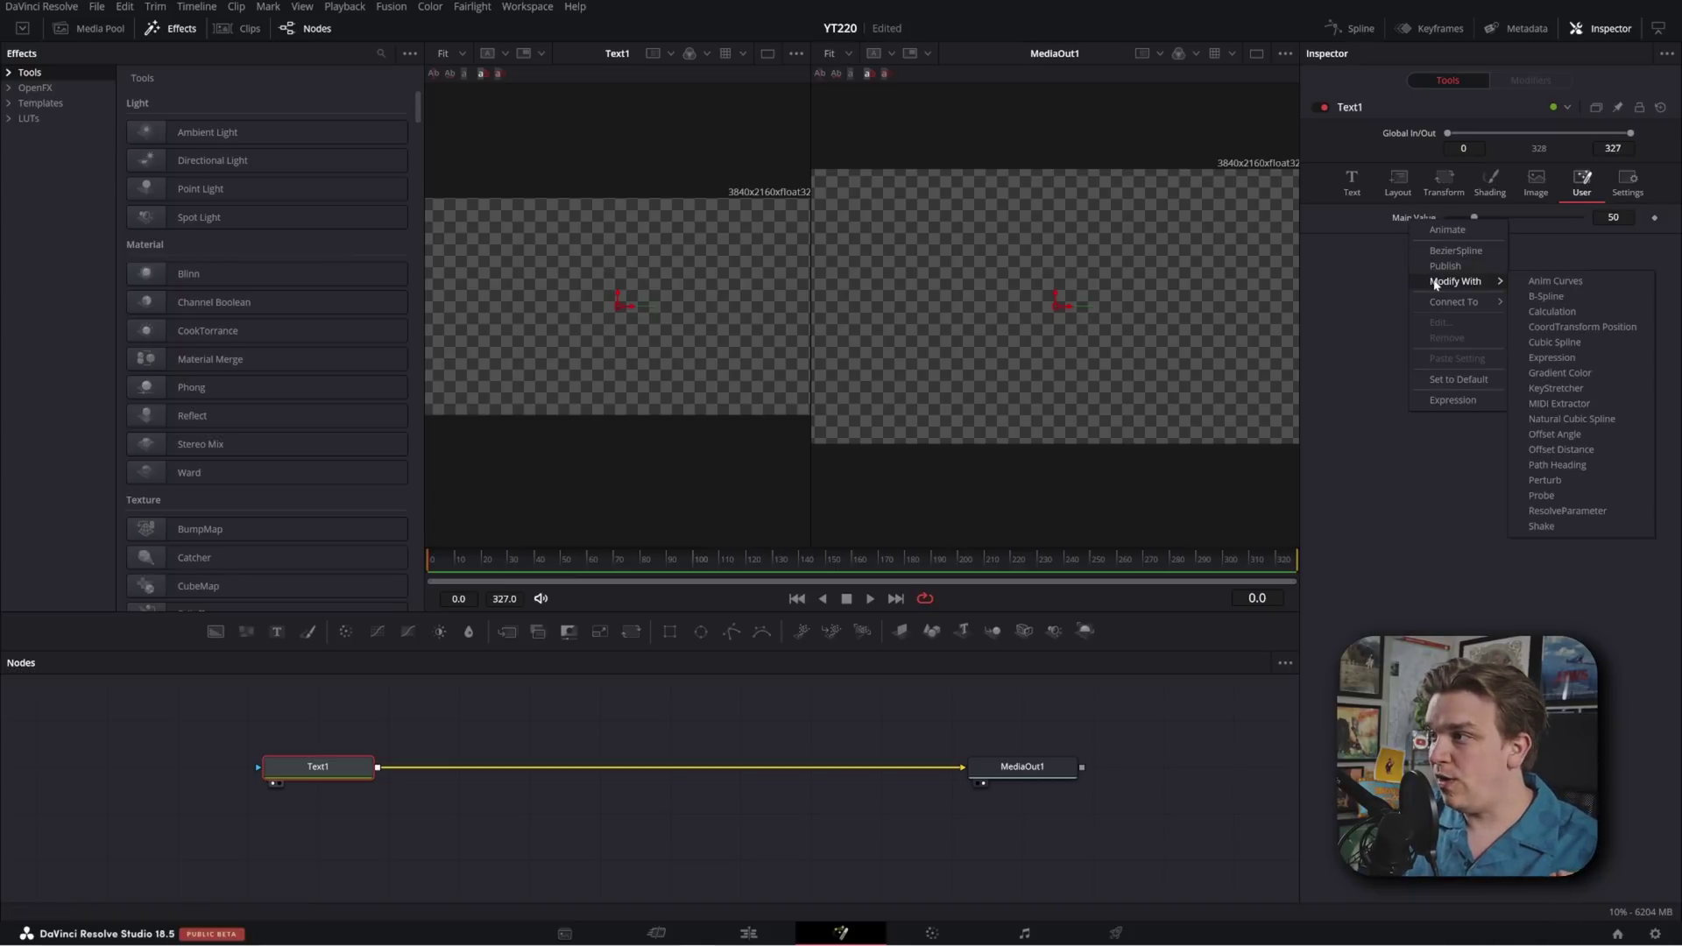
click(1545, 480)
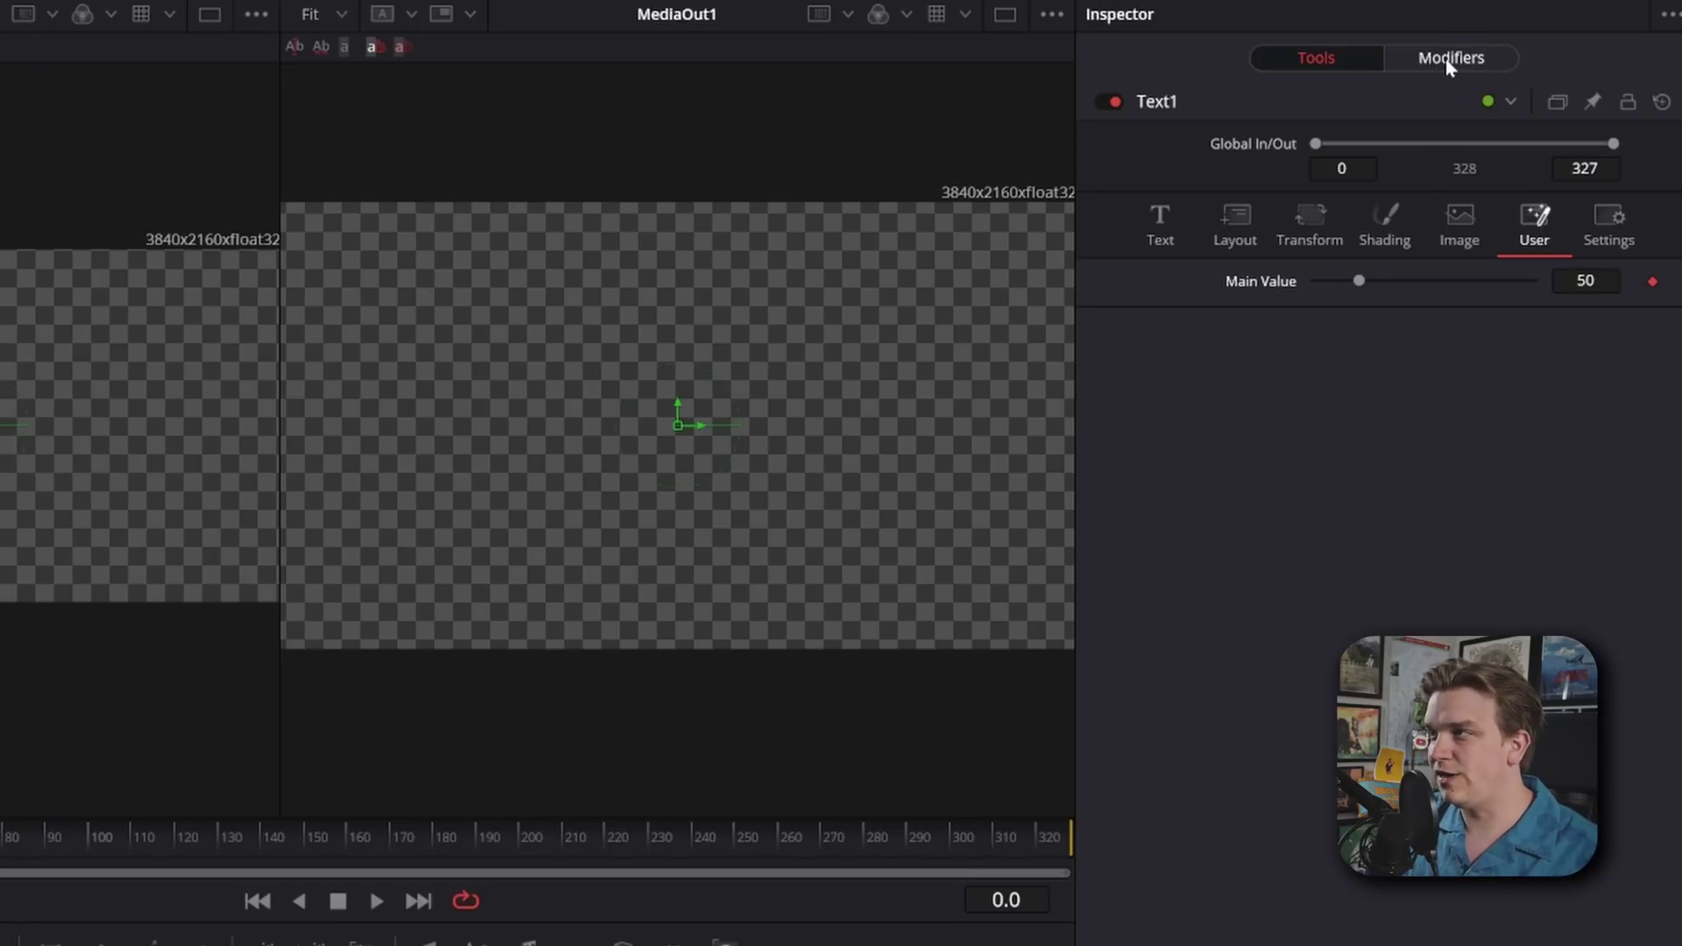
click(1449, 61)
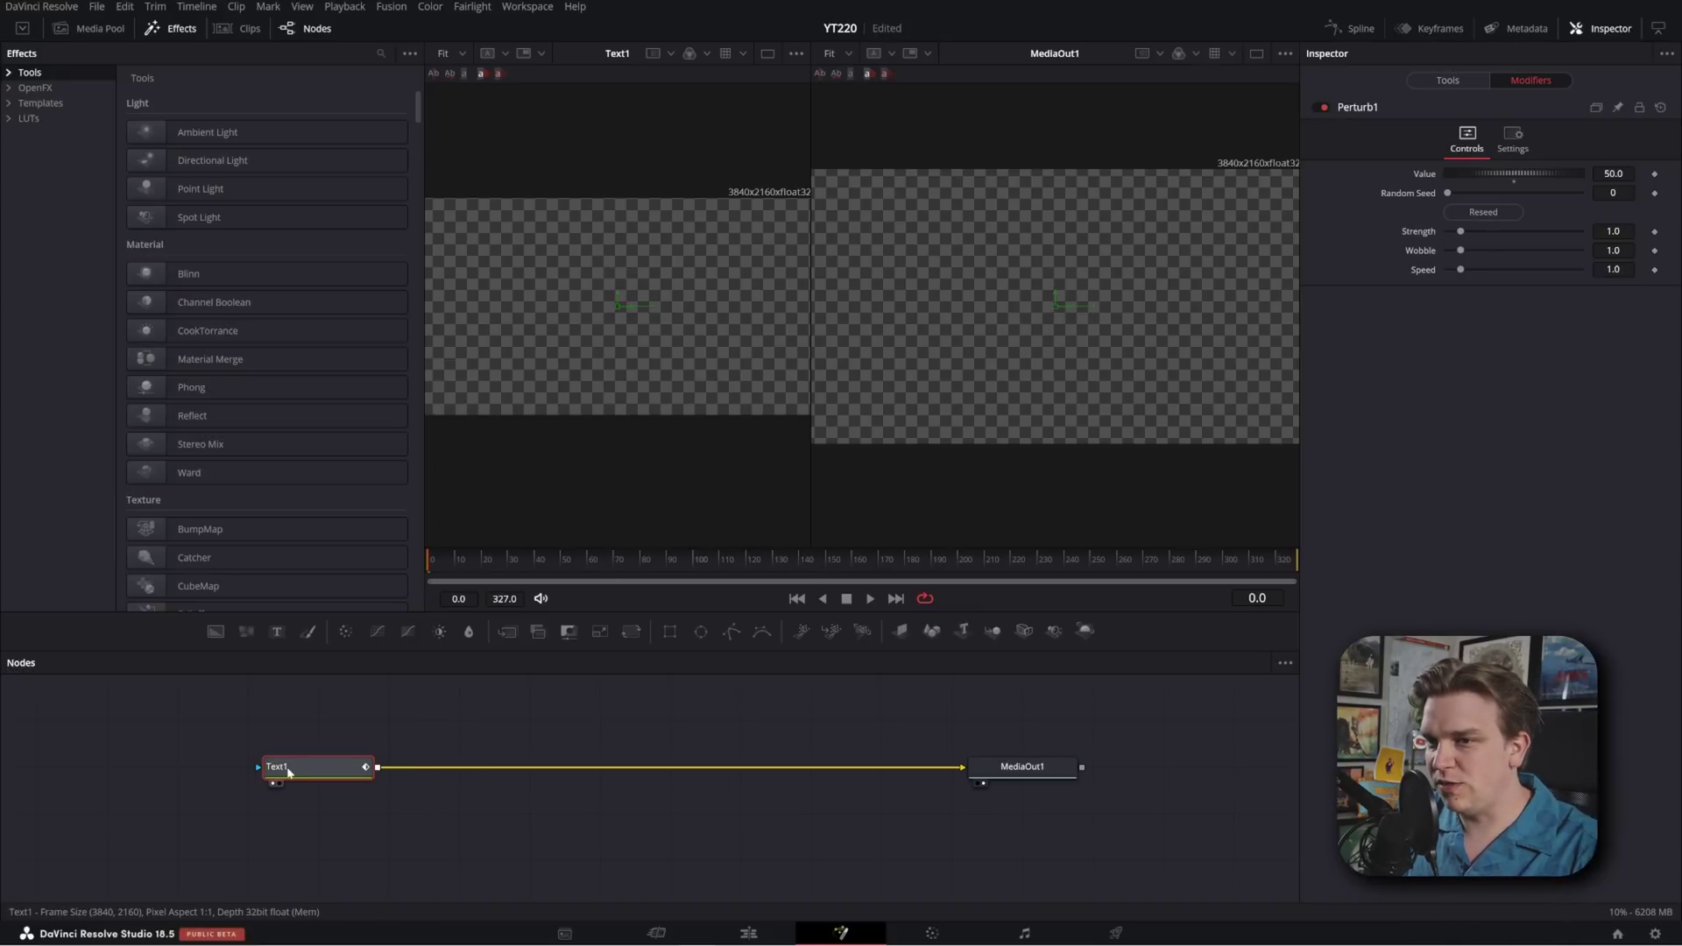
Add the expression MainValue to the styled text of the Text1 node
click(1447, 80)
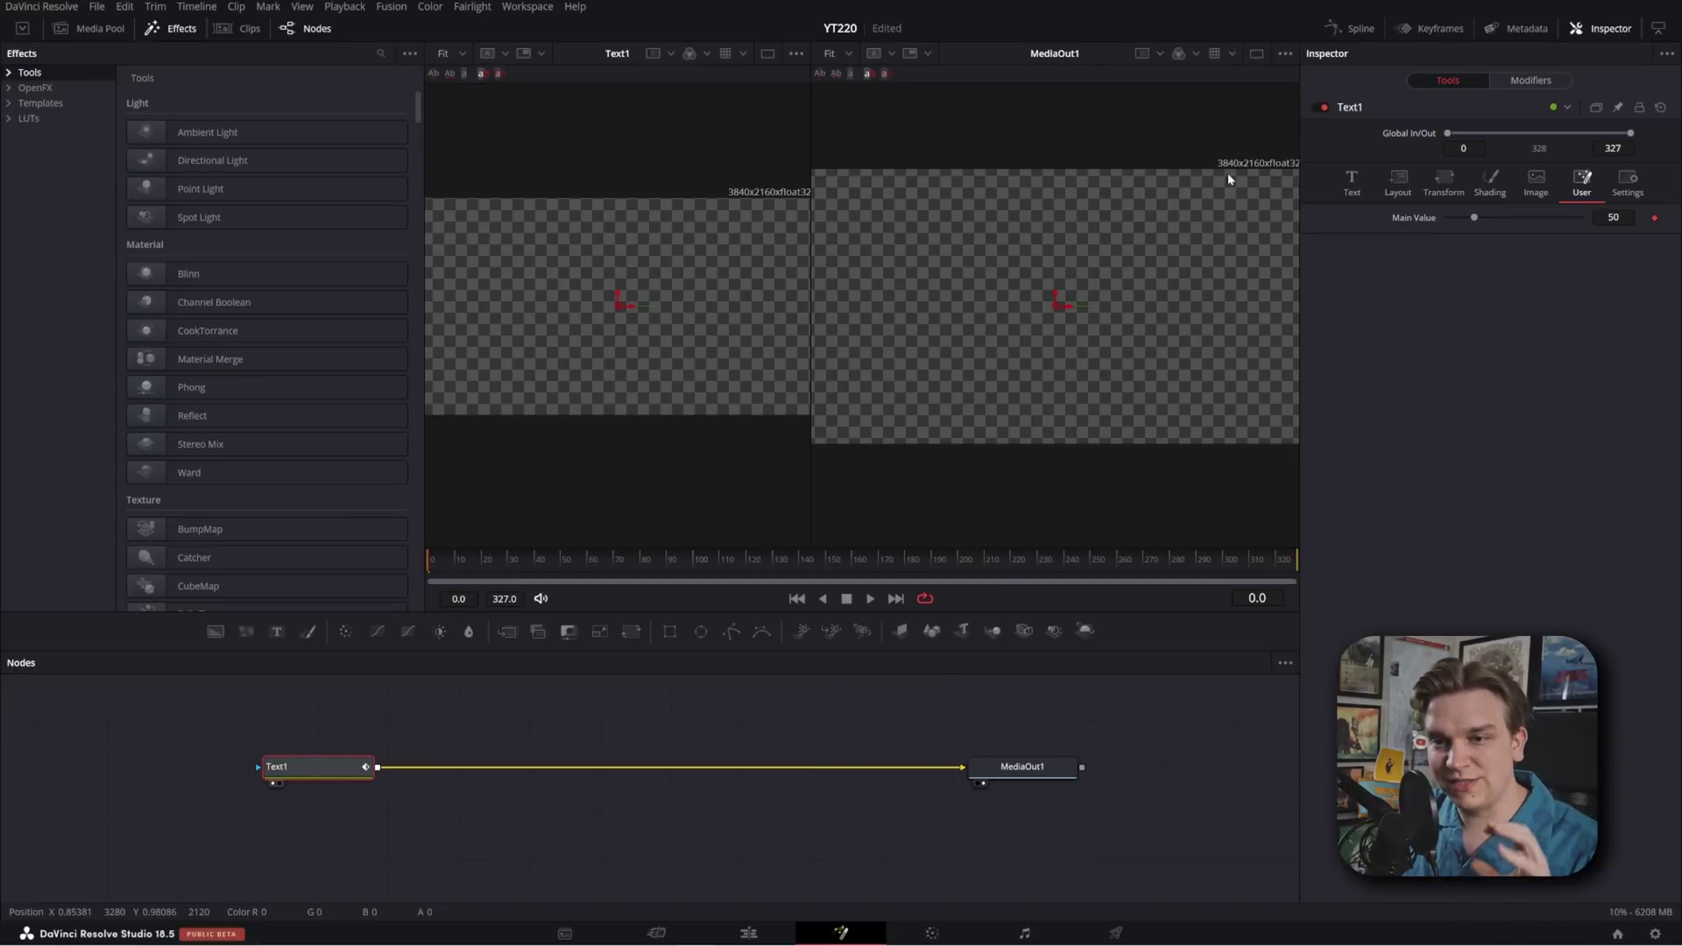
click(1351, 182)
right_click(1393, 306)
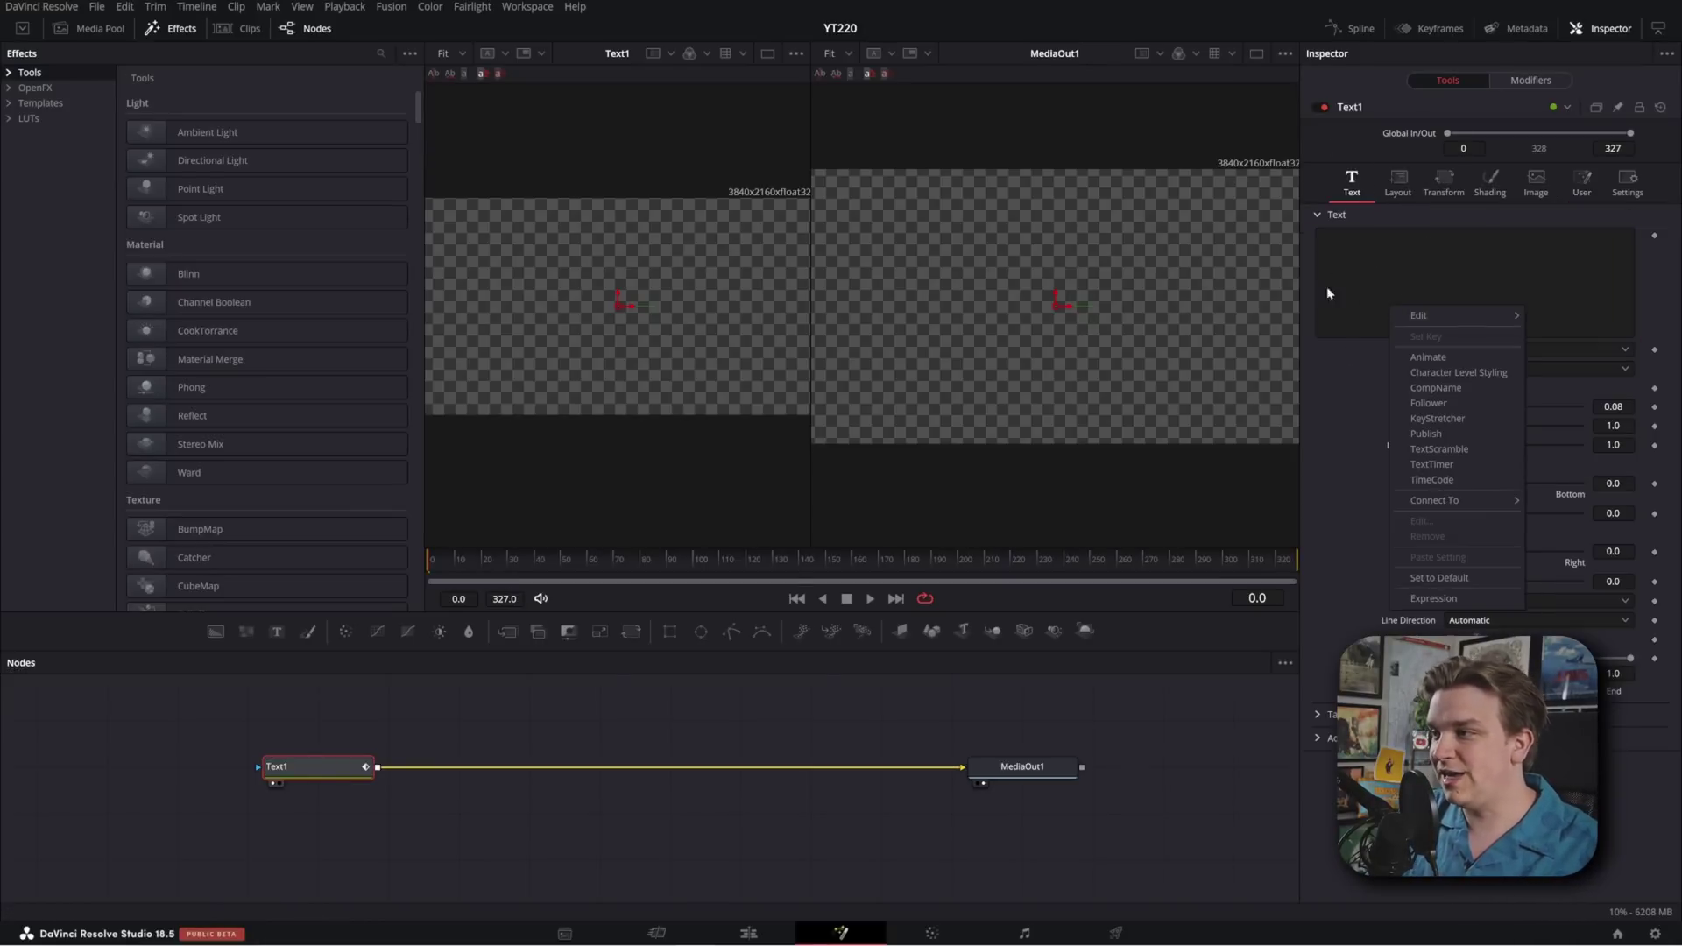
click(1433, 599)
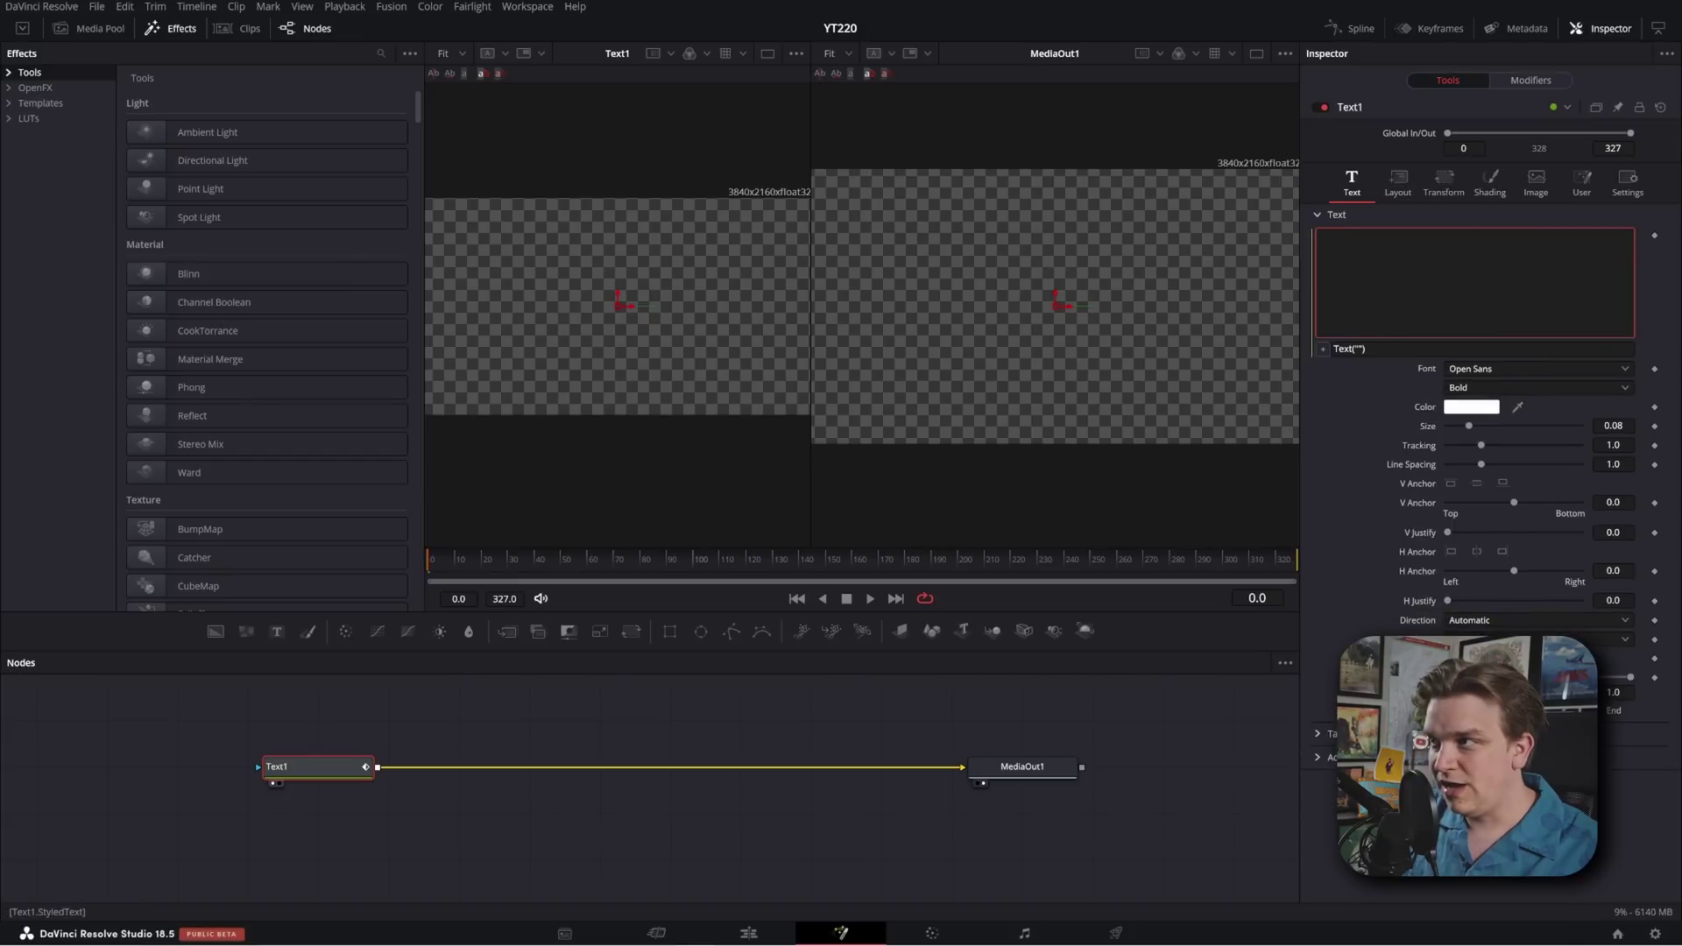
text(M)
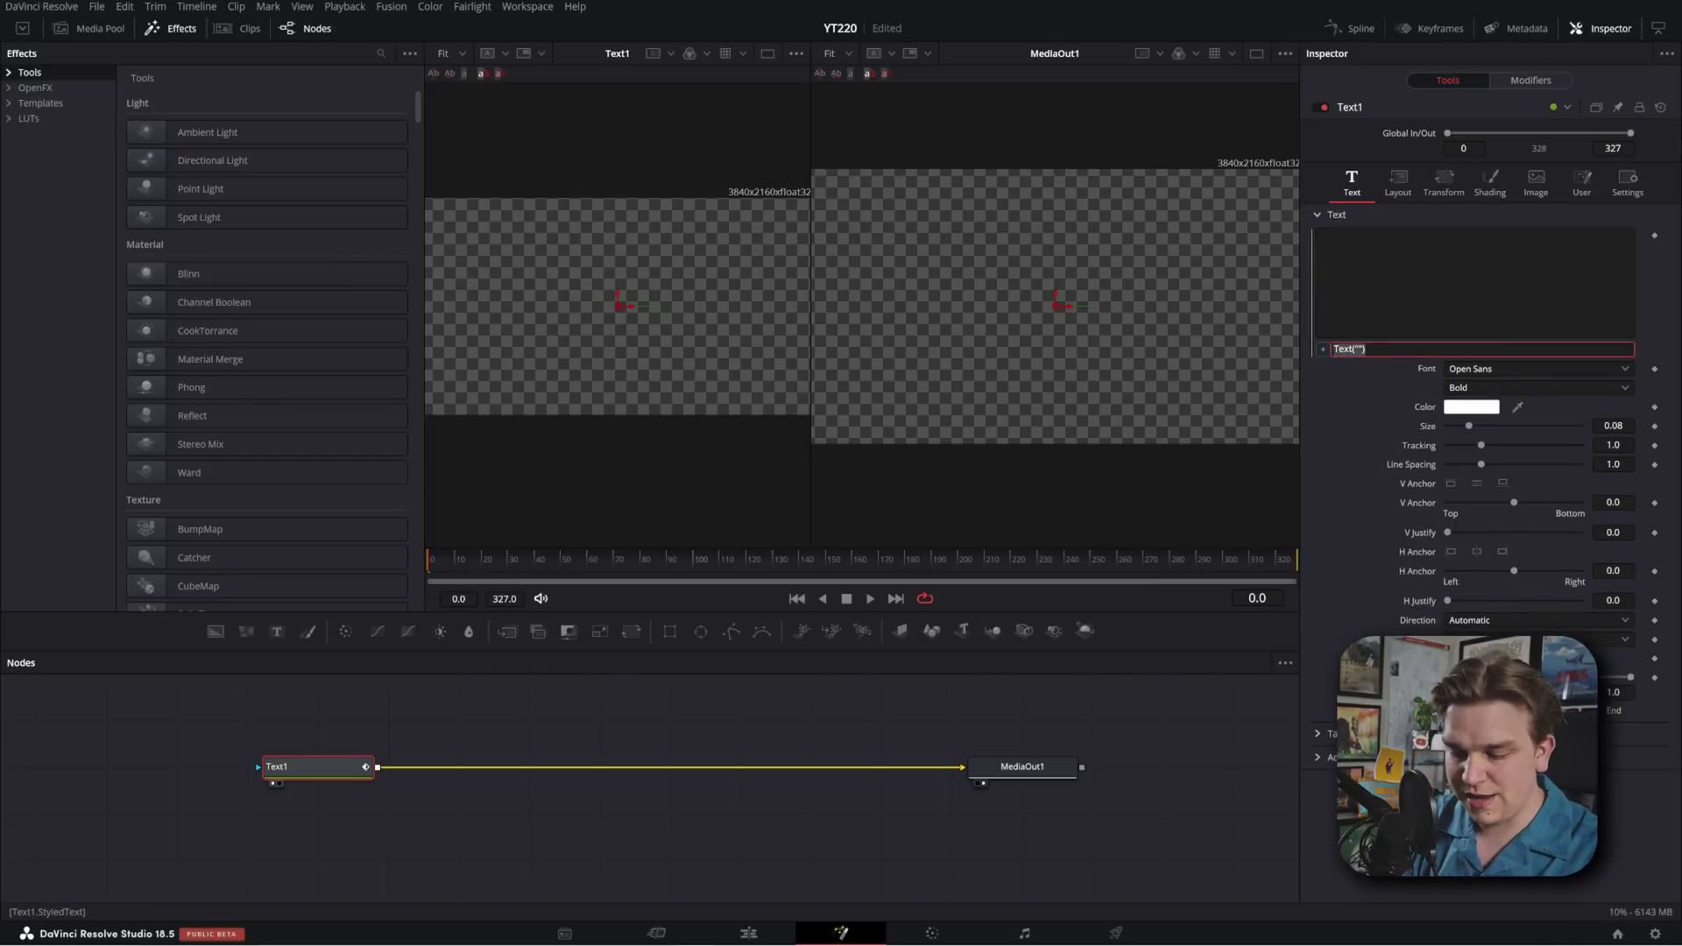
text(ainValue)
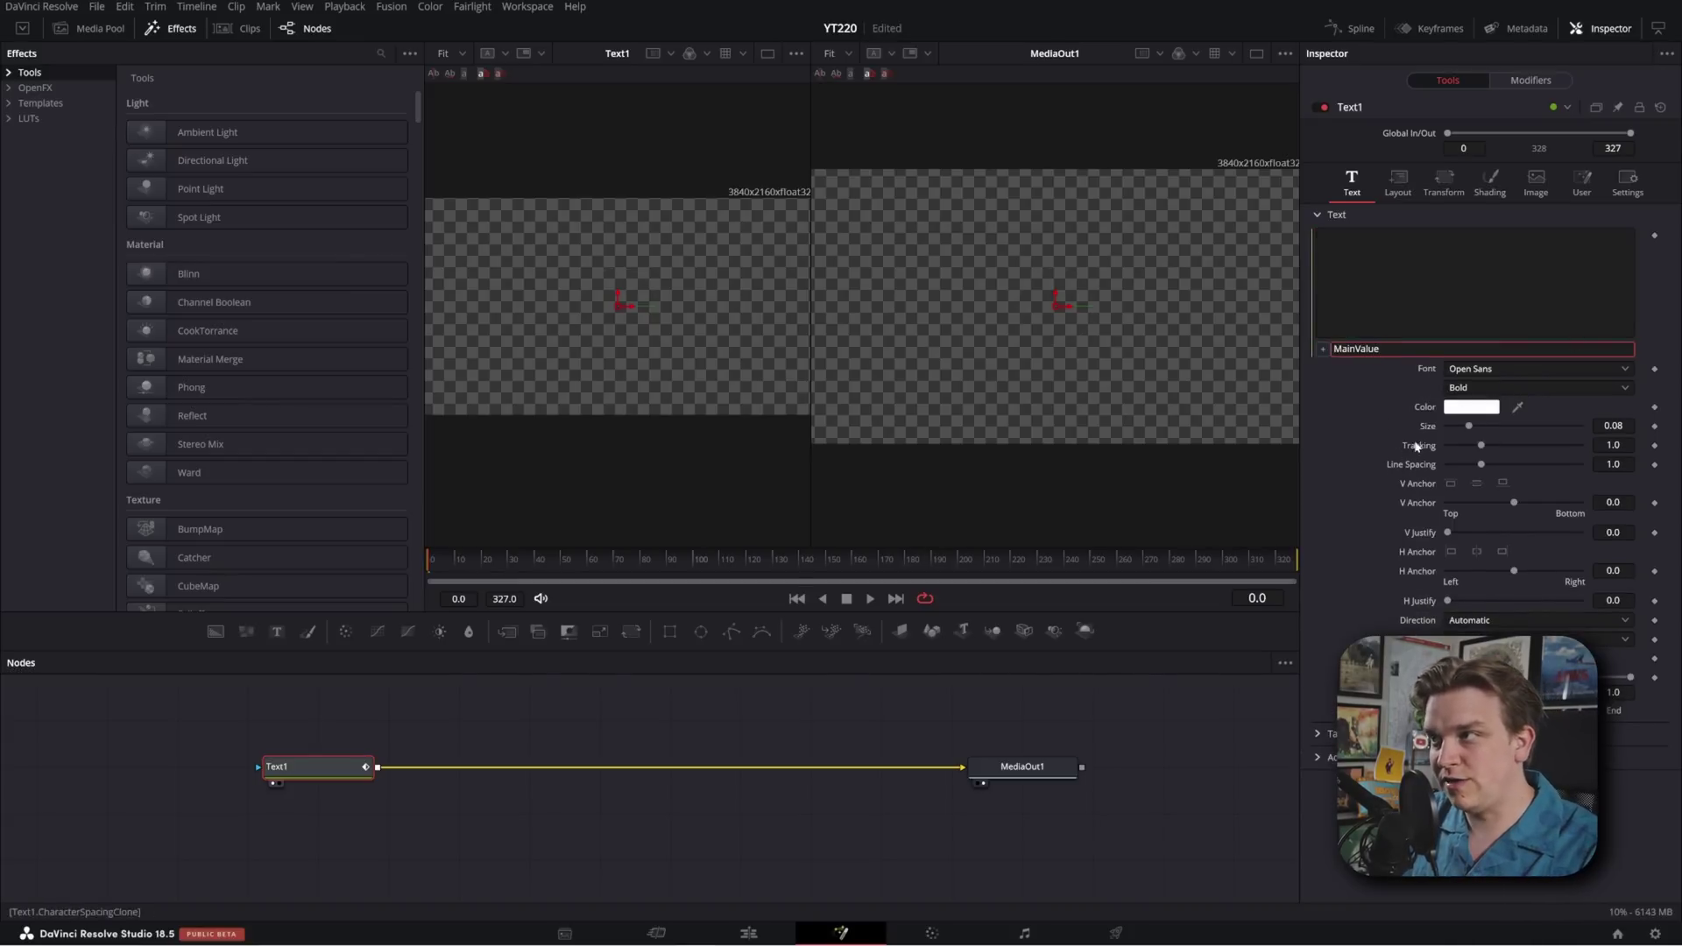
key(Return)
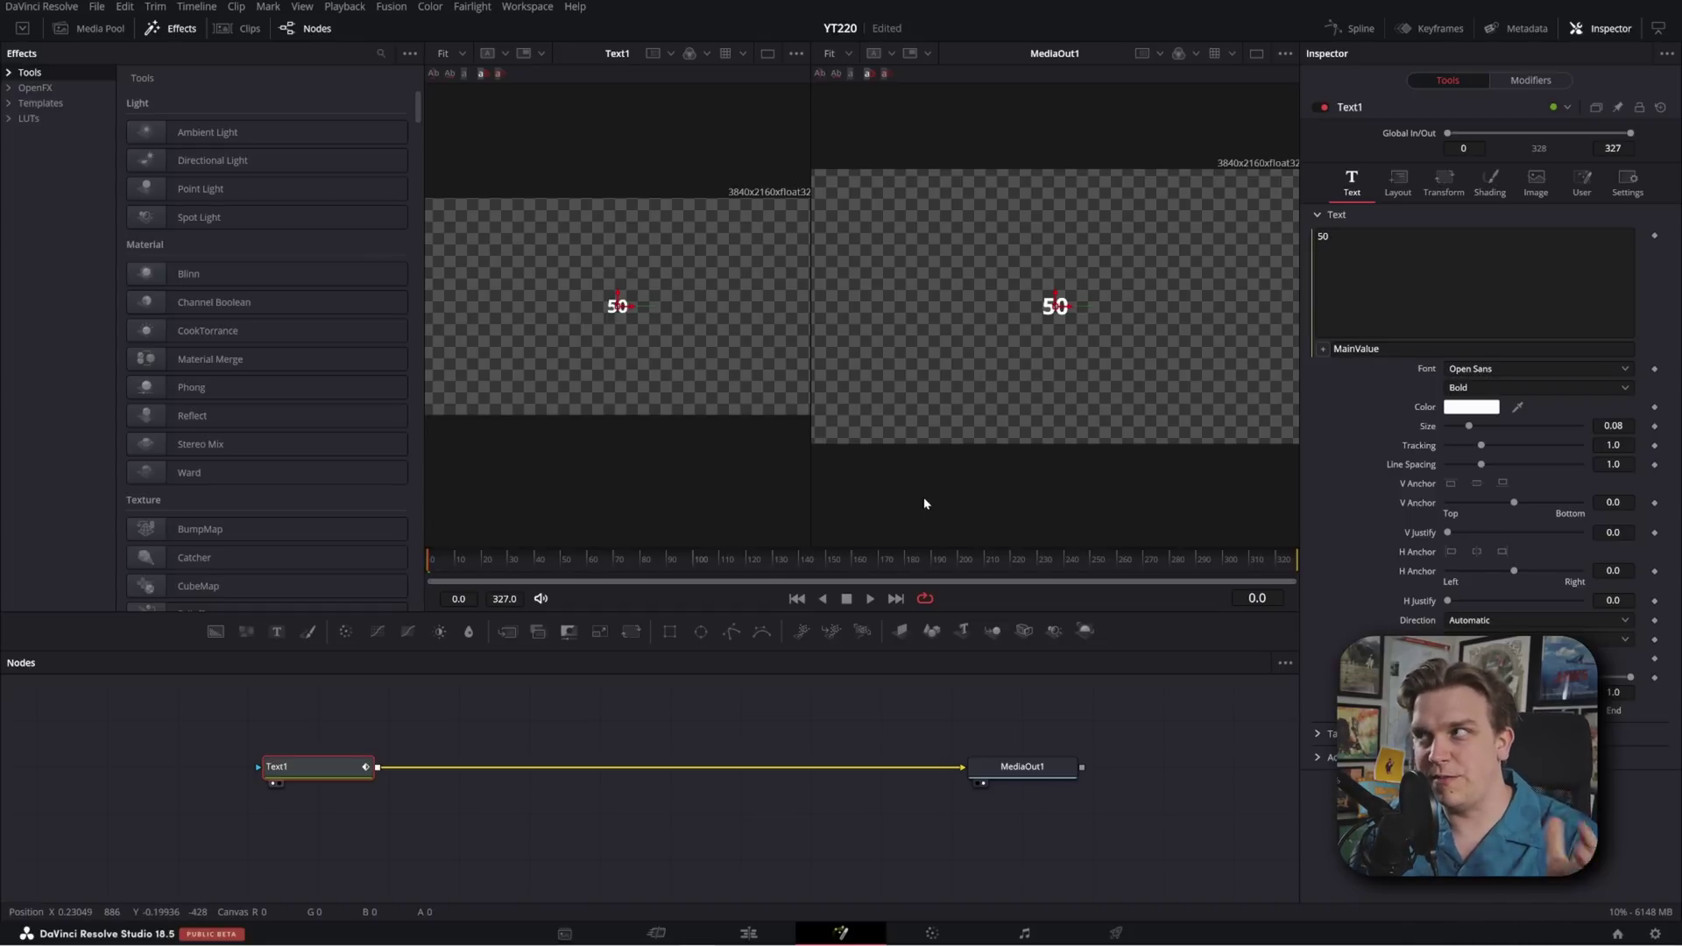
Set the Perturb modifier's Strength to 50 and play the composition
click(1539, 86)
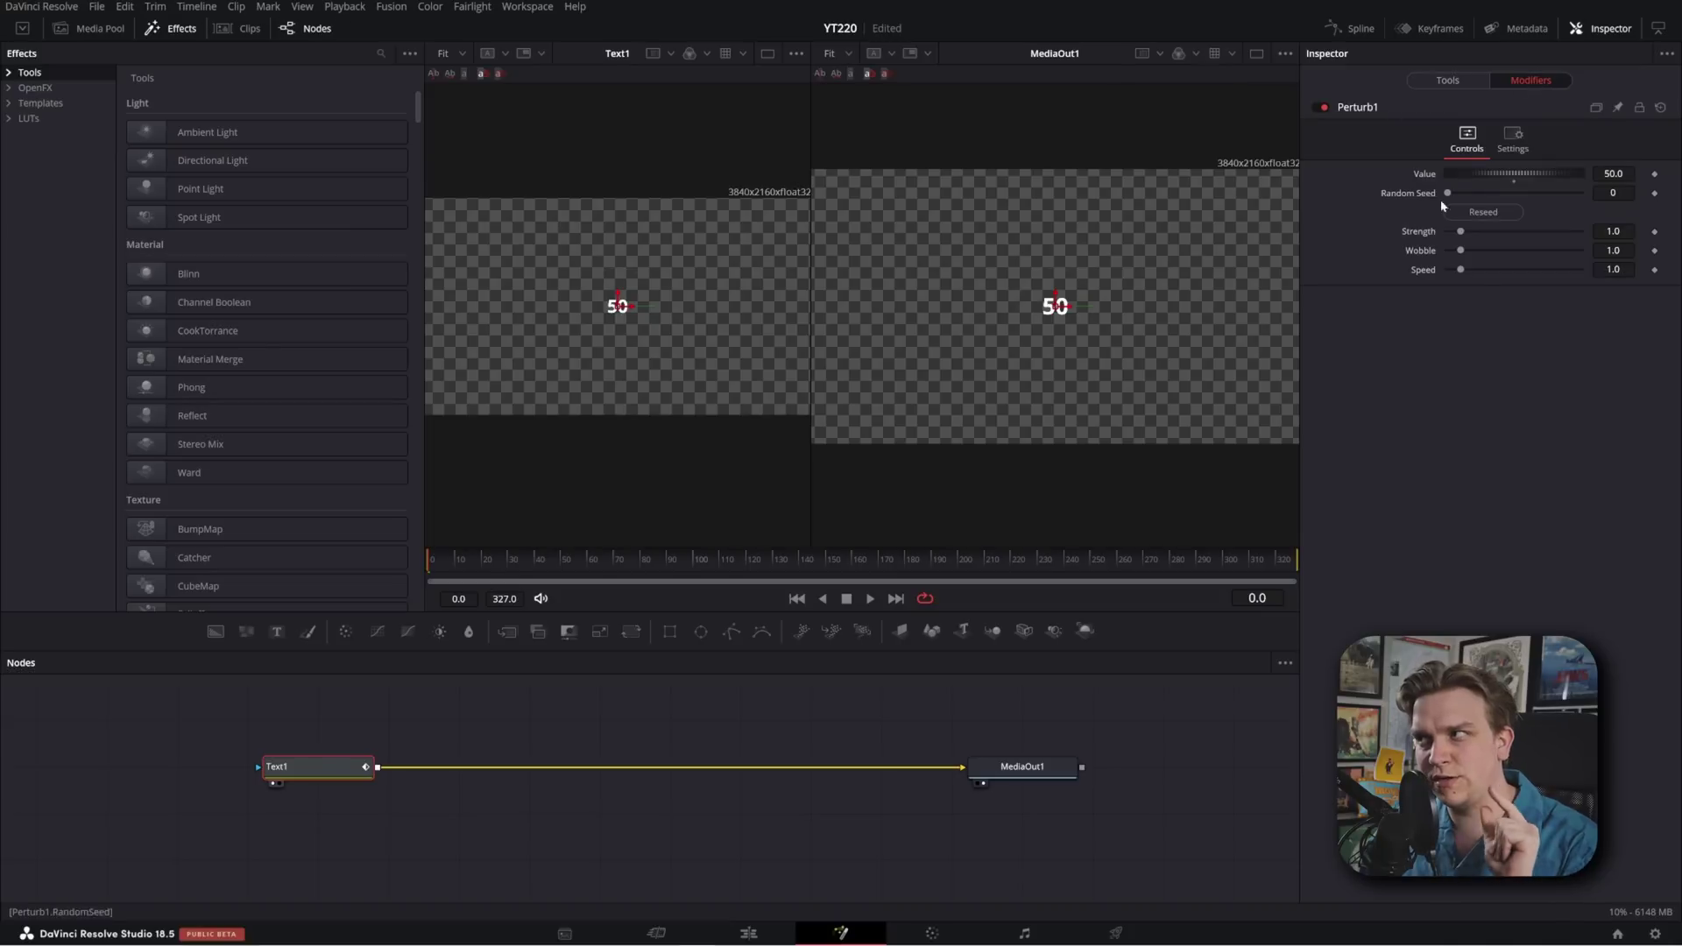
click(1613, 231)
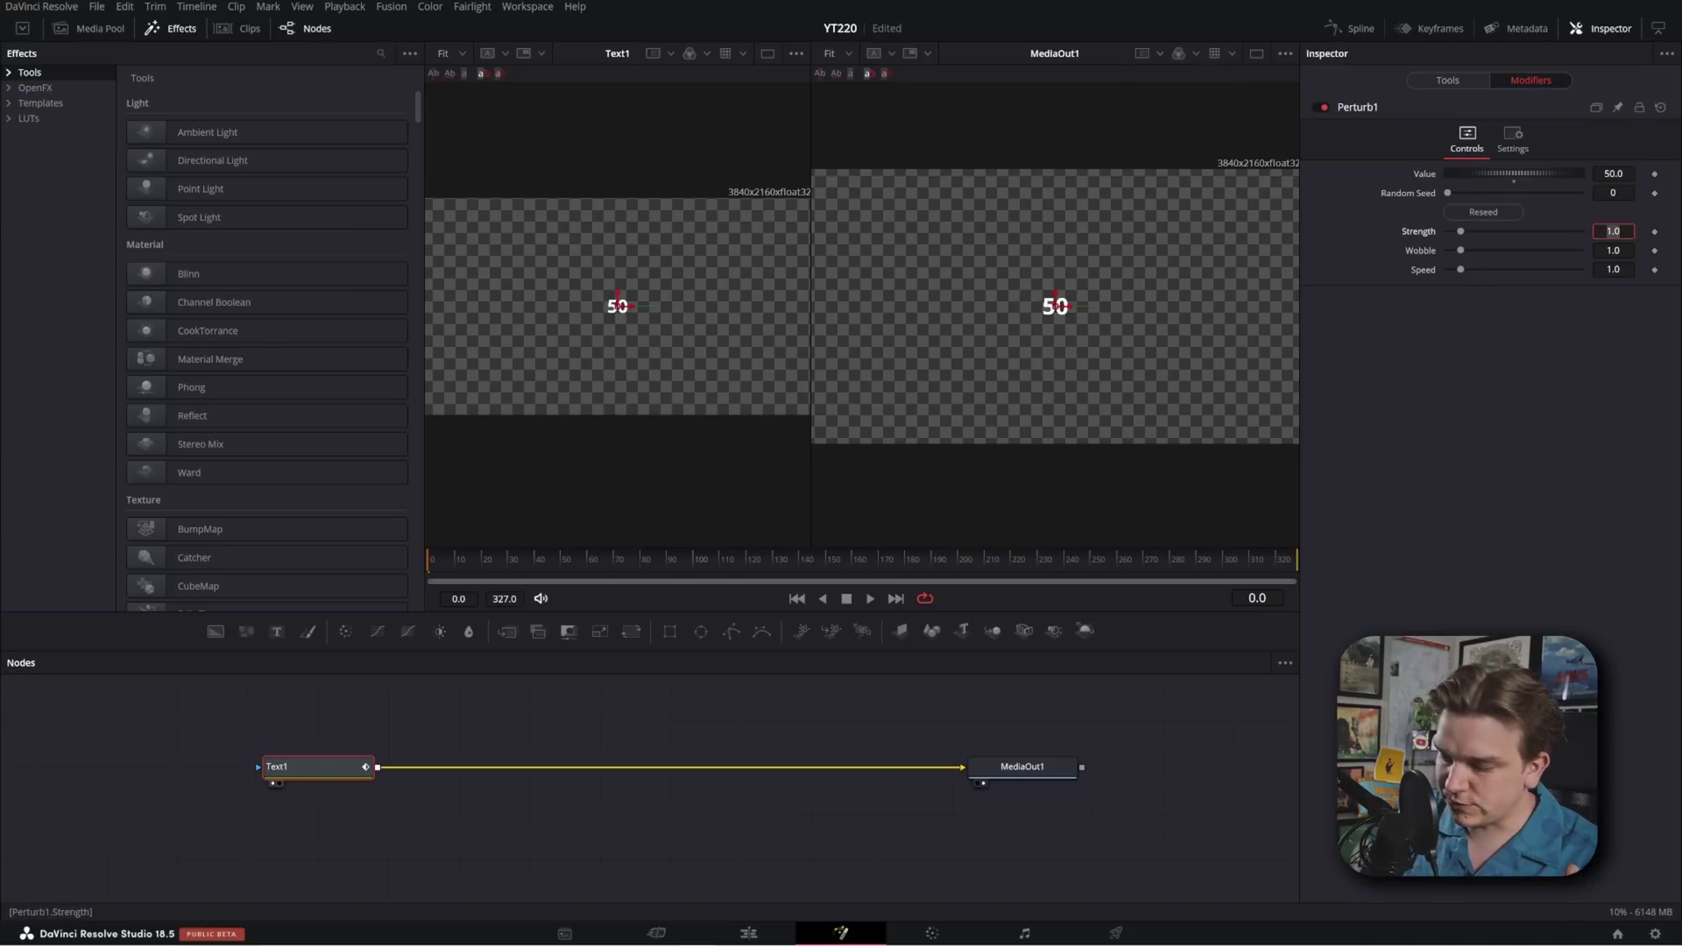
text(50)
key(Return)
key(space)
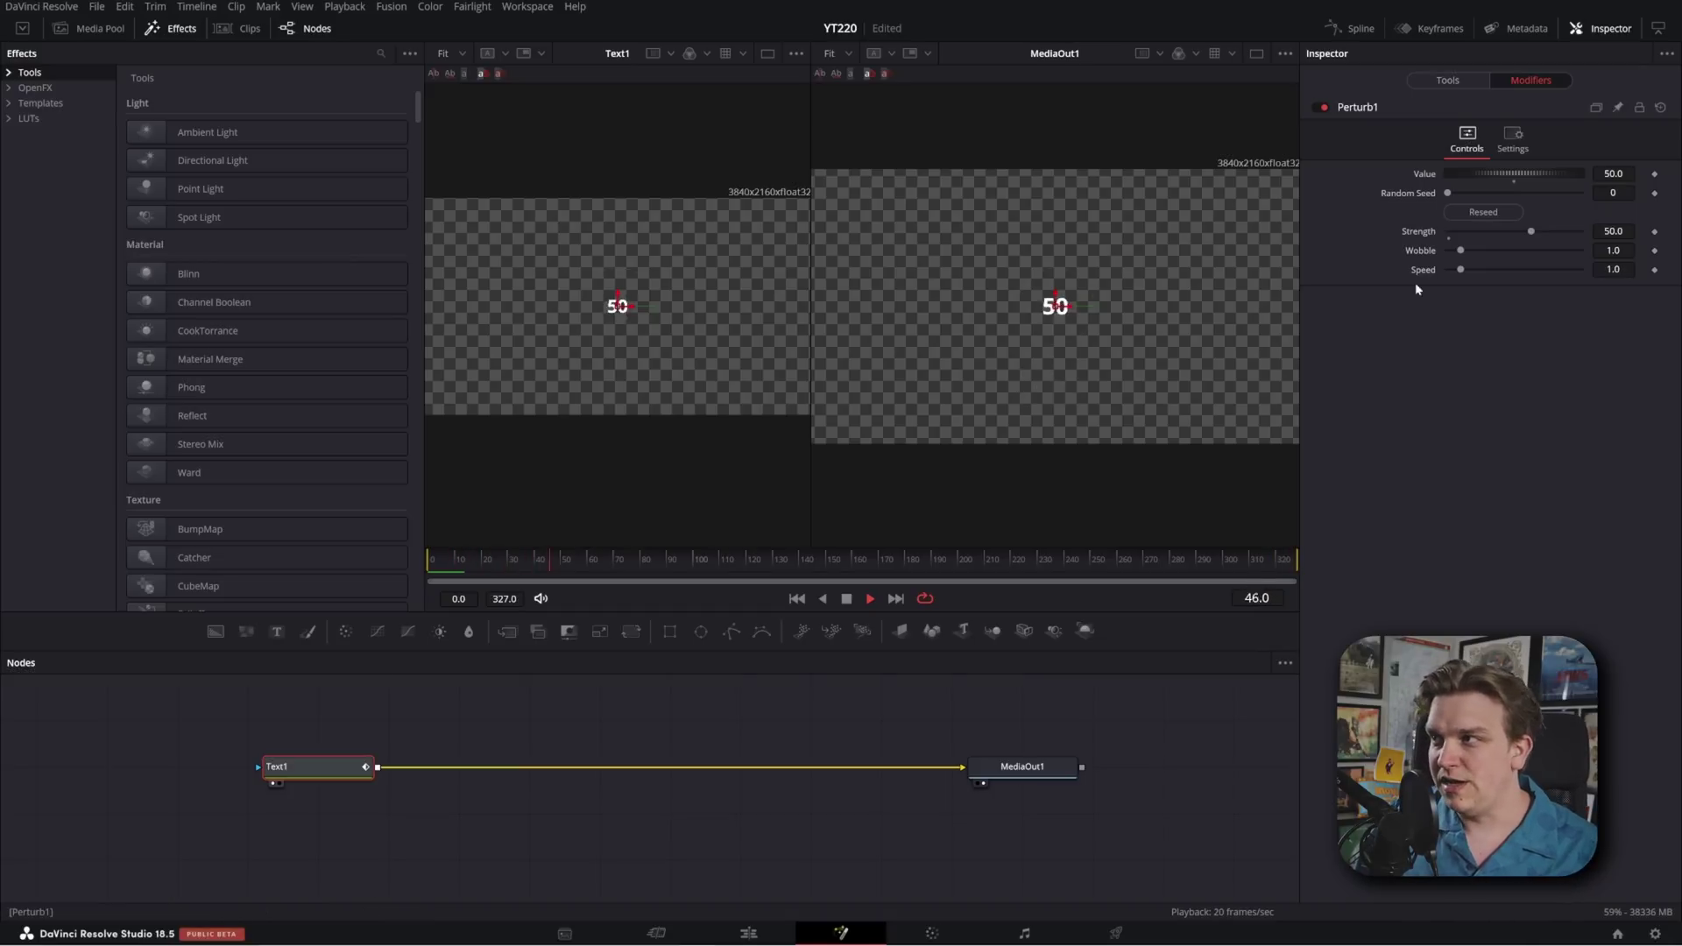
Adjust the Perturb modifier to a Wobble of about 2.13 and a Speed of about 3.79, and preview the playback
drag(1461, 251, 1506, 263)
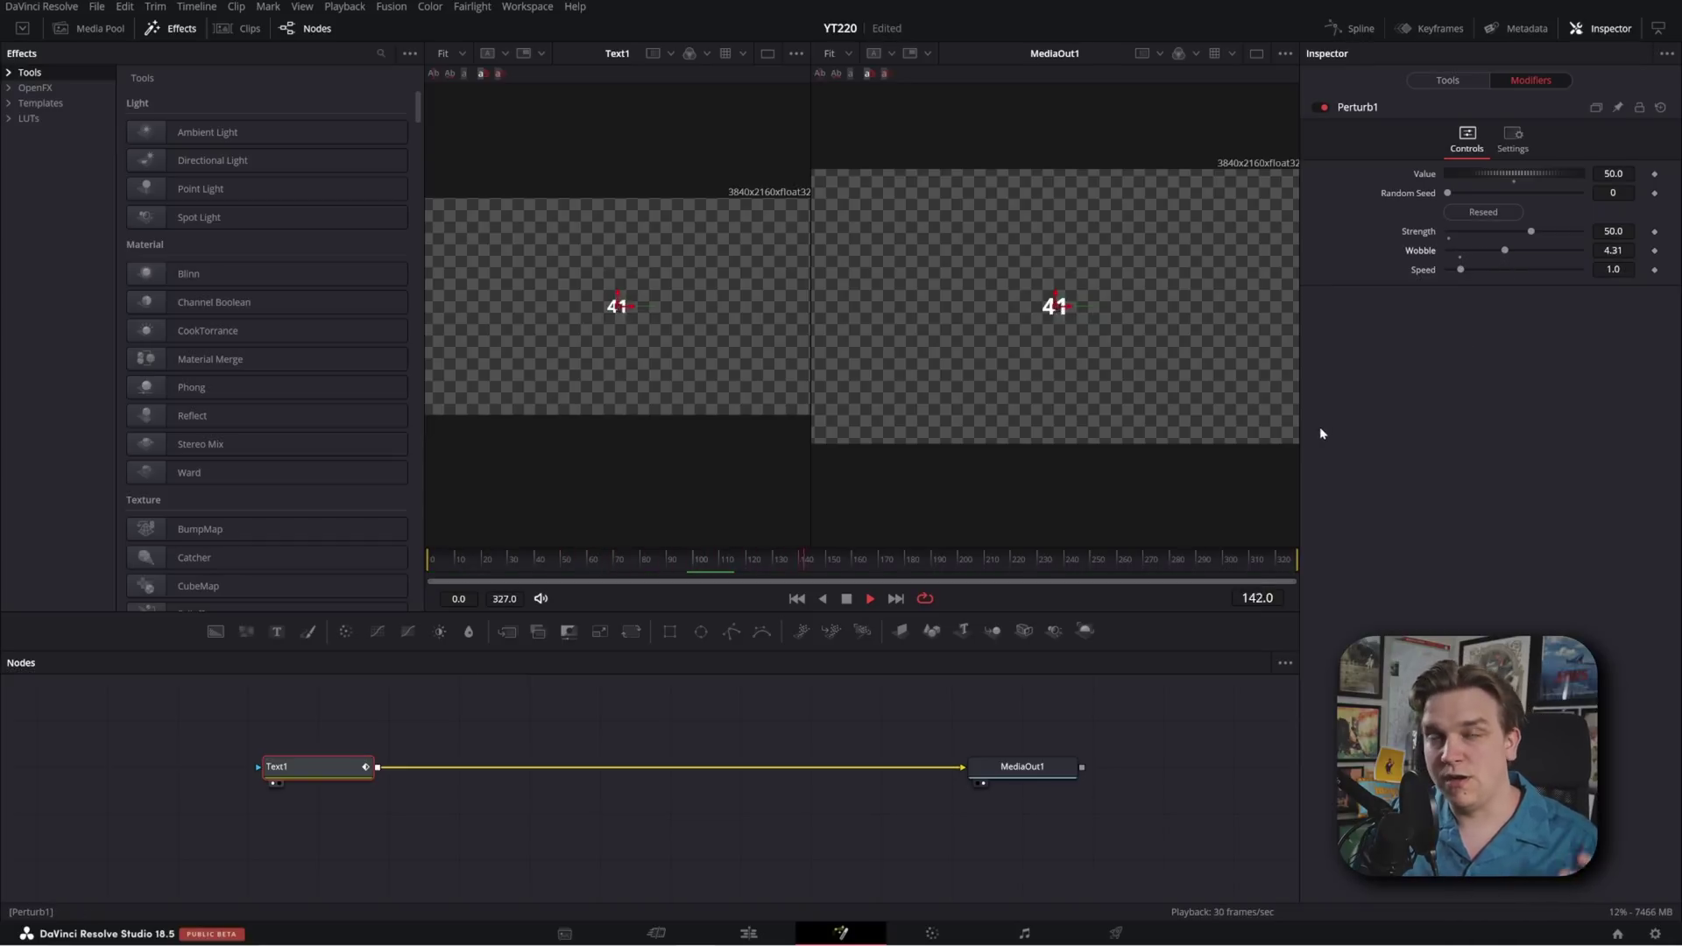
drag(1464, 270, 1499, 287)
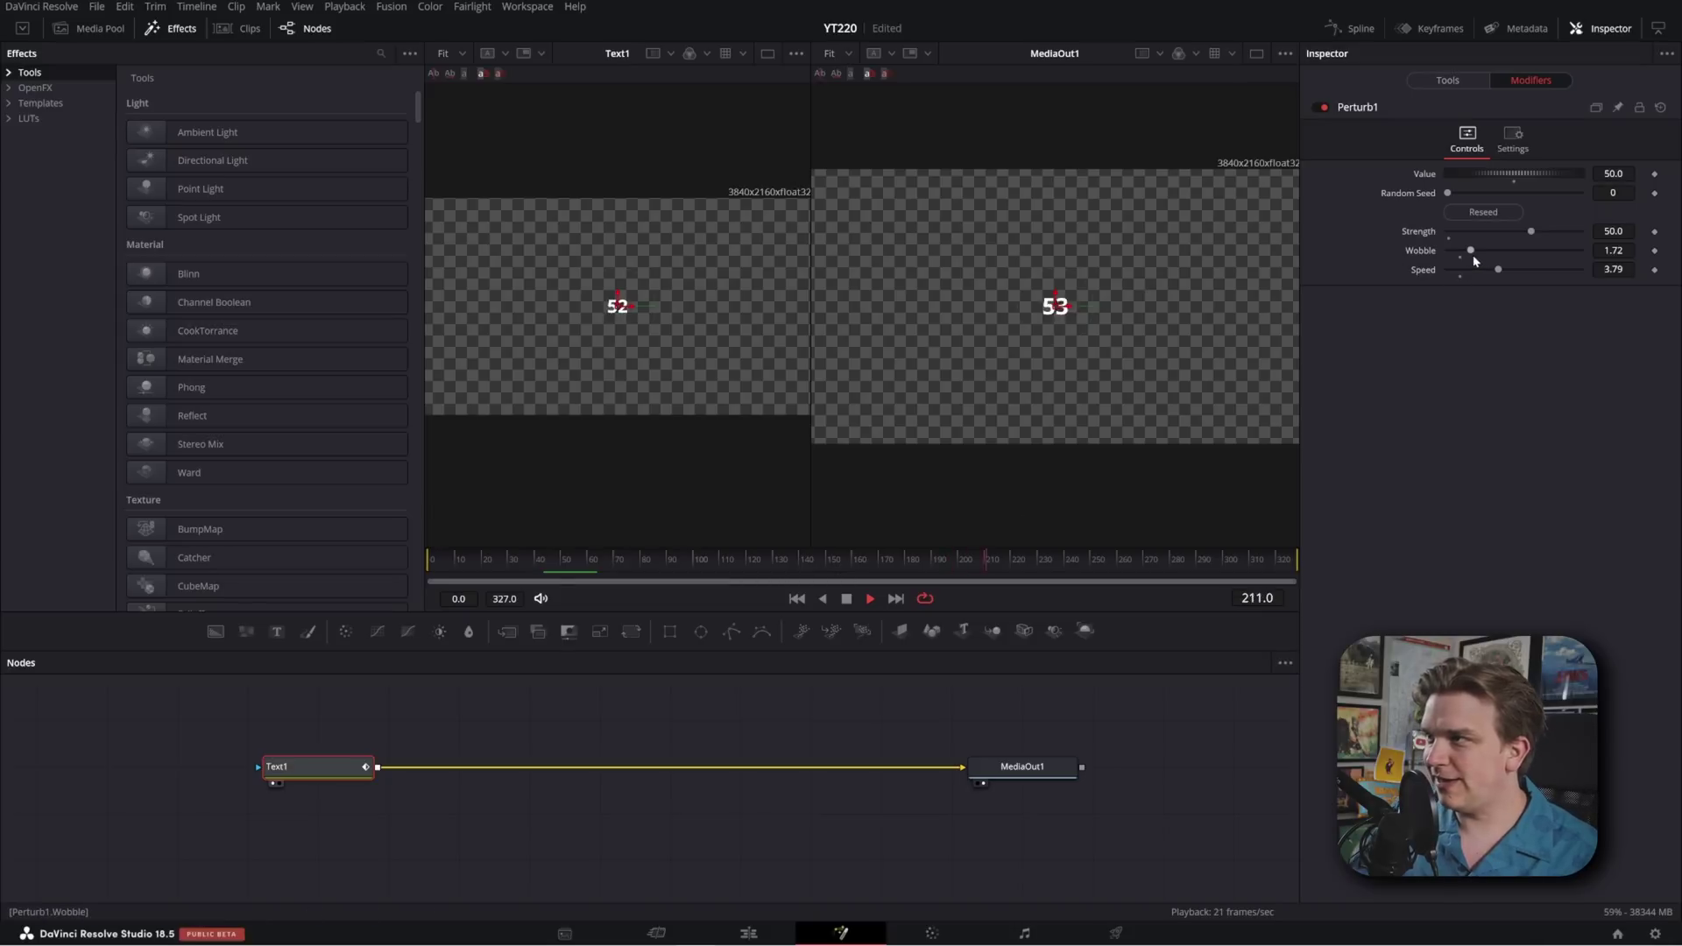
drag(1472, 252, 1477, 254)
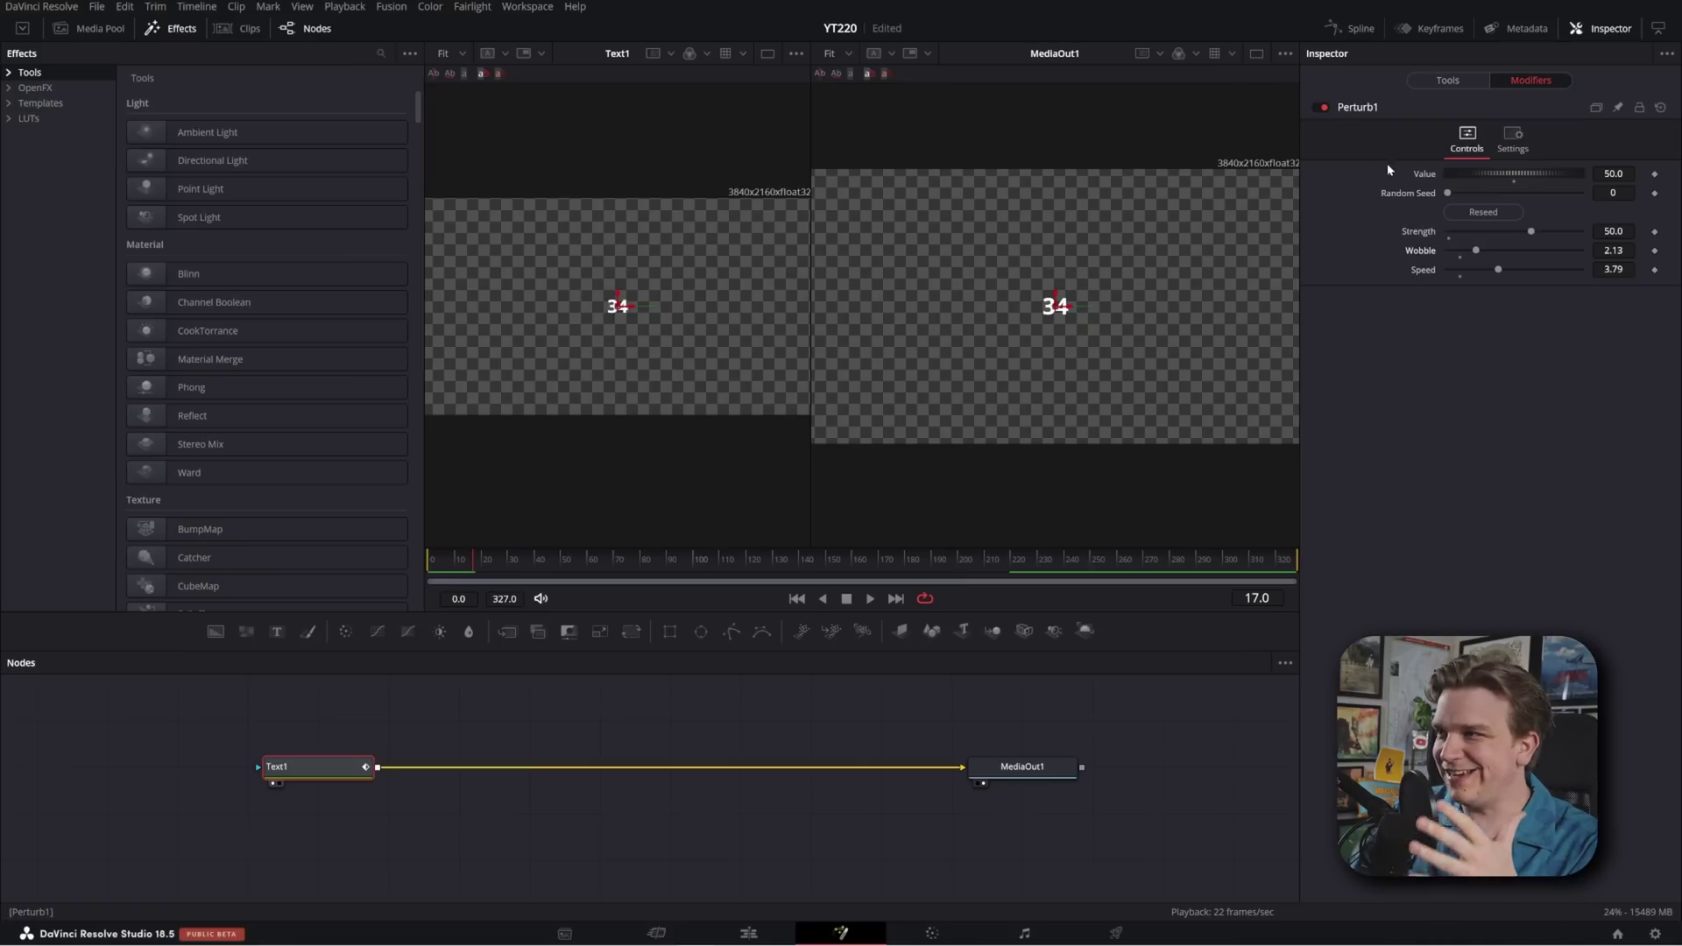
key(space)
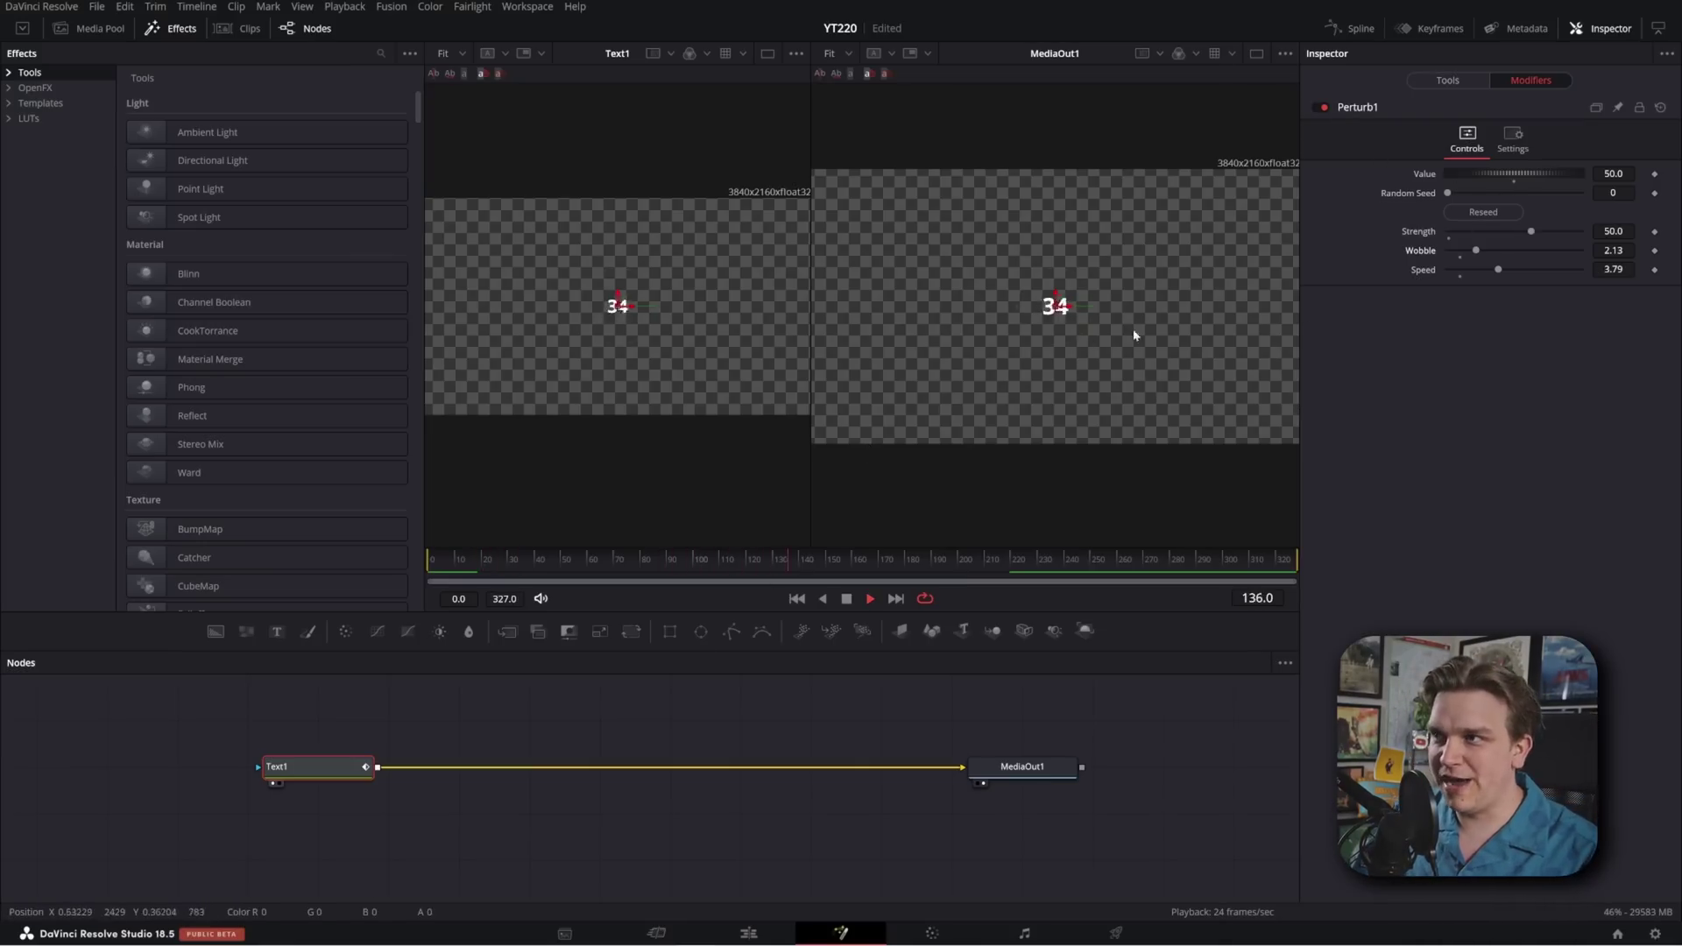
Reseed the Perturb modifier several times at frame 60 and play the composition from the start
click(574, 580)
drag(574, 580, 588, 574)
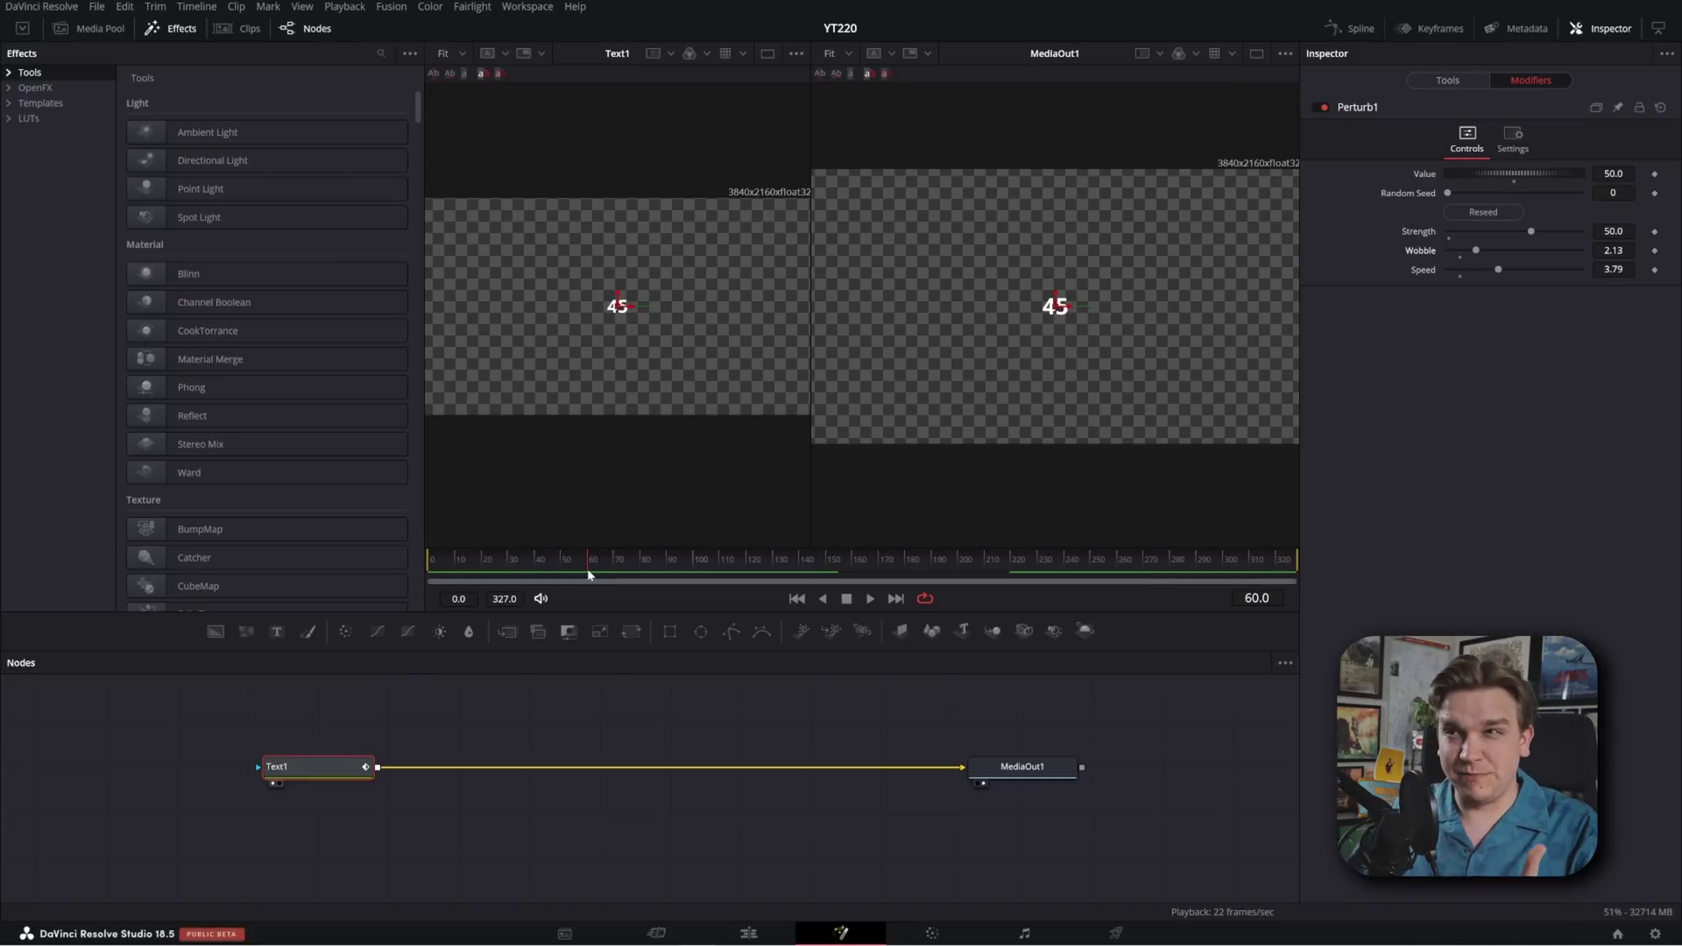
click(1477, 216)
click(1487, 216)
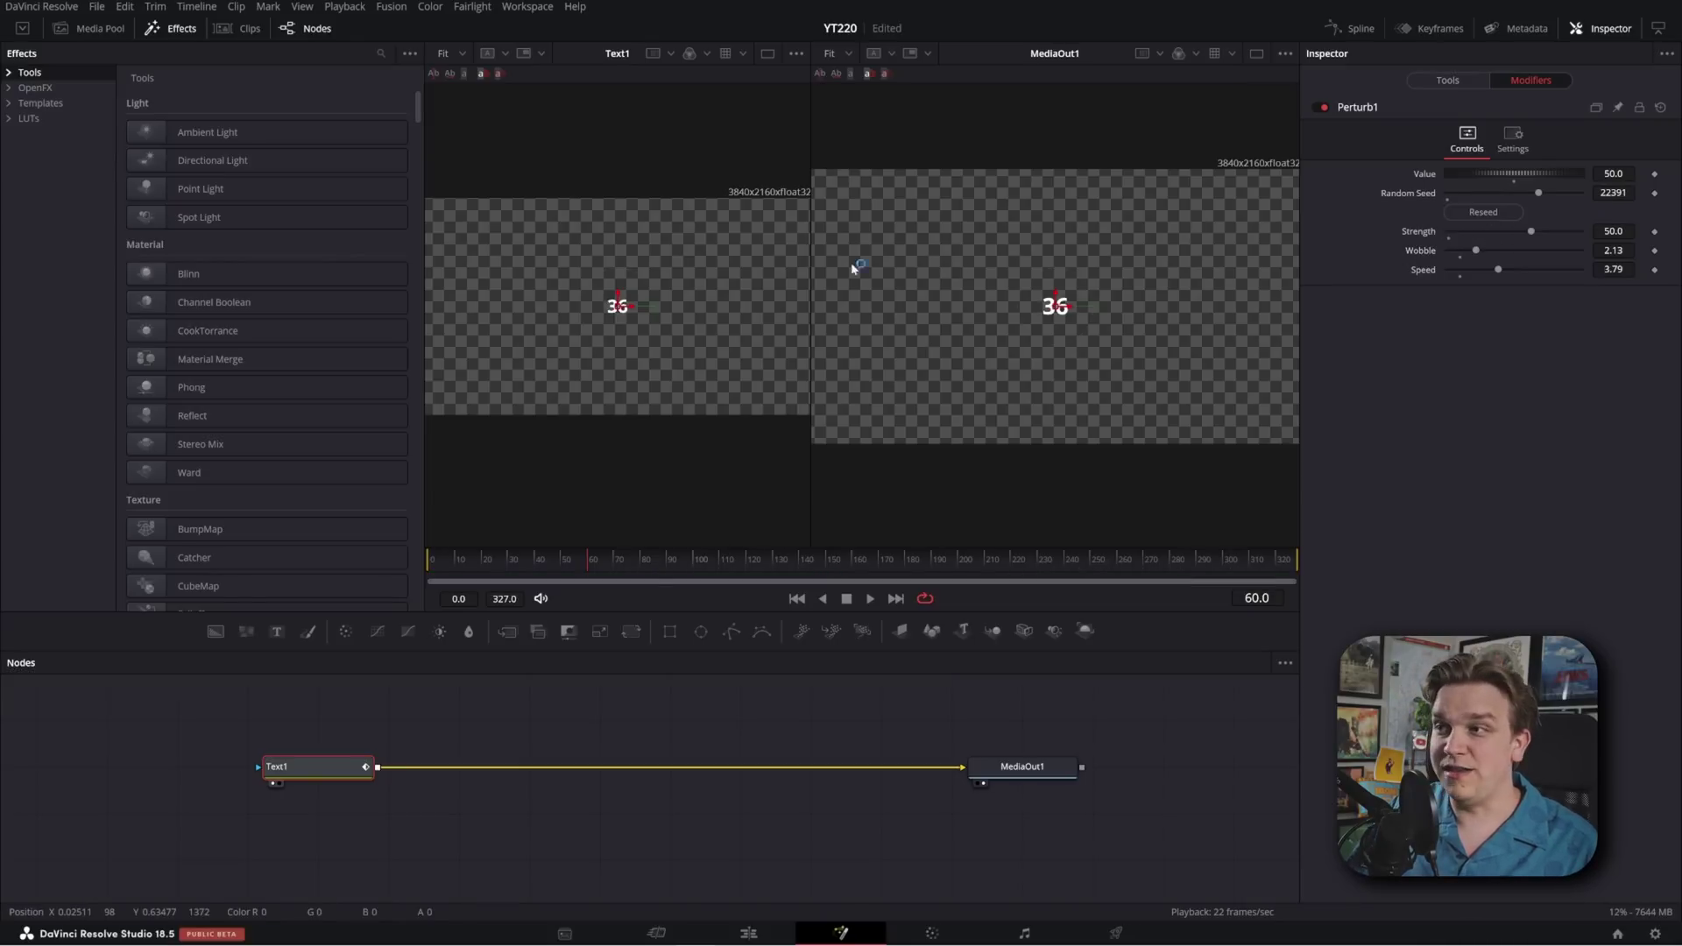
click(1487, 212)
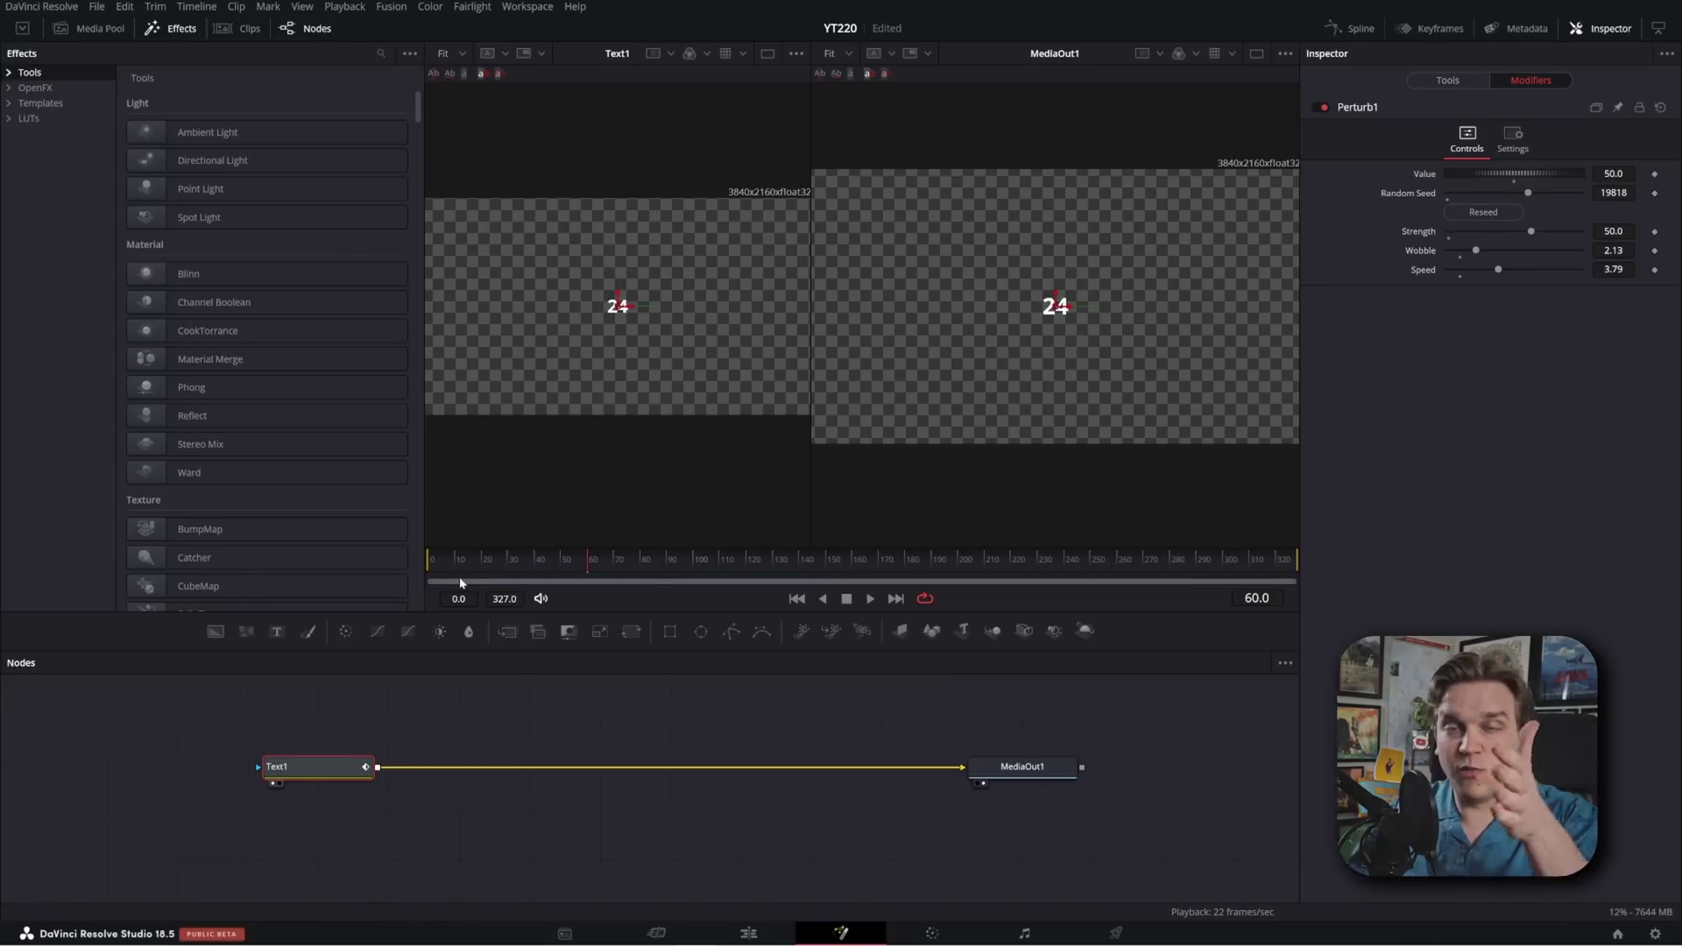
click(1481, 214)
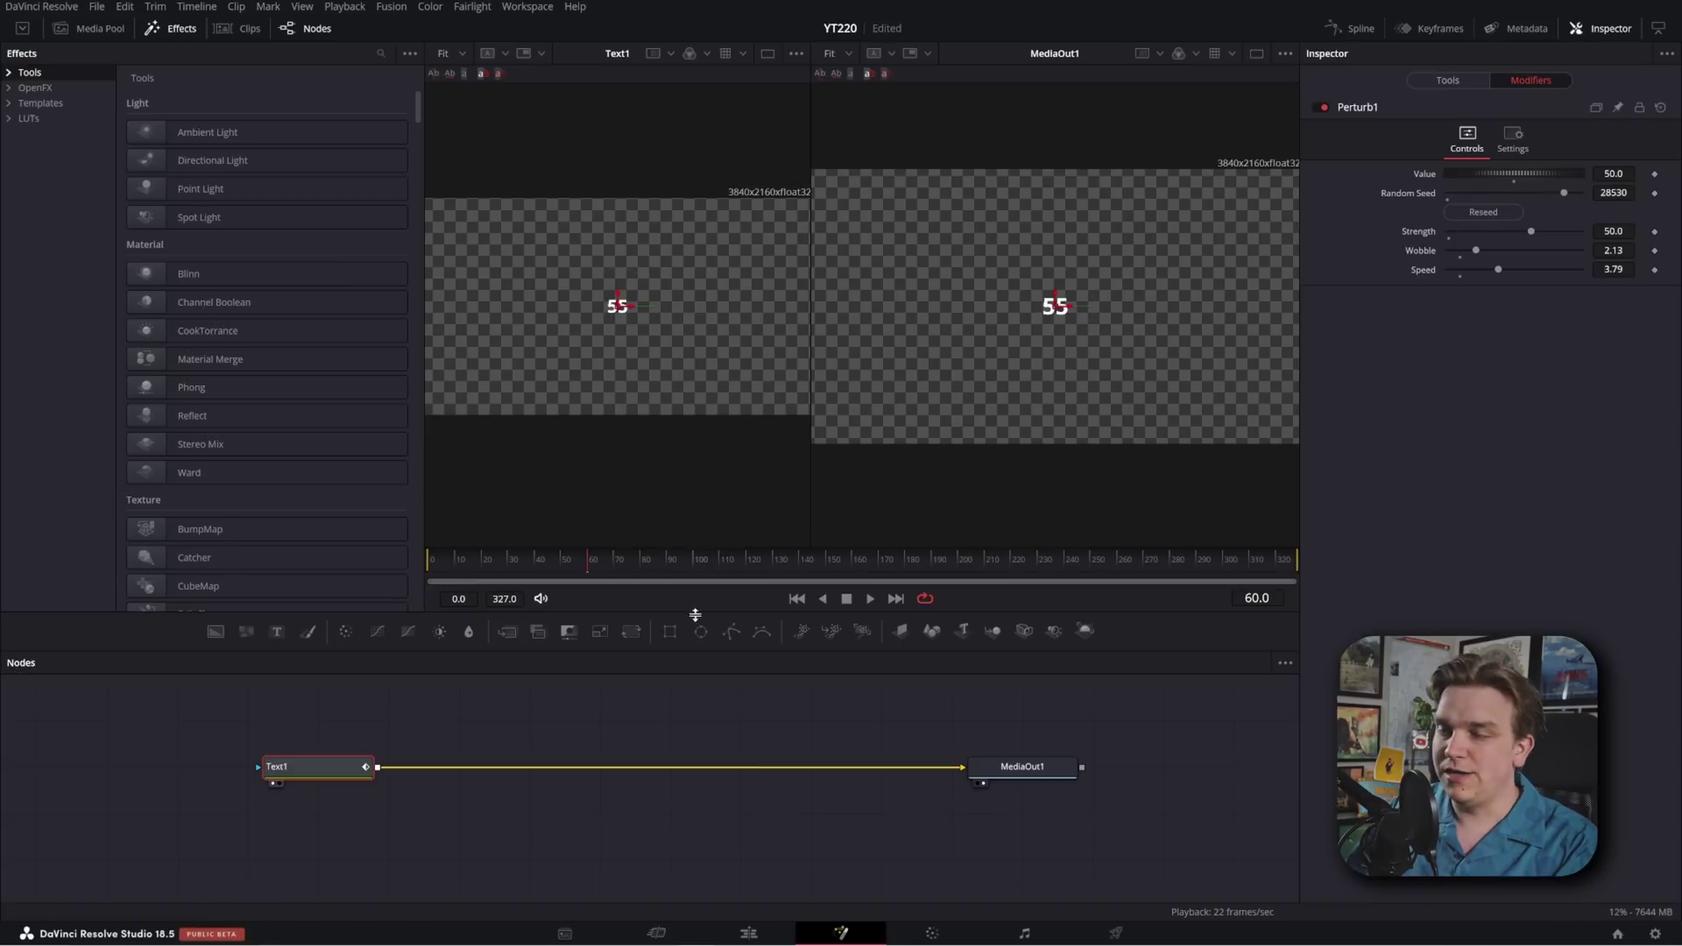
click(434, 558)
key(space)
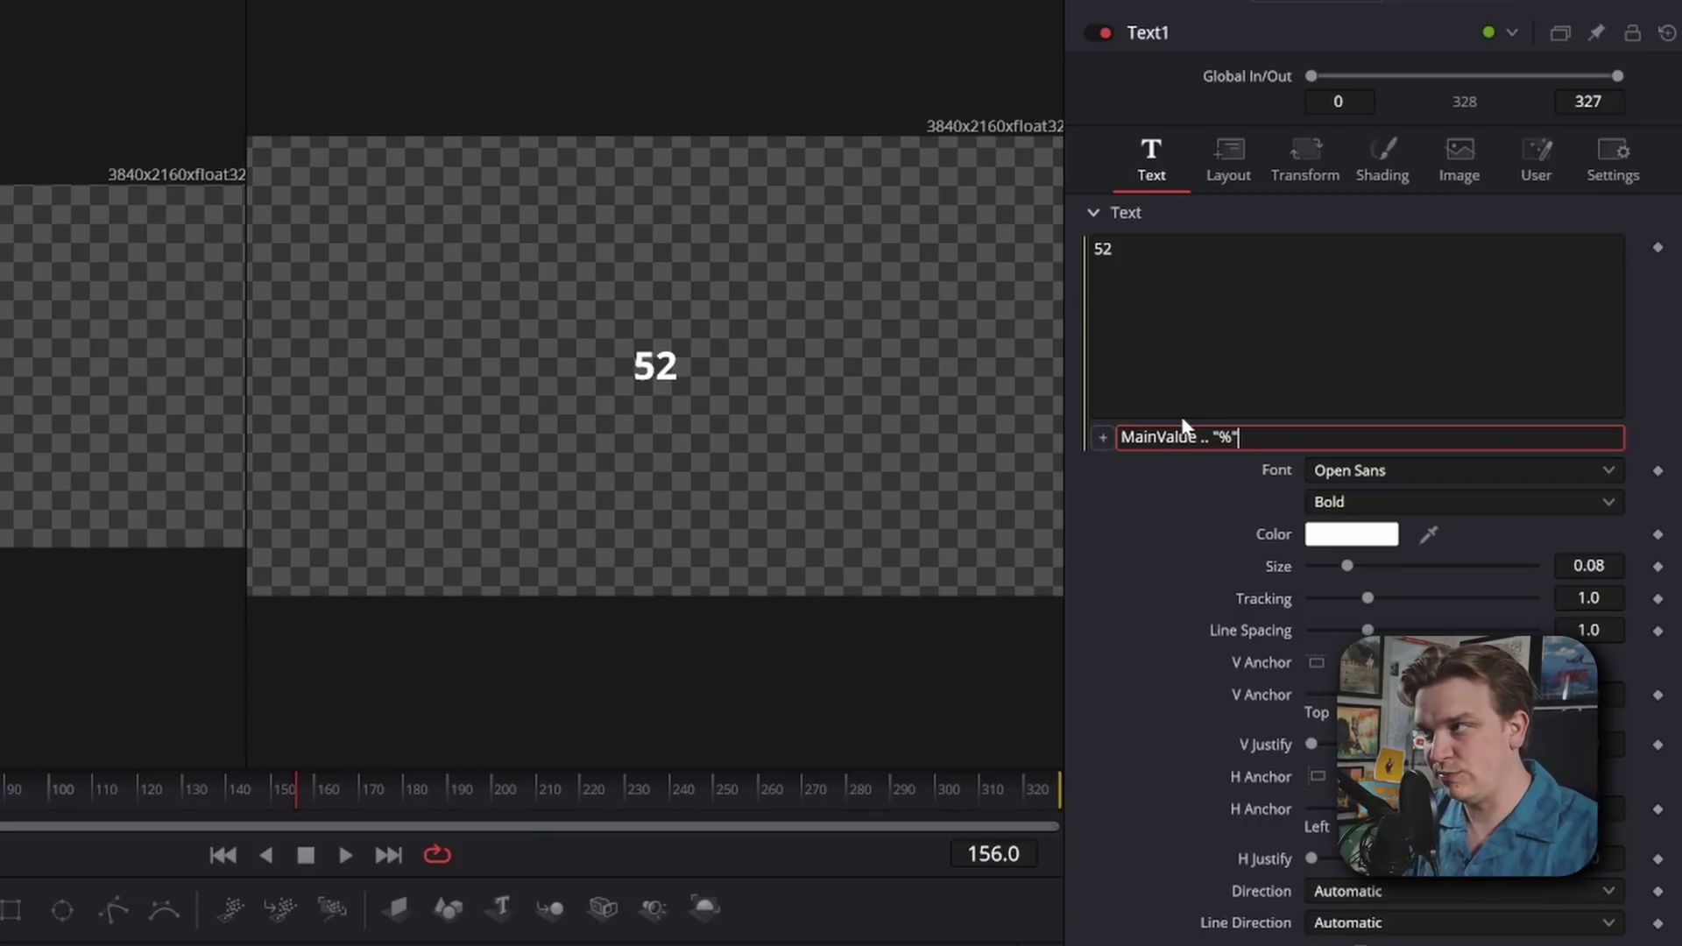
Change the Text1 styled text expression to MainValue .. "%" and play the result from the start
key(Return)
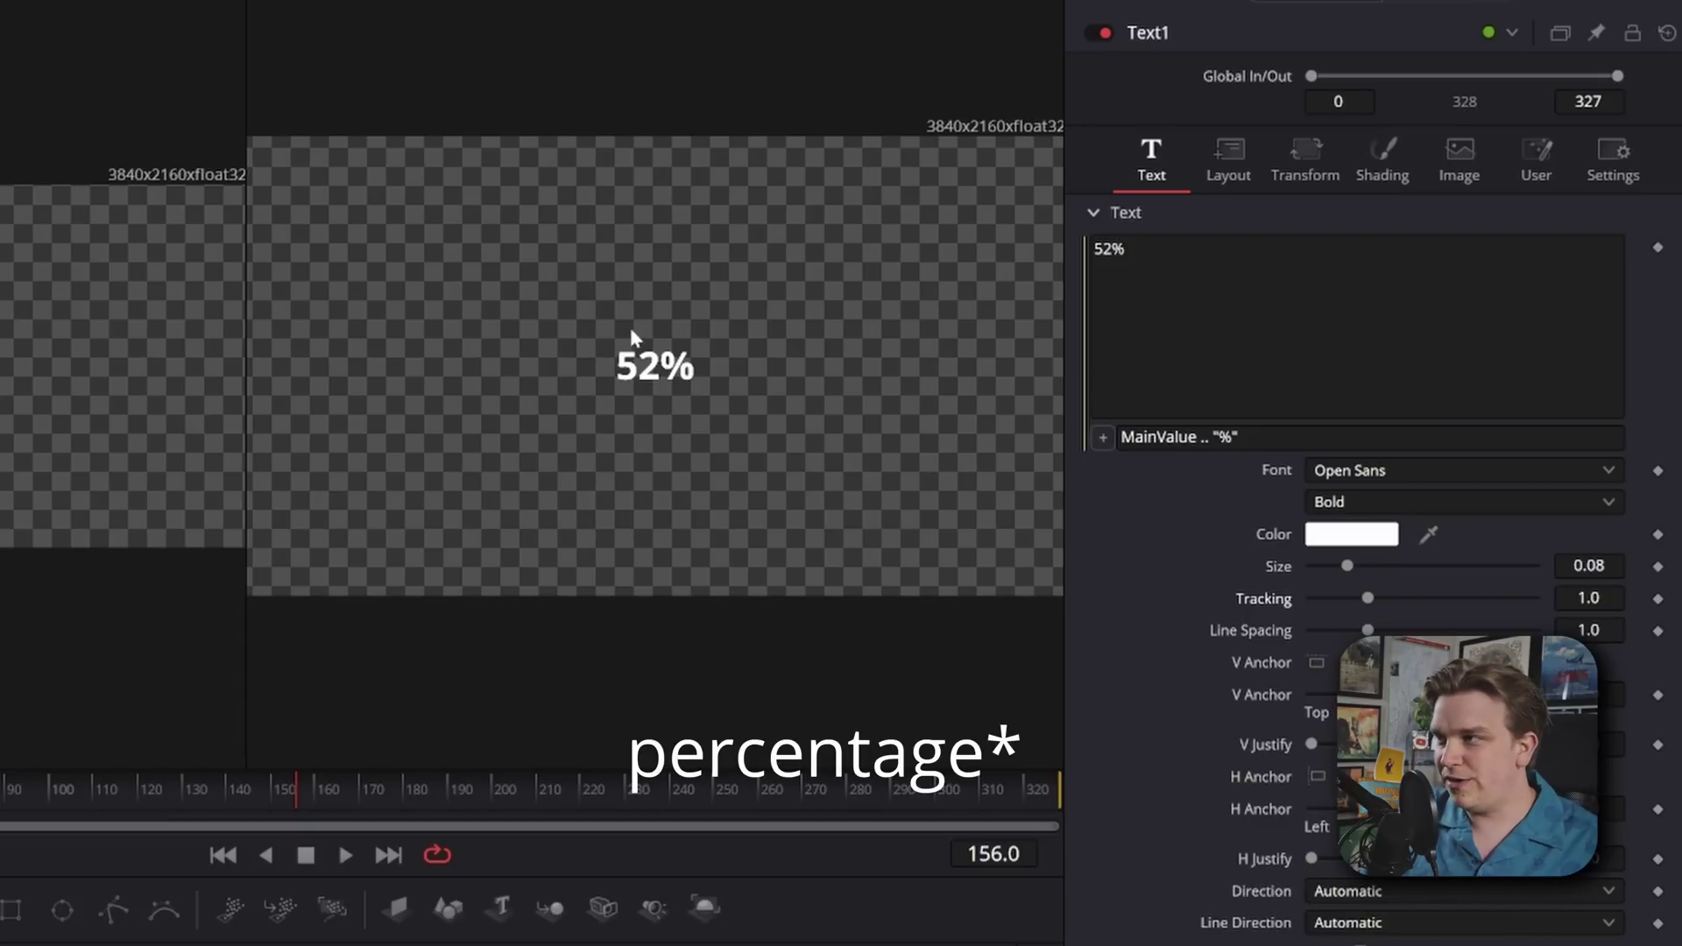
key(Home)
key(space)
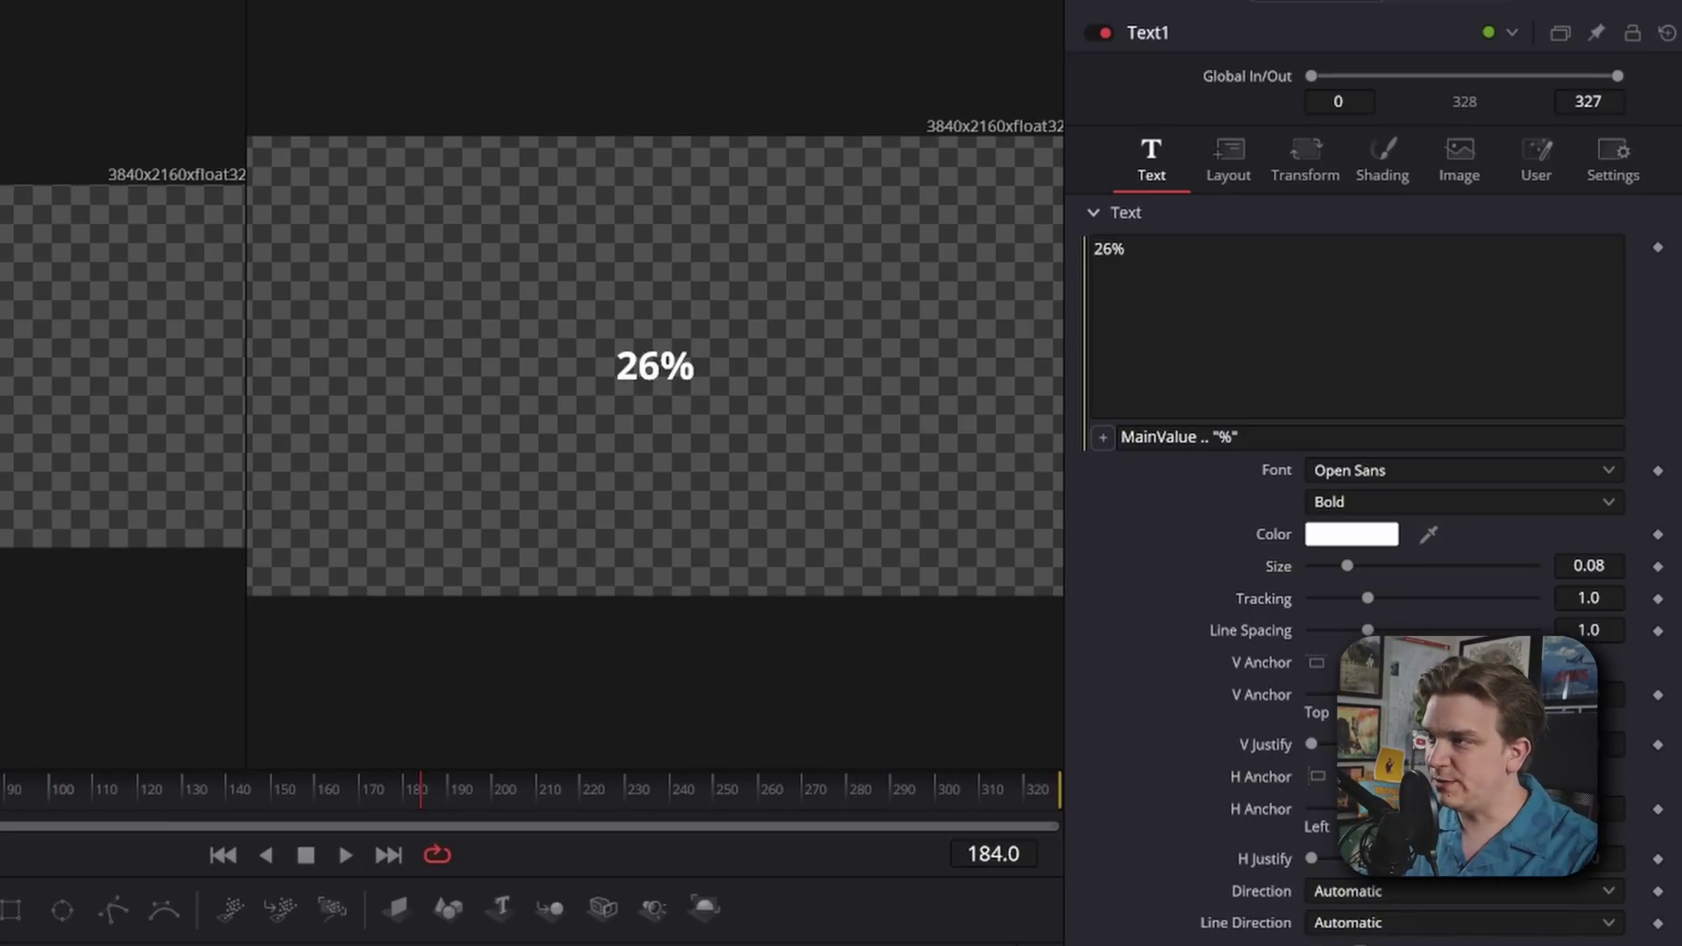
Try a space before the percent sign in the Text1 expression and remove it again
click(1218, 436)
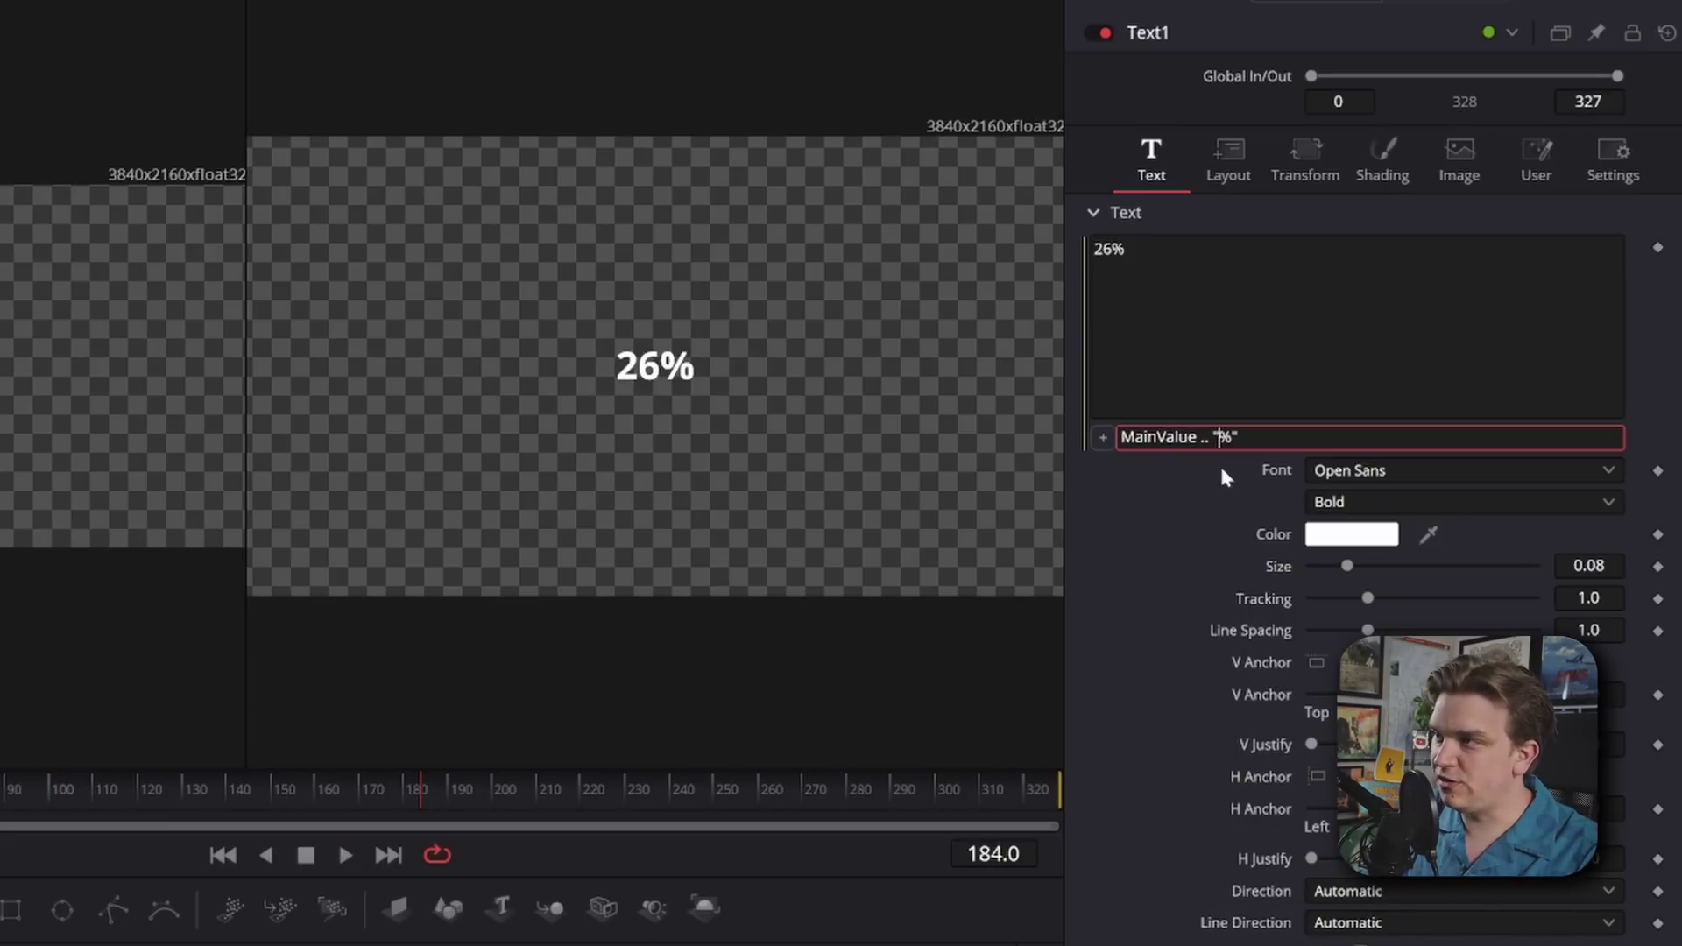
click(1176, 593)
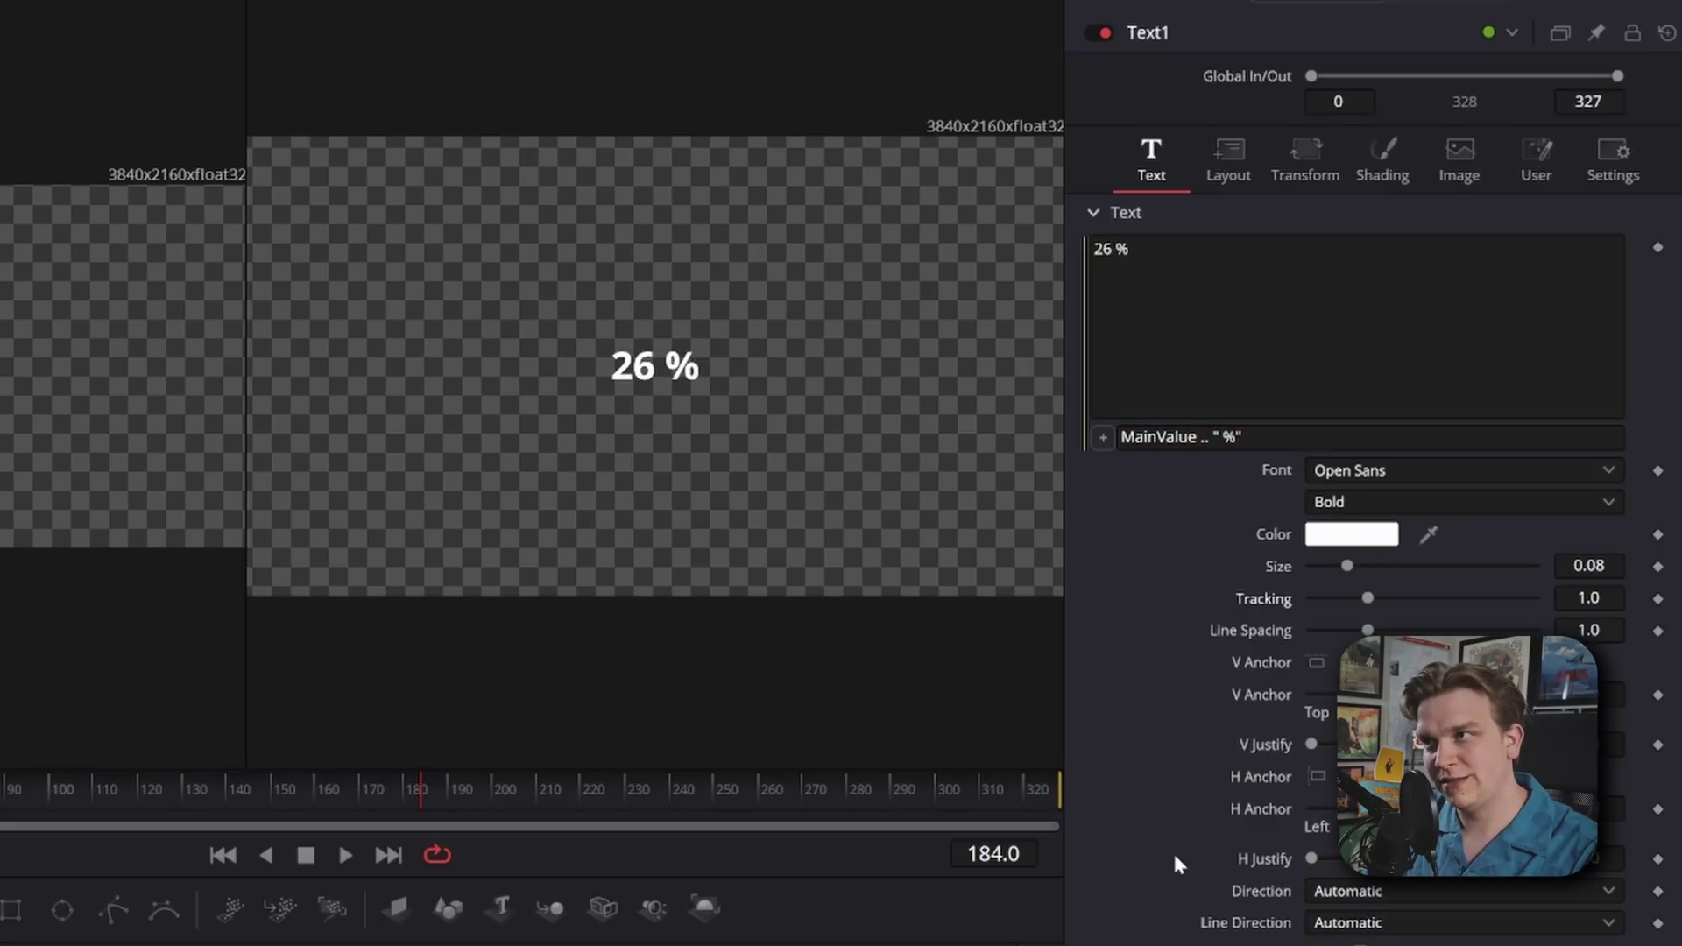
click(1221, 436)
key(BackSpace)
click(1196, 601)
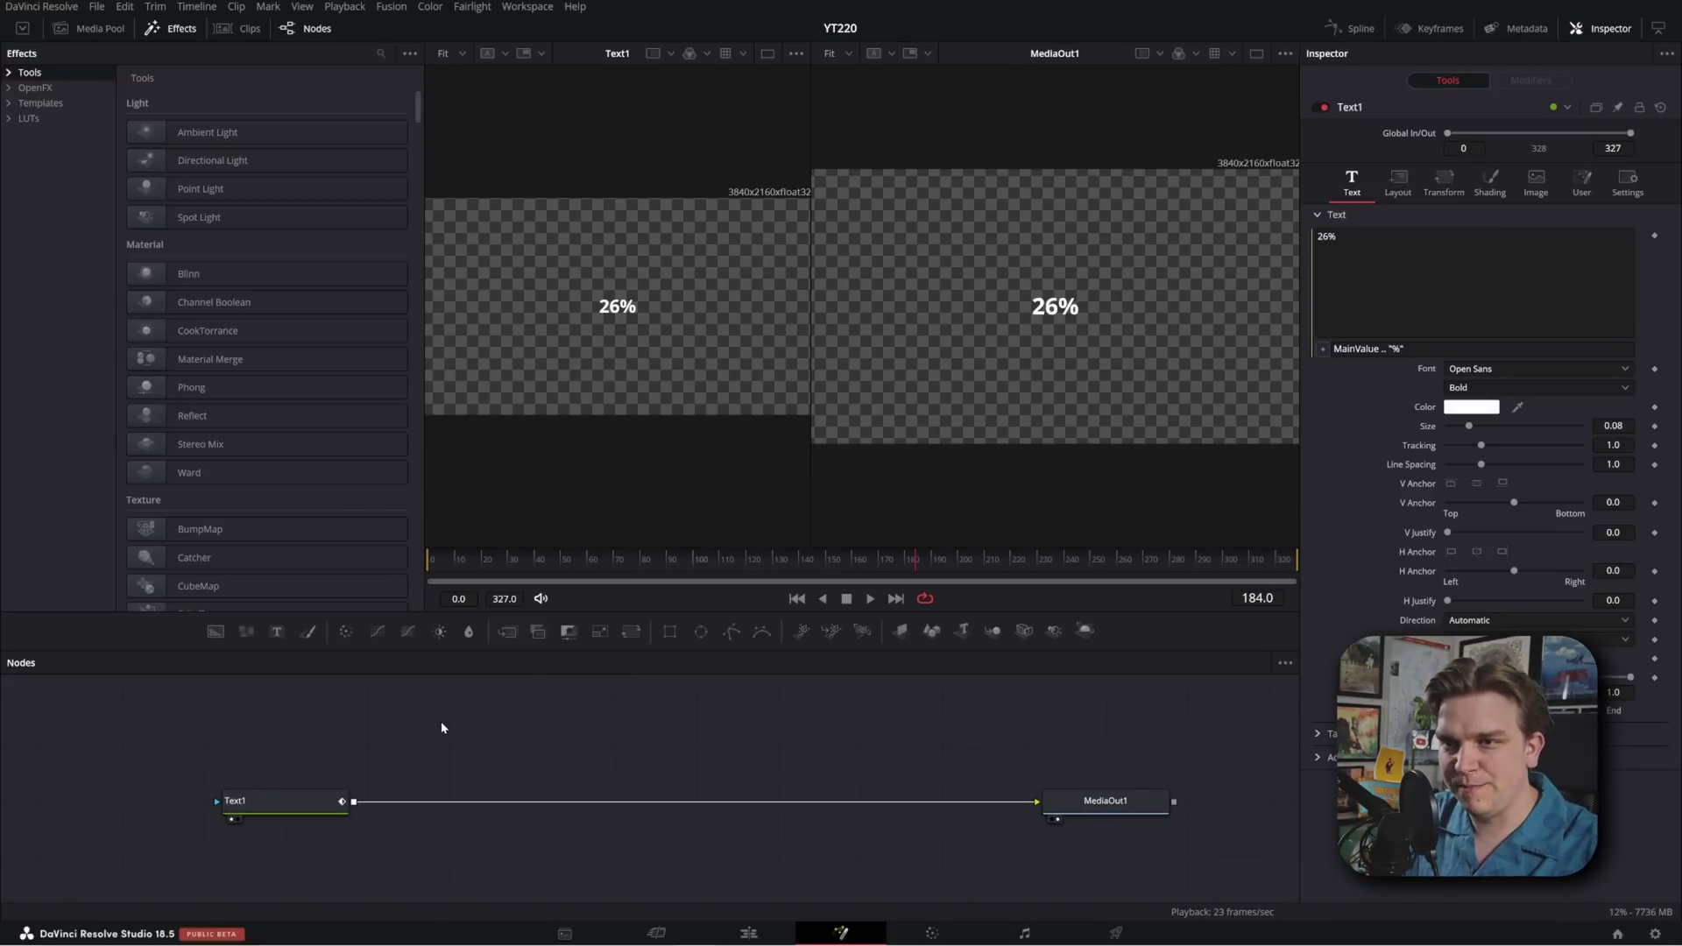
Add a Background node, make its colour white with red, green and blue at 1.0, and show it in the second viewer
click(216, 631)
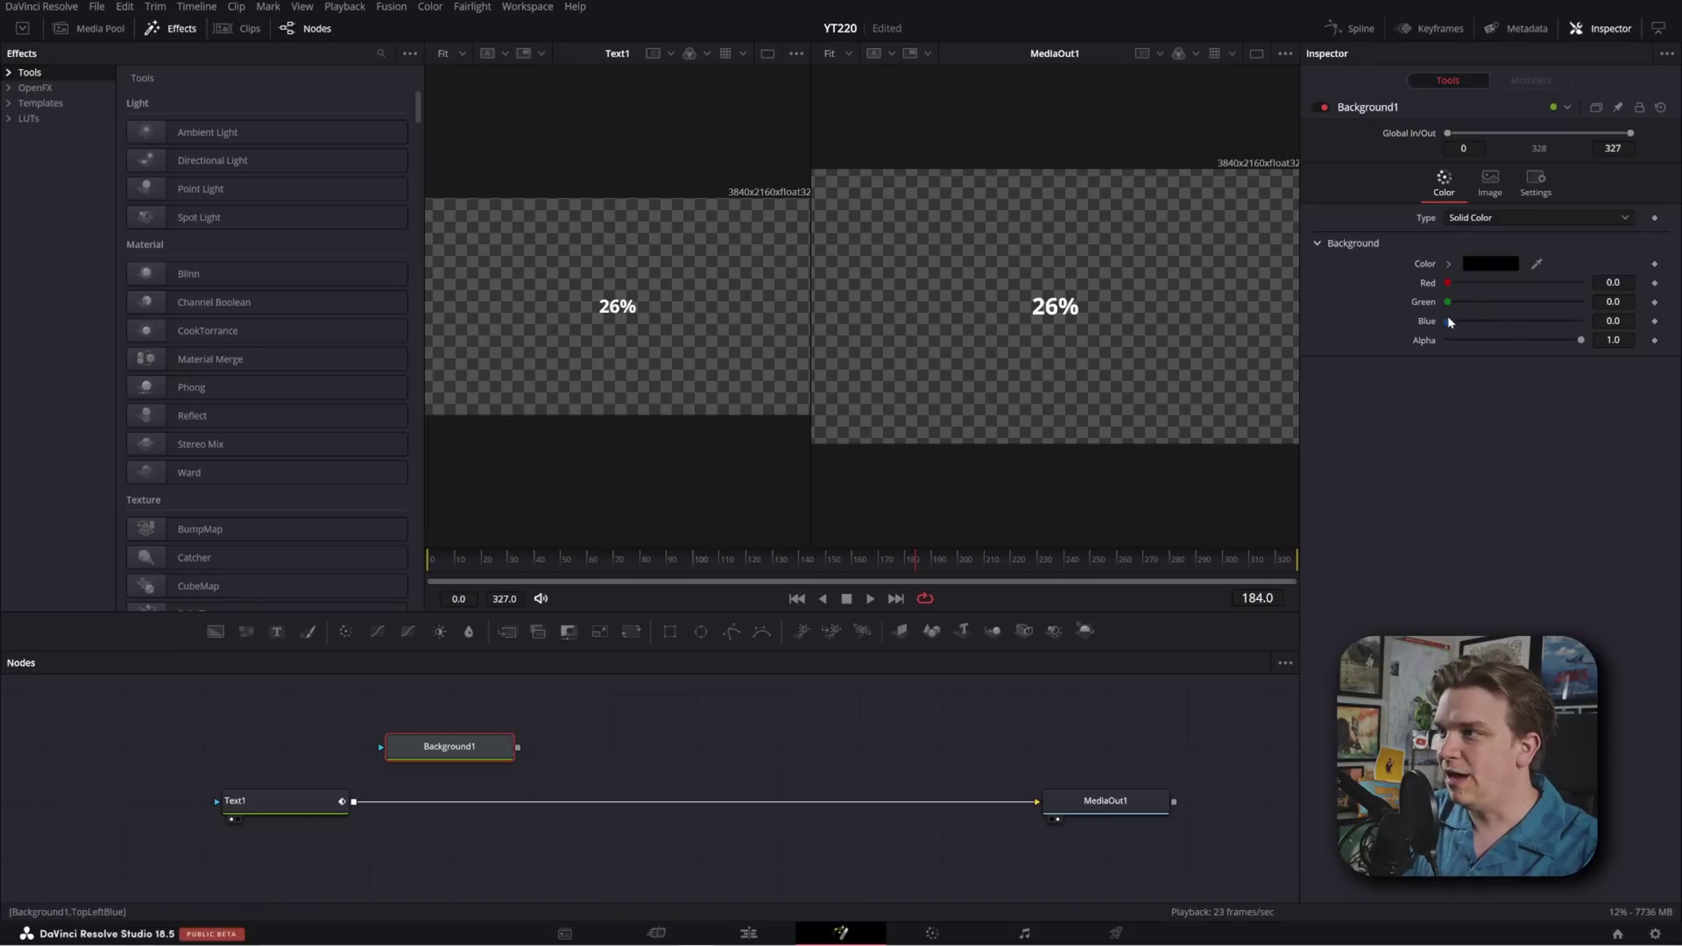
drag(1448, 320, 1632, 306)
drag(1447, 282, 1620, 285)
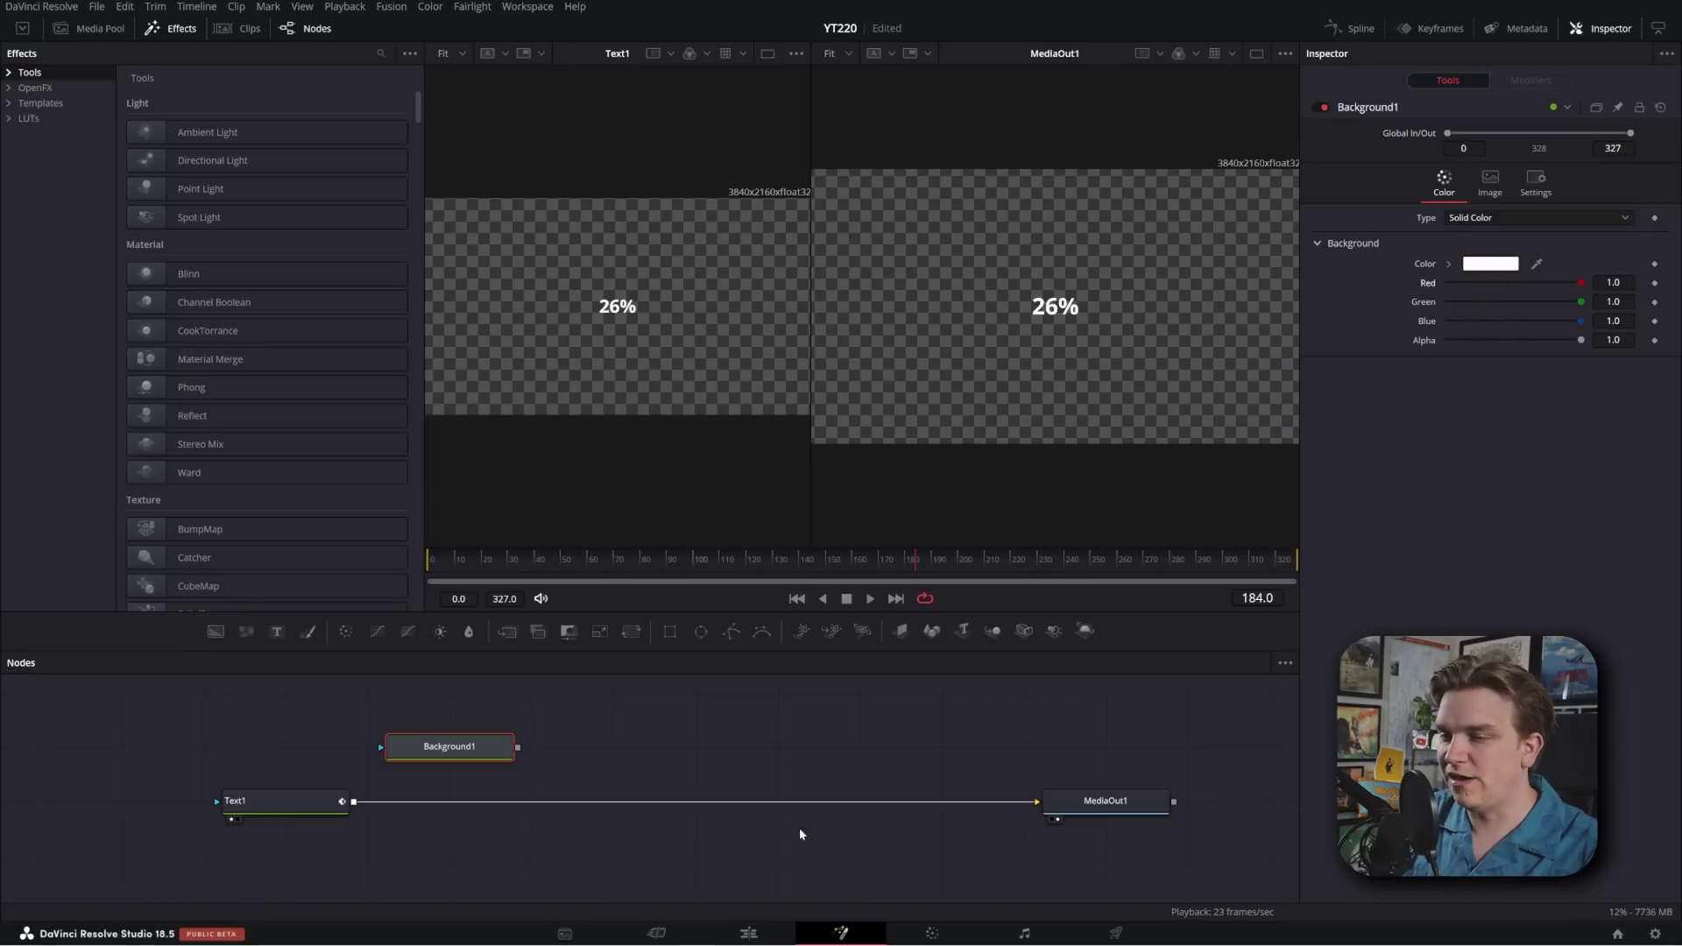
scroll(533, 778, down, 1)
key(2)
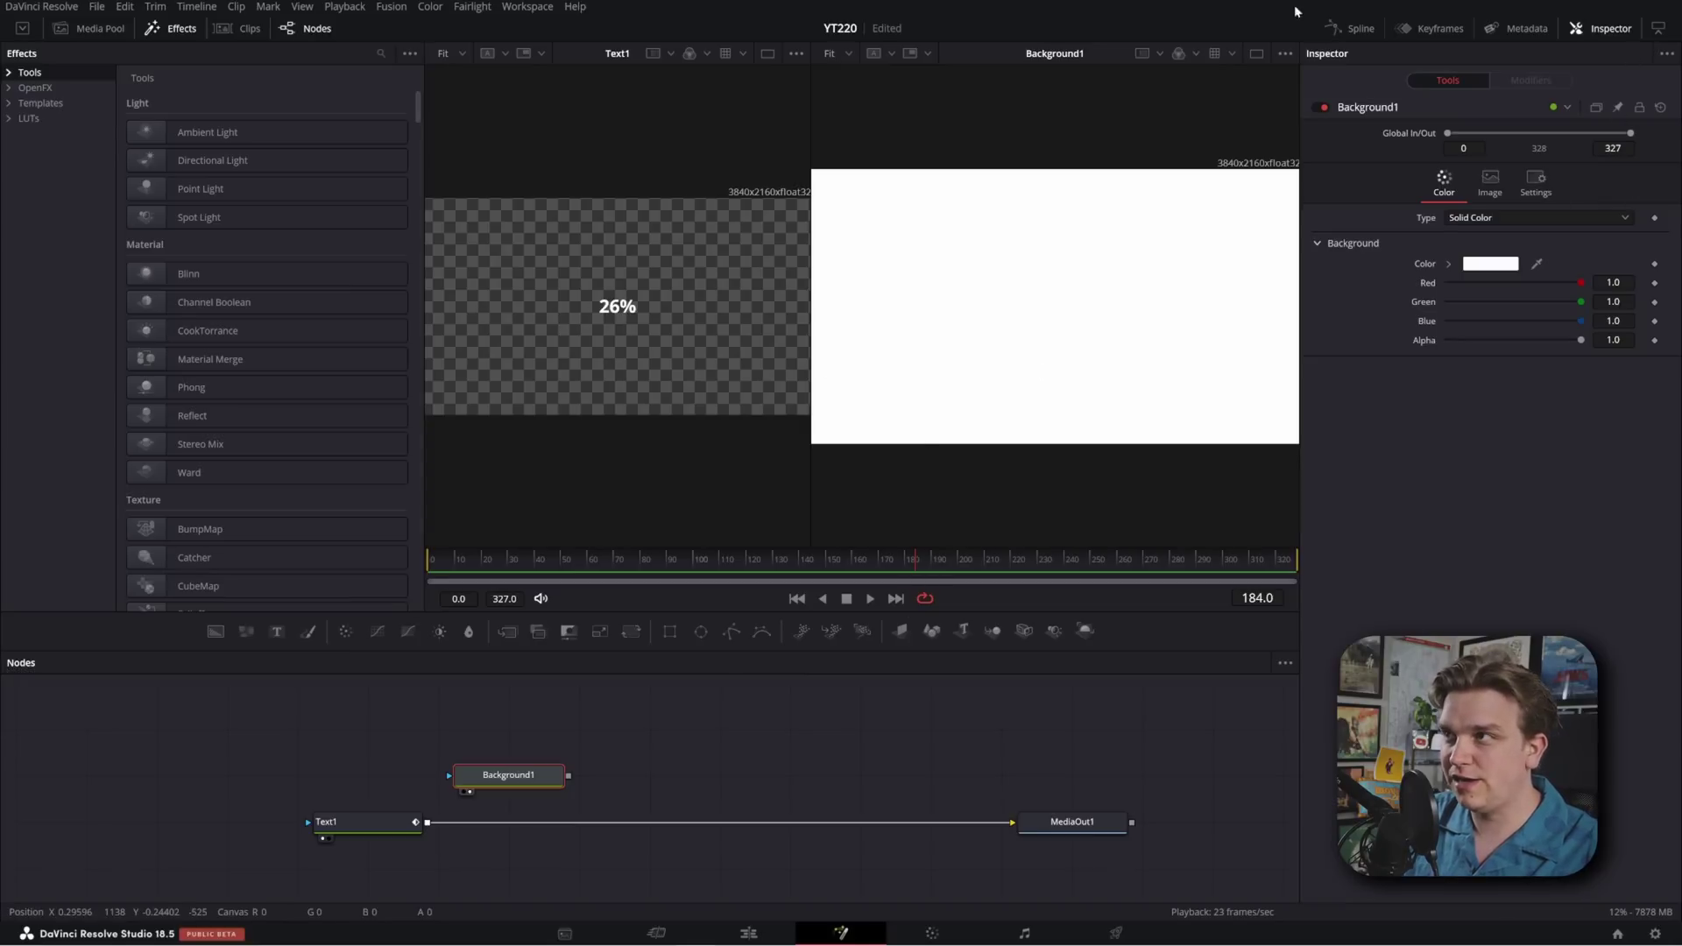
Mask the Background node with a Polygon drawn as a vertical line and set its Border Width to about 0.0164
click(732, 633)
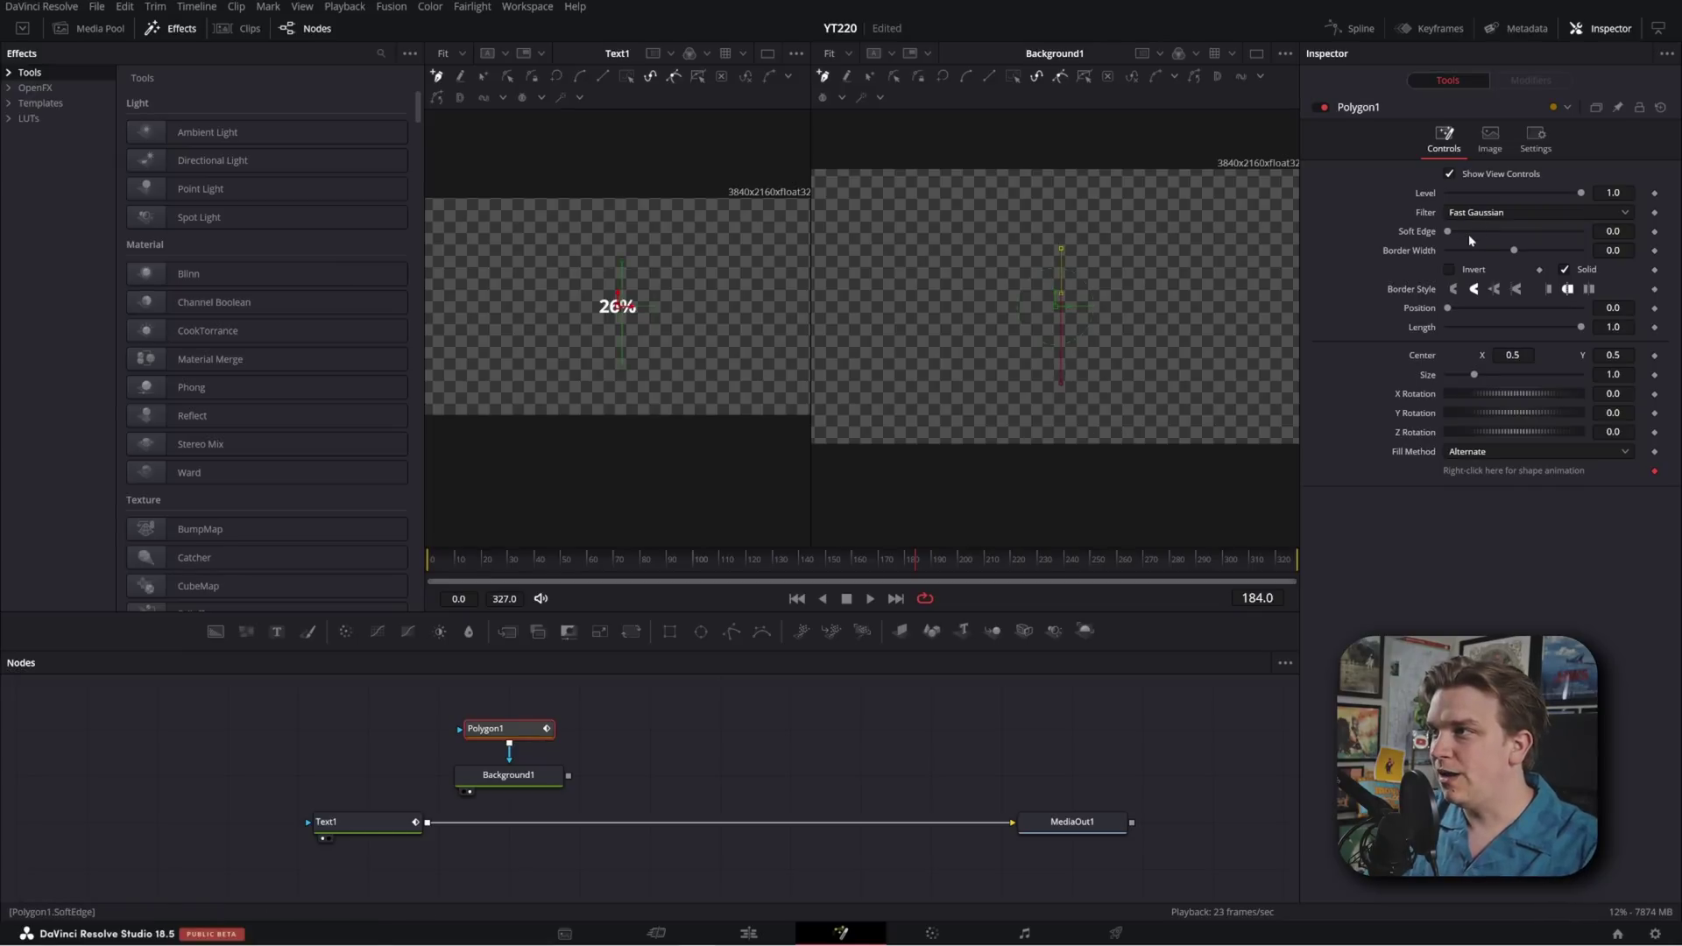
mouse_move(1614, 250)
mouse_down()
mouse_move(1630, 251)
mouse_move(1612, 251)
mouse_up()
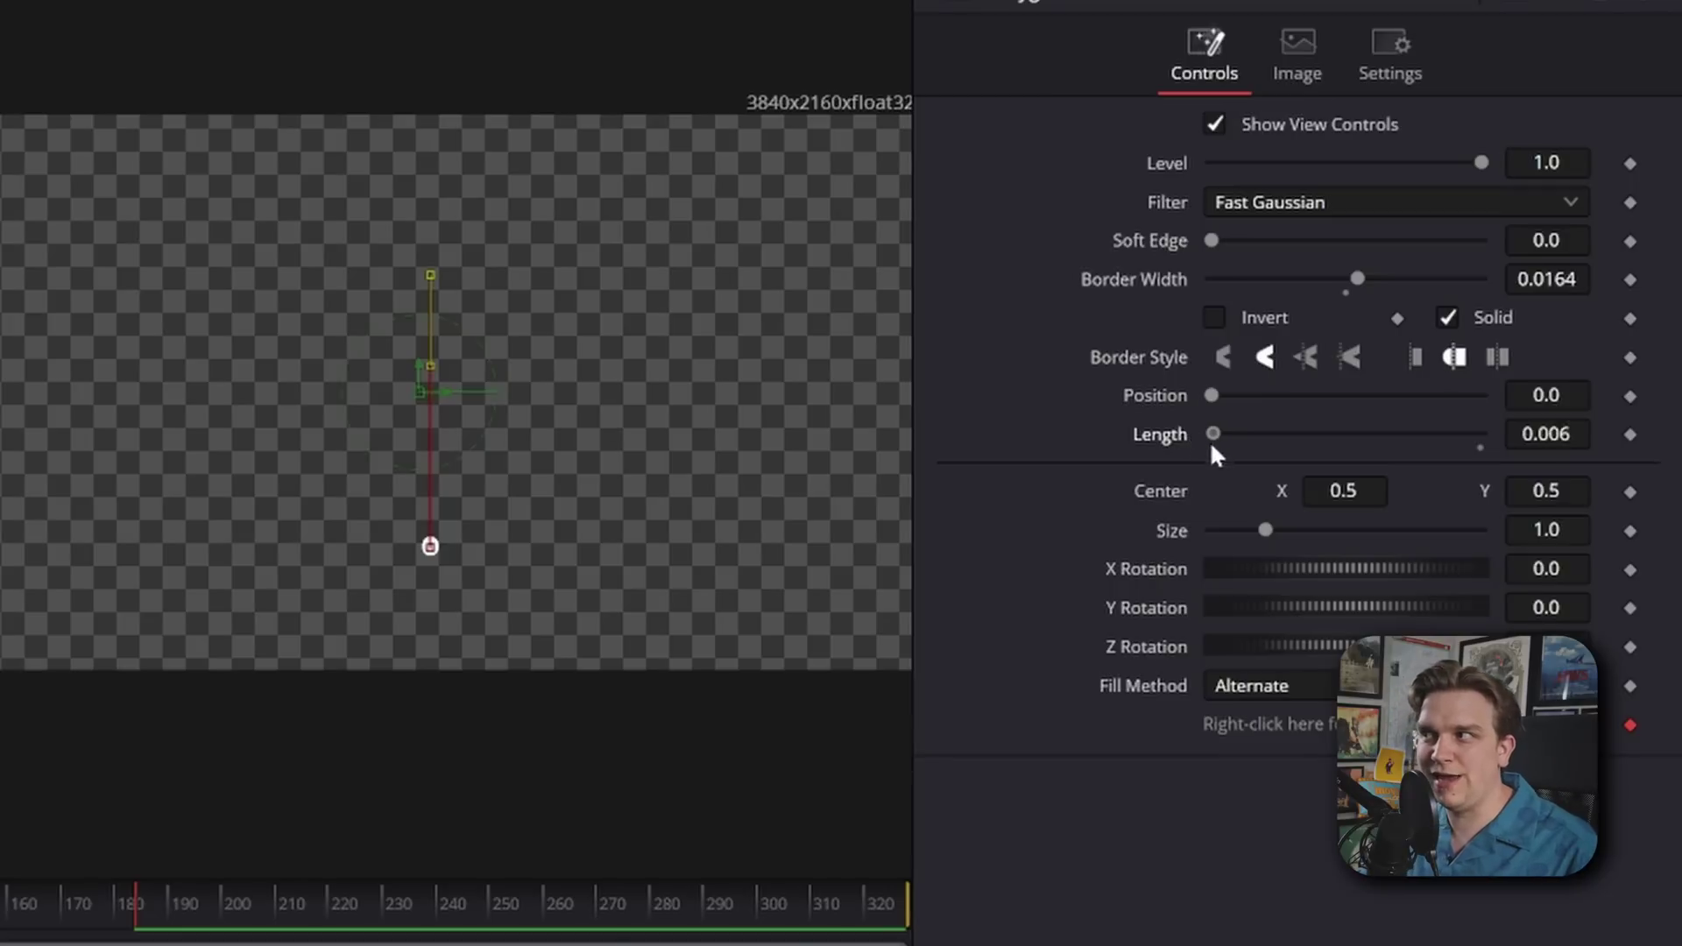
Test the Polygon mask's Length, return it to 1.0, and modify it with Calculation
drag(1251, 440, 1542, 589)
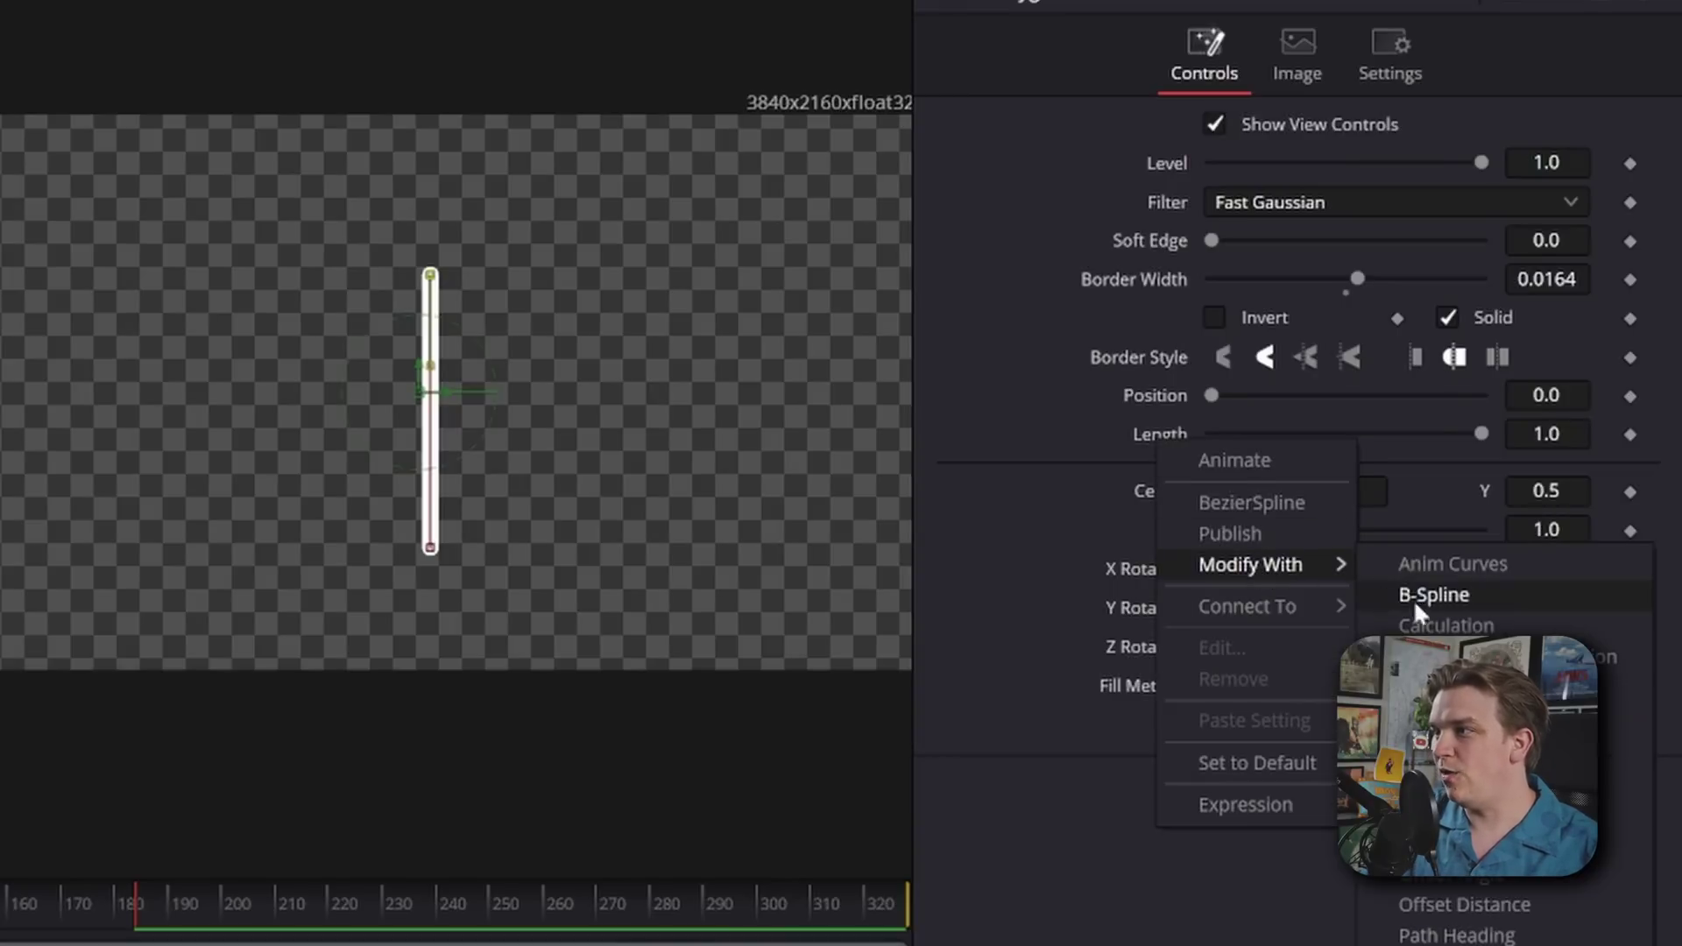
click(1436, 620)
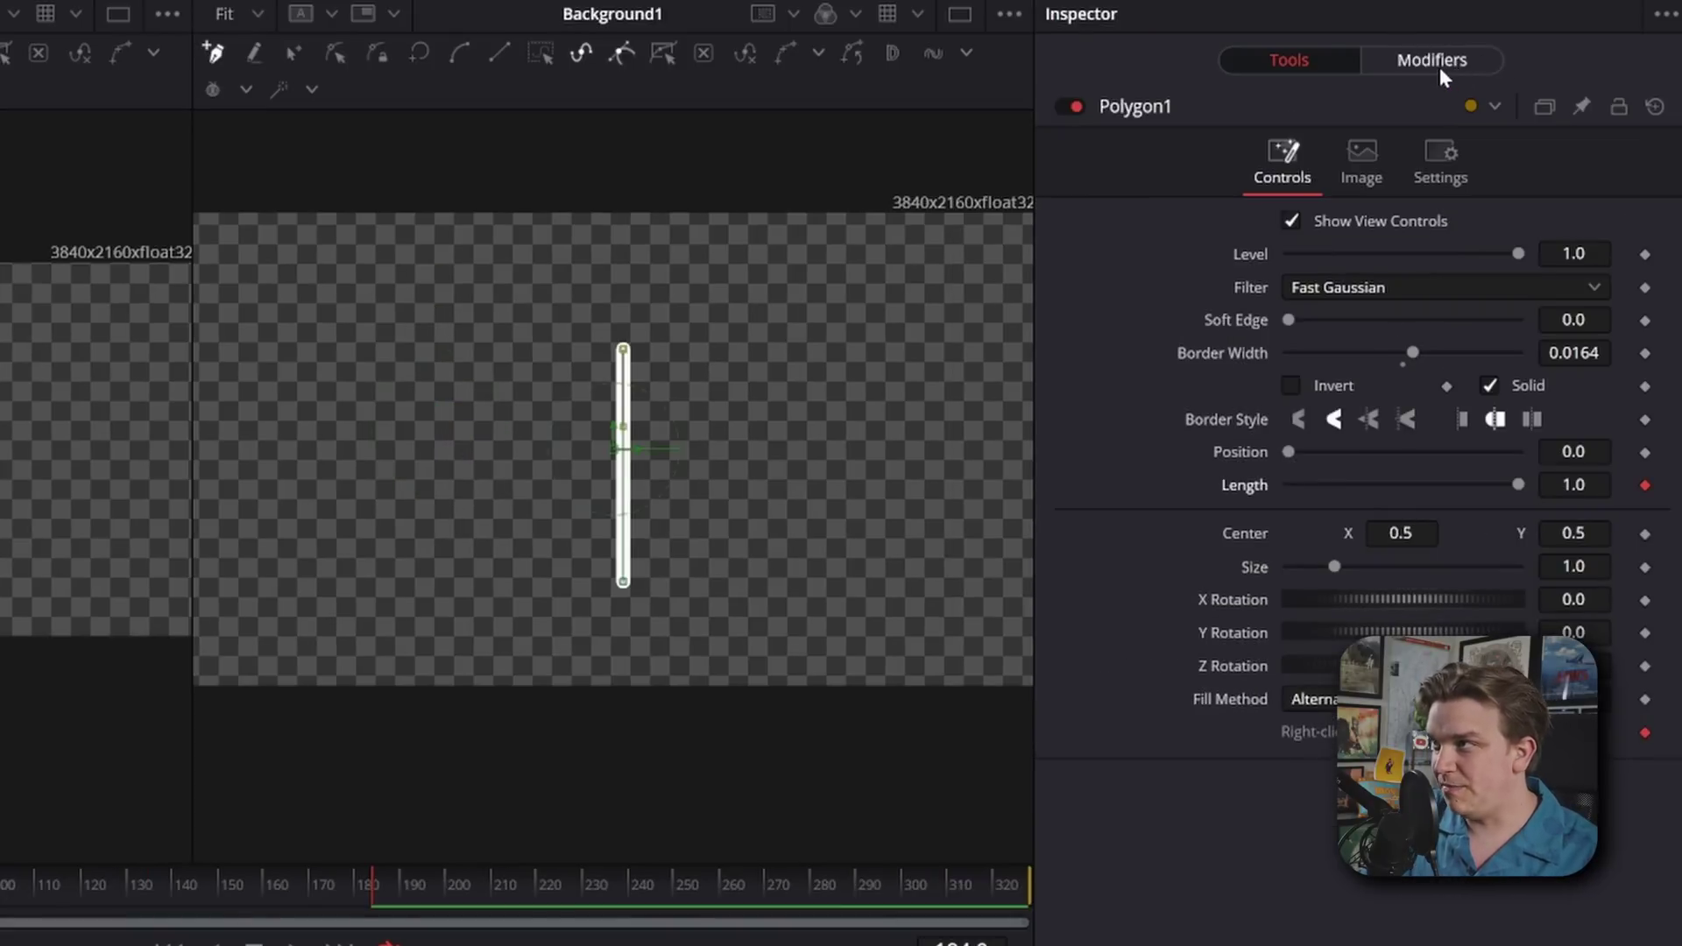
Examine the operators of the Calculation on Polygon1's Length and the Perturb modifier behind Text1's Main Value
click(1440, 68)
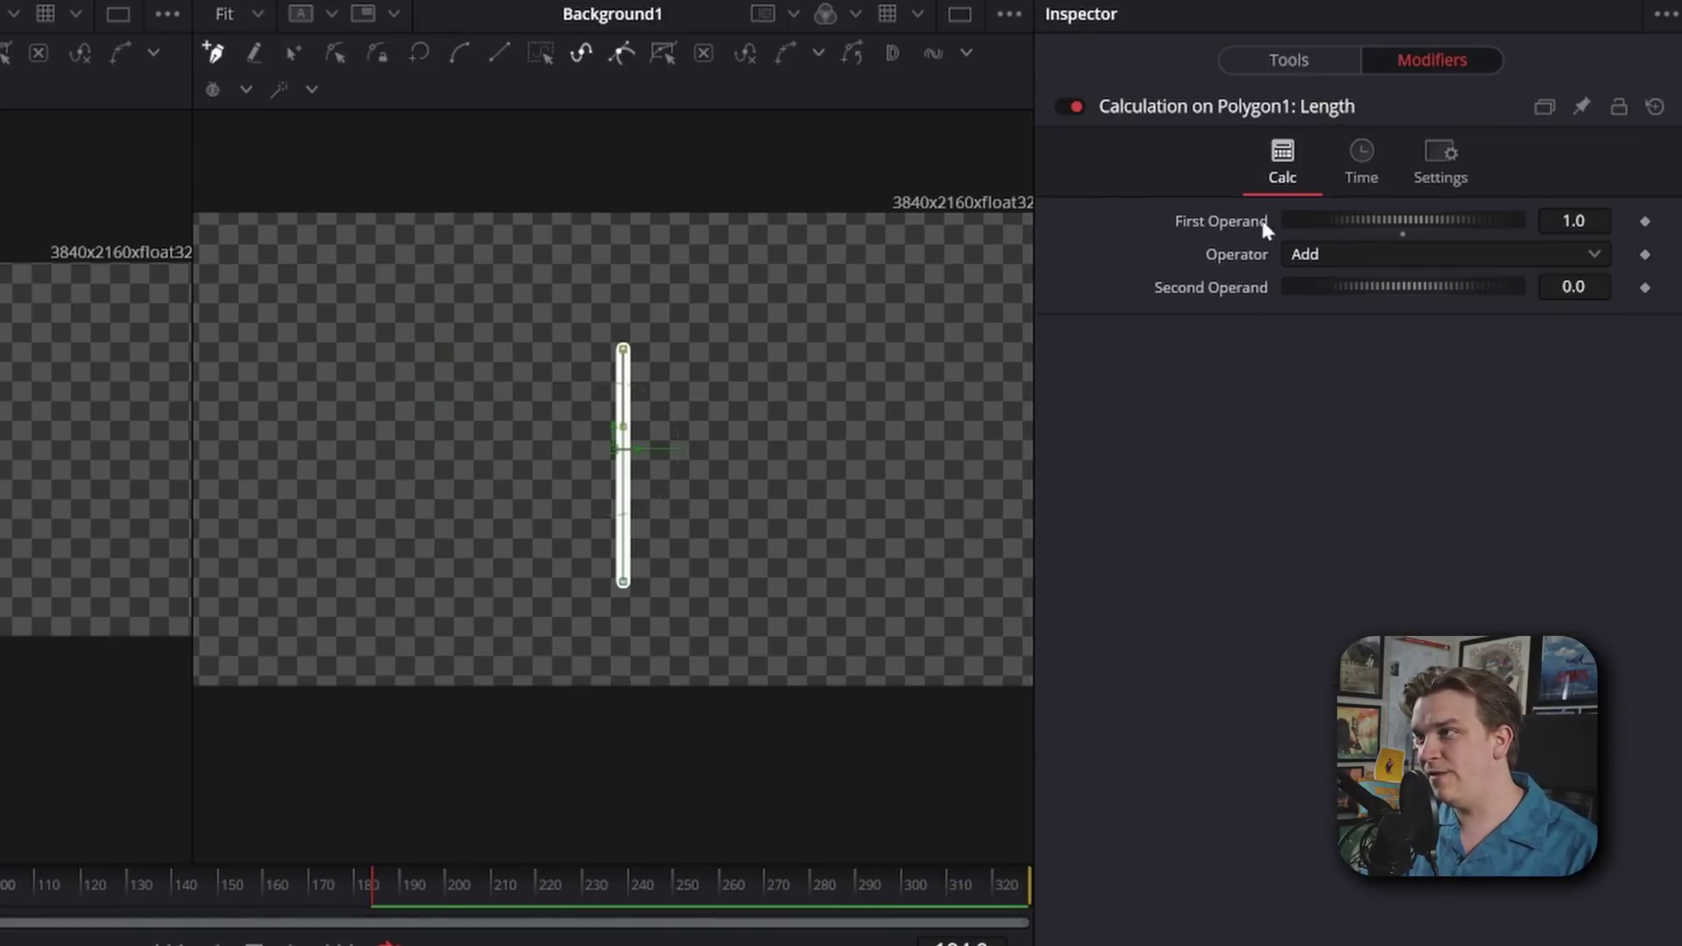
click(1364, 253)
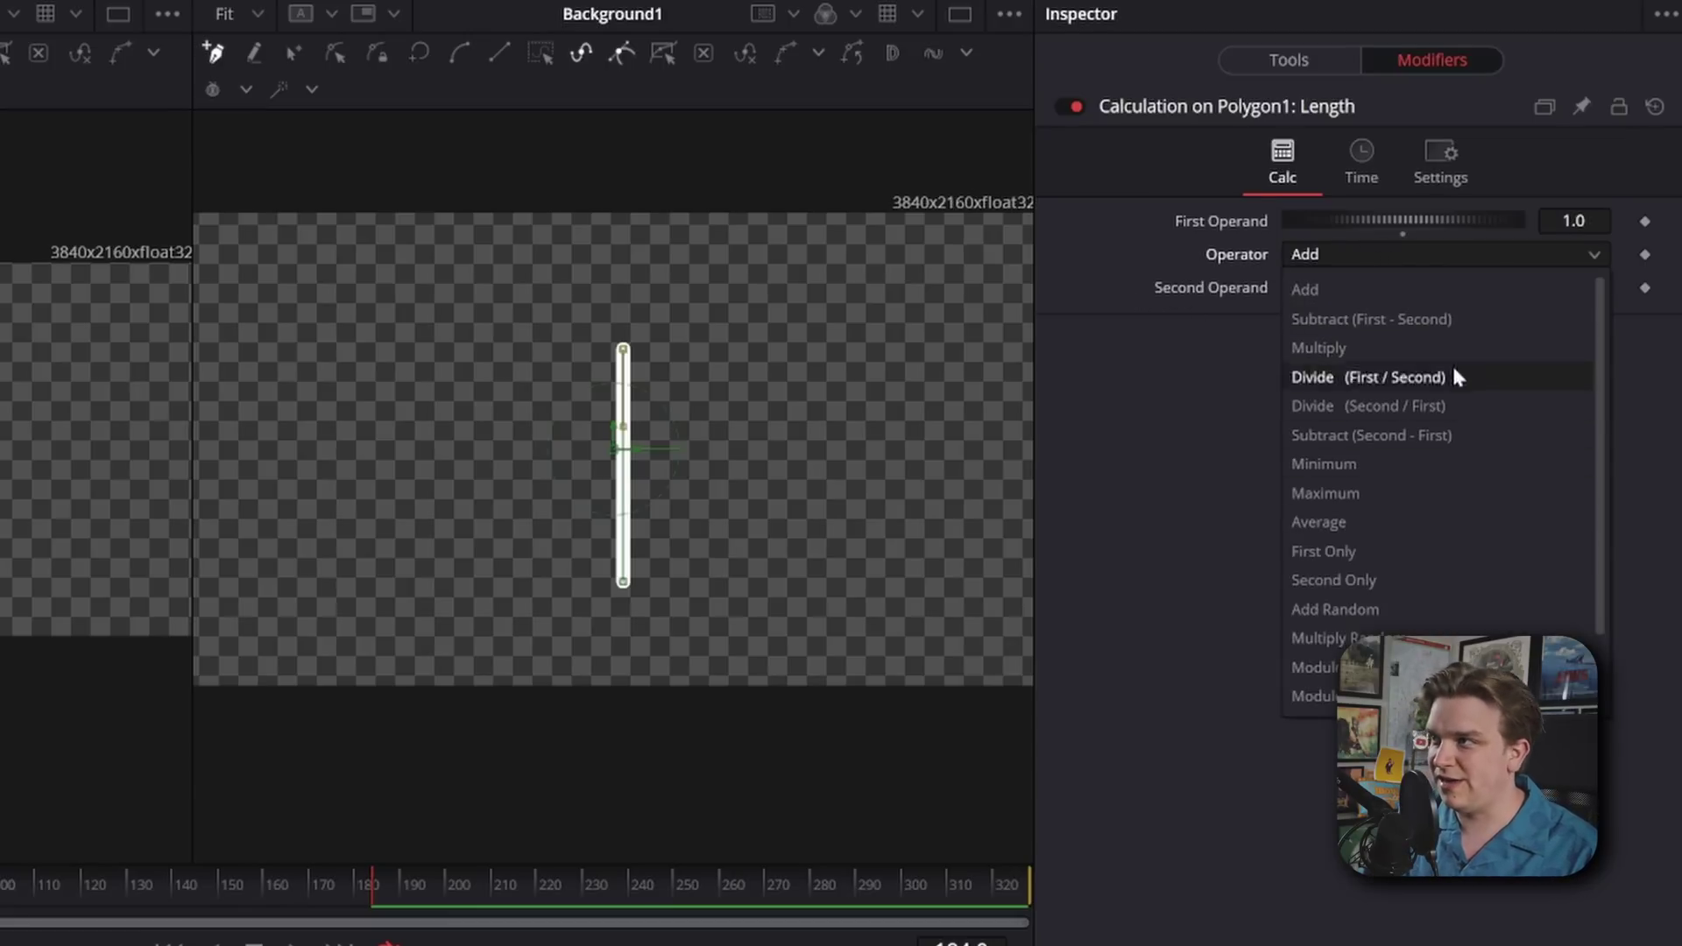
click(1182, 449)
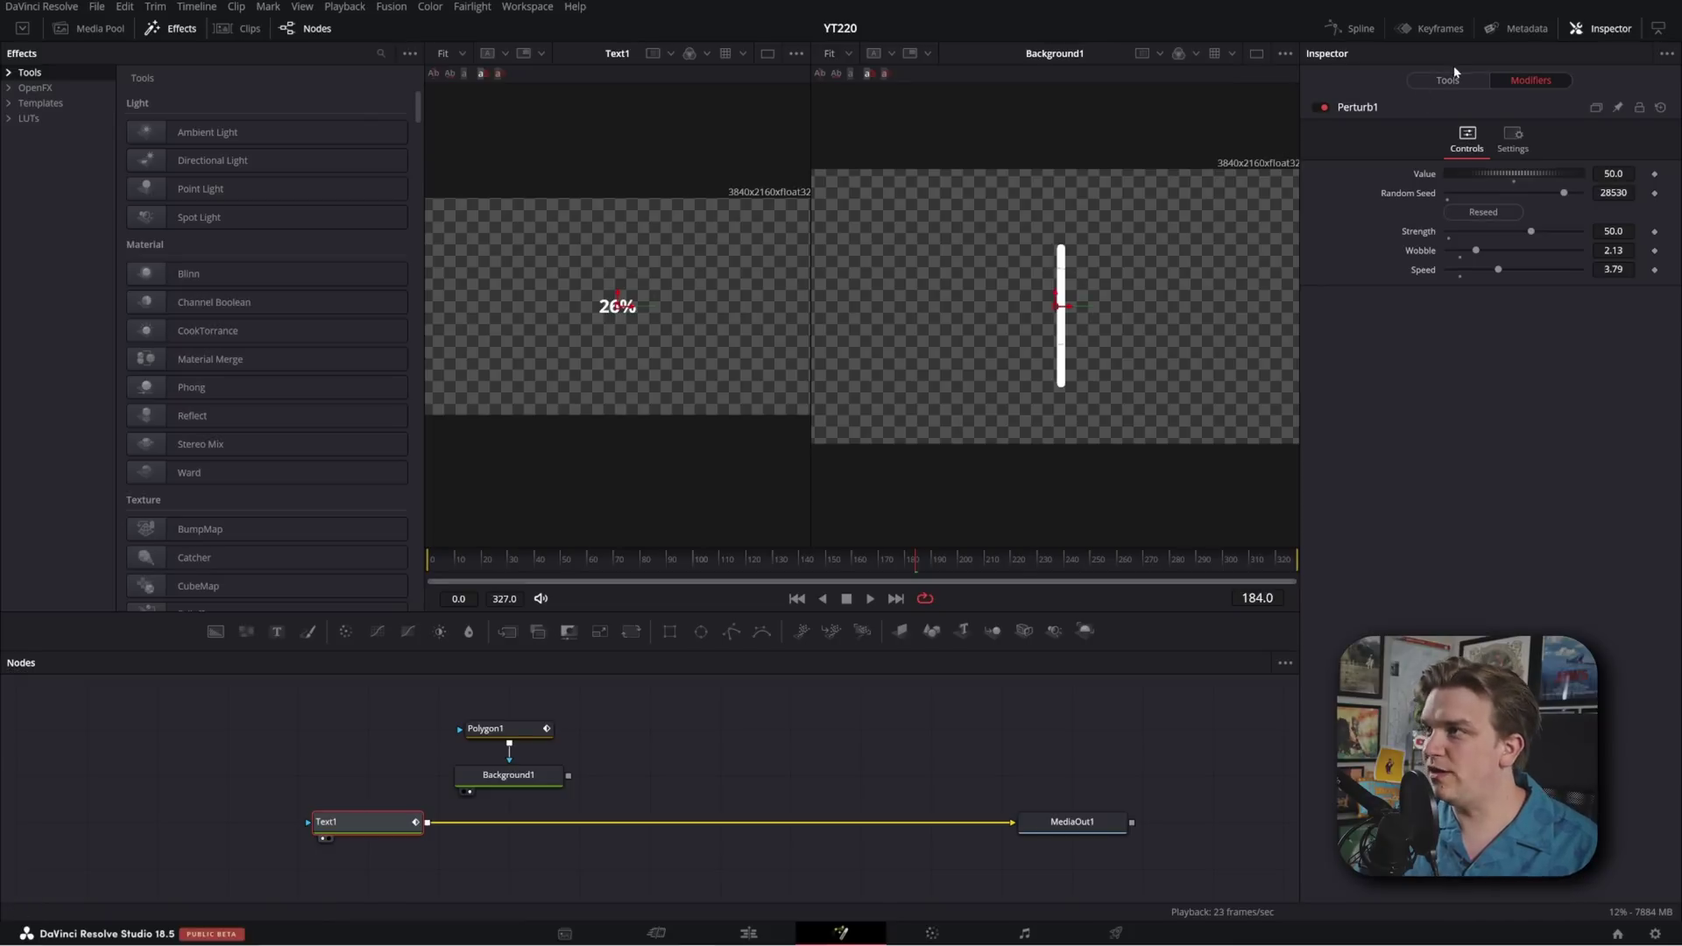
click(1451, 78)
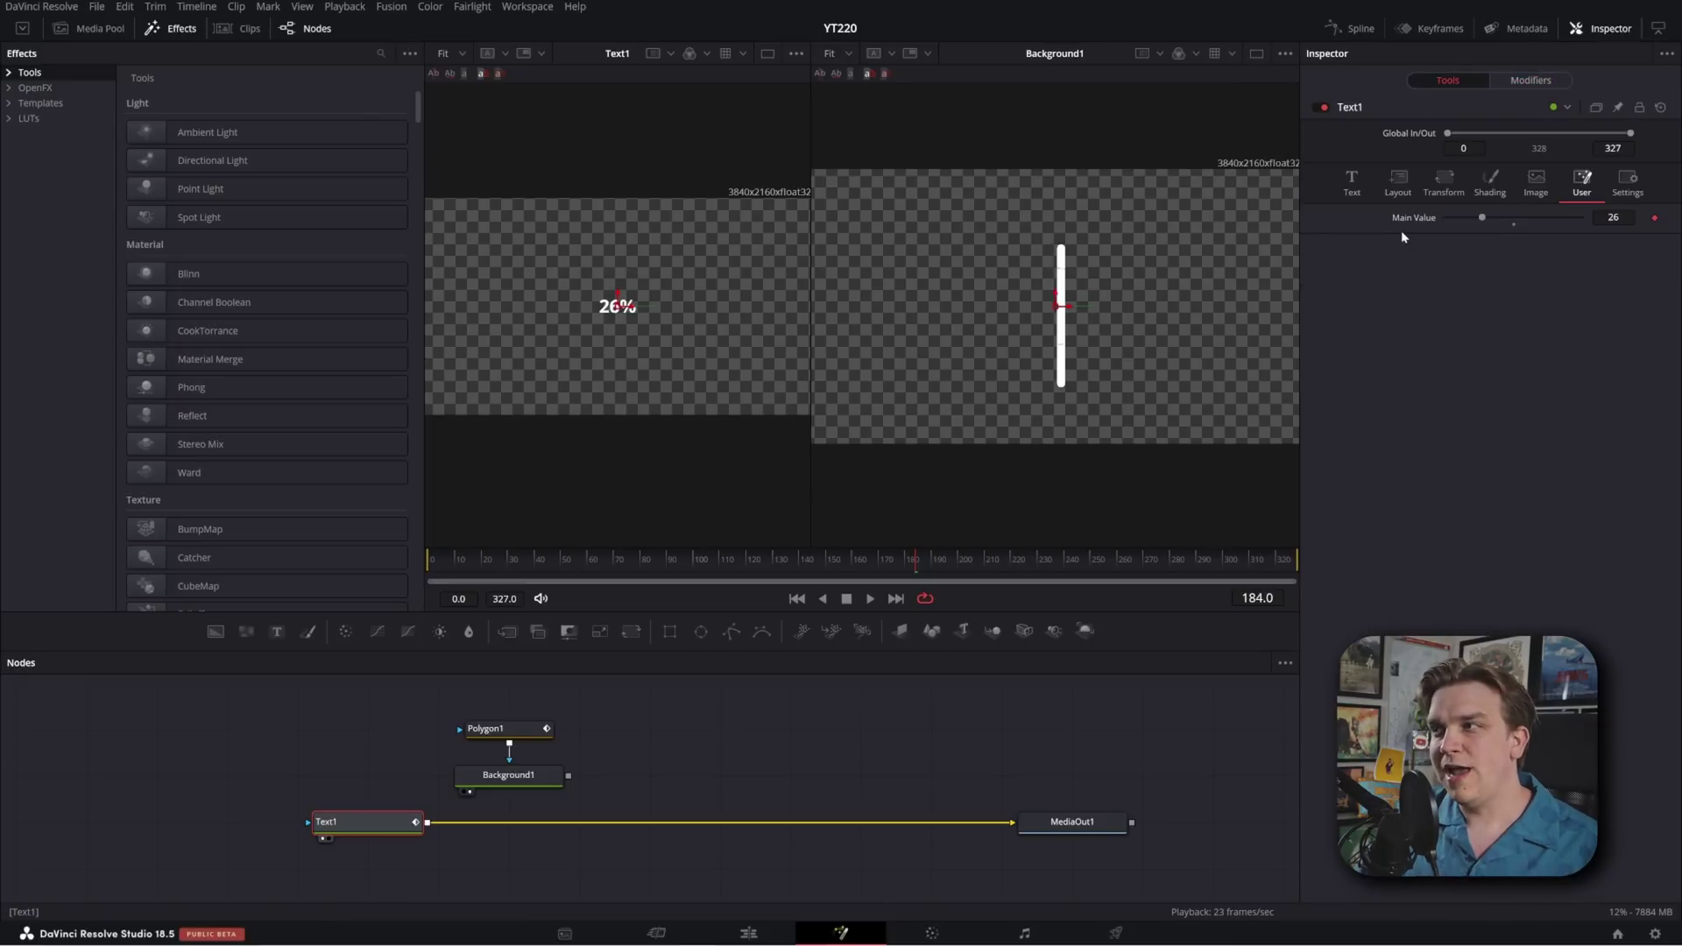
right_click(1412, 217)
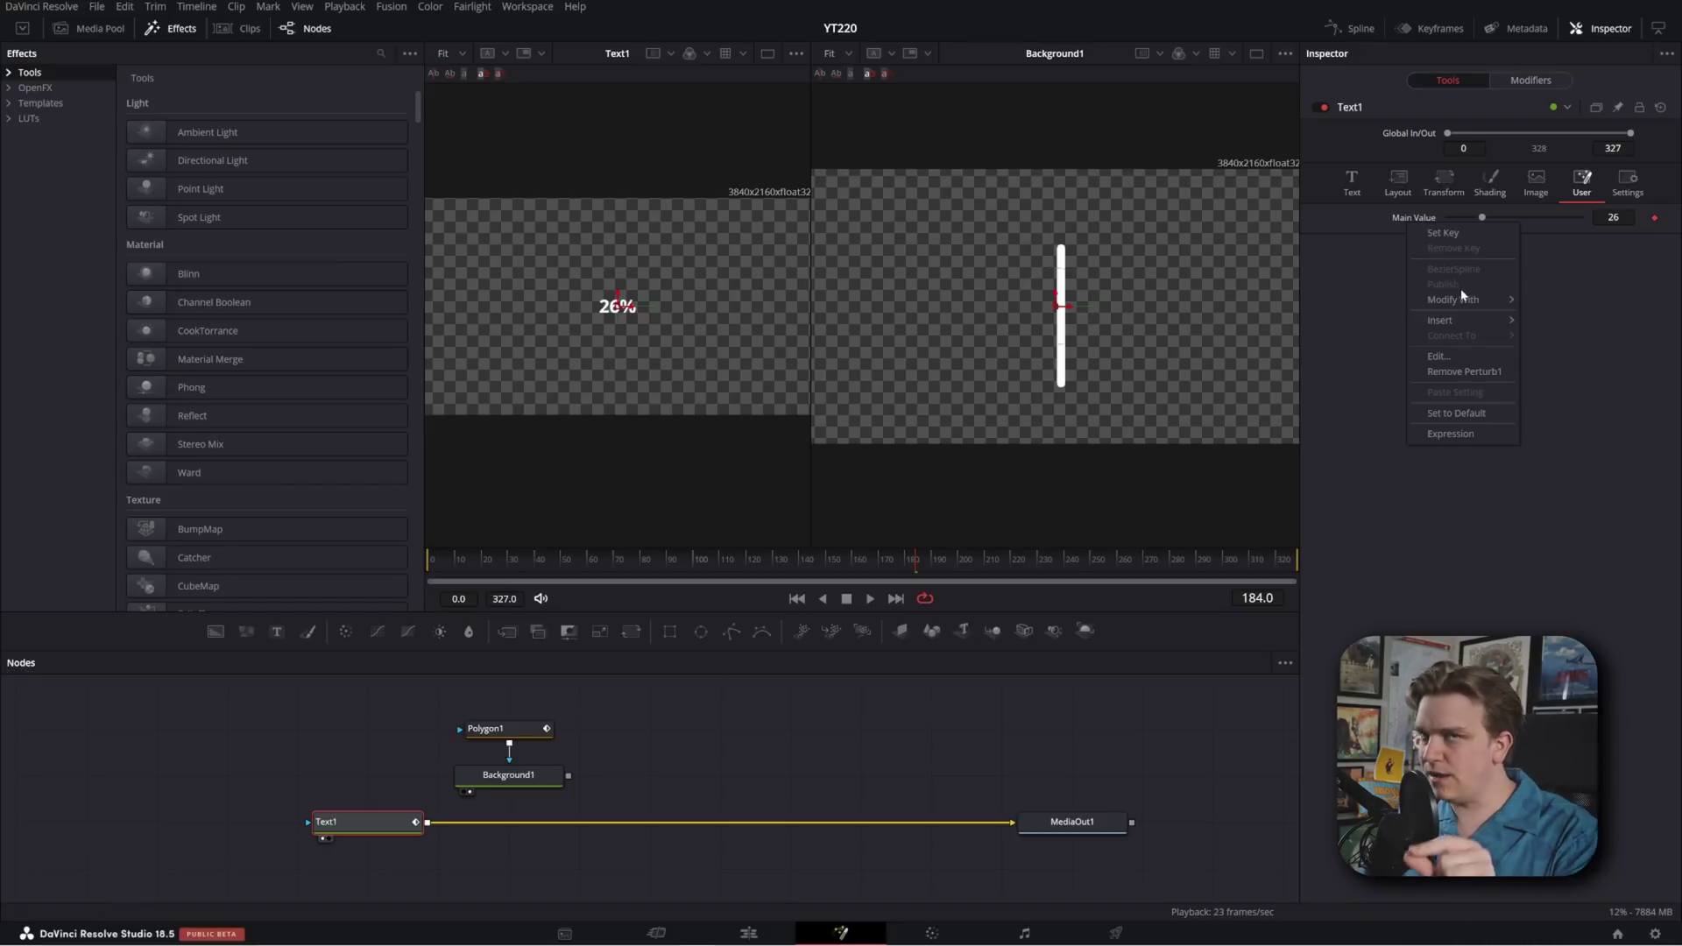
click(1543, 313)
click(1532, 78)
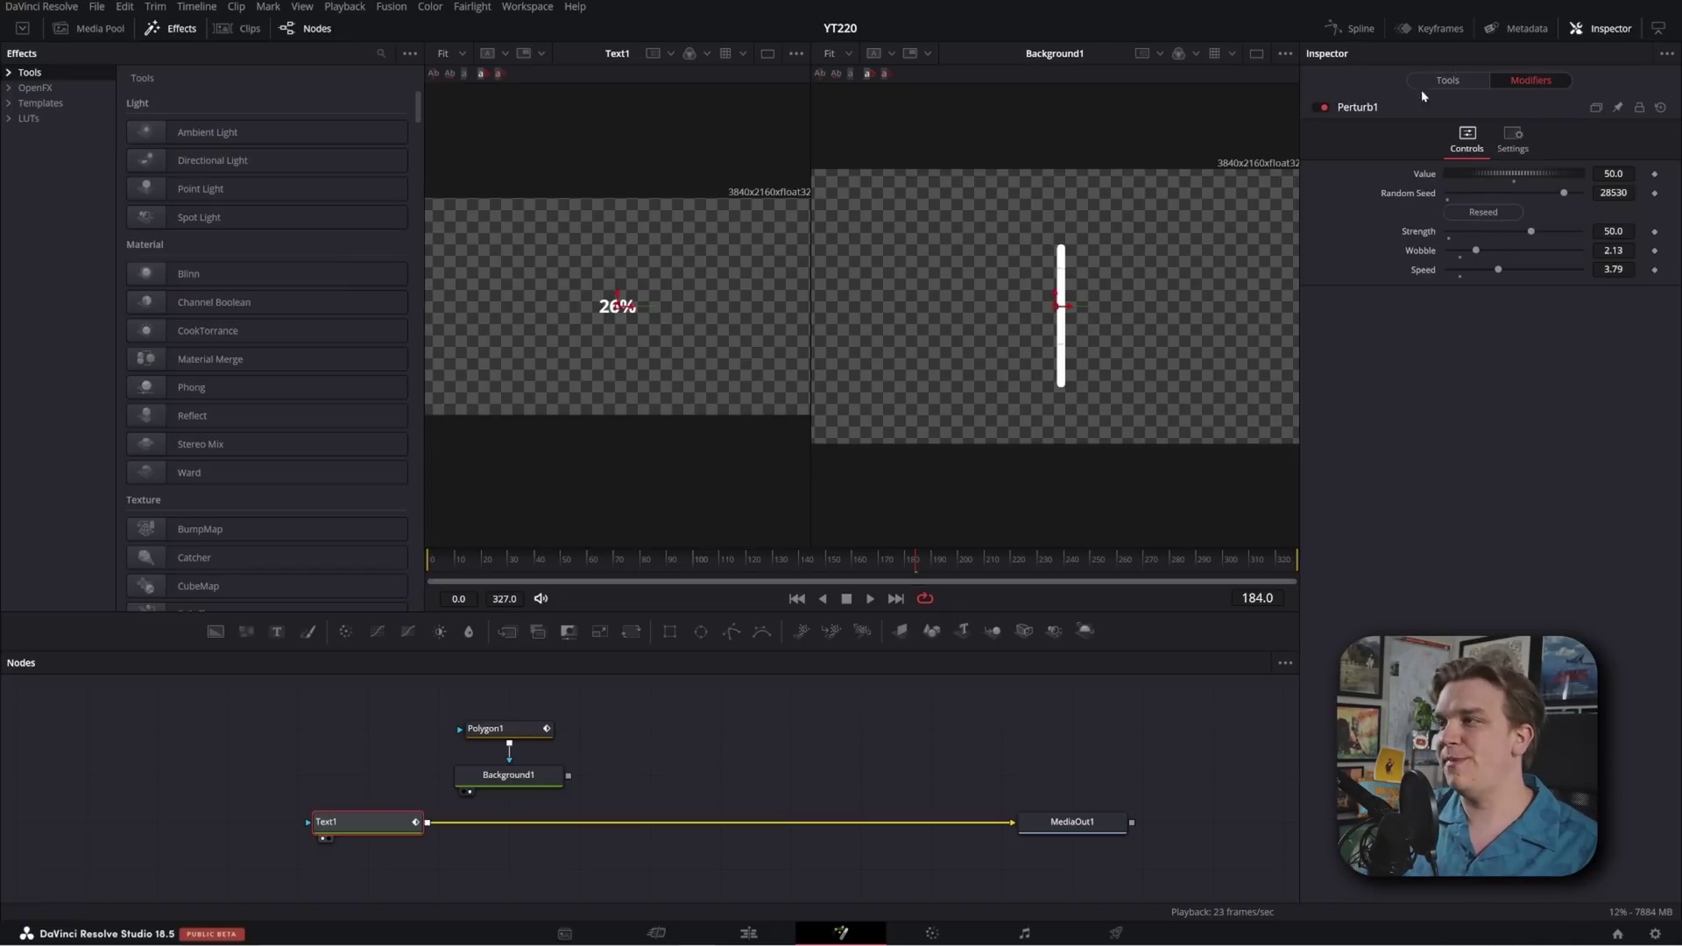
click(1454, 80)
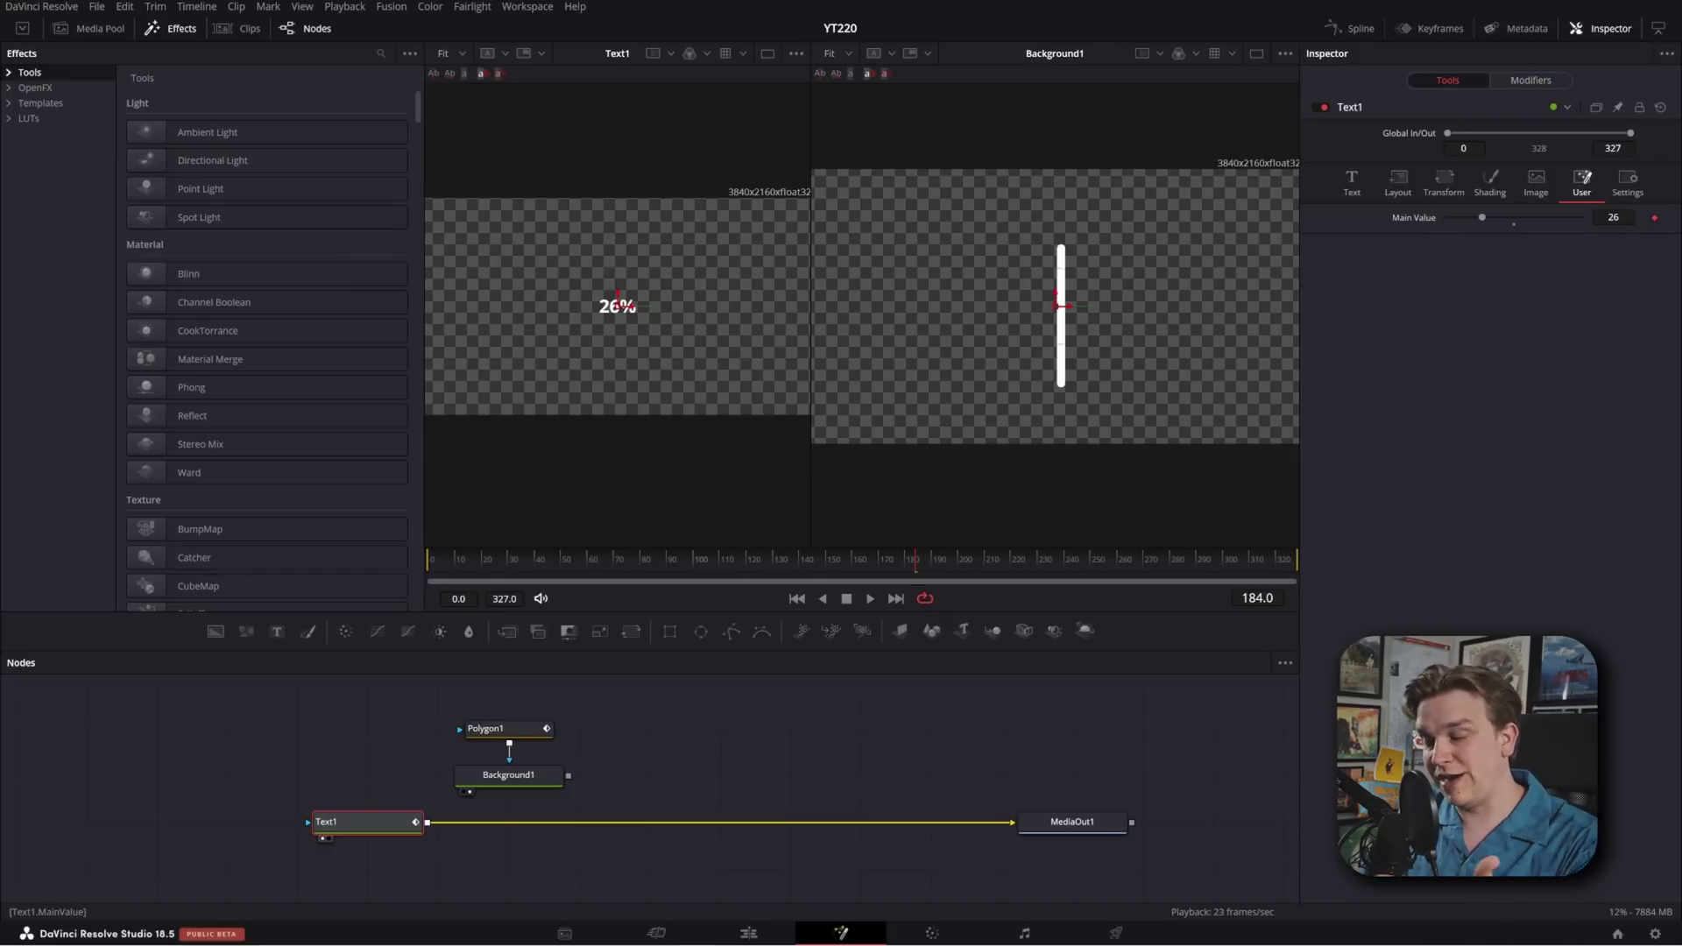
Connect the First Operand of the Calculation on Polygon1's Length to the Perturb1 modifier
click(496, 731)
click(1529, 81)
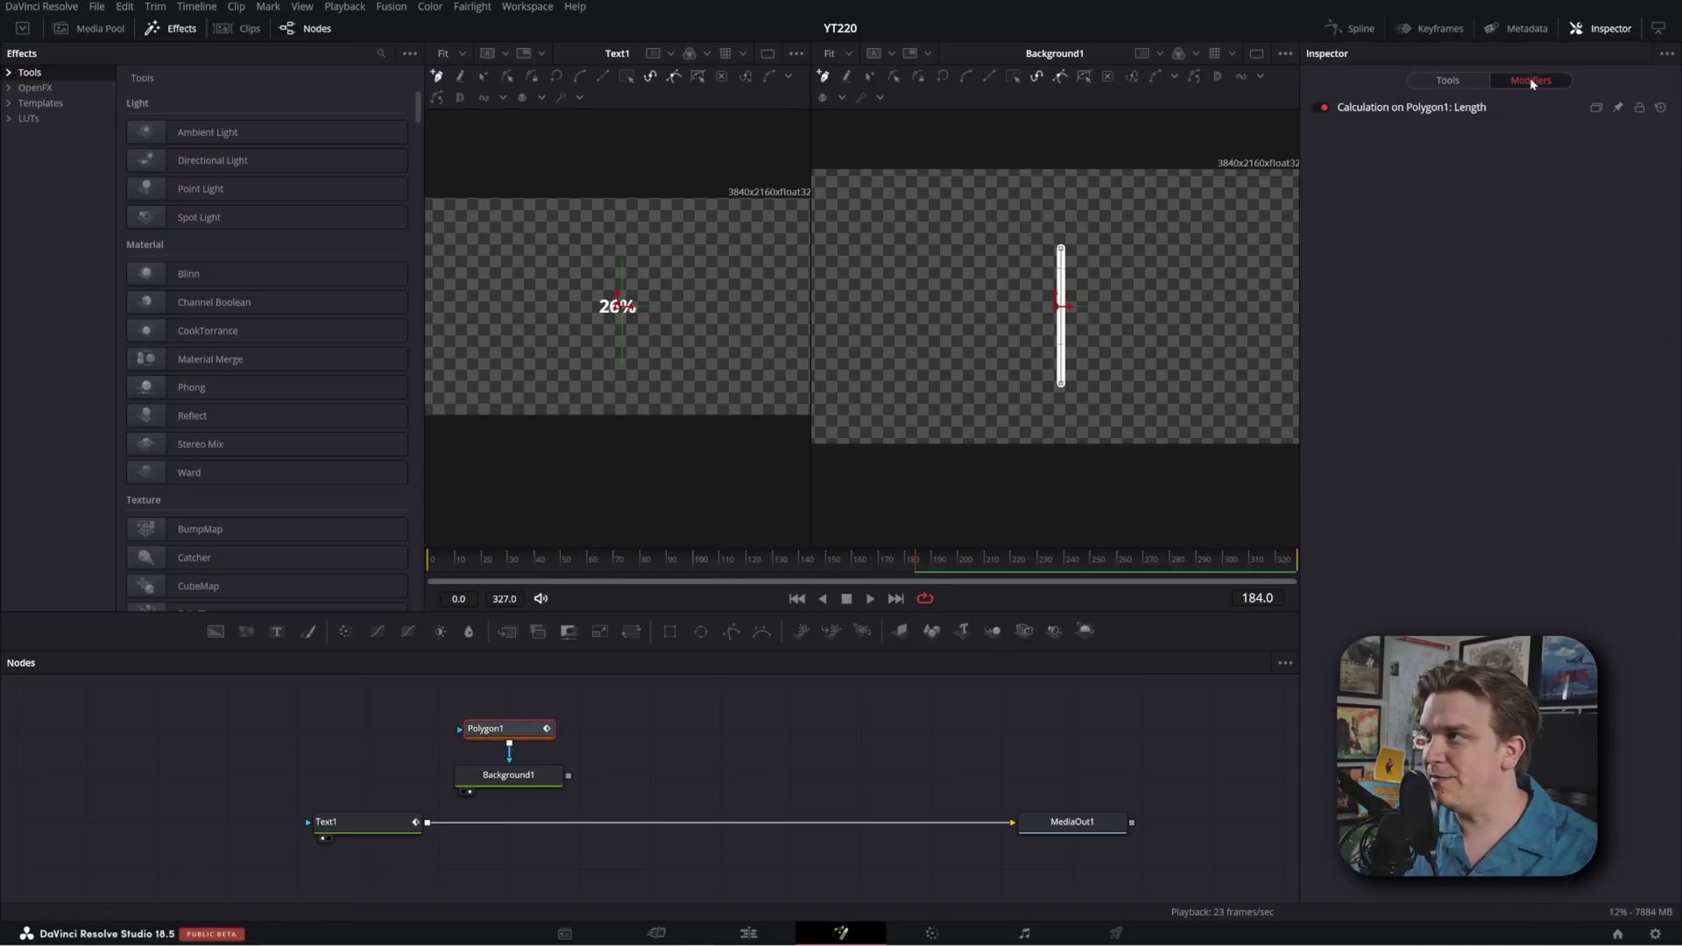
click(1419, 108)
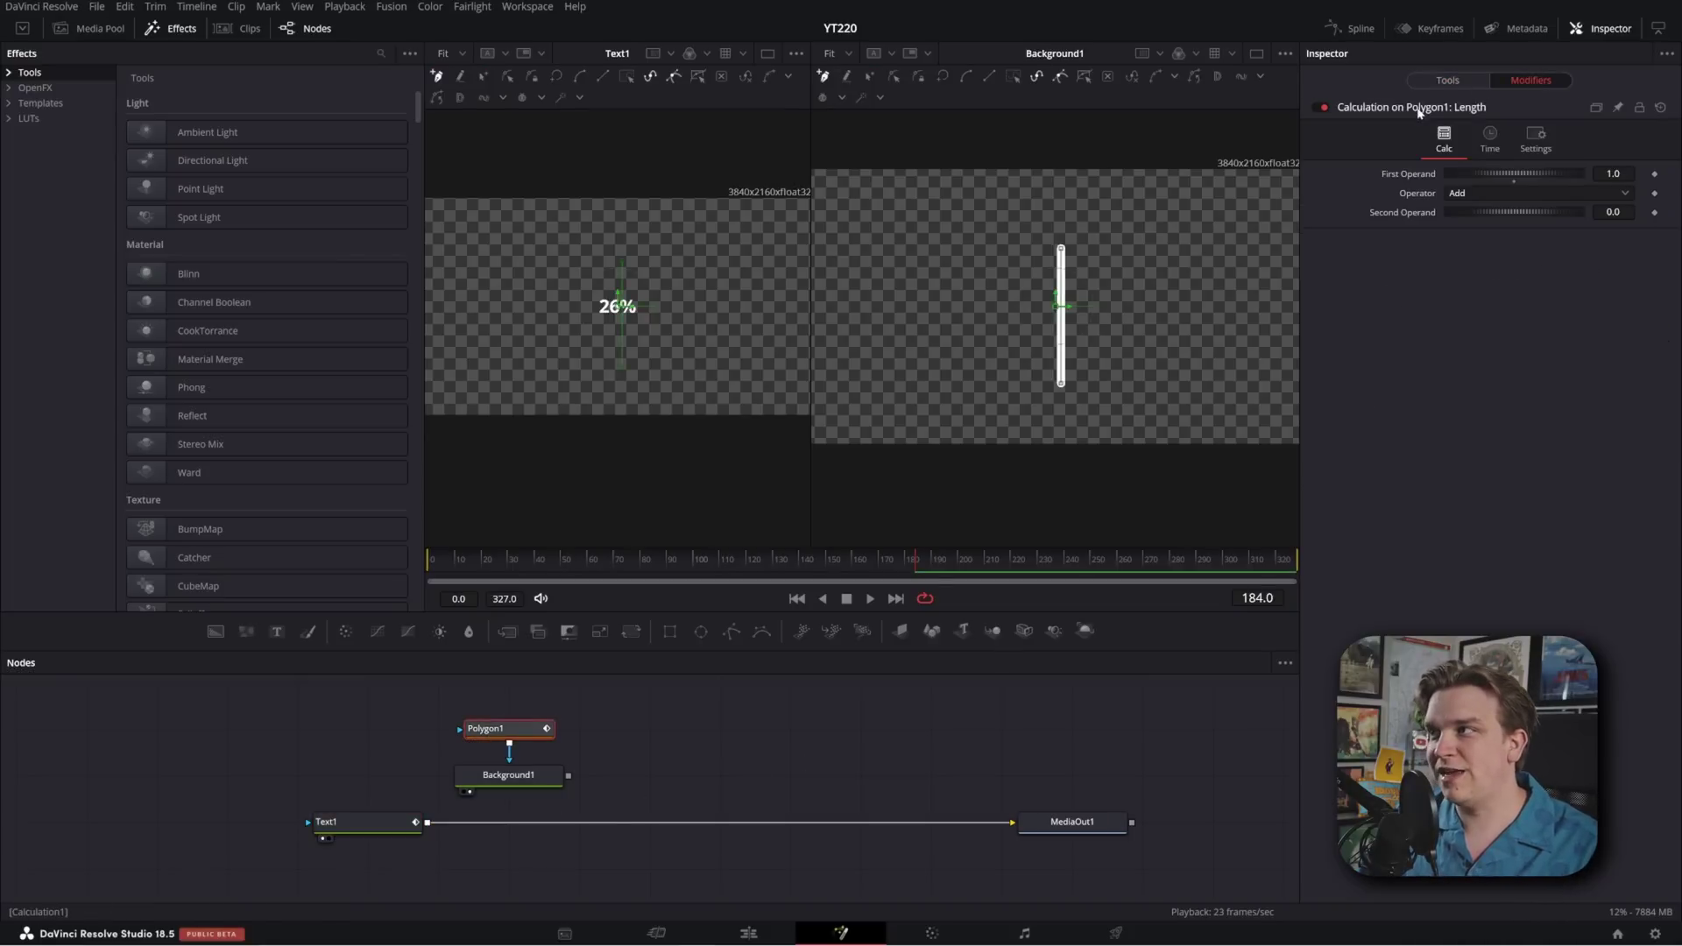
right_click(1407, 175)
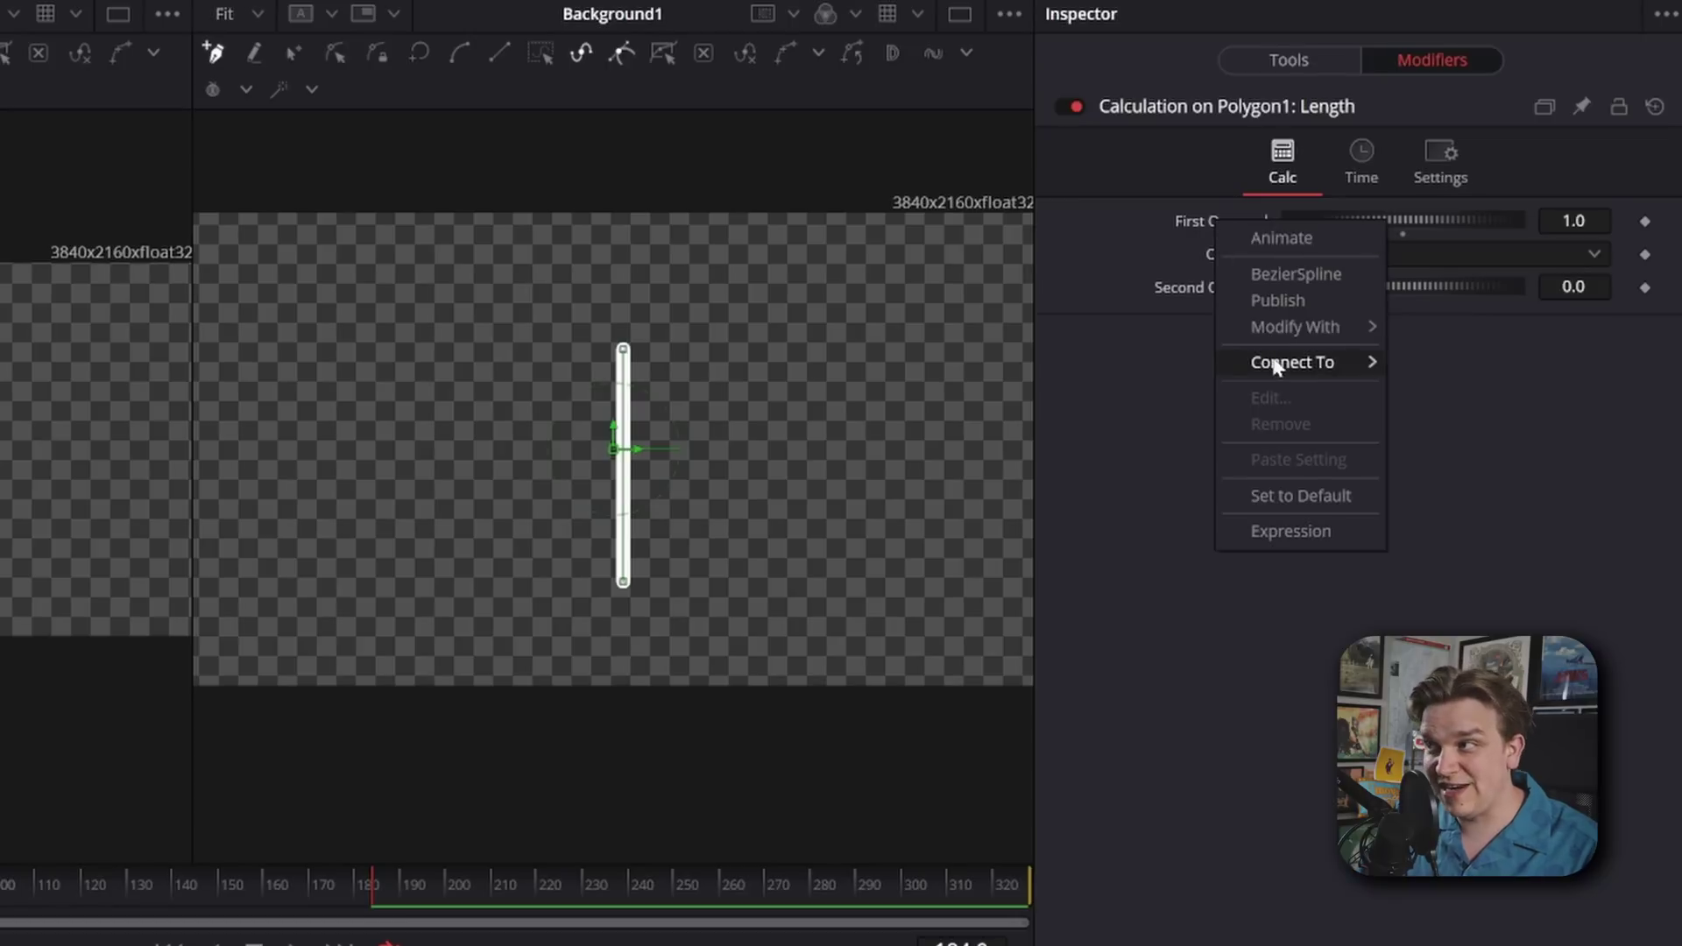
mouse_move(1450, 255)
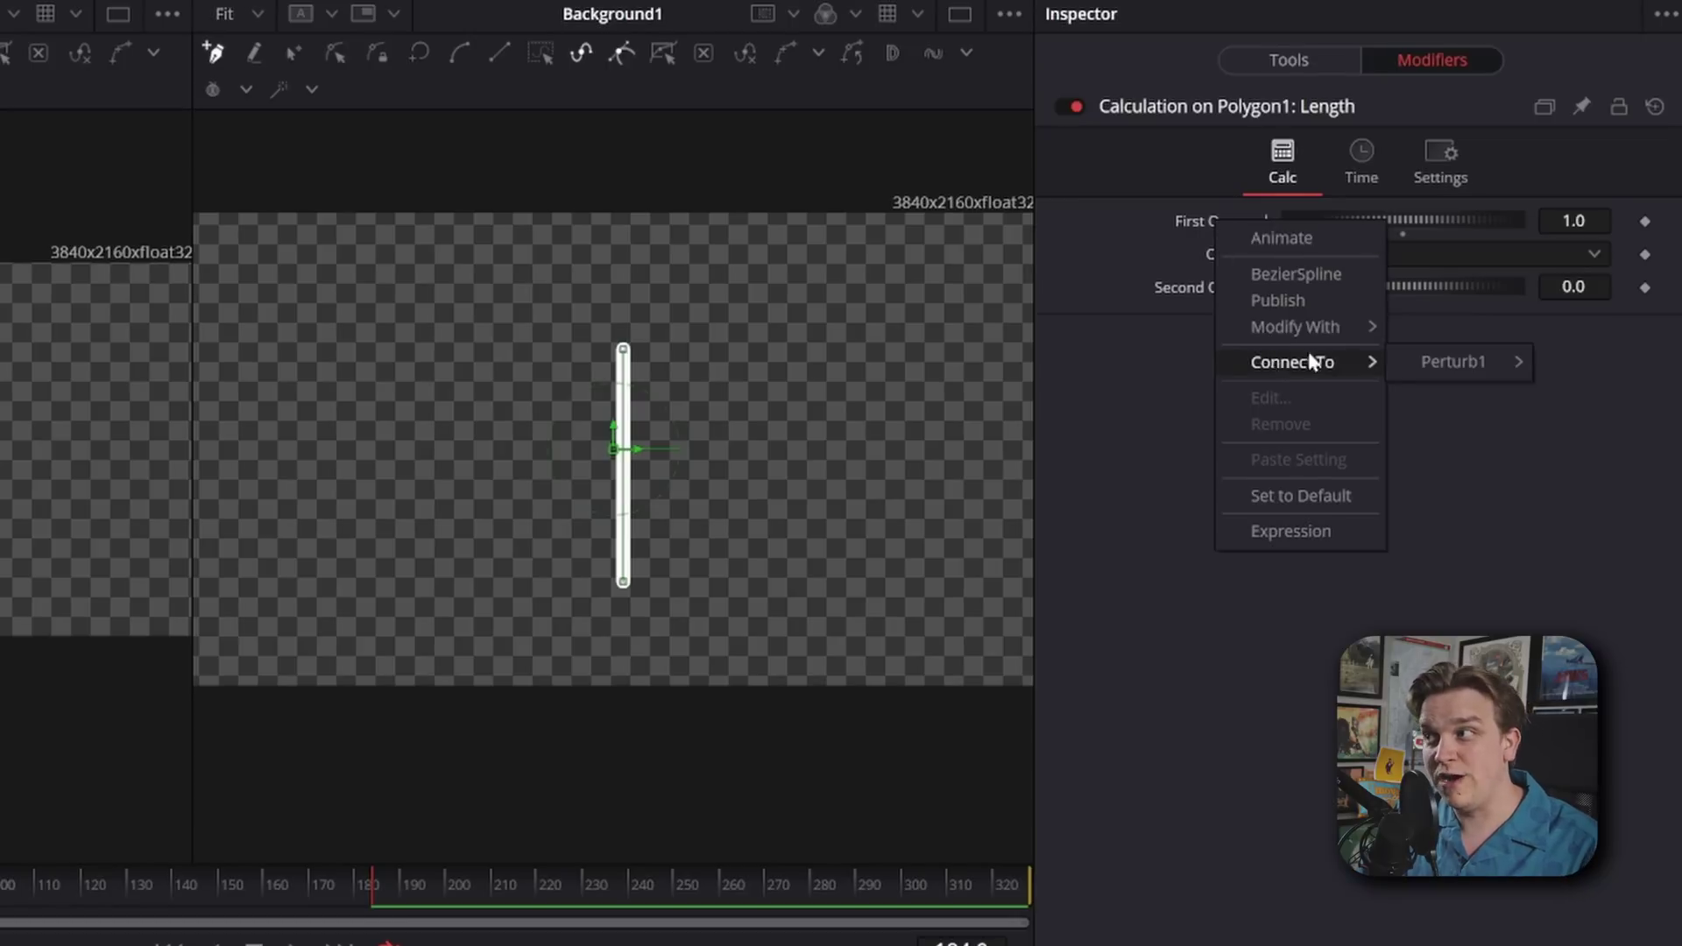
mouse_move(1454, 362)
click(1573, 362)
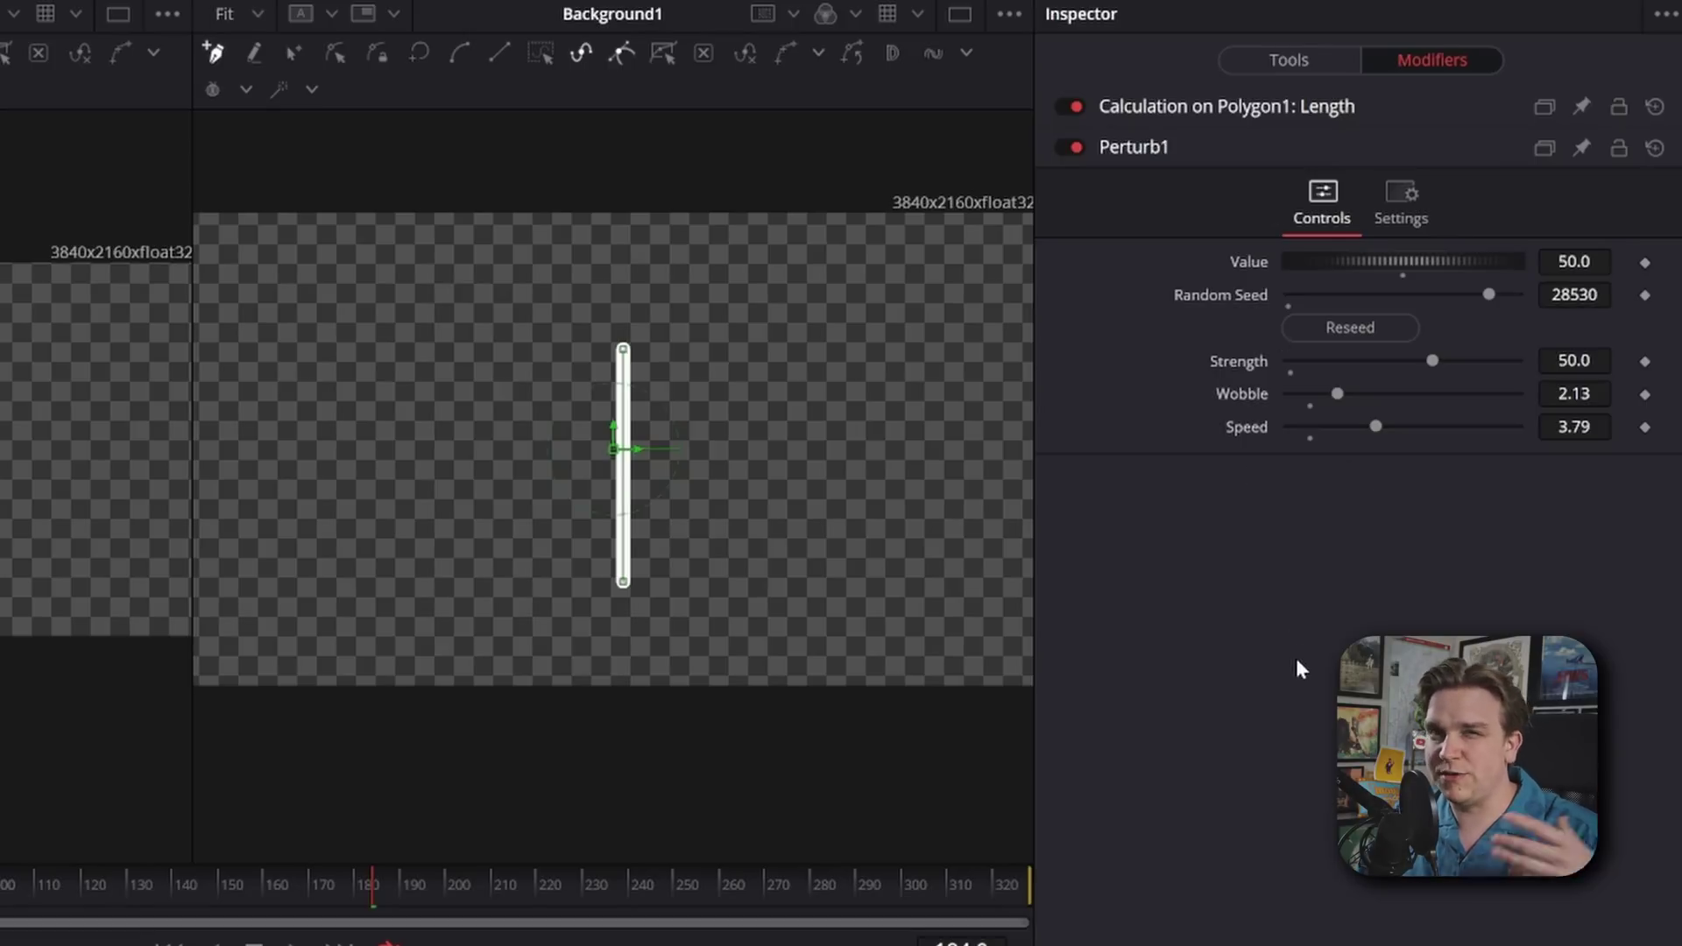
Set the Length calculation's Operator to Divide (First / Second) with a Second Operand of 100, and check Polygon1's Length
click(1132, 107)
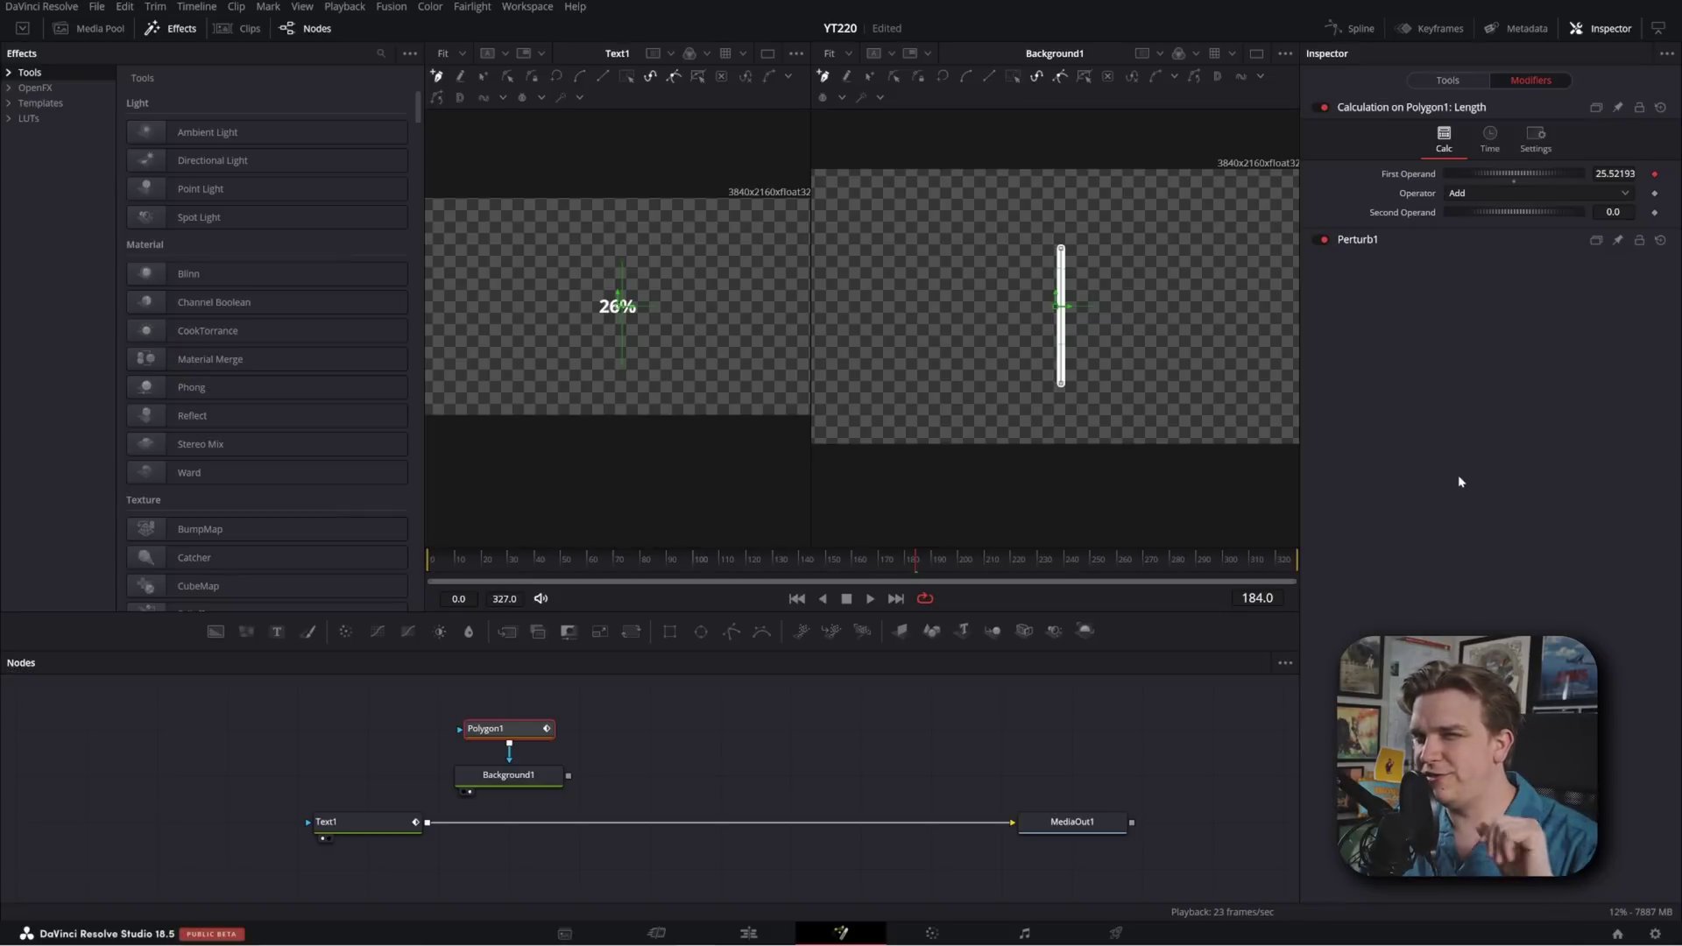
click(1460, 200)
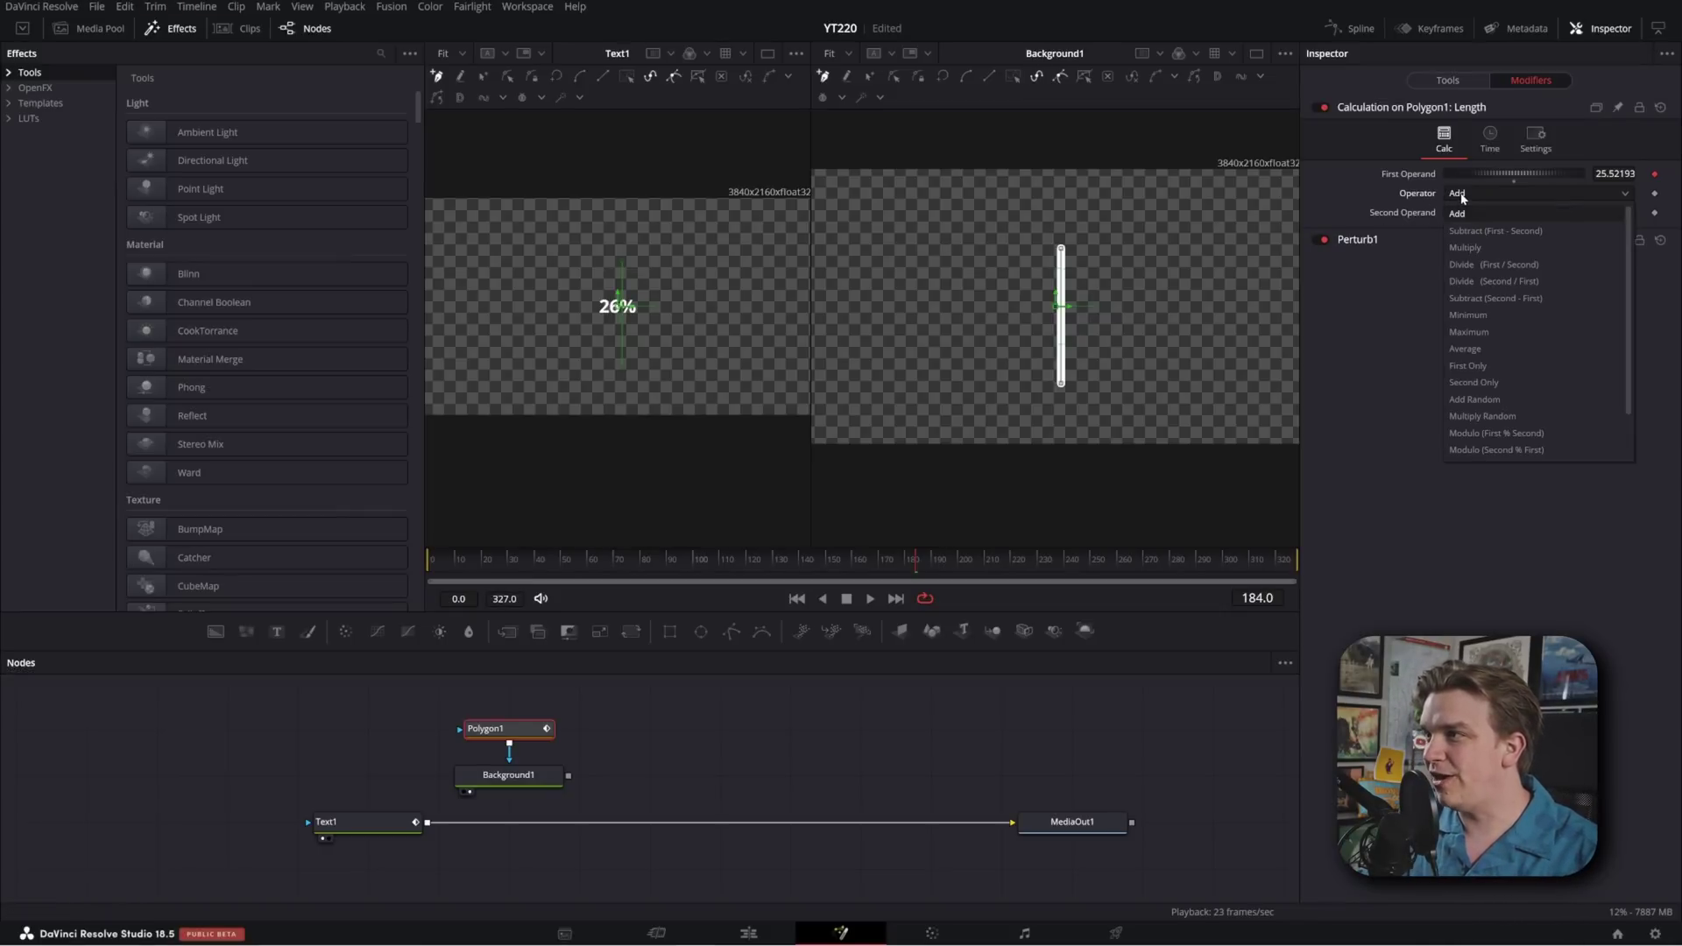
click(1470, 265)
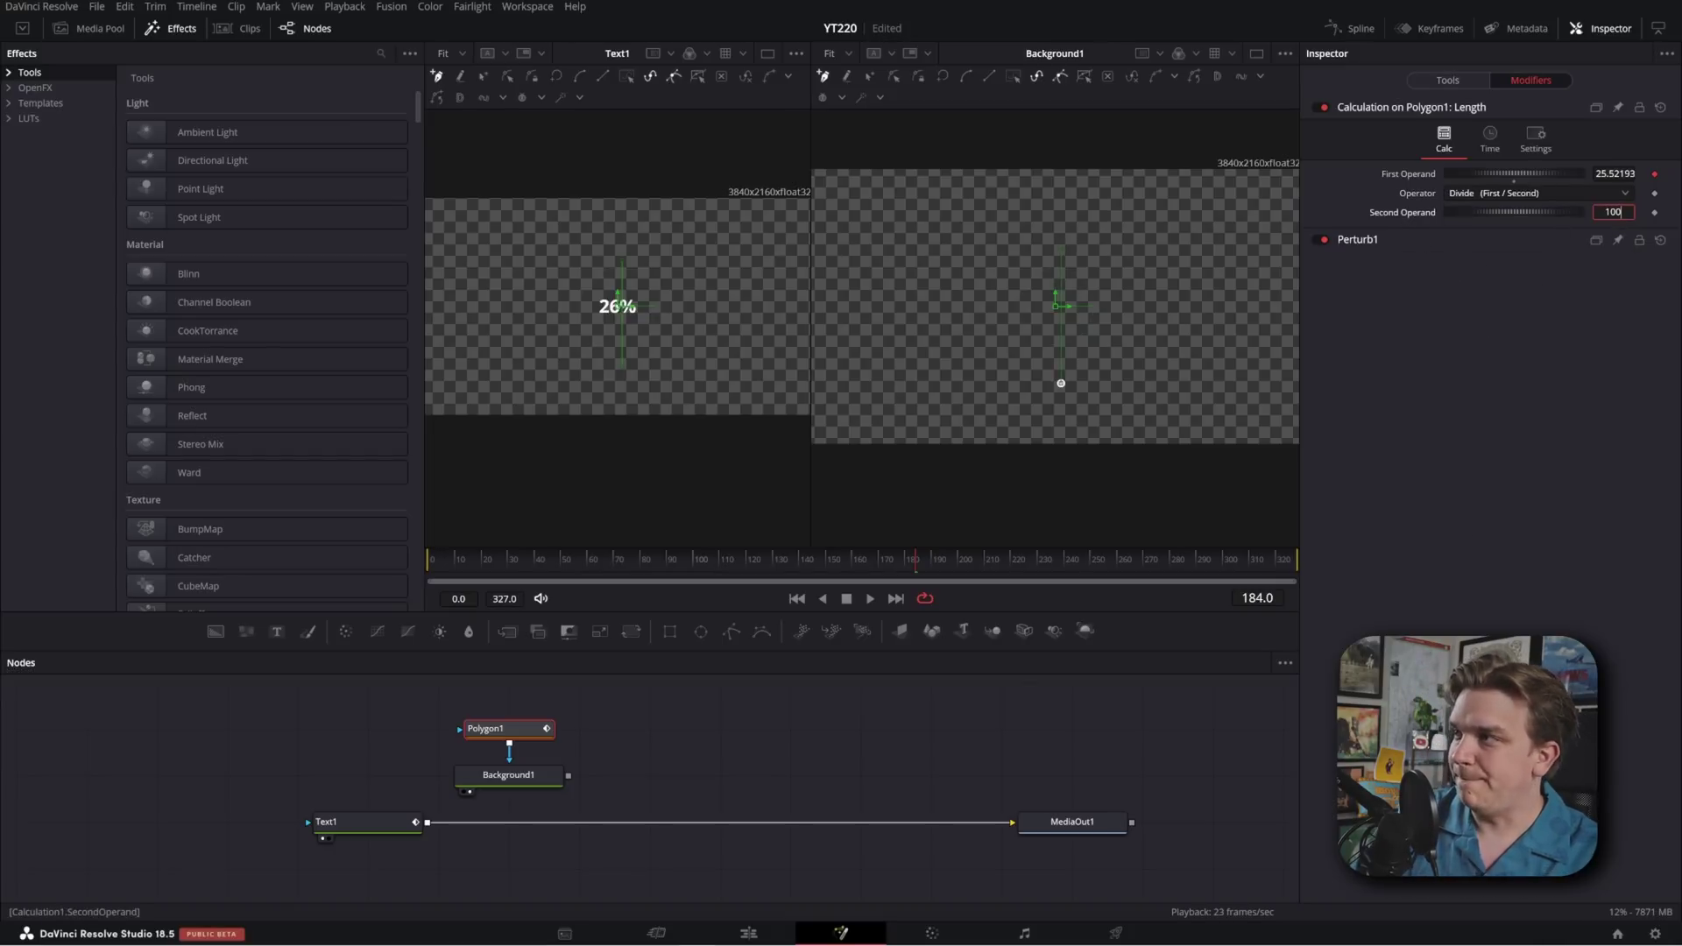
click(1445, 81)
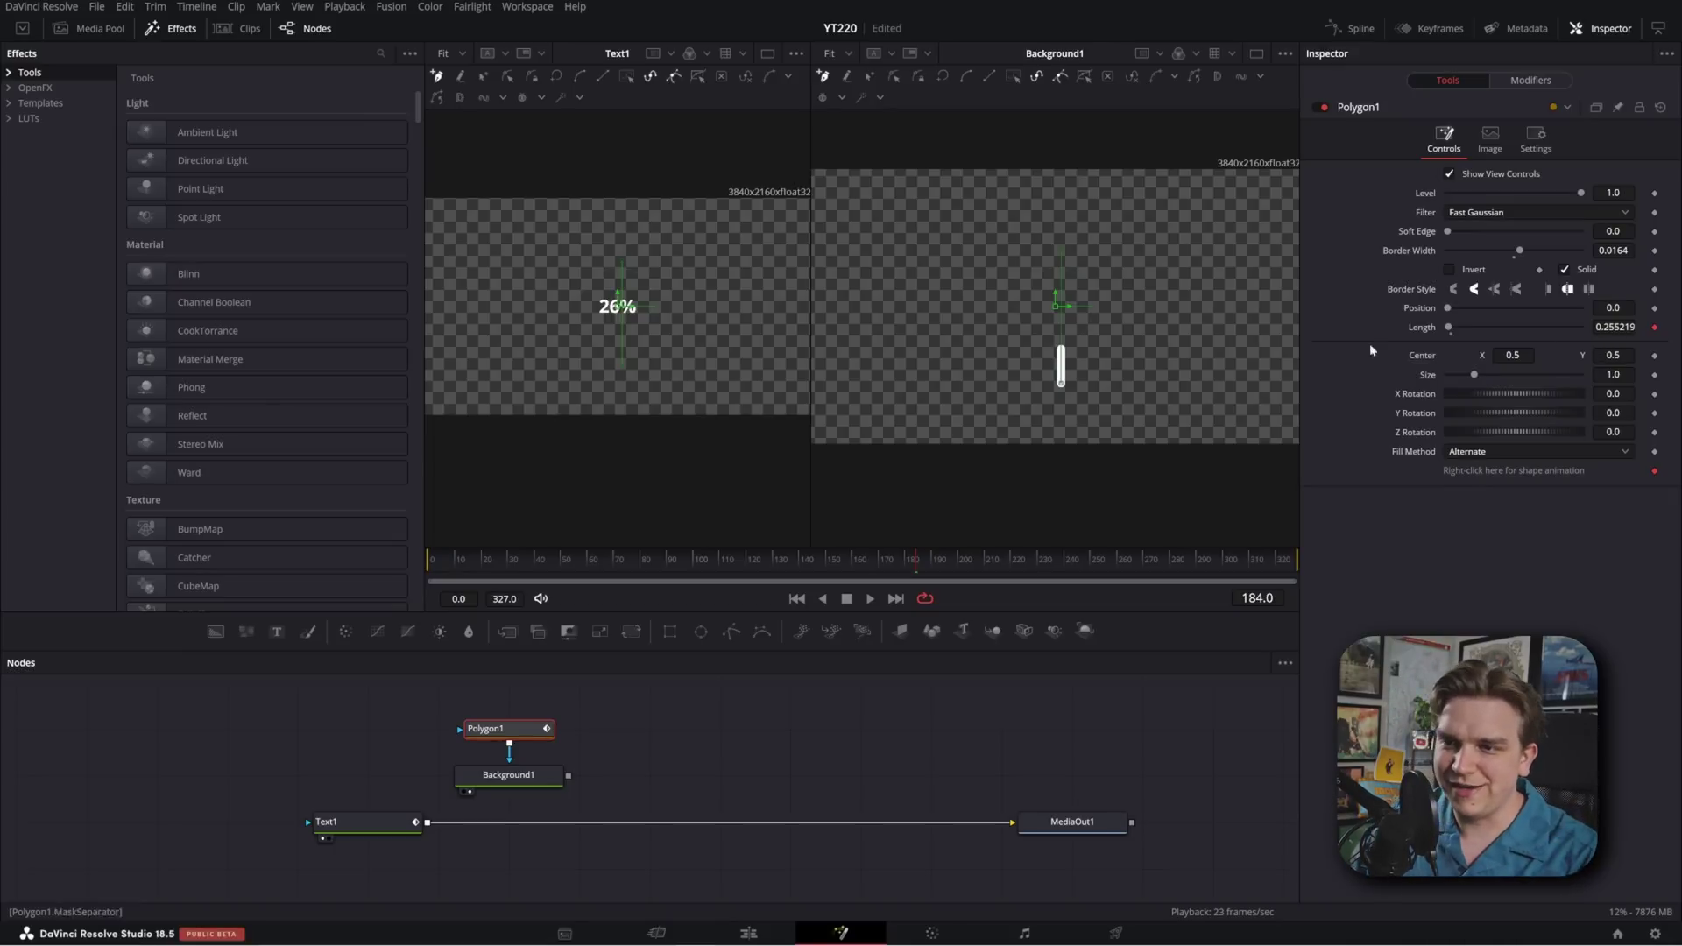
Merge Background1 over Text1 and show the resulting Merge node in the second viewer
scroll(621, 778, up, 3)
drag(744, 766, 891, 724)
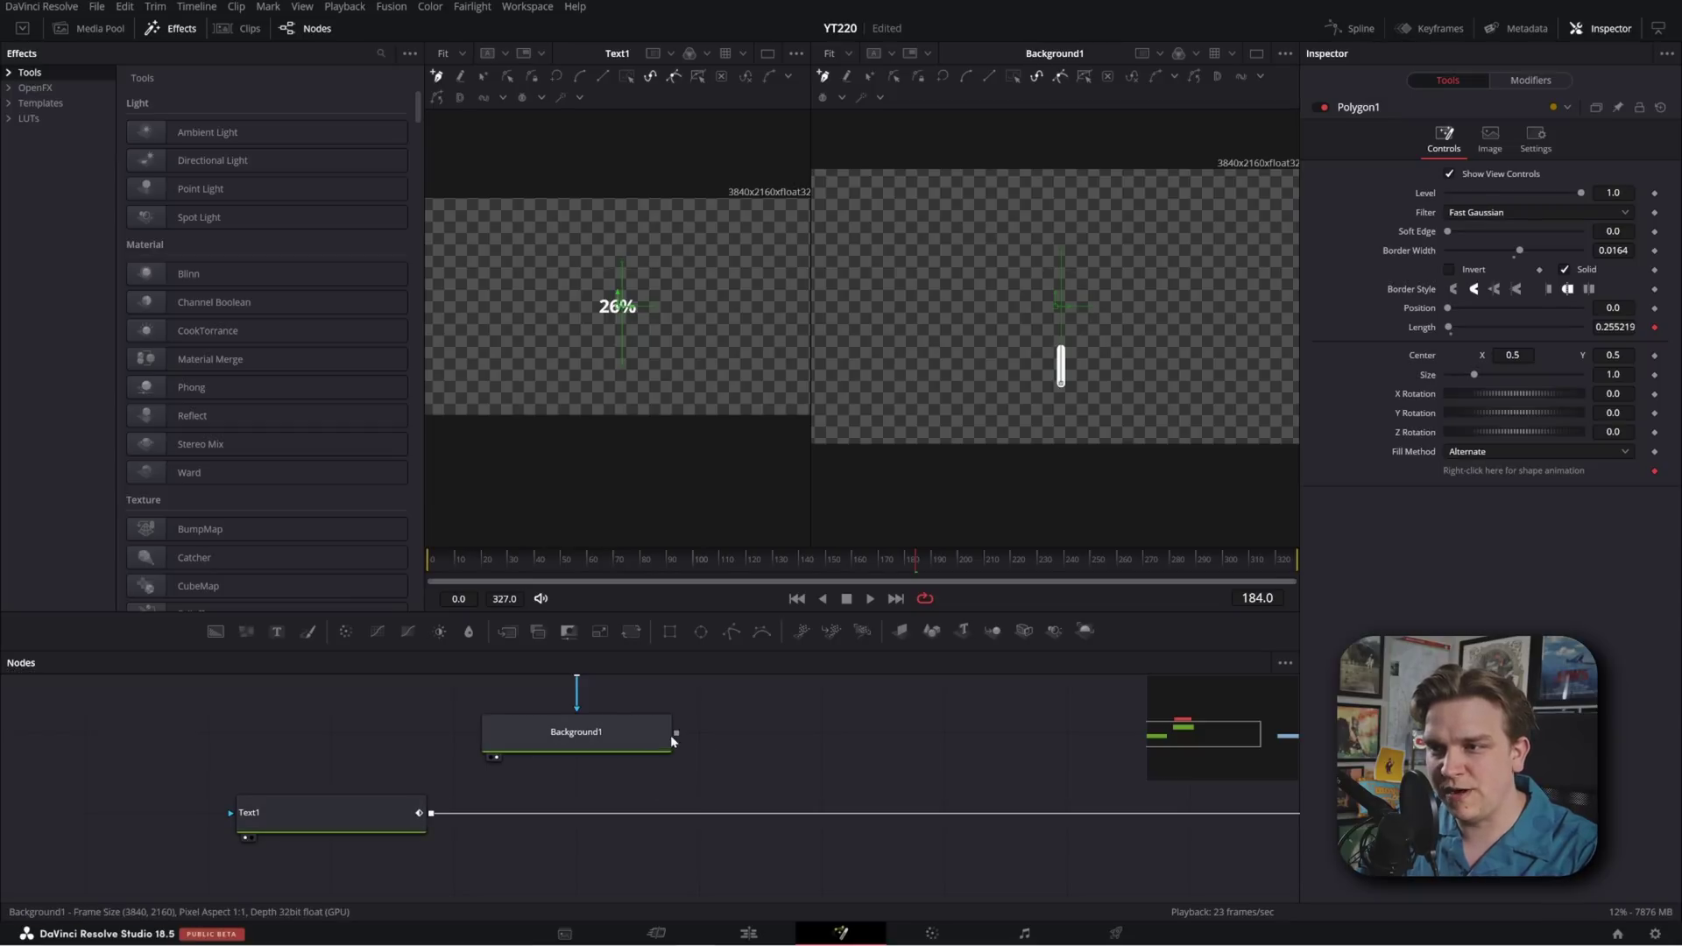
drag(677, 732, 553, 794)
drag(439, 815, 432, 815)
drag(601, 818, 963, 466)
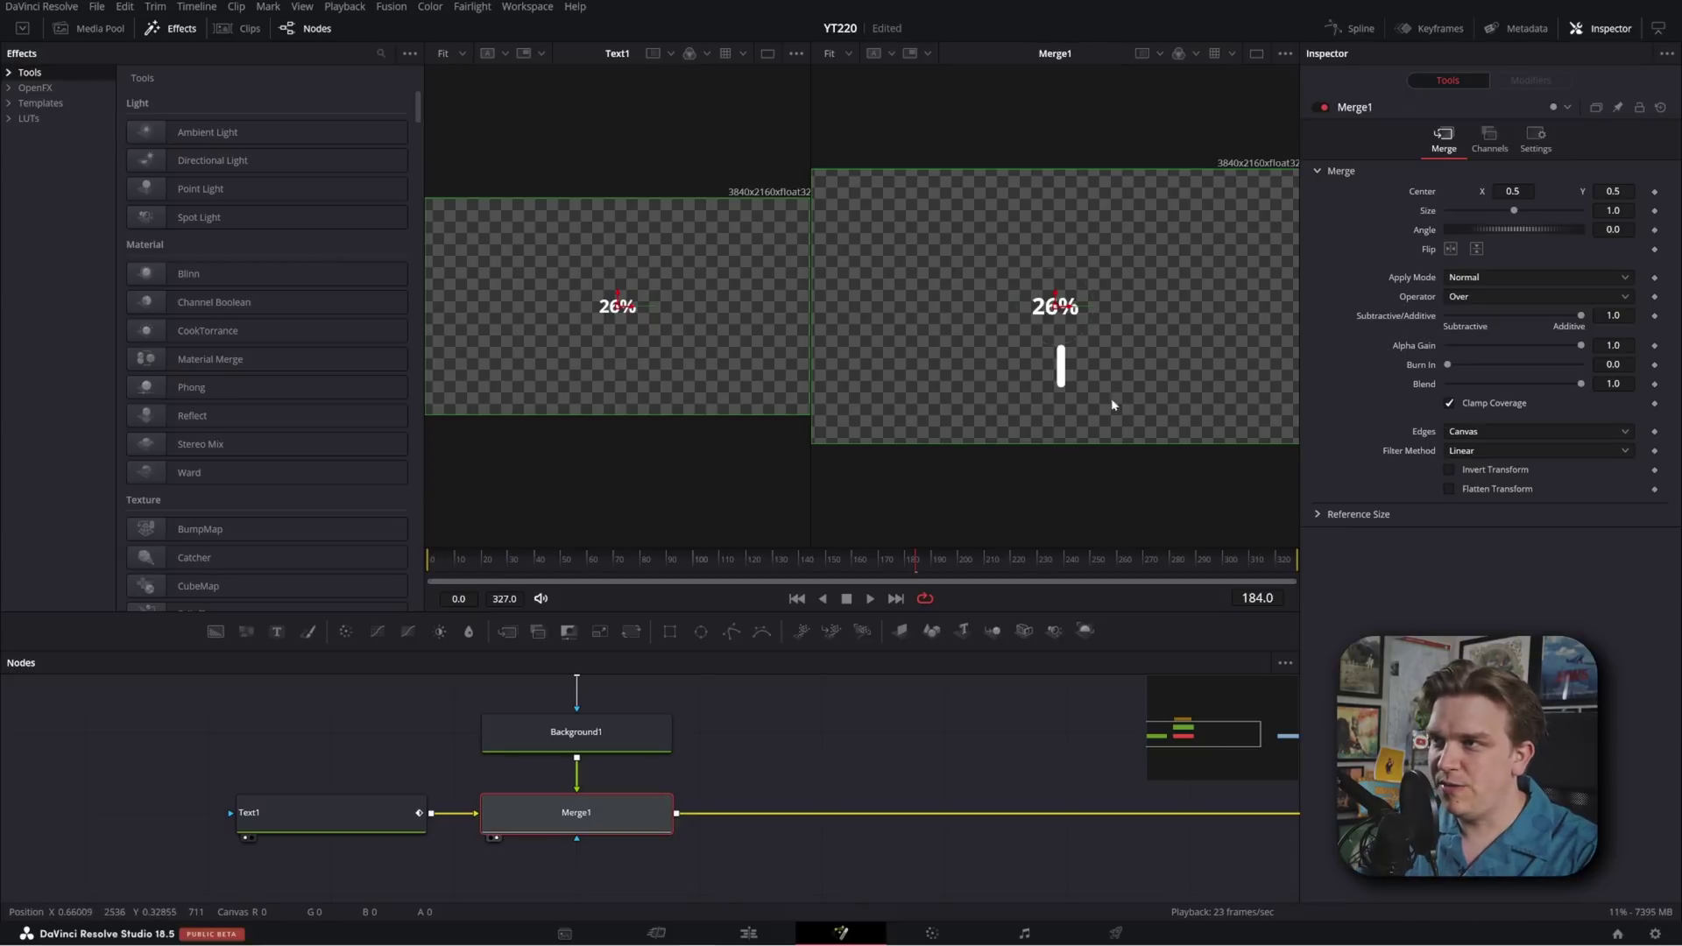
Move the Text1 percentage to just below the bar and play the animation from the start
scroll(613, 771, left, 2)
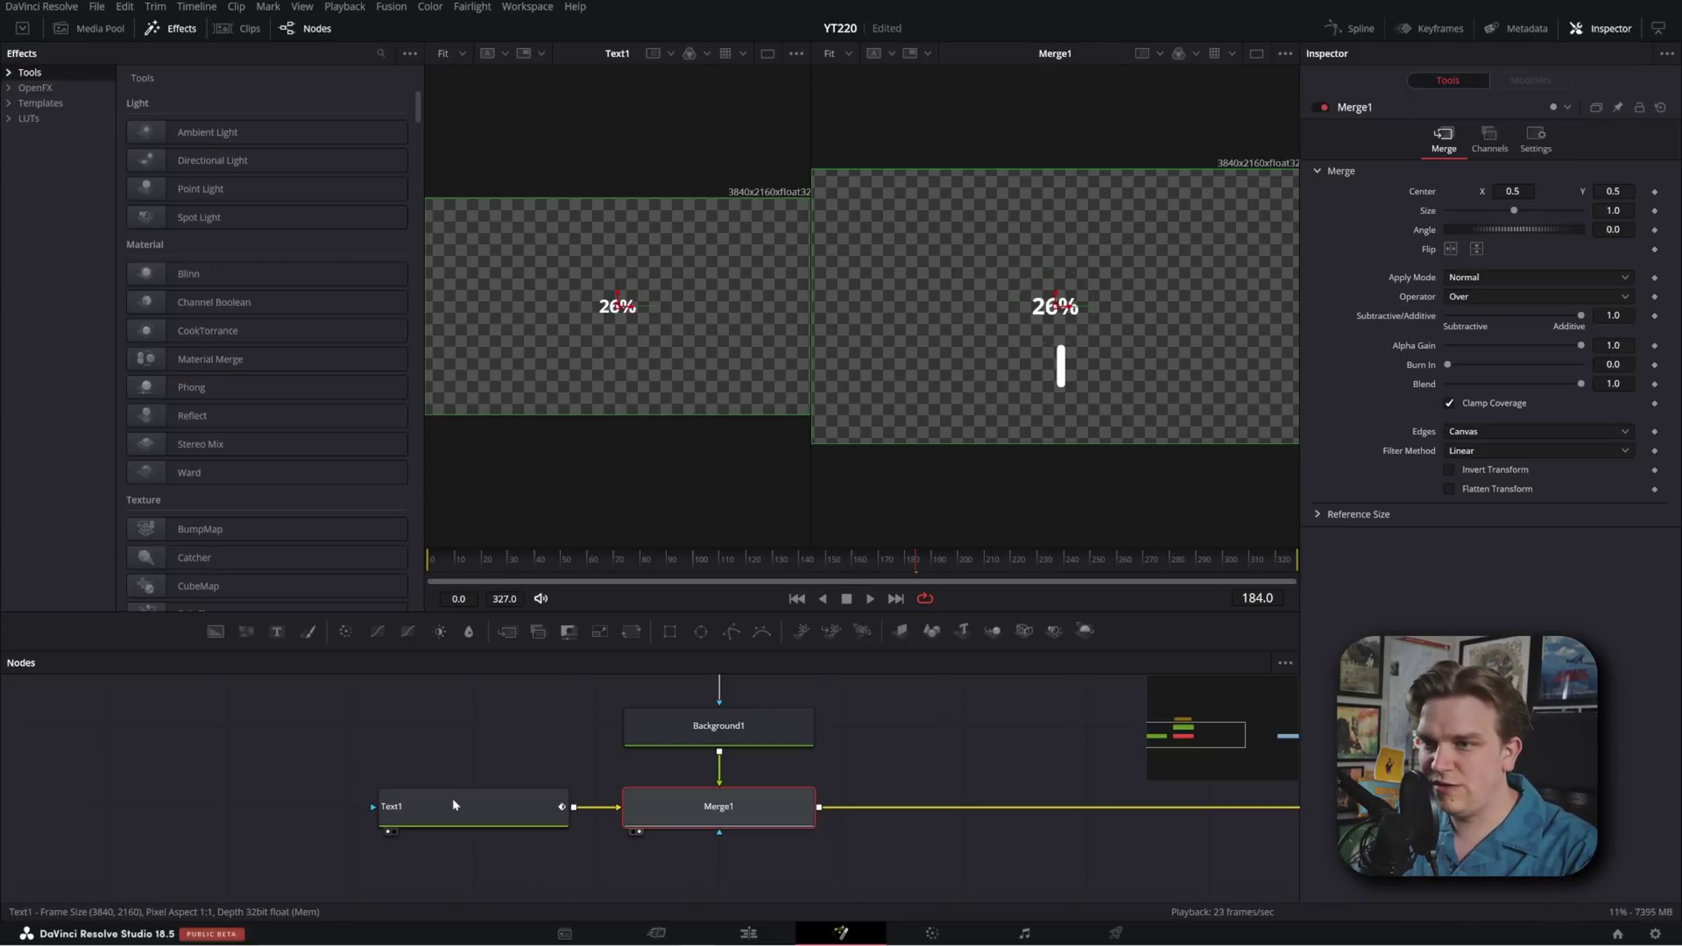
click(452, 797)
drag(1058, 324, 1061, 409)
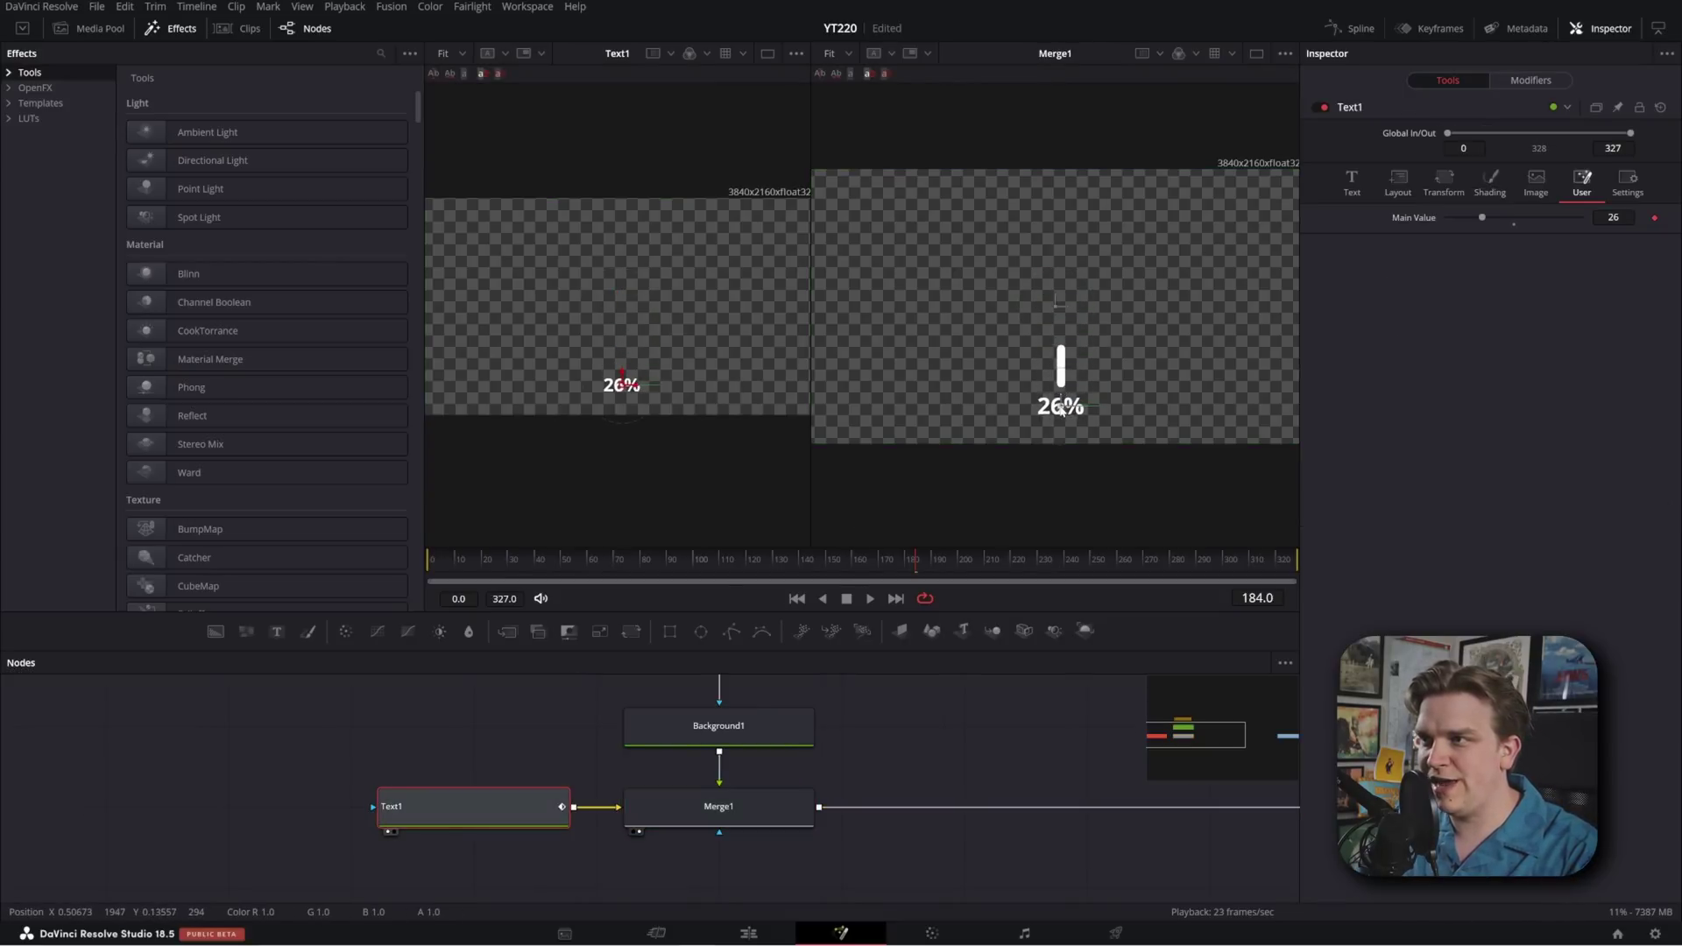
click(921, 785)
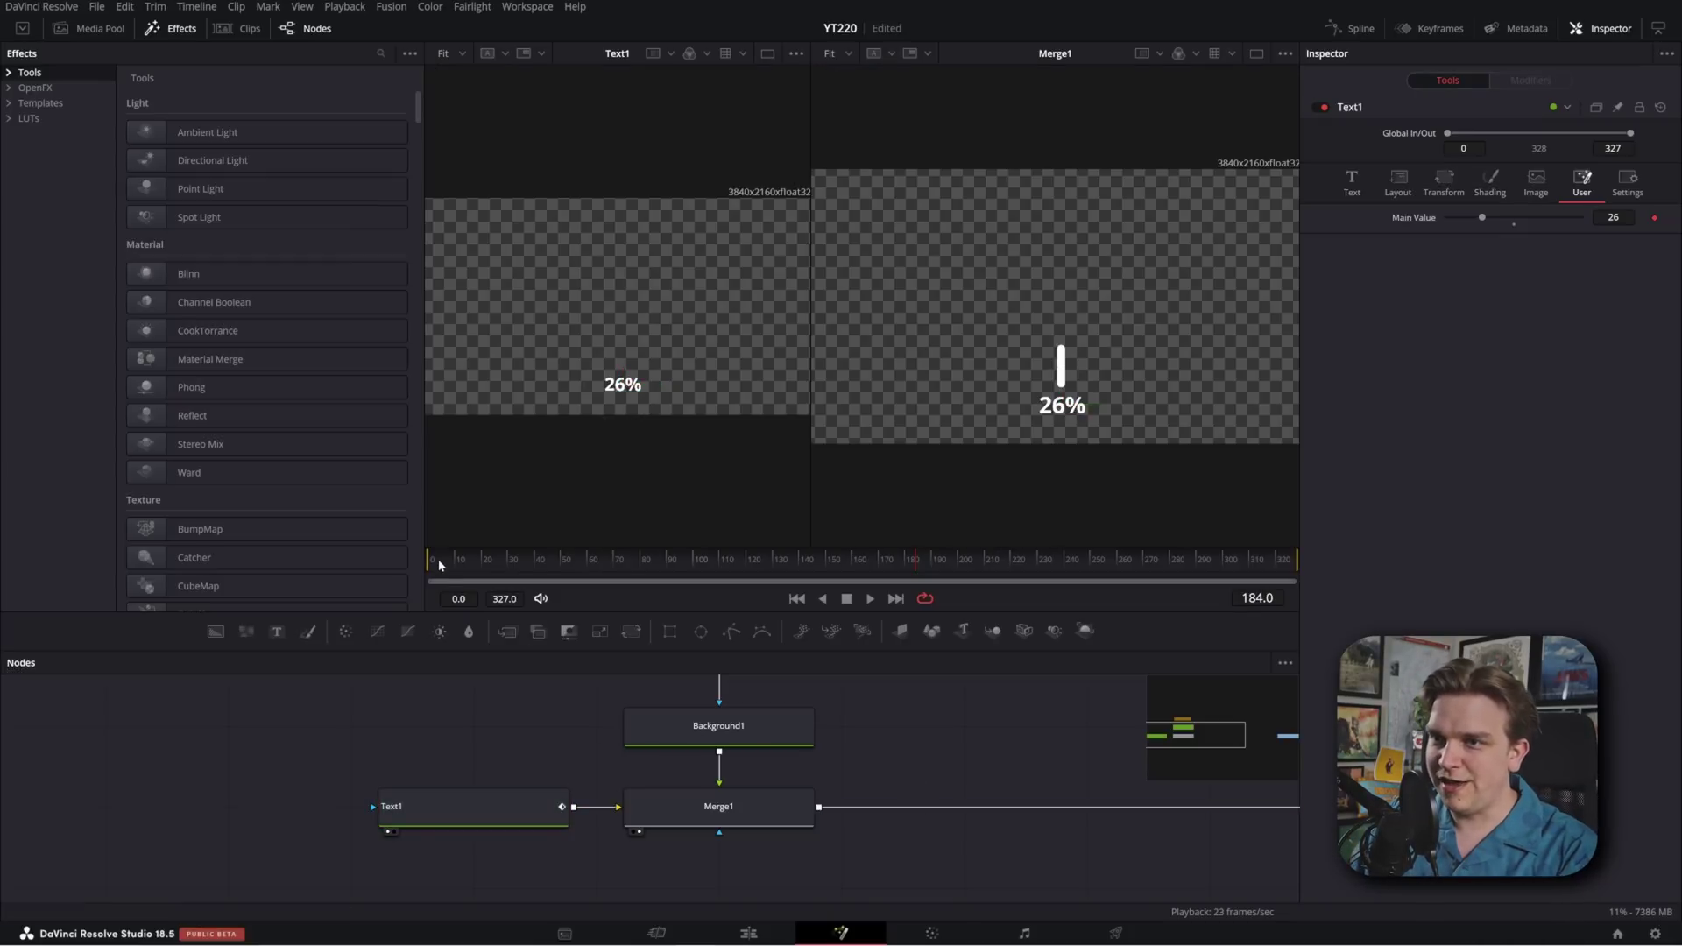
drag(439, 559, 405, 589)
key(space)
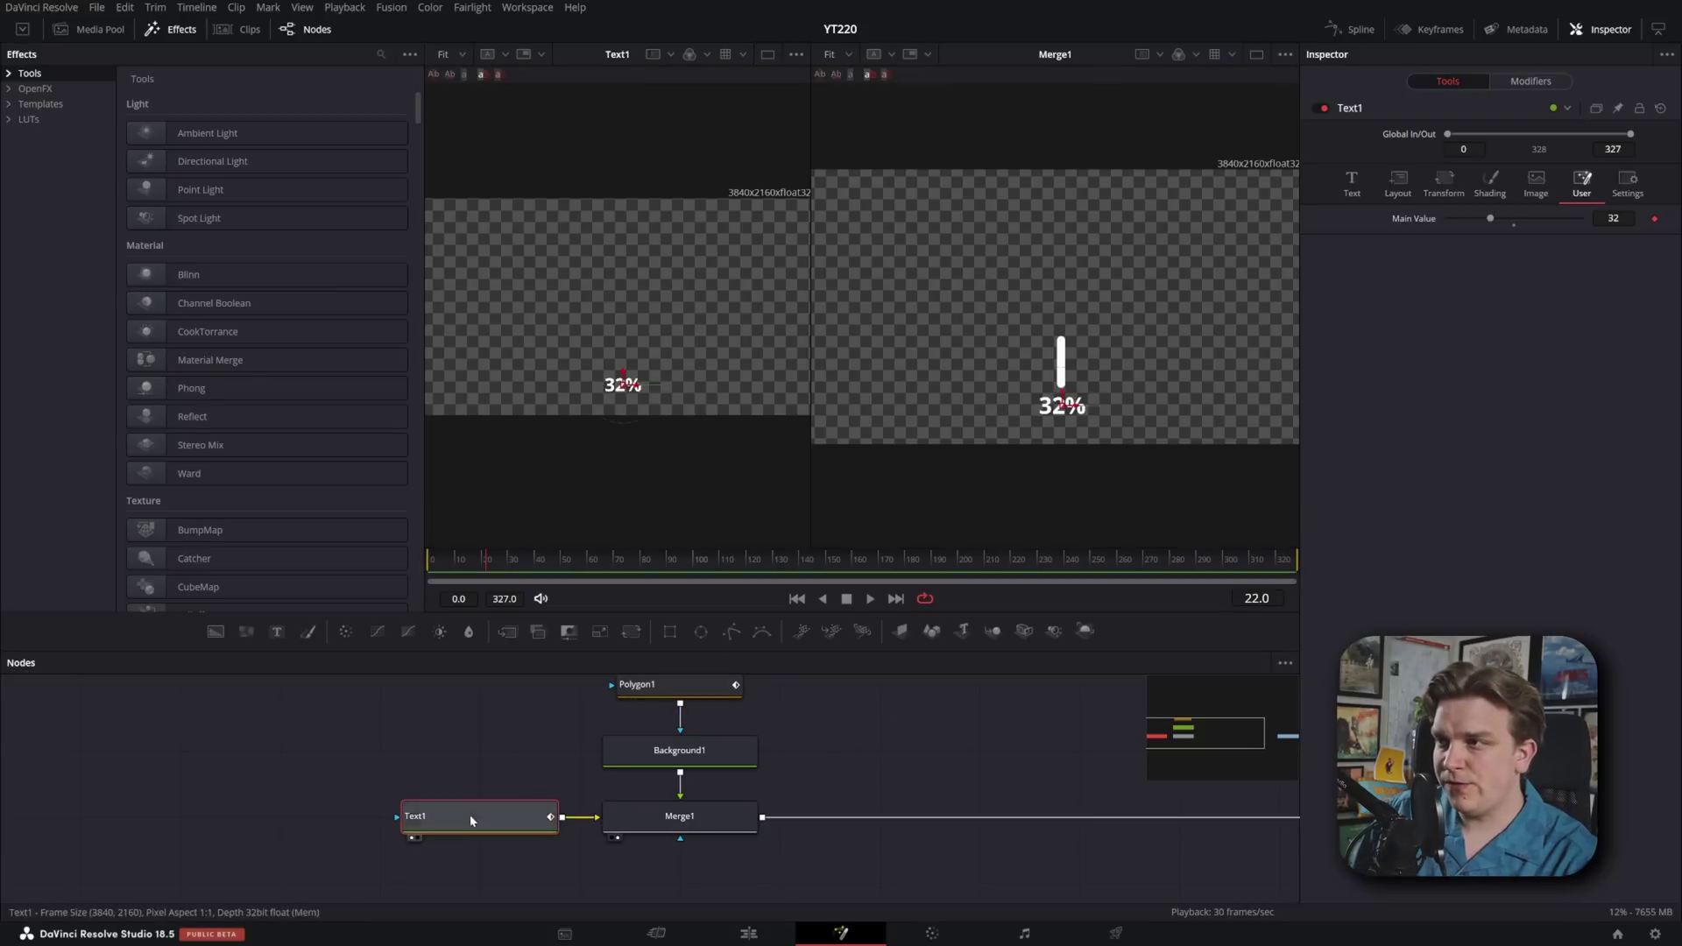
Add a Text node reading WARNING and merge it over the output of Merge1
click(473, 810)
scroll(1117, 334, down, 2)
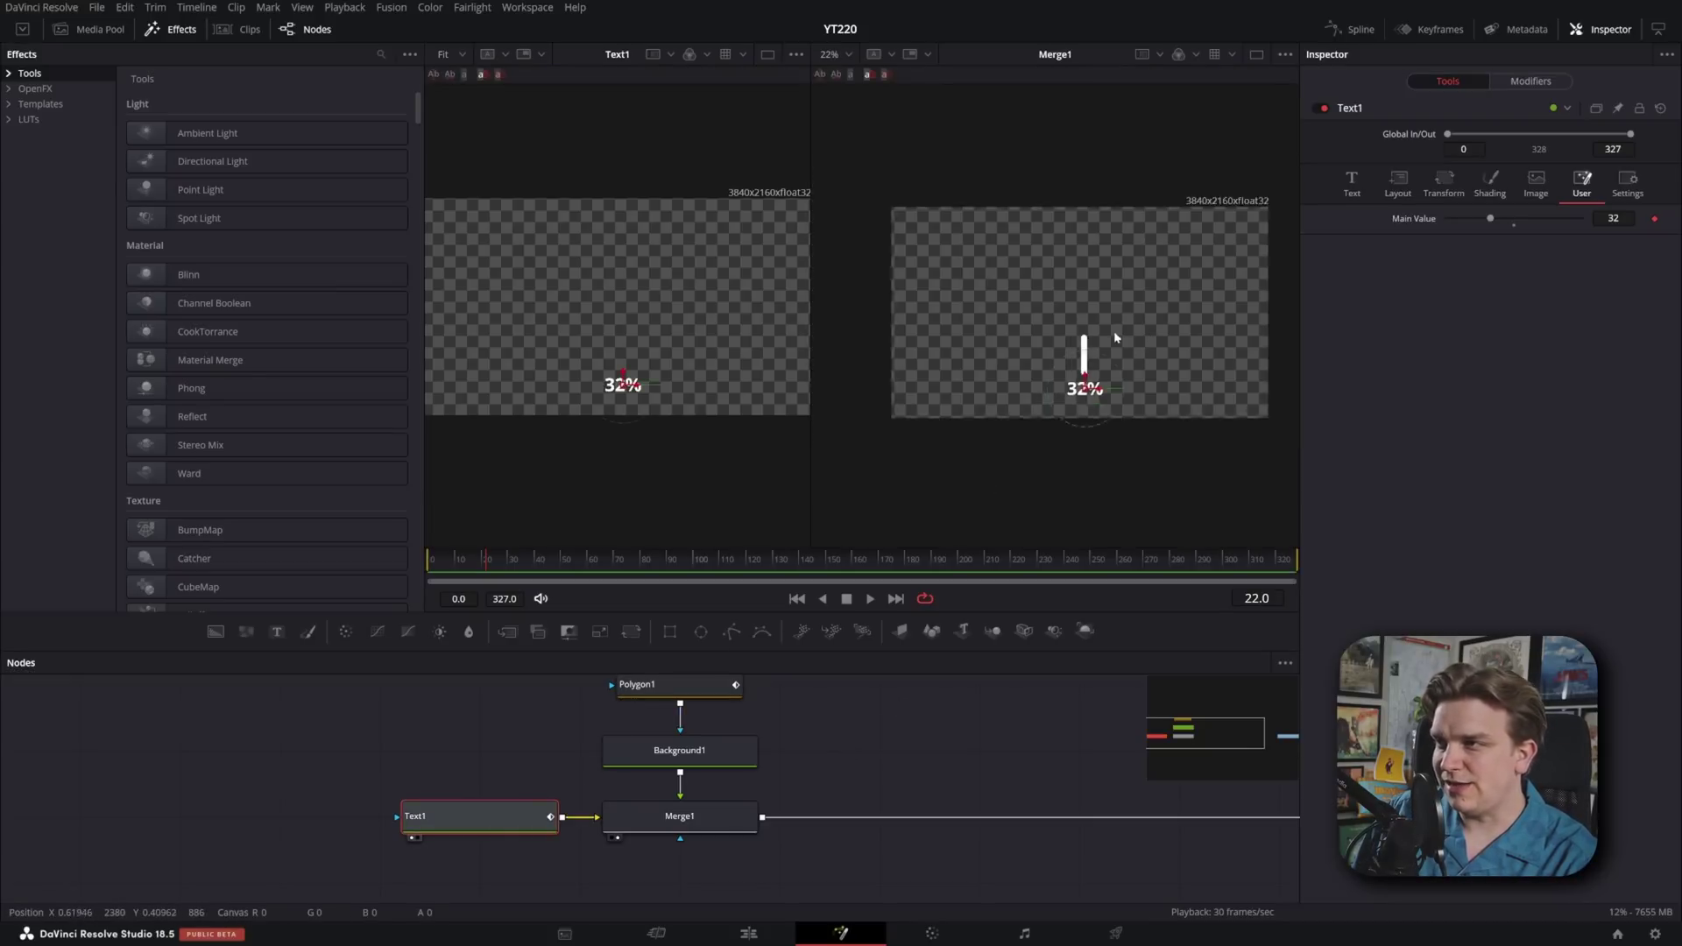
scroll(802, 750, down, 1)
drag(802, 750, 560, 772)
click(560, 772)
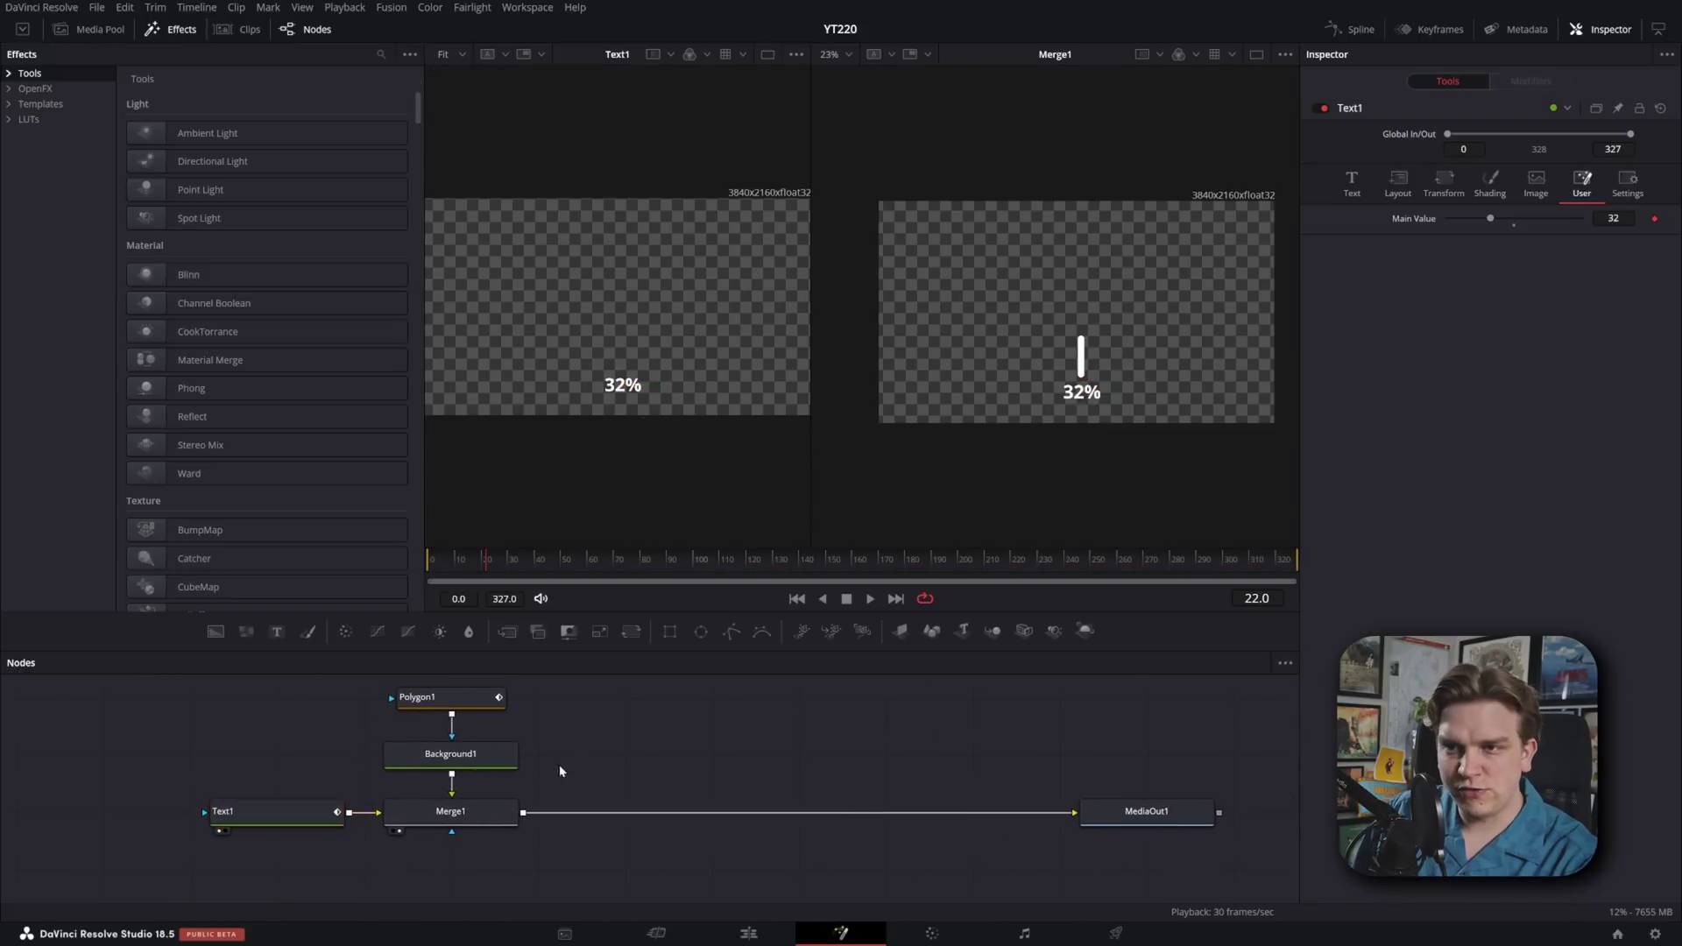
click(278, 635)
key(ctrl+z)
click(273, 633)
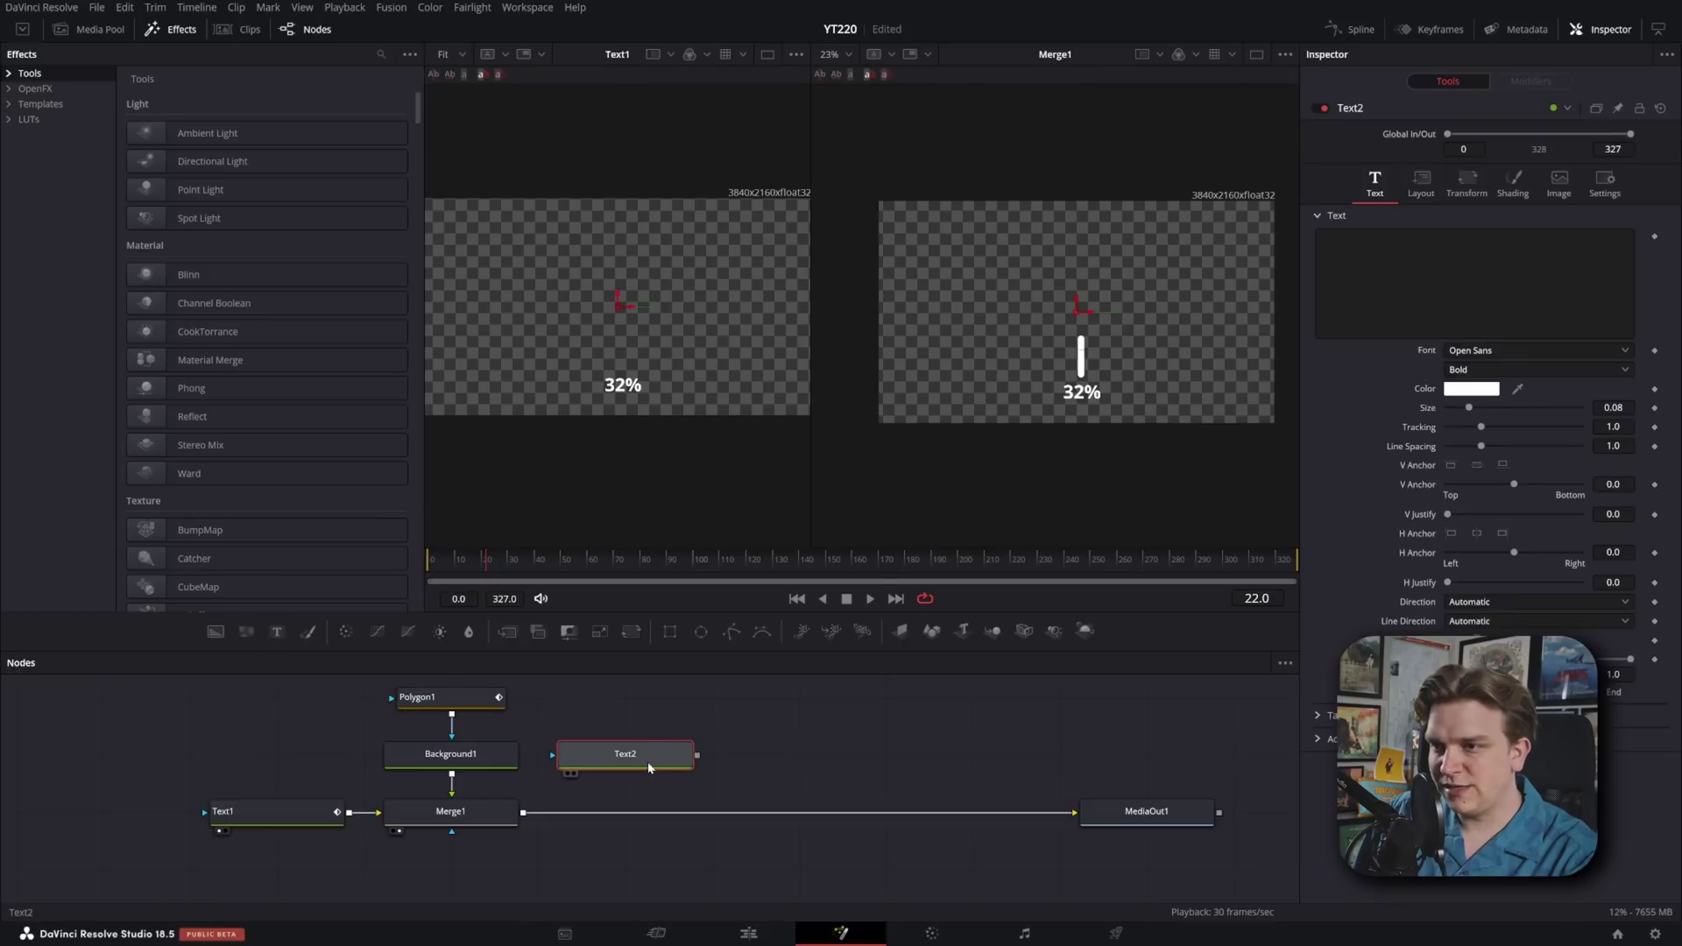
click(1437, 297)
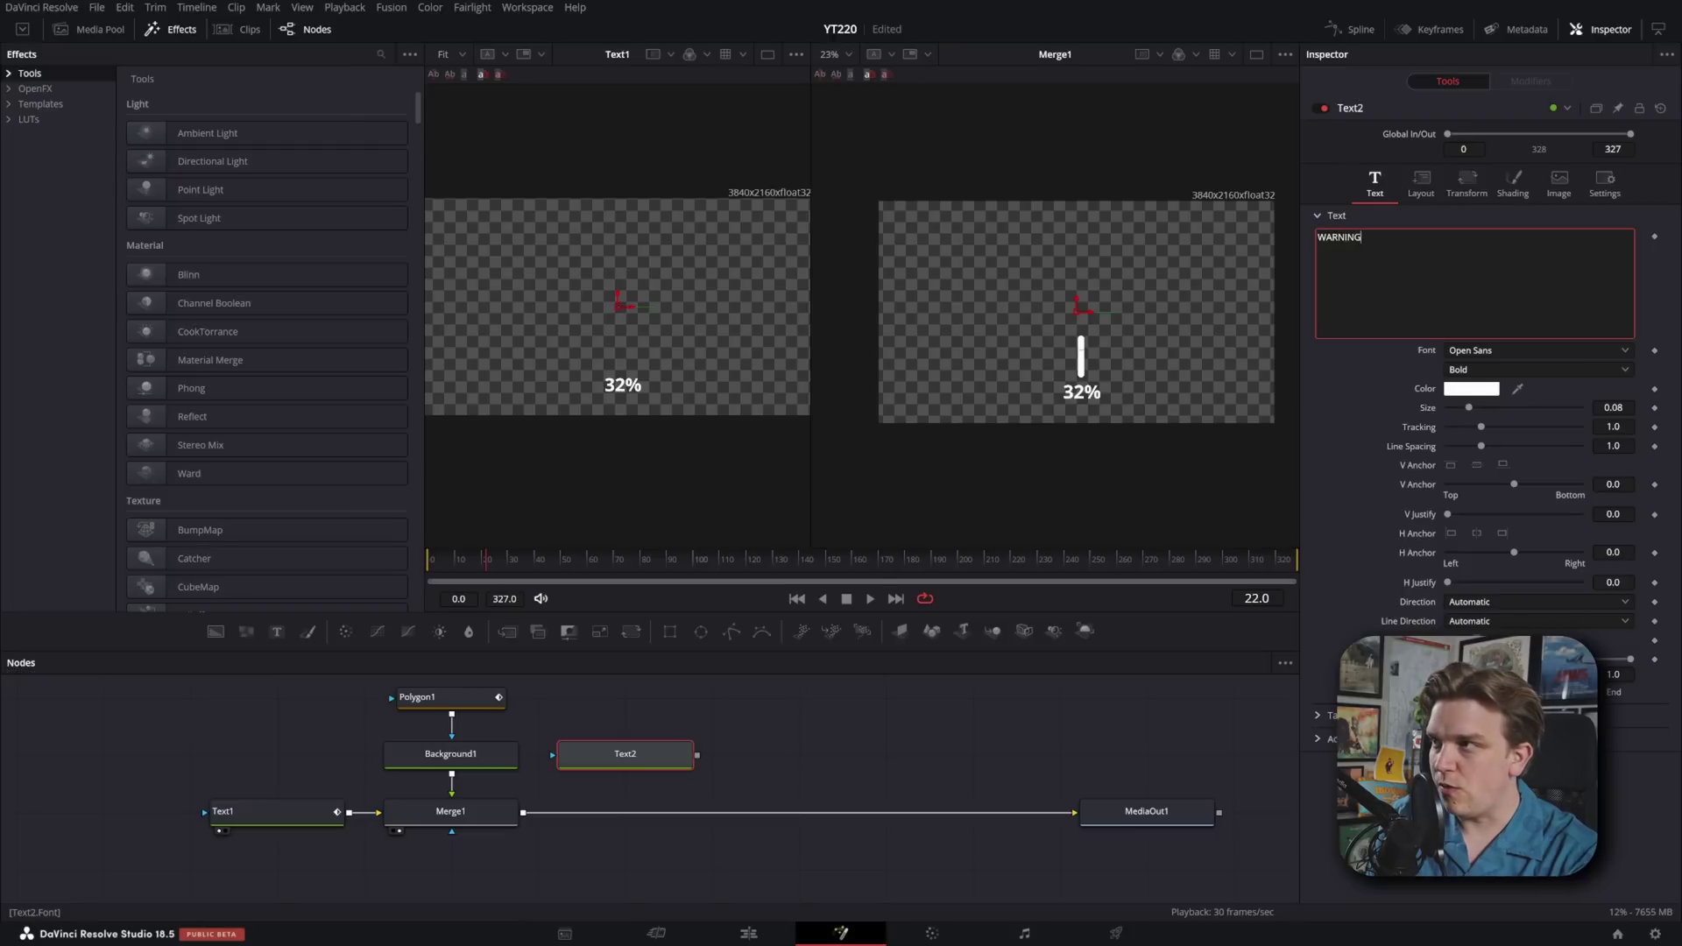
drag(696, 755, 524, 815)
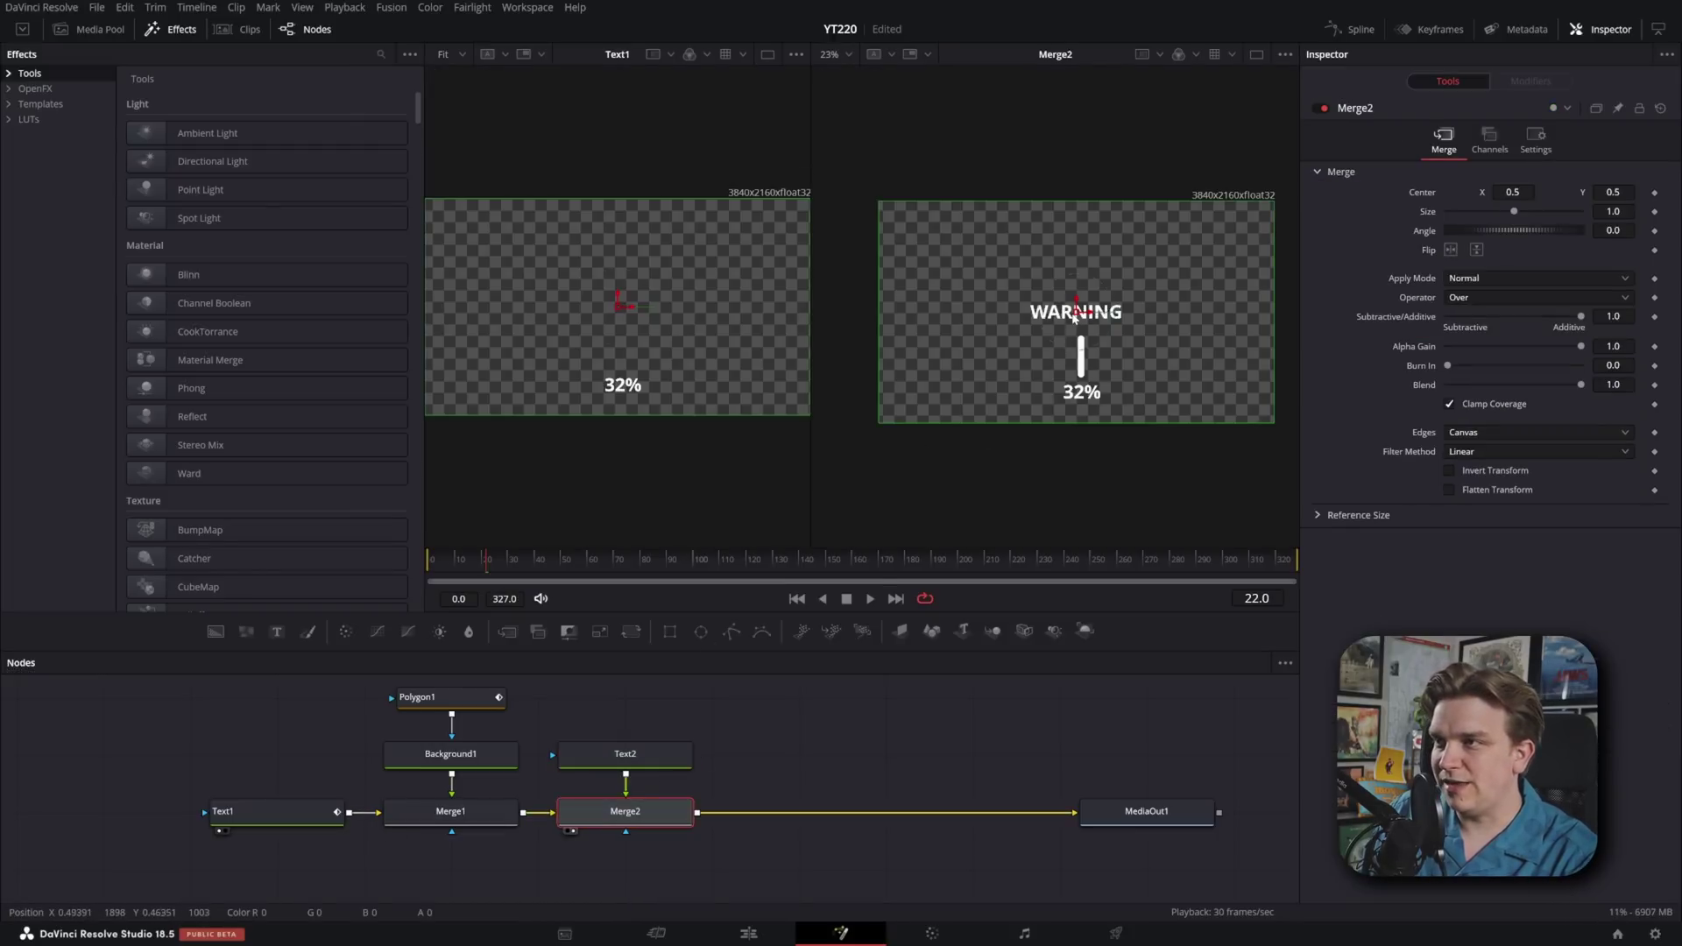
Enlarge the WARNING text to a size of about 0.16 and shift it to the left of the frame's centre
click(625, 754)
mouse_move(1613, 408)
mouse_down()
mouse_move(1633, 407)
mouse_move(1617, 407)
mouse_up()
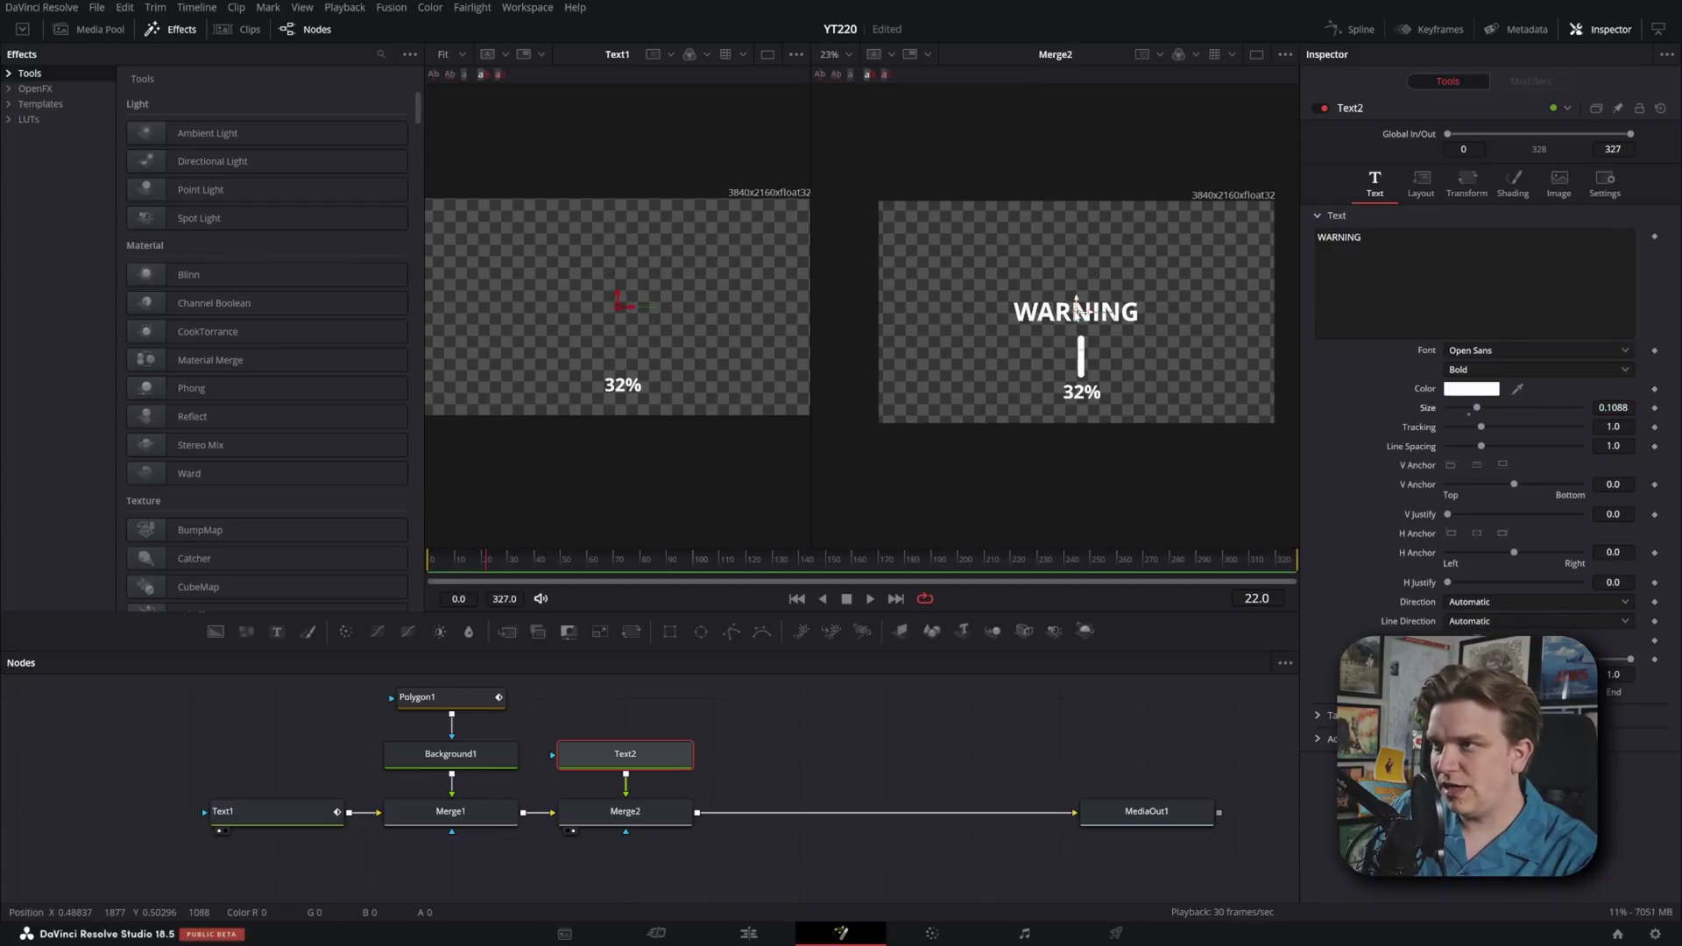
drag(1078, 305, 1029, 326)
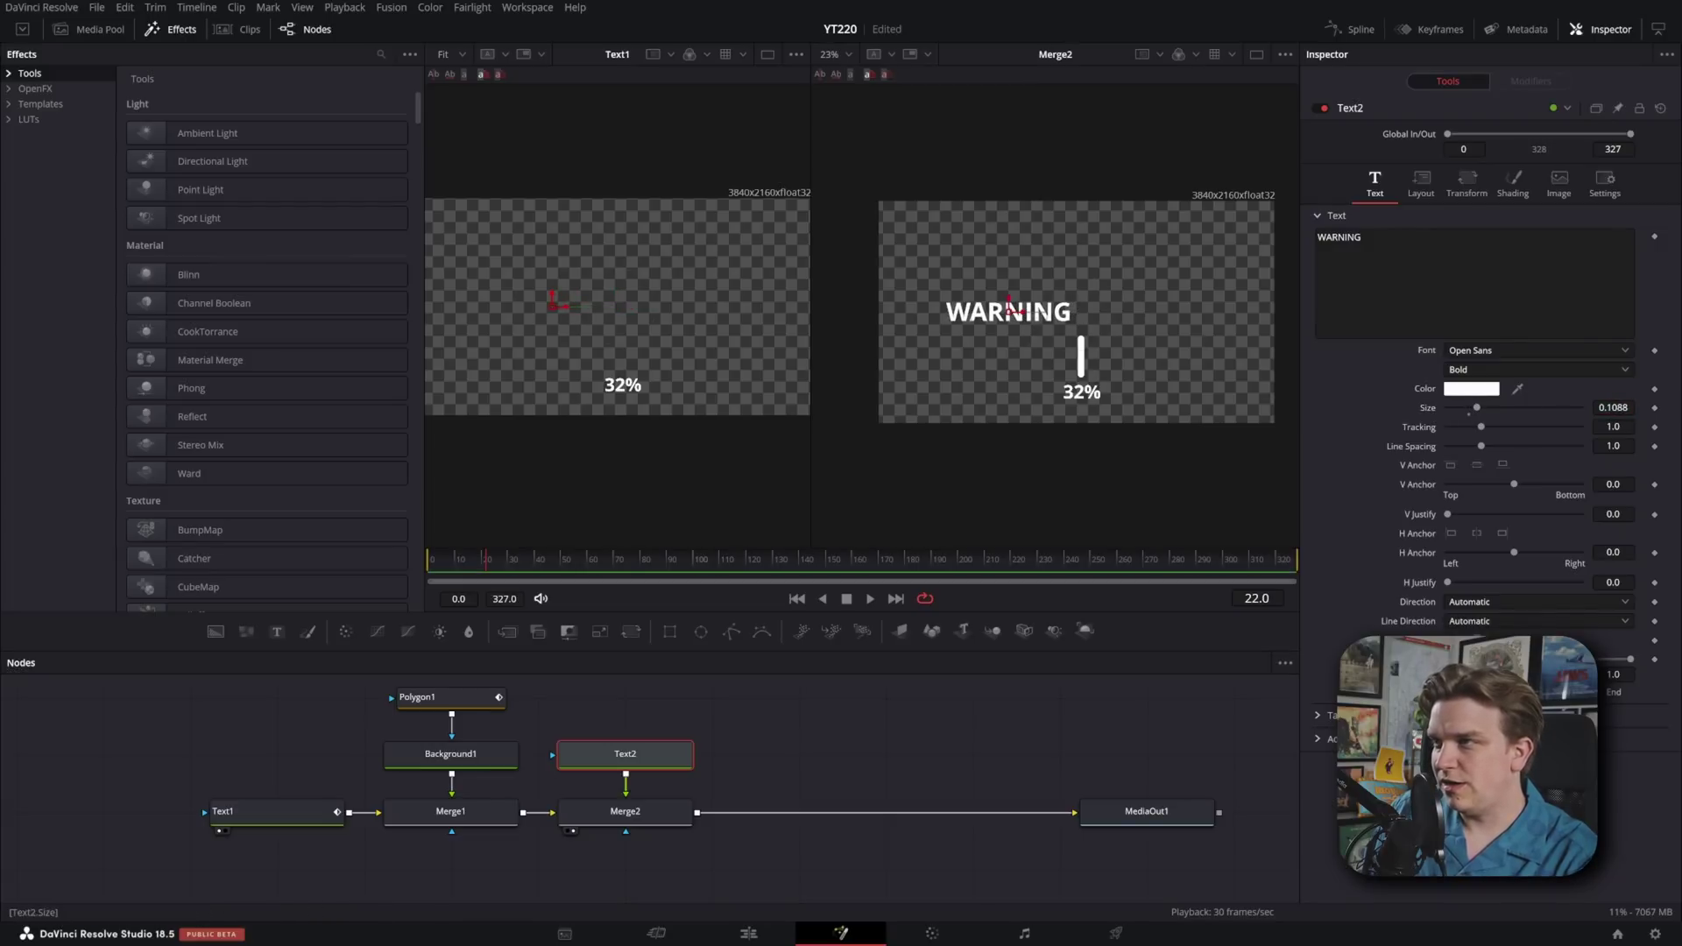
mouse_move(1613, 408)
mouse_down()
mouse_move(1669, 407)
mouse_move(1630, 407)
mouse_up()
drag(1007, 327, 1025, 324)
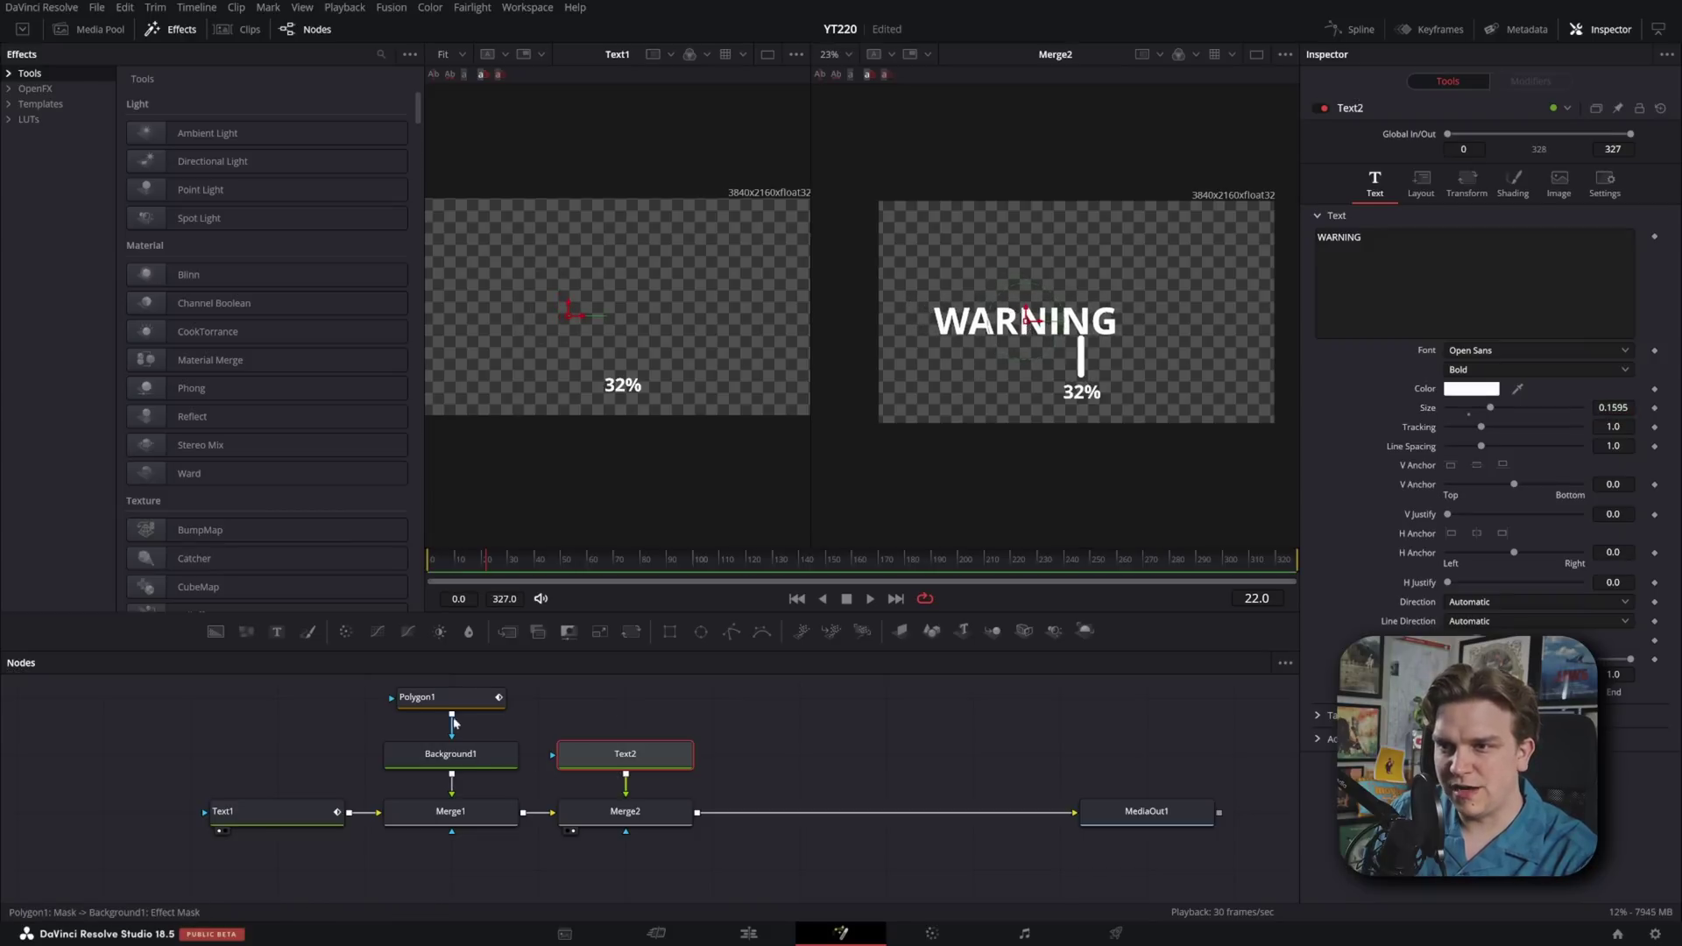
Move the Polygon1 bar and the Text1 percentage to the right of the WARNING text, and scrub through the animation
click(435, 700)
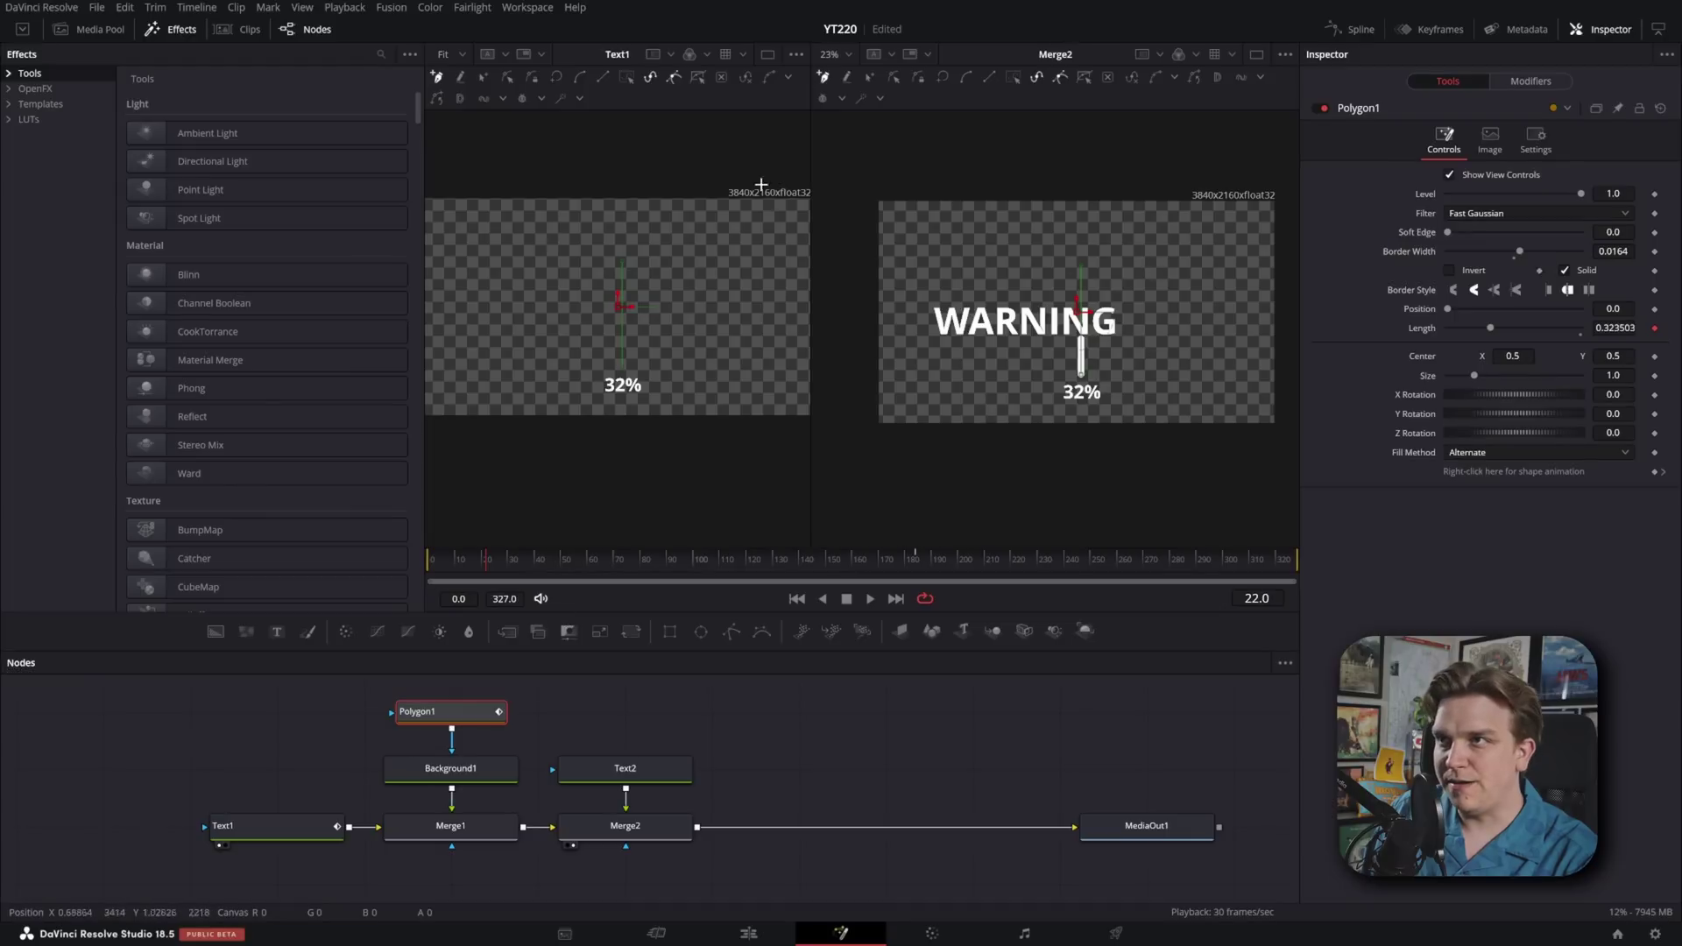
click(870, 81)
drag(1027, 234, 1151, 384)
click(261, 827)
mouse_move(672, 564)
mouse_down()
mouse_move(457, 565)
mouse_move(645, 565)
mouse_up()
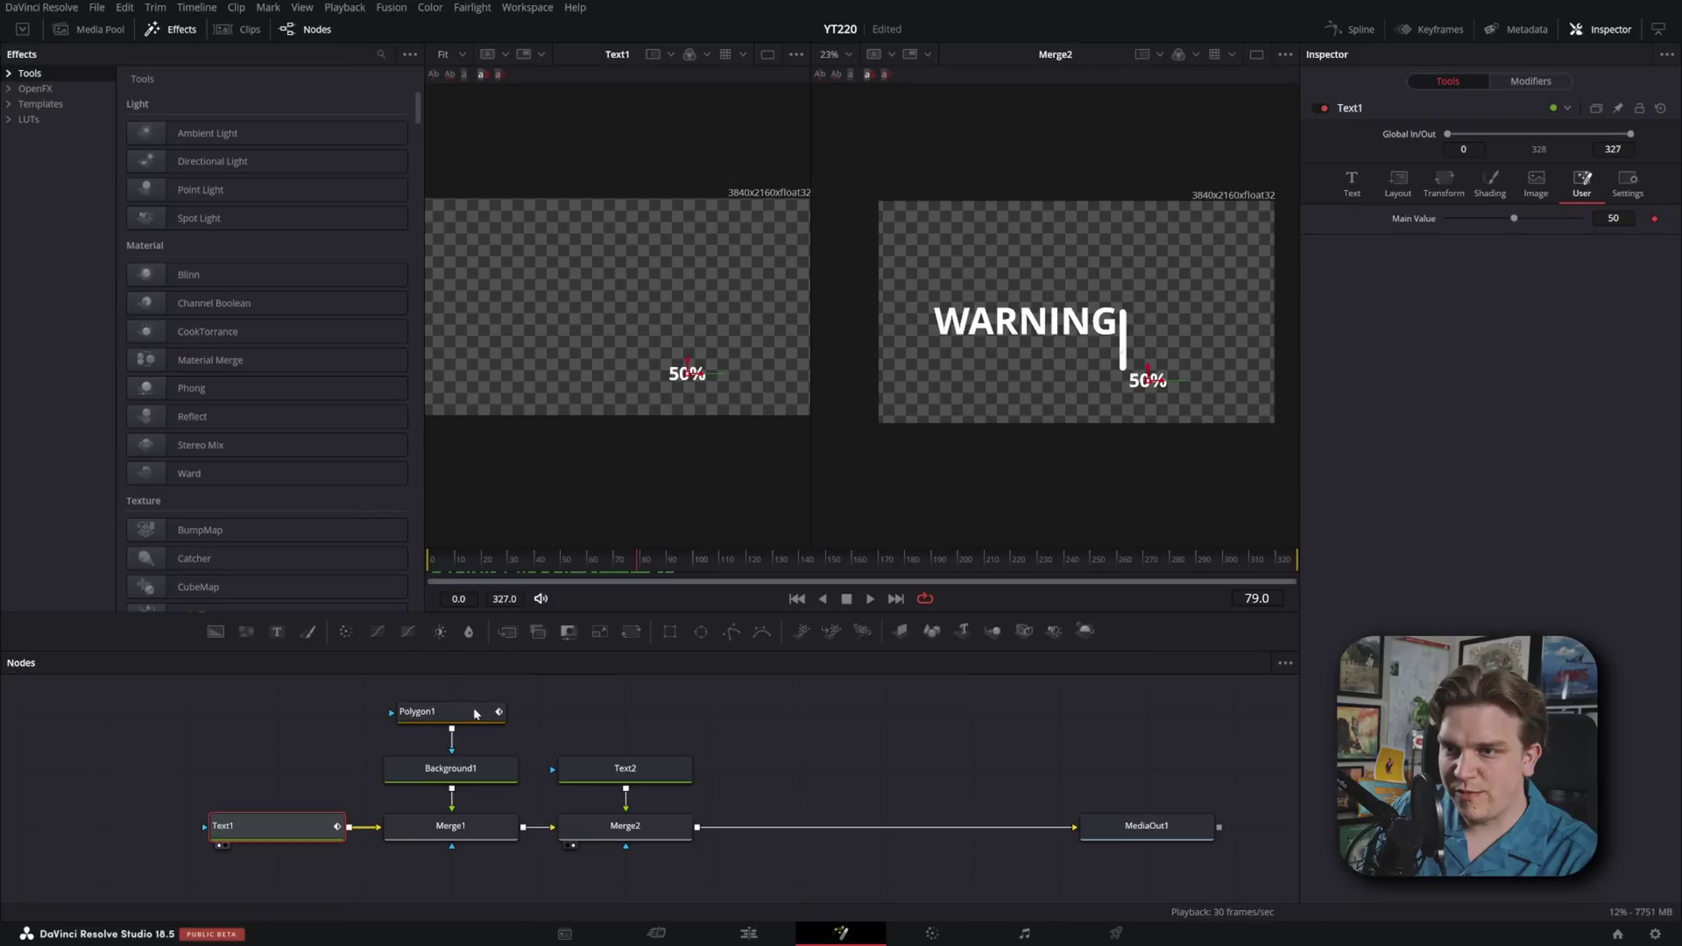
Remove the shape animation from the Polygon1 mask
click(434, 711)
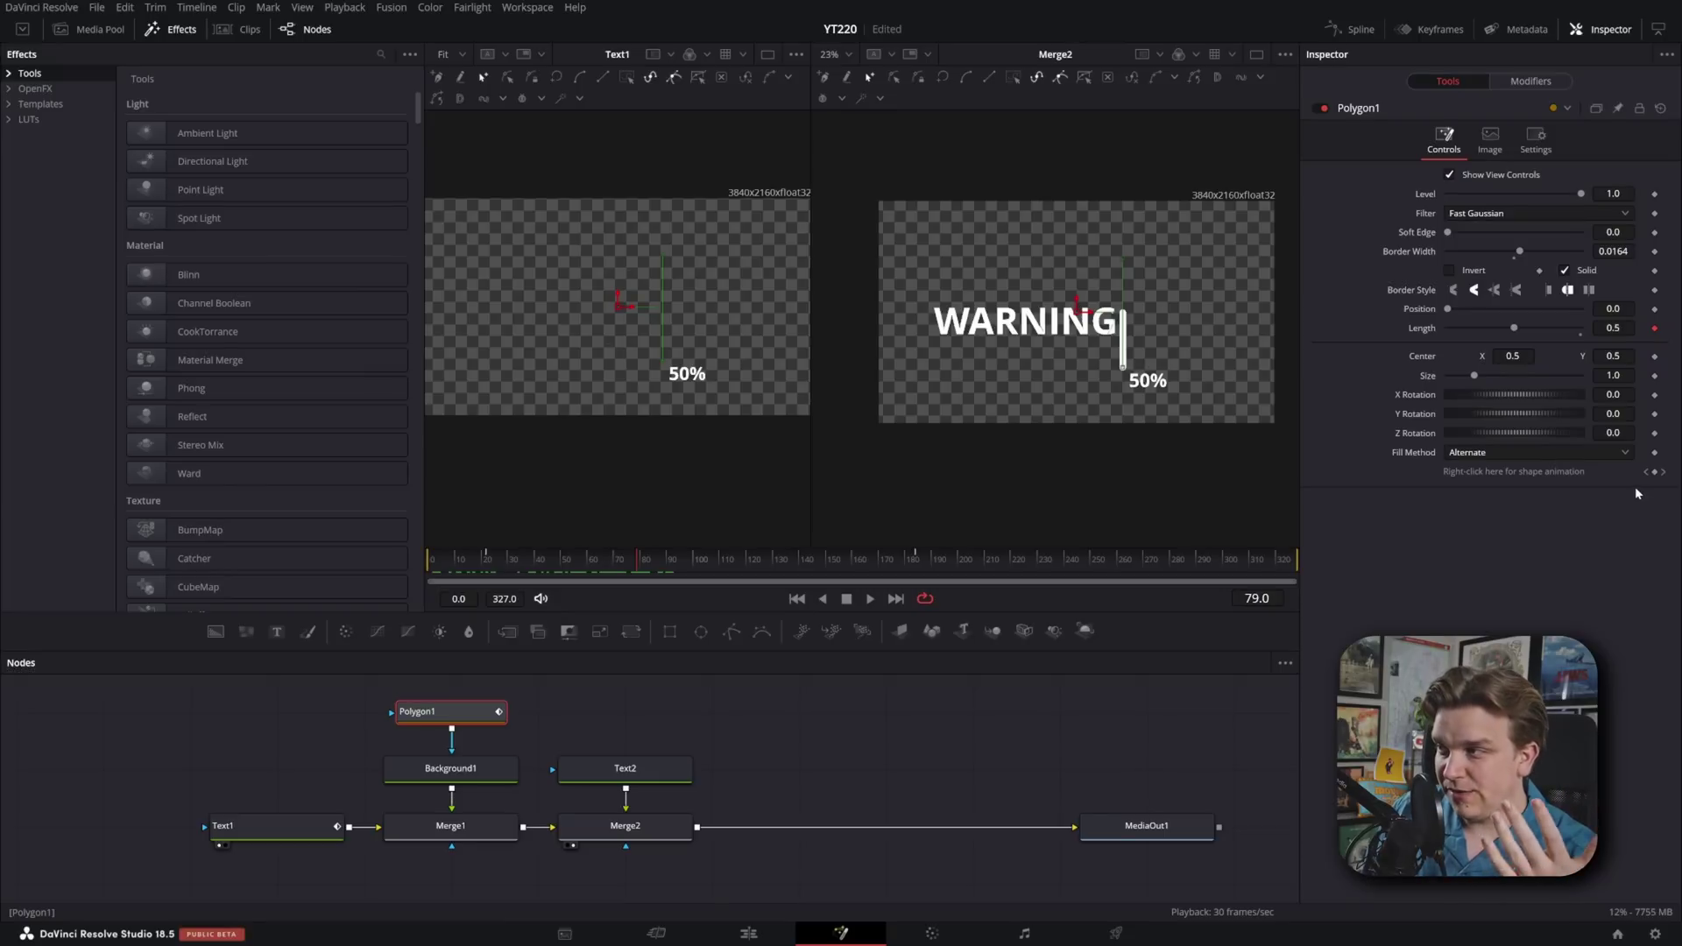
right_click(1475, 466)
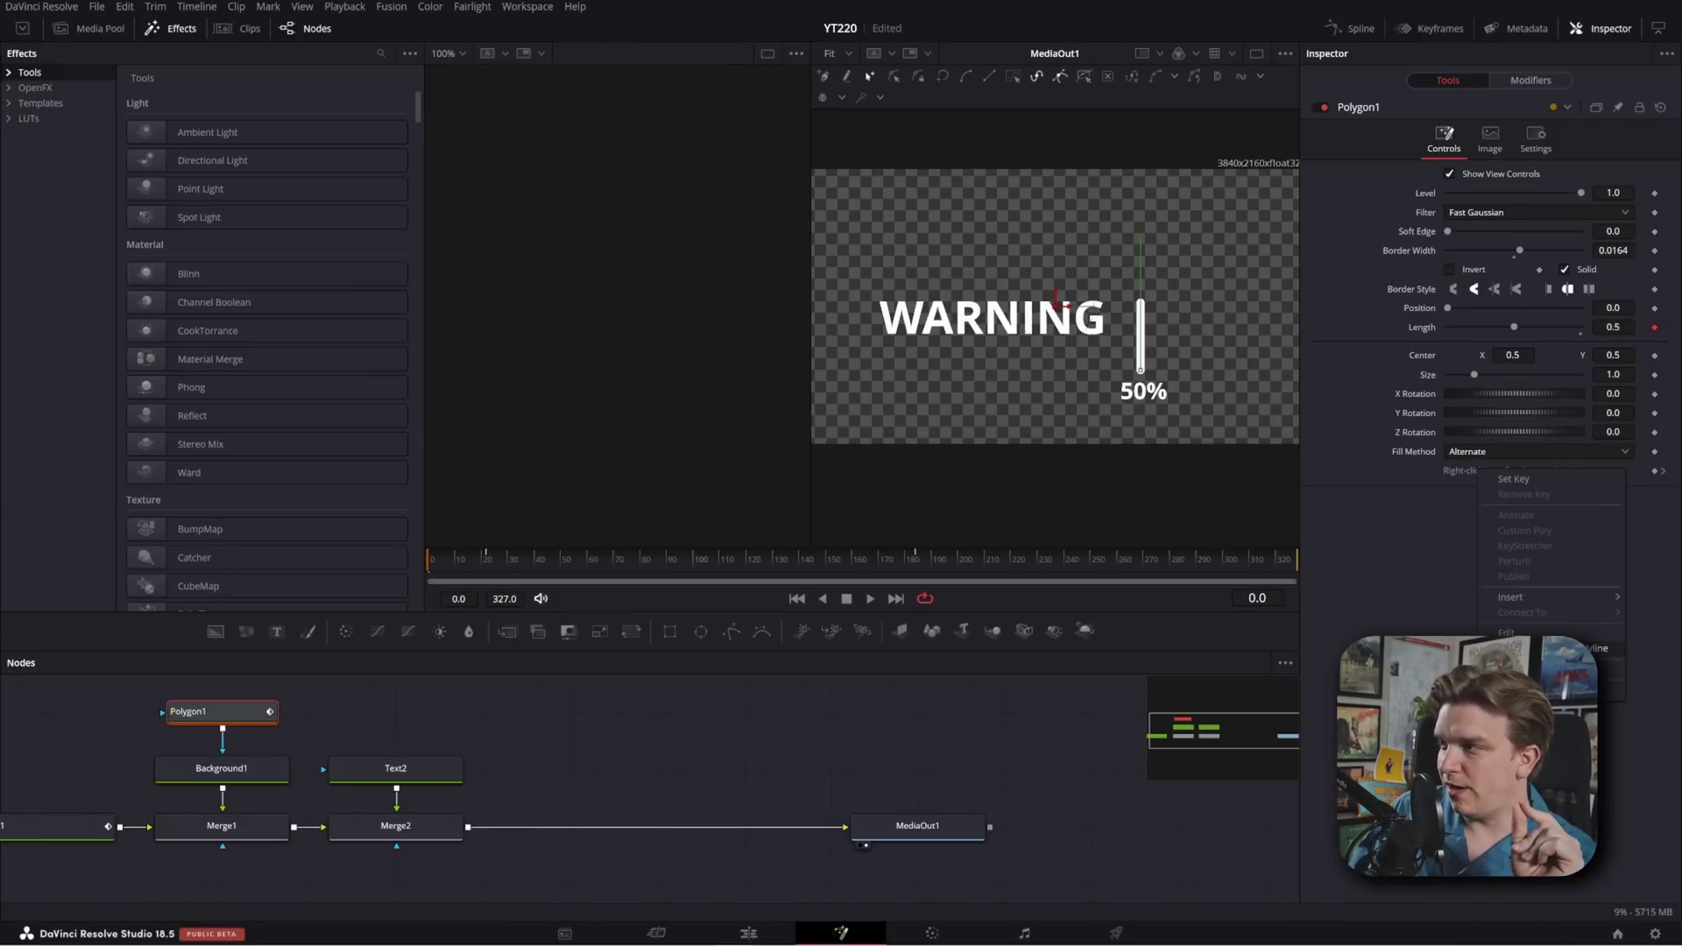
click(1540, 648)
Play the composition and switch to a single enlarged view of MediaOut1
key(space)
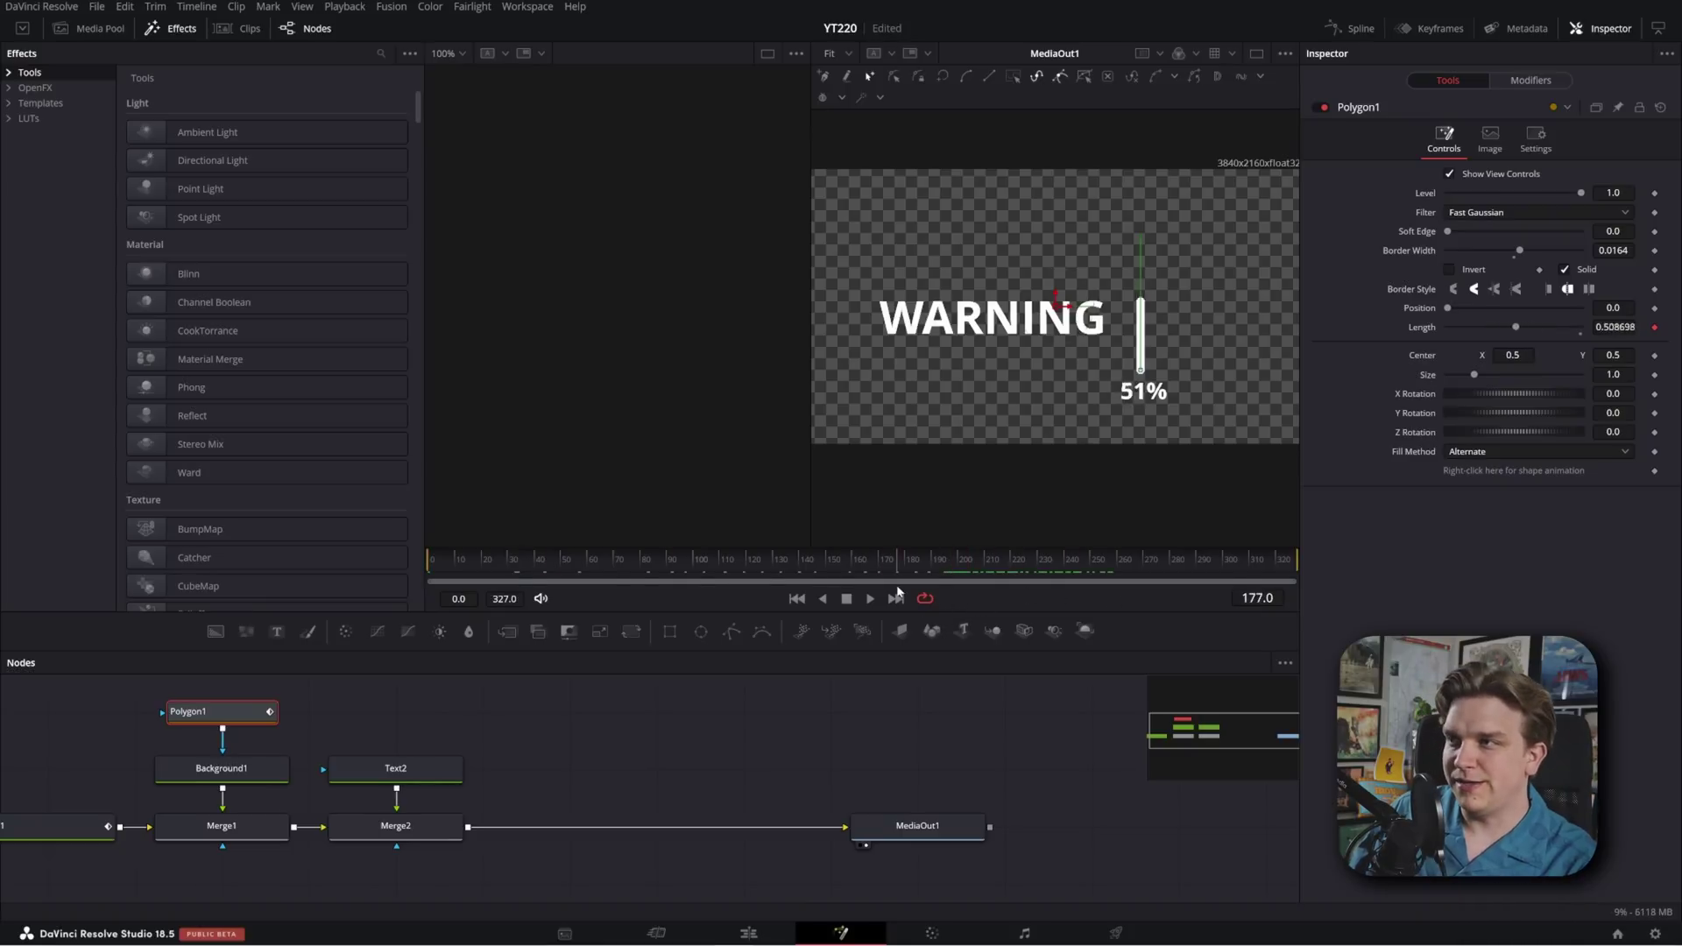
click(1256, 53)
scroll(858, 261, up, 1)
scroll(858, 261, down, 7)
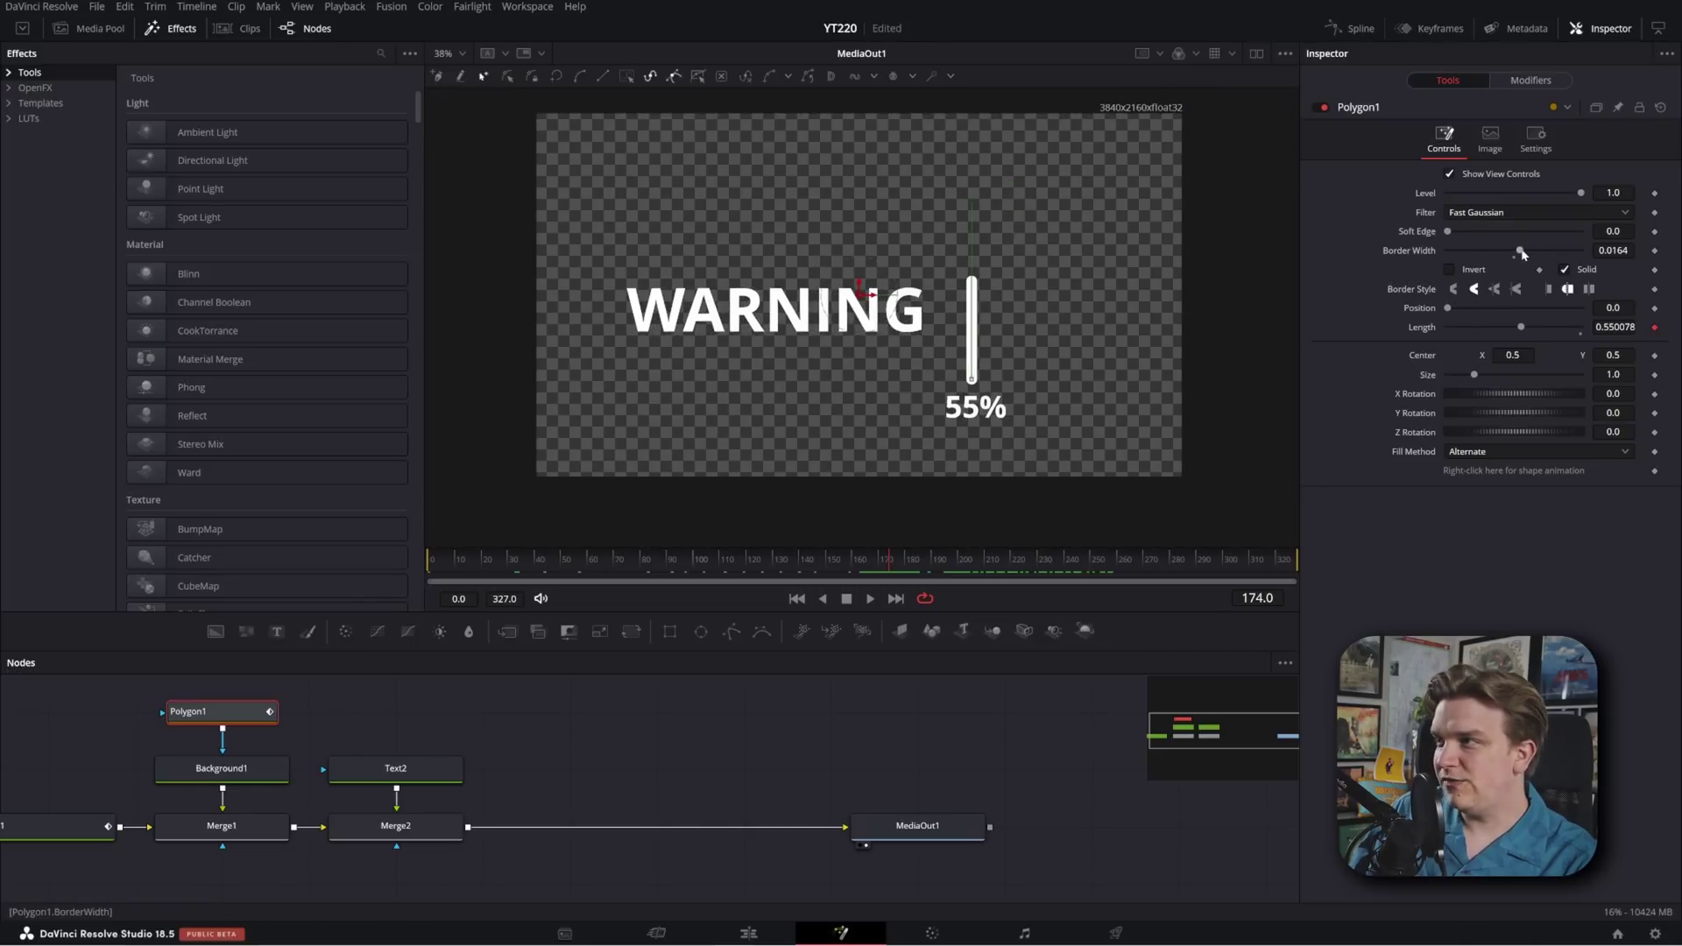
Thicken the Polygon1 bar to a border width of about 0.051 and move the Text1 percentage lower, clear of the bar
drag(1521, 254, 1532, 256)
click(72, 827)
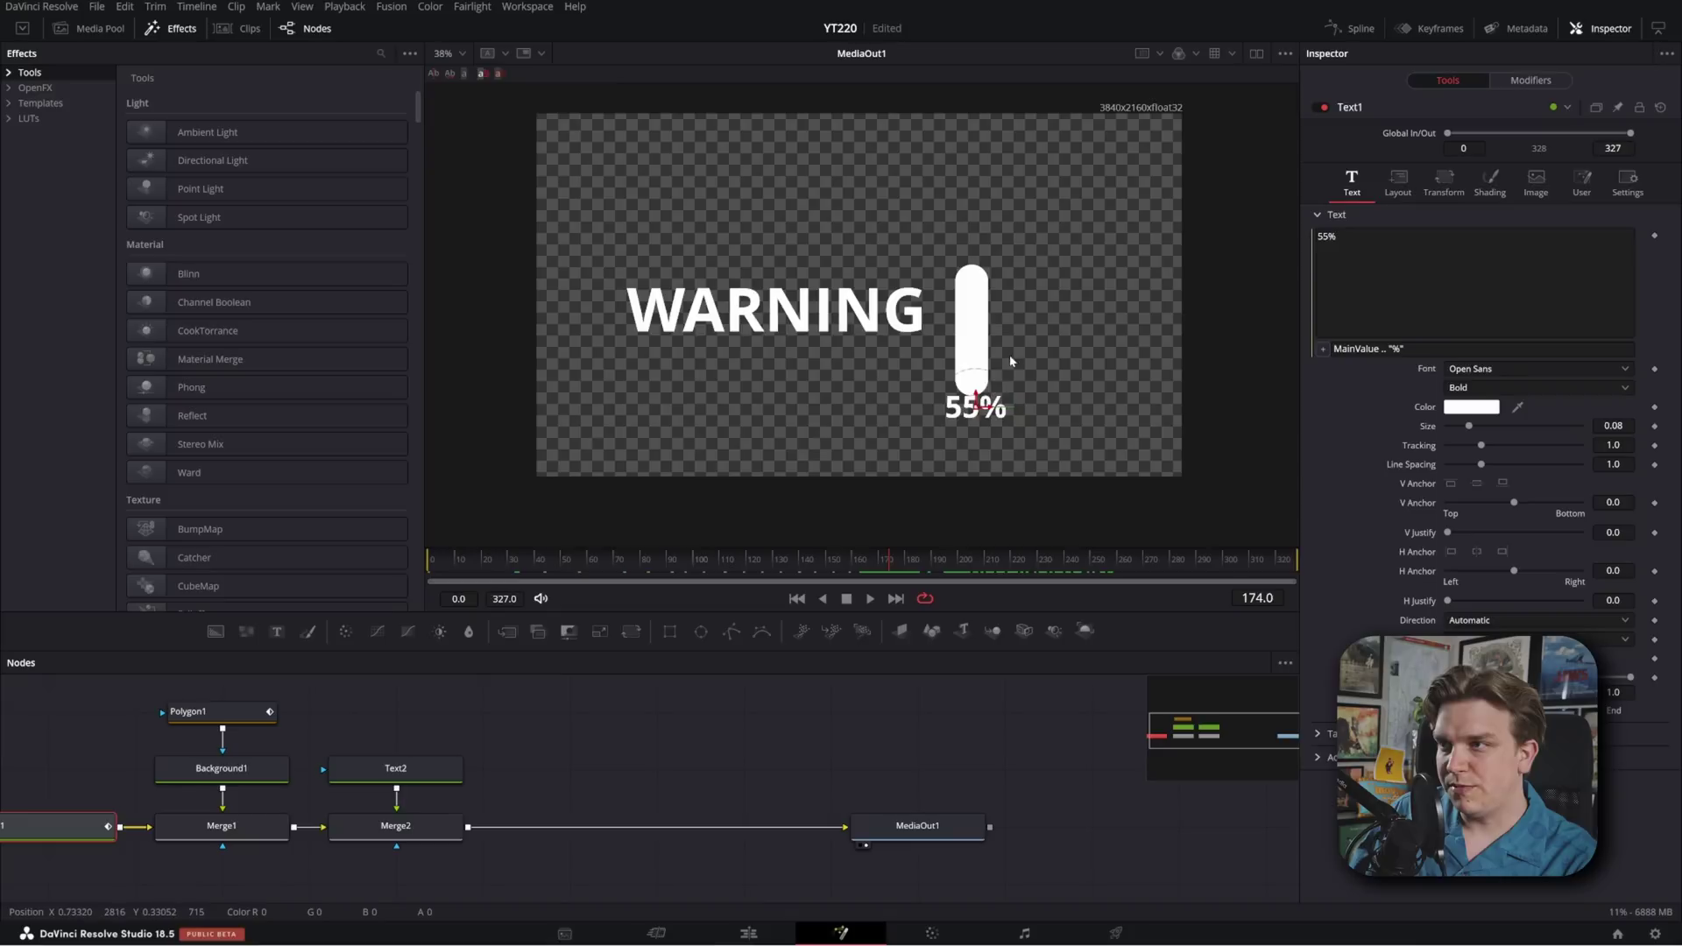
drag(975, 399, 975, 412)
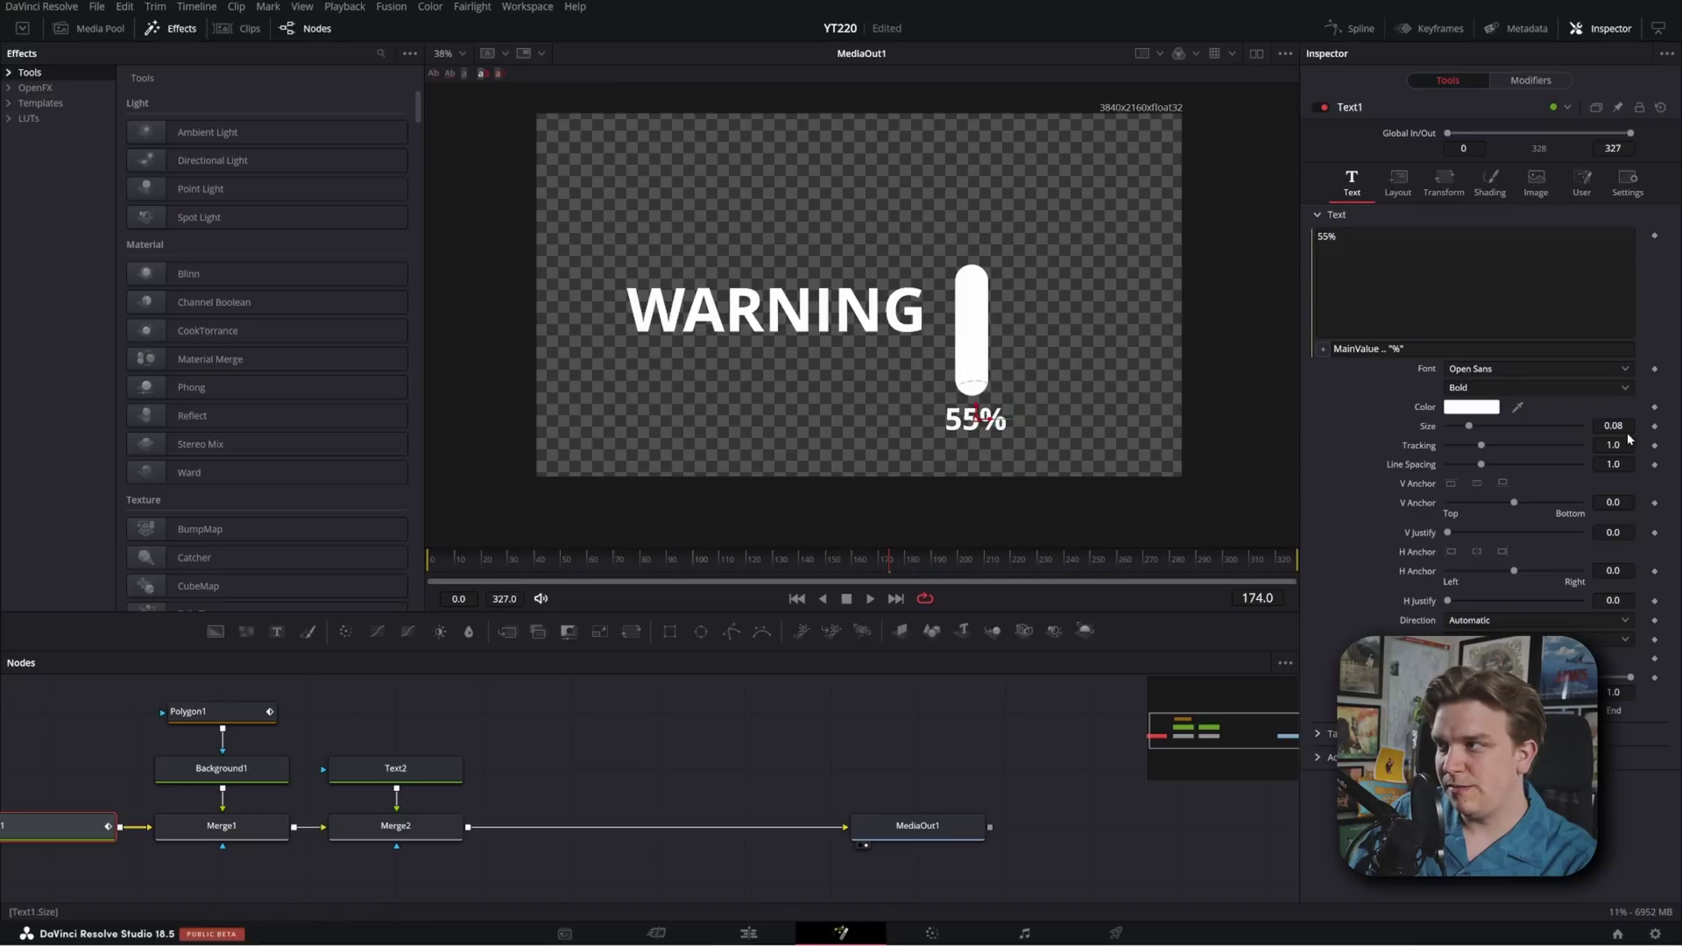
Enlarge the percentage to a size of about 0.1128 and WARNING to about 0.1769 with tracking about 0.974, shifting WARNING slightly lower
drag(1470, 426, 1478, 426)
drag(1482, 426, 1496, 406)
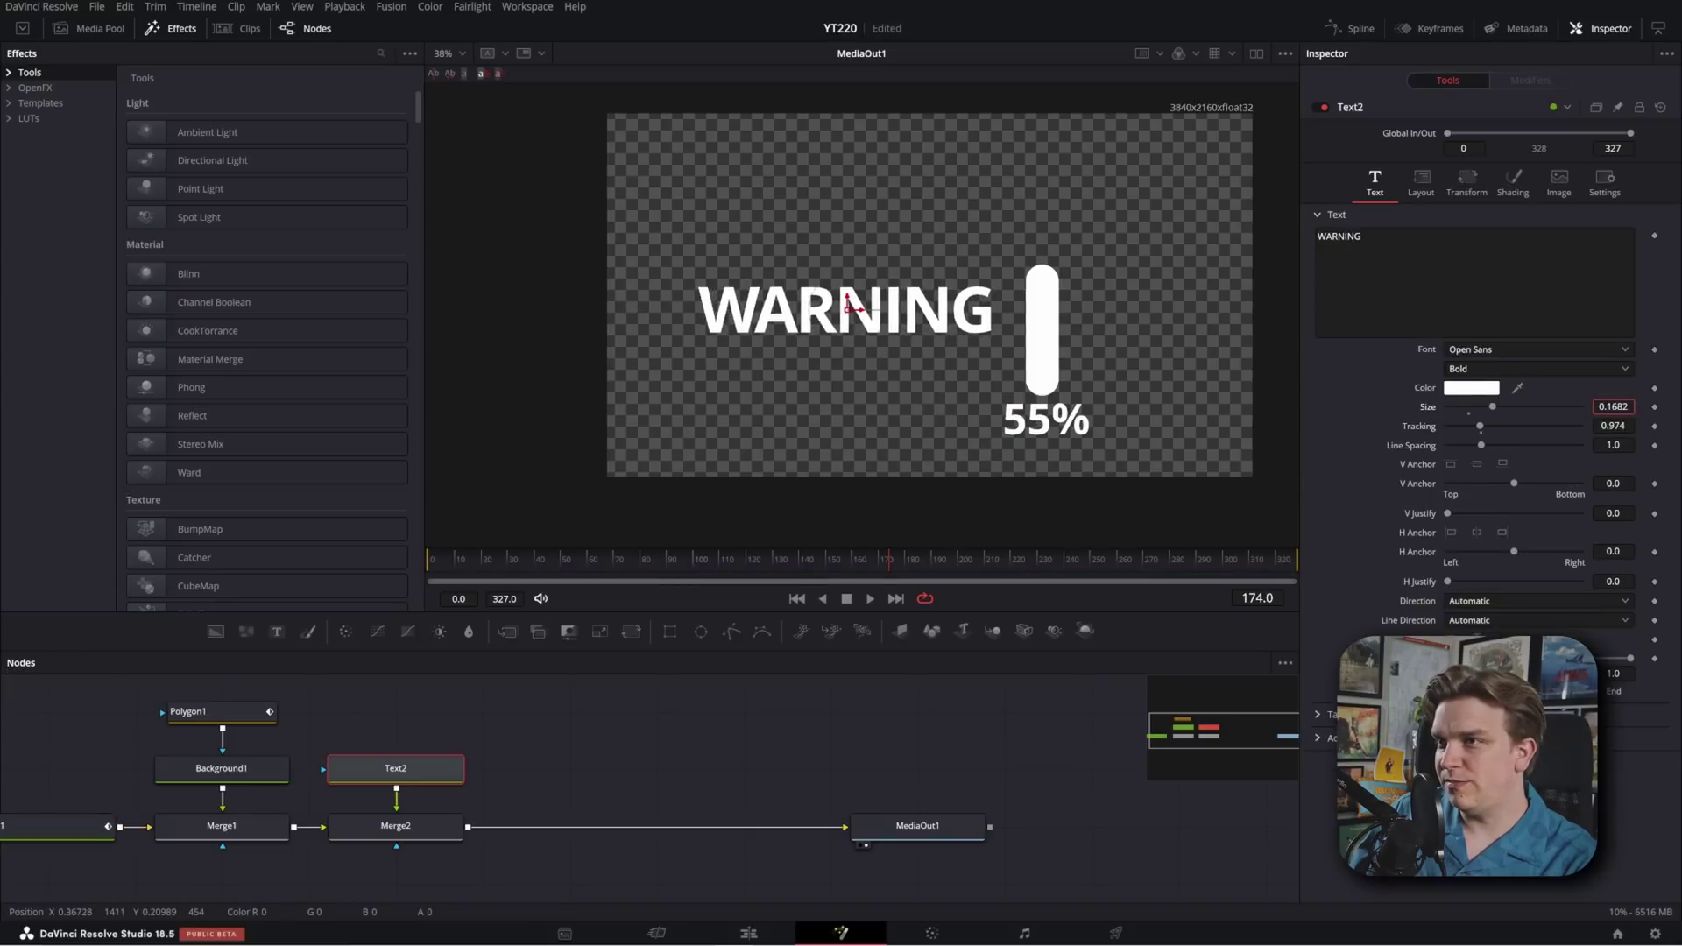
drag(847, 310, 854, 318)
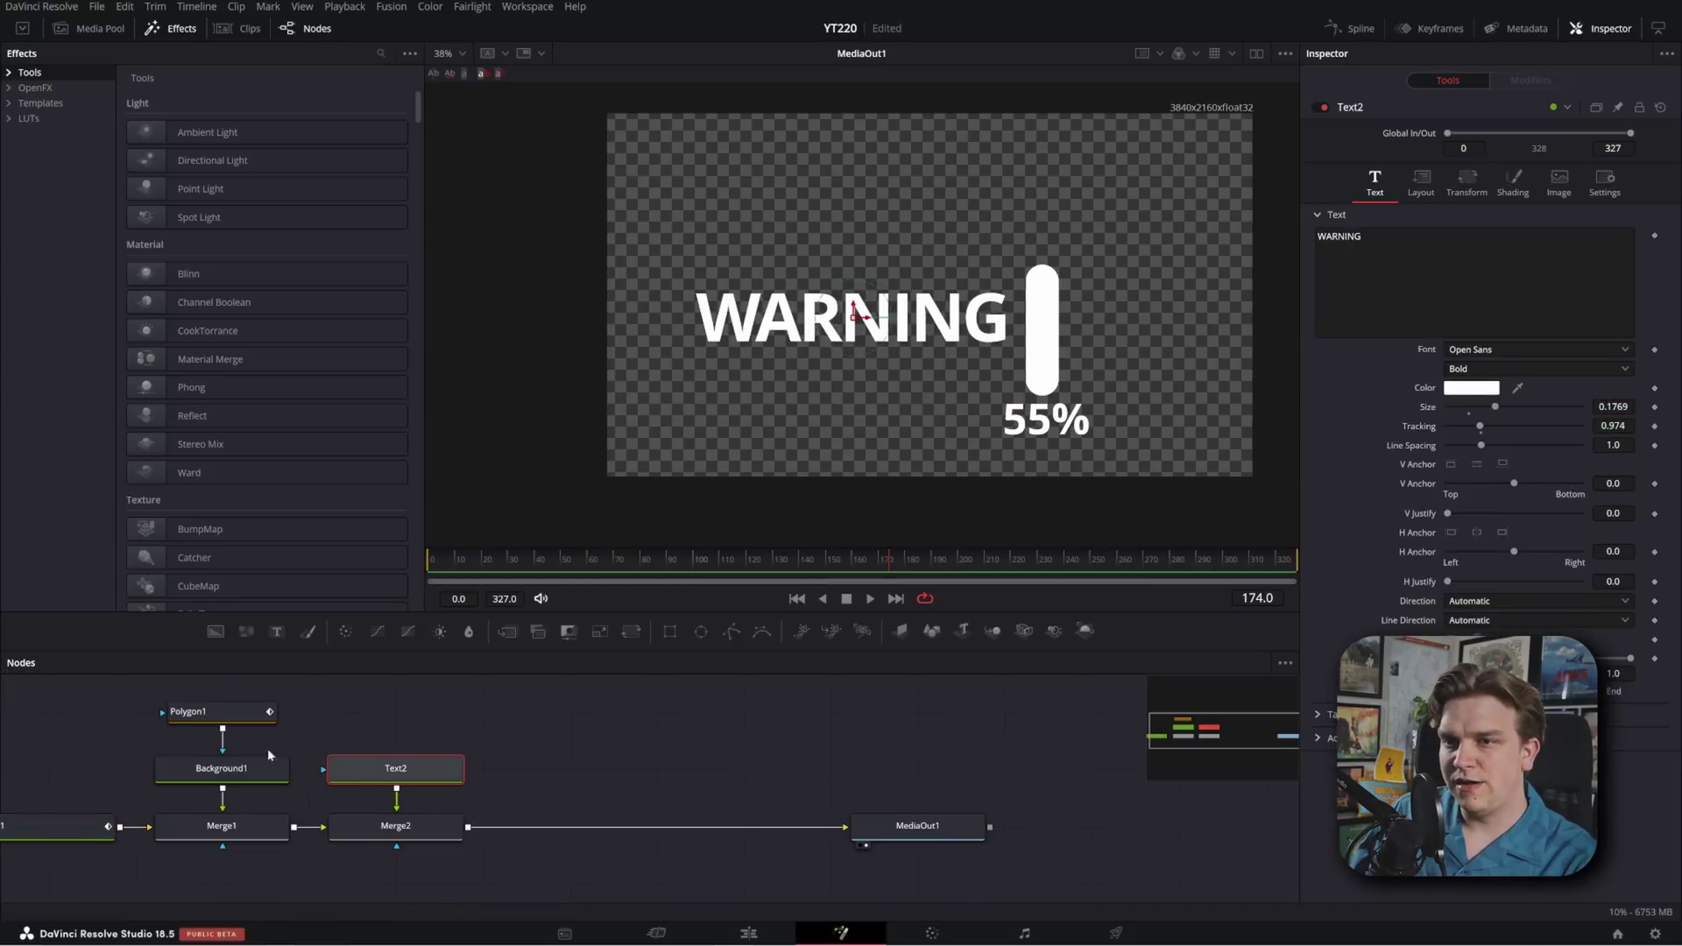
Shift the Polygon1 bar and the Text1 percentage slightly away from the WARNING text to widen the gap
click(230, 713)
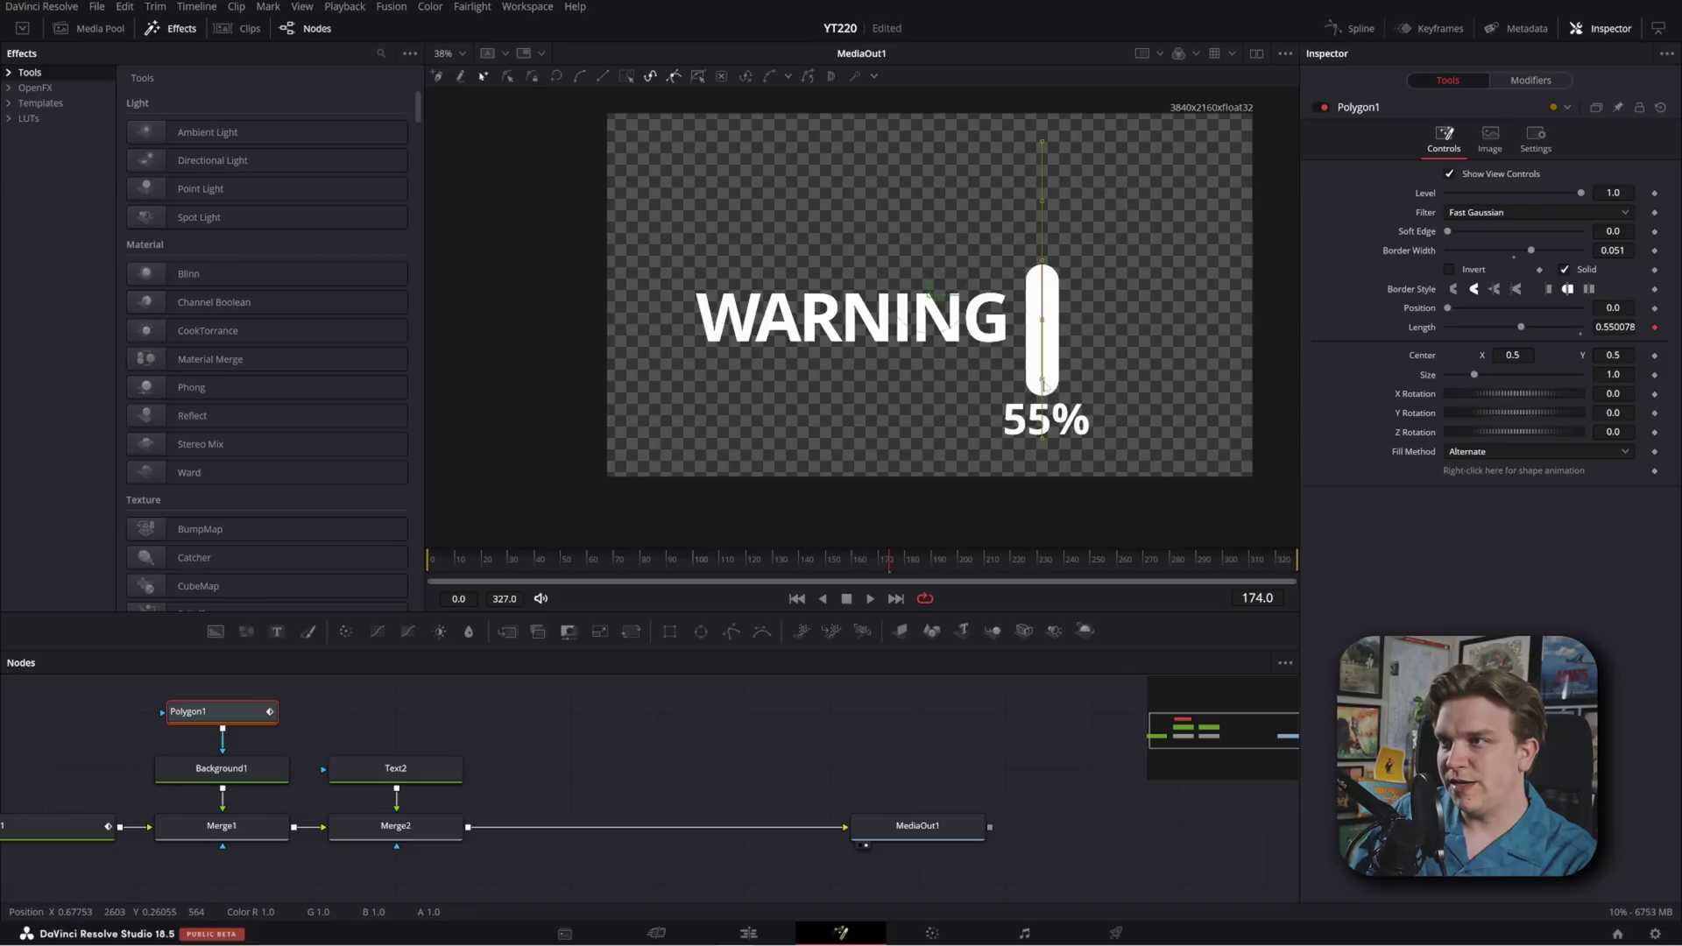
drag(1043, 383, 1066, 411)
click(88, 827)
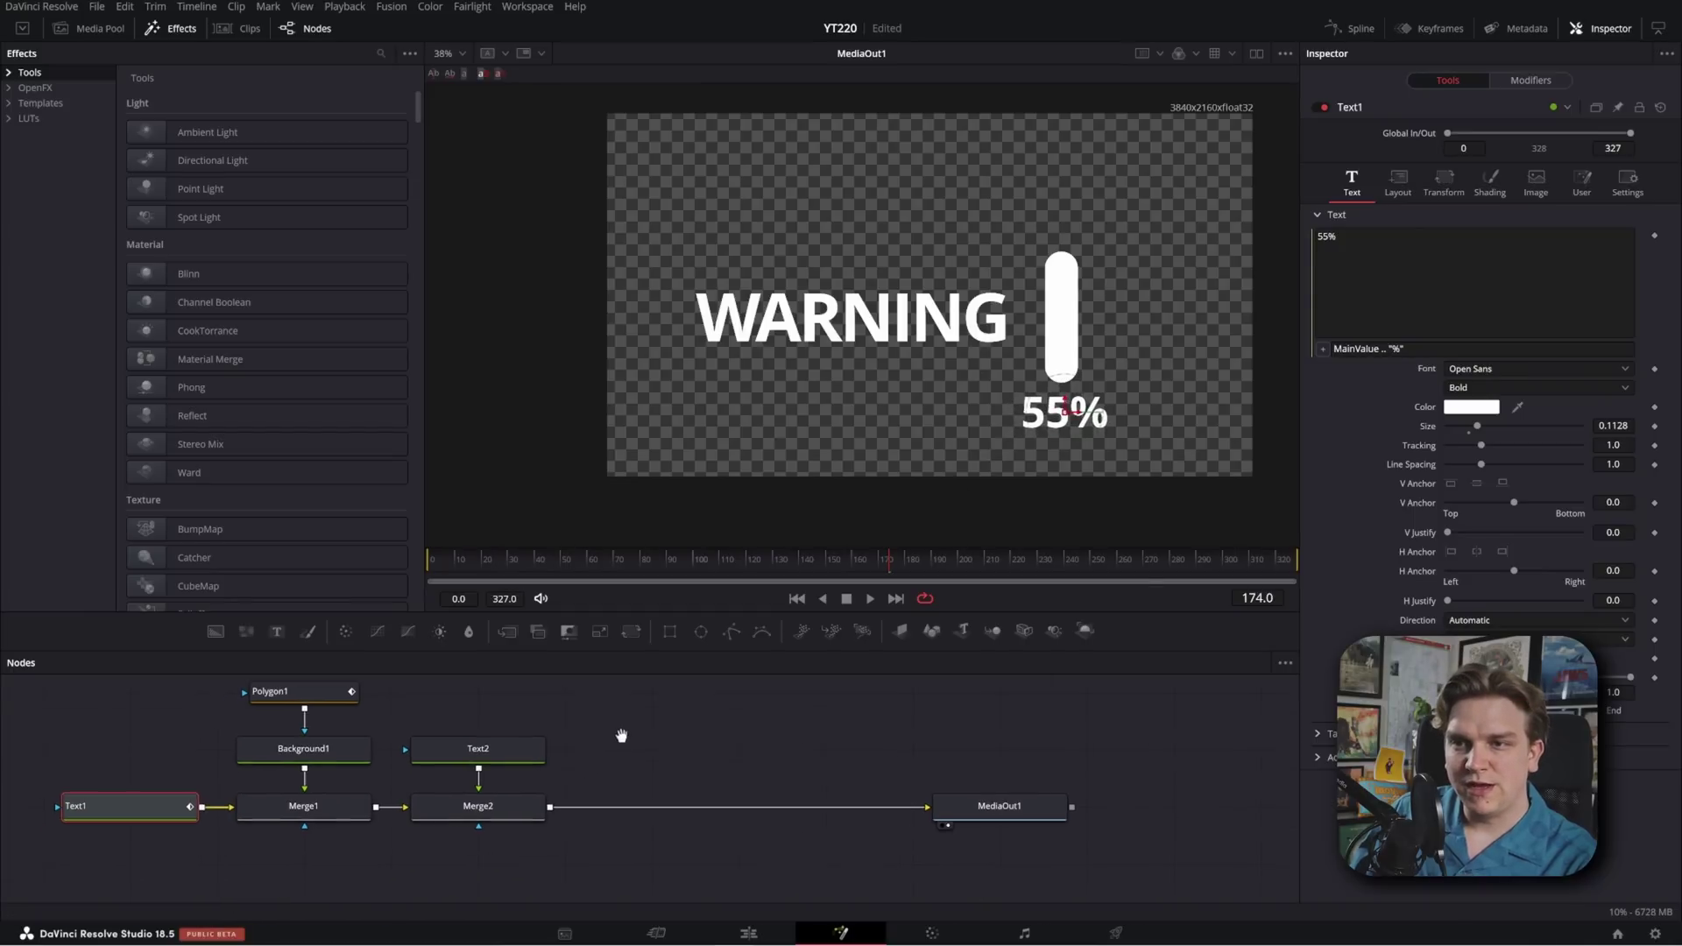
Add a white Background2 node masked by a Rectangle
click(582, 762)
click(214, 631)
drag(1448, 323, 1582, 321)
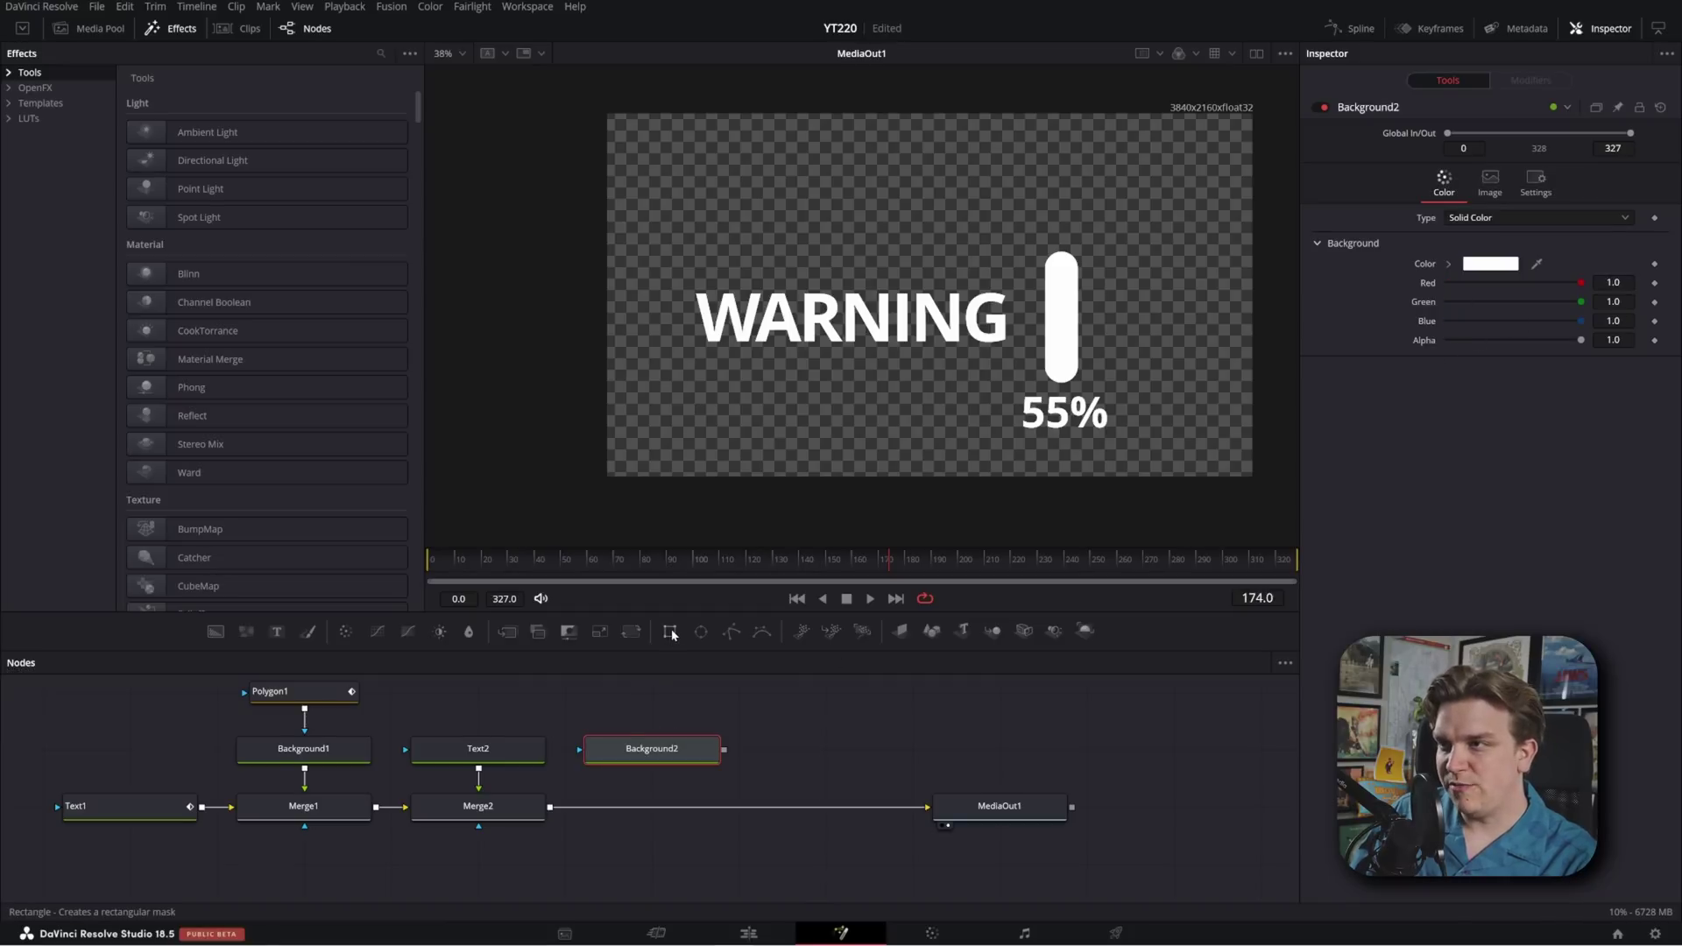
click(670, 632)
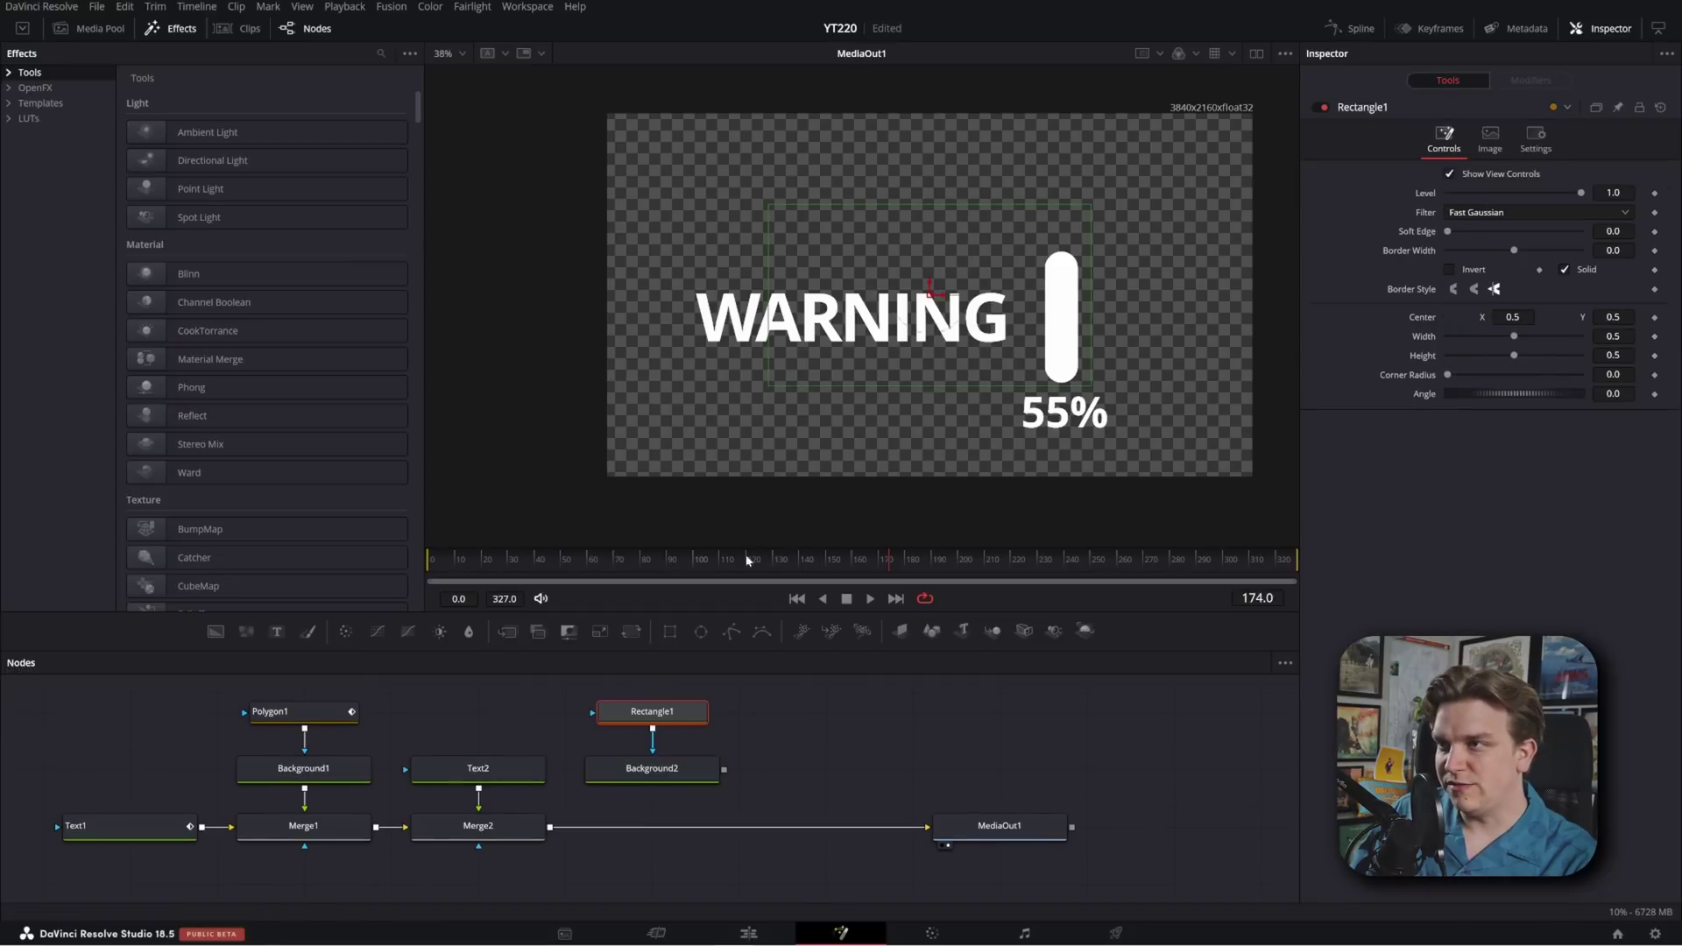
Size the Rectangle1 mask to about 0.69 by 0.75 around the text and bar, and merge Background2 over Merge2's output
drag(1088, 336, 1153, 338)
drag(955, 203, 968, 160)
drag(931, 295, 901, 326)
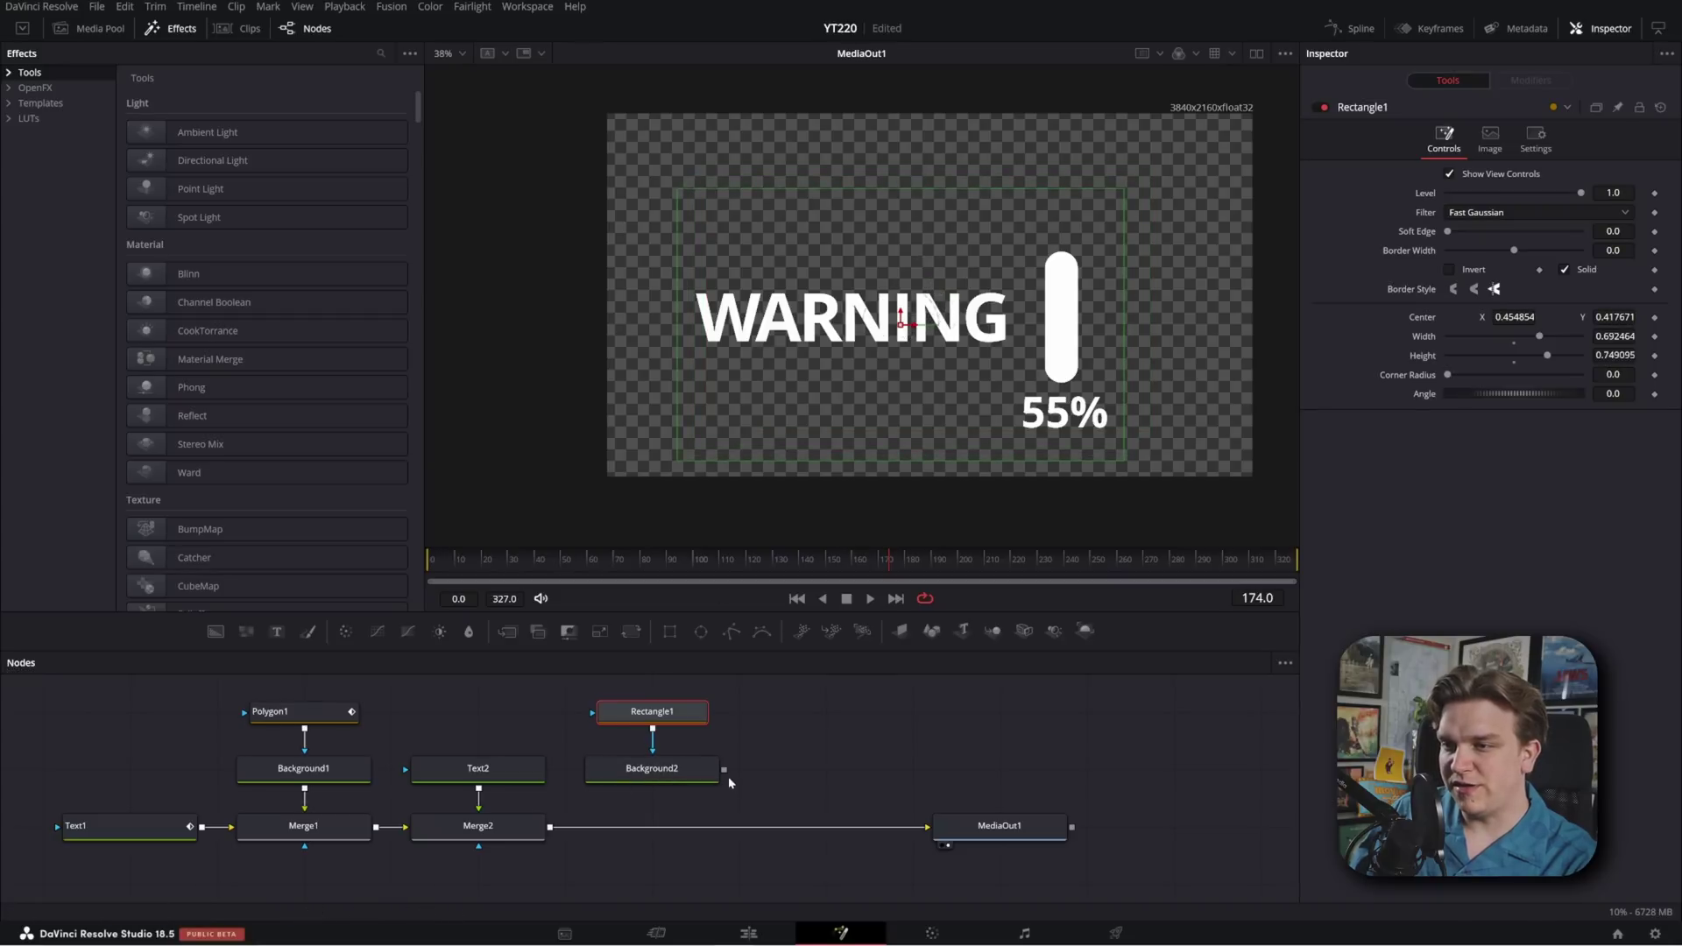
drag(725, 770, 629, 827)
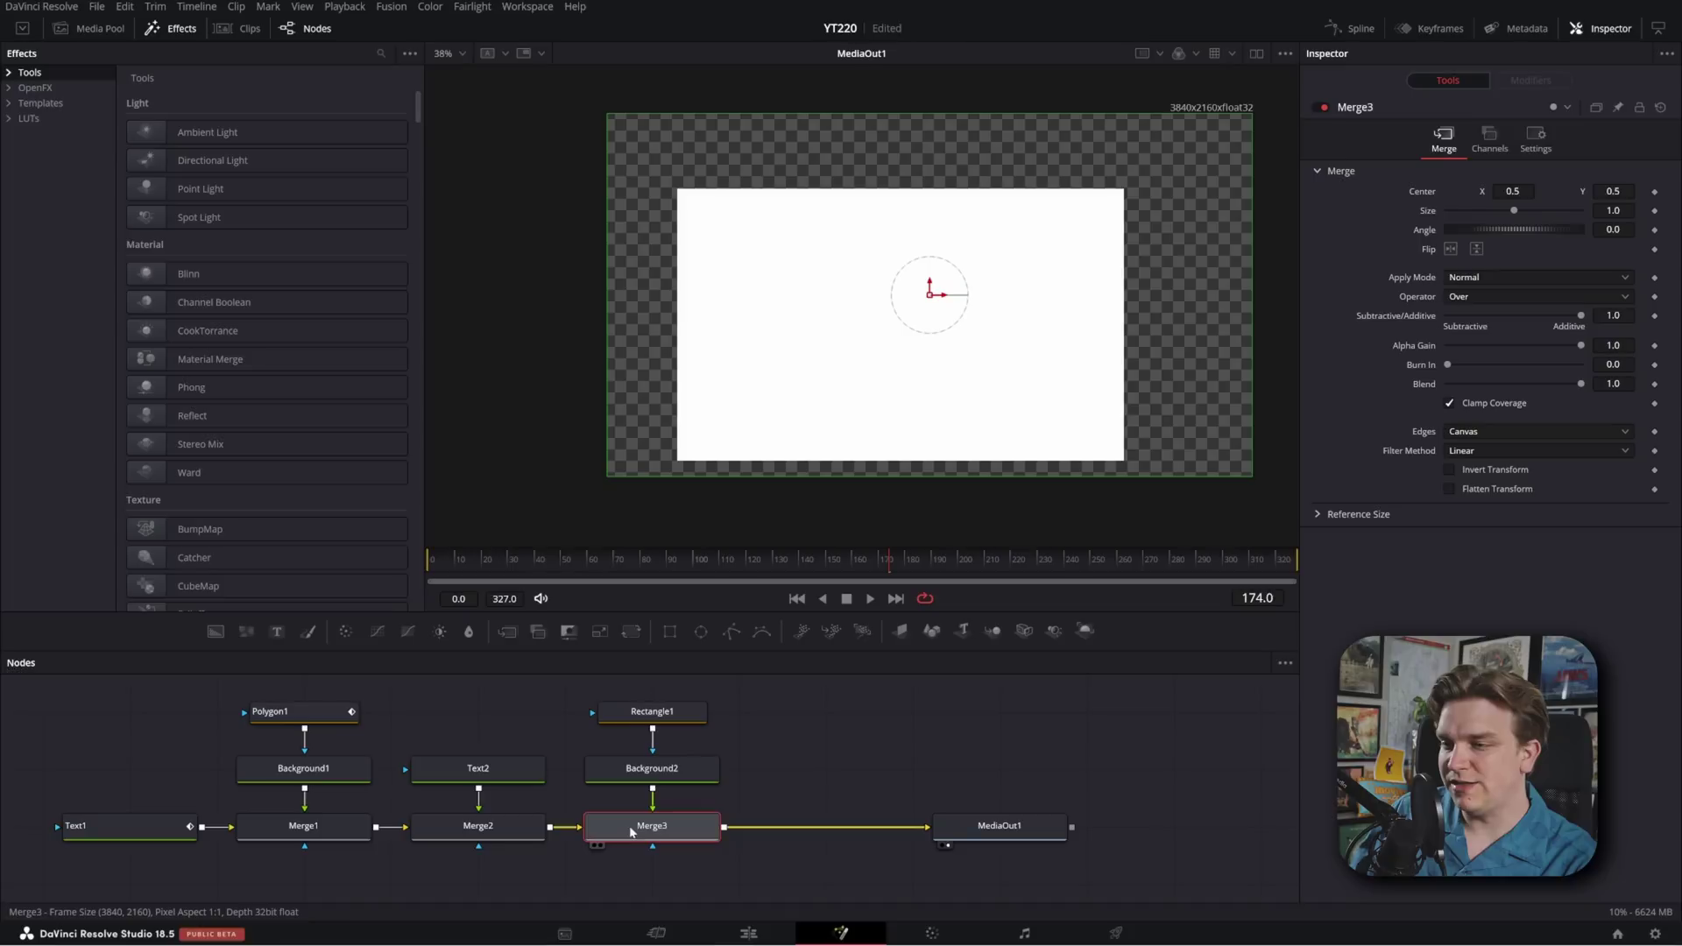
Turn Rectangle1 into a rounded outline with Solid off, border width about 0.021 and corner radius about 0.23
click(660, 716)
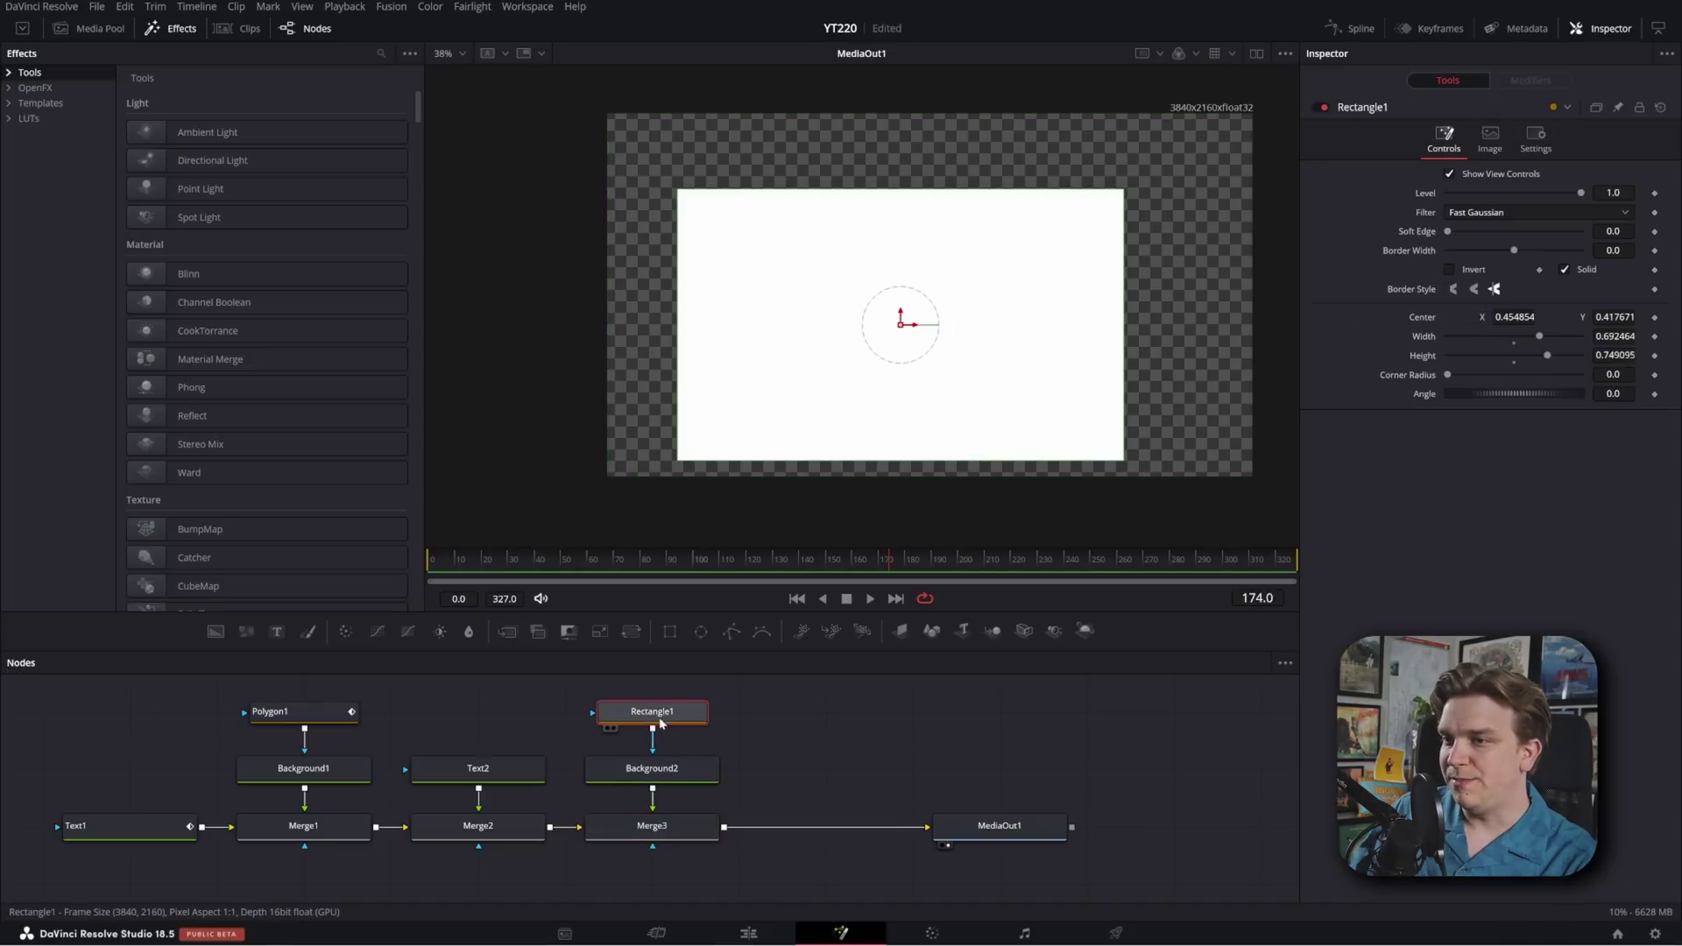
click(1565, 270)
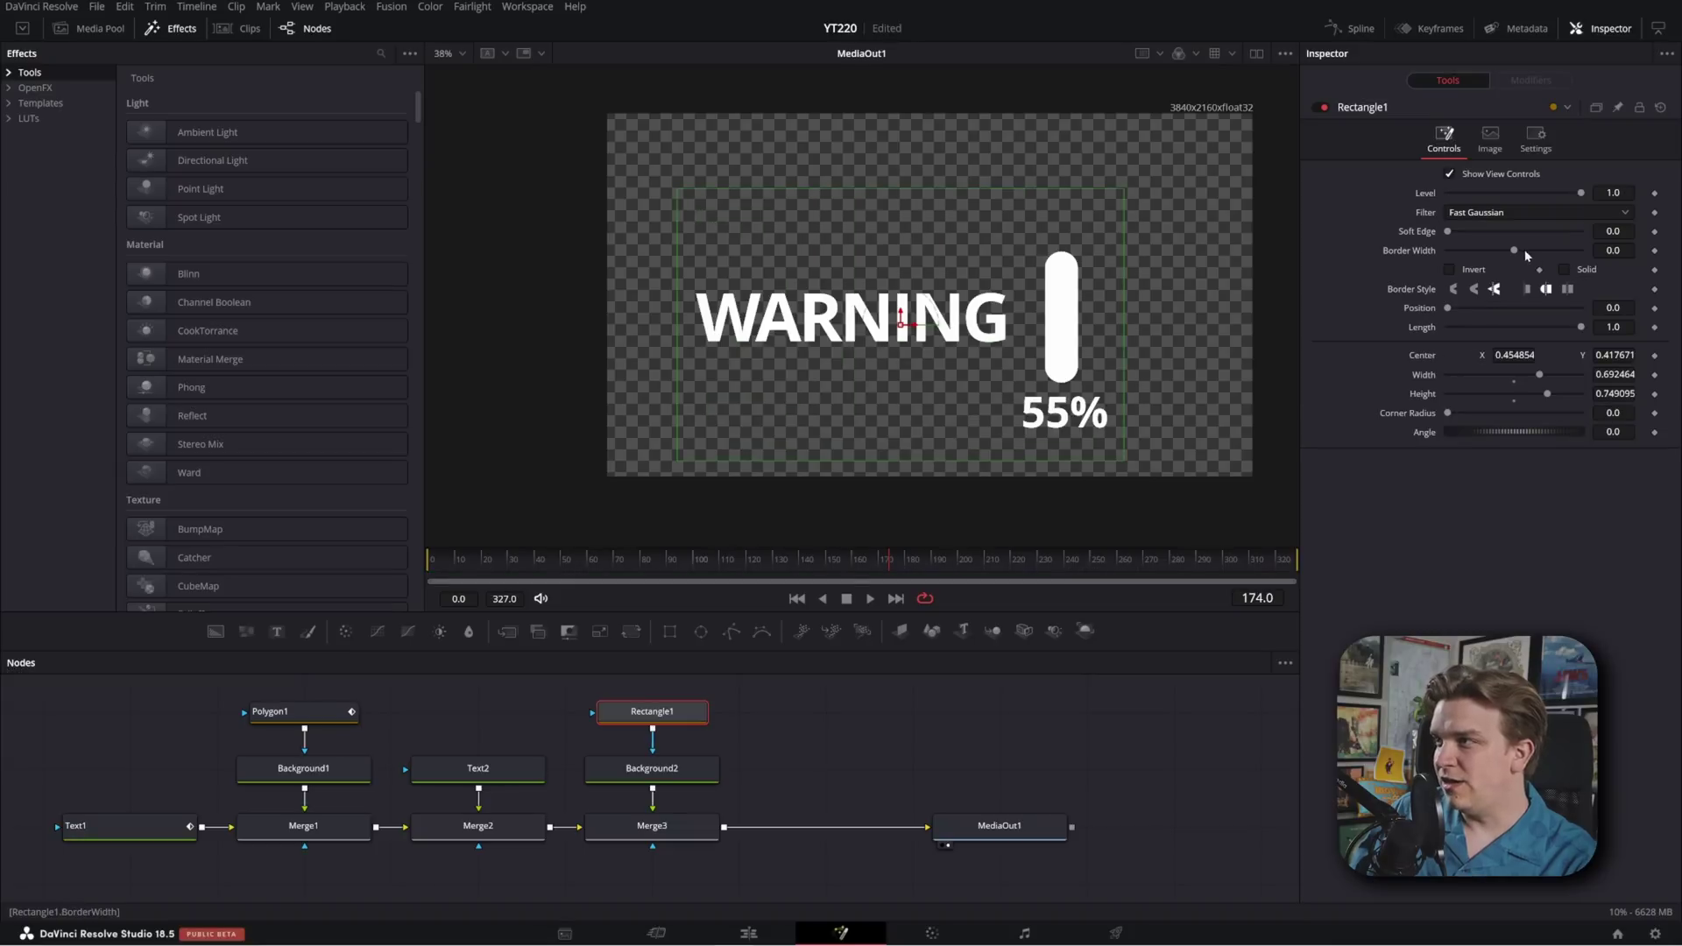
mouse_move(1523, 253)
mouse_down()
mouse_move(1540, 254)
mouse_move(1520, 269)
mouse_up()
drag(1447, 417, 1478, 417)
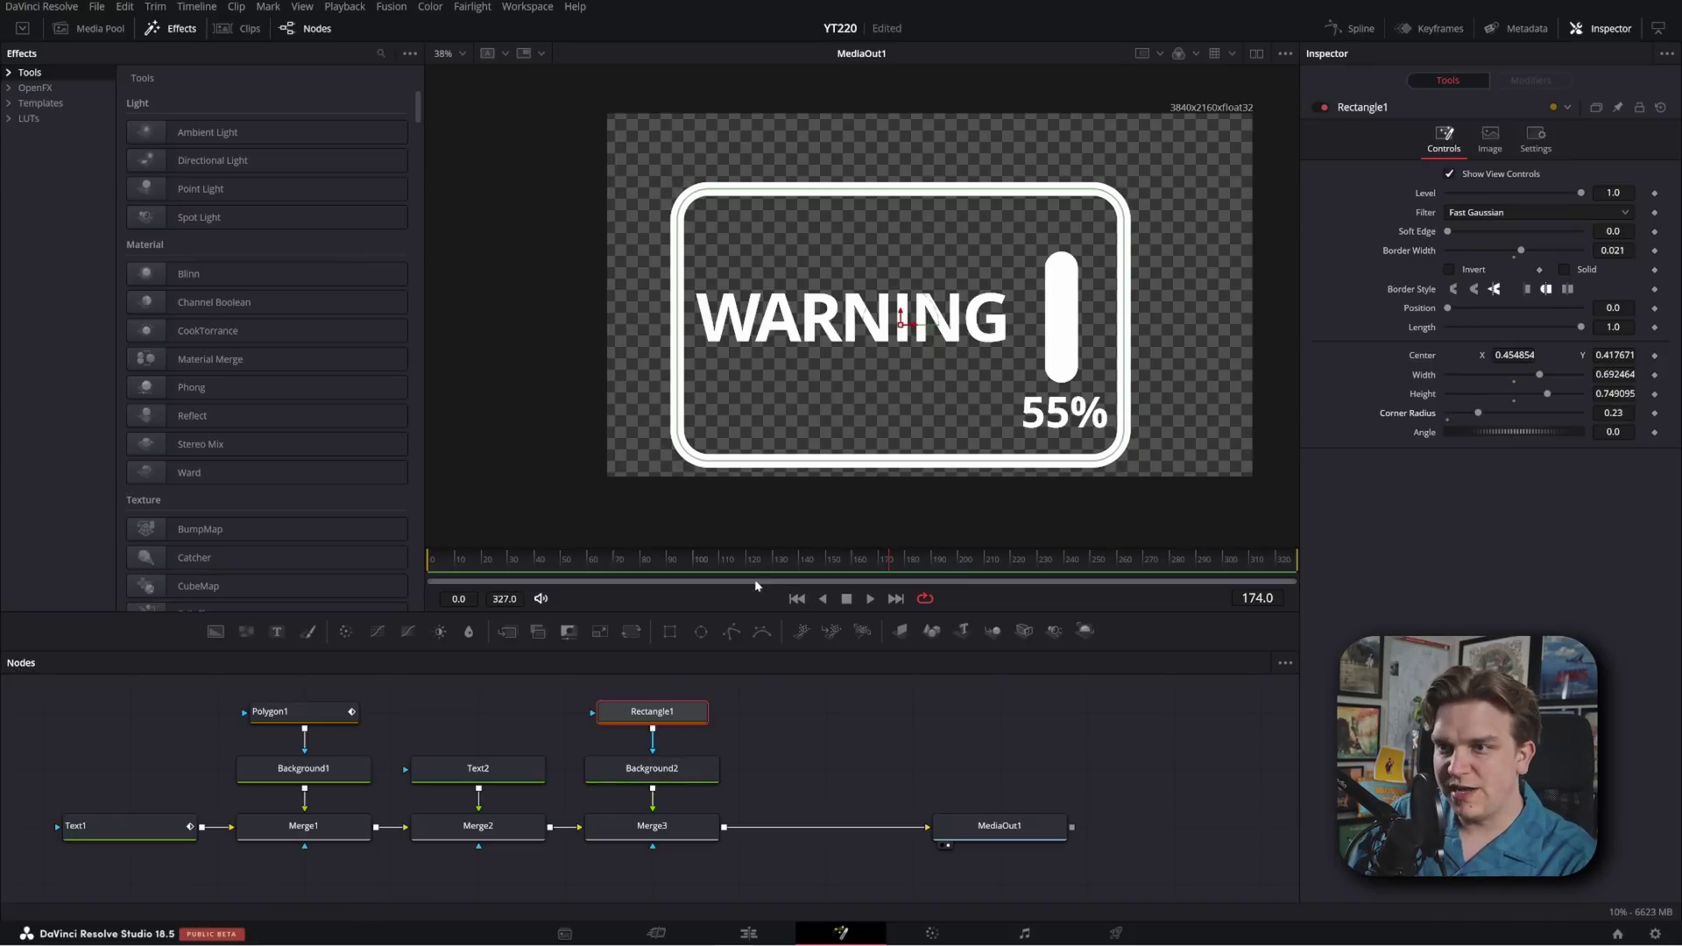
Shorten and lower the Polygon1 bar inside the frame, and move the percentage text centrally beneath it
click(295, 714)
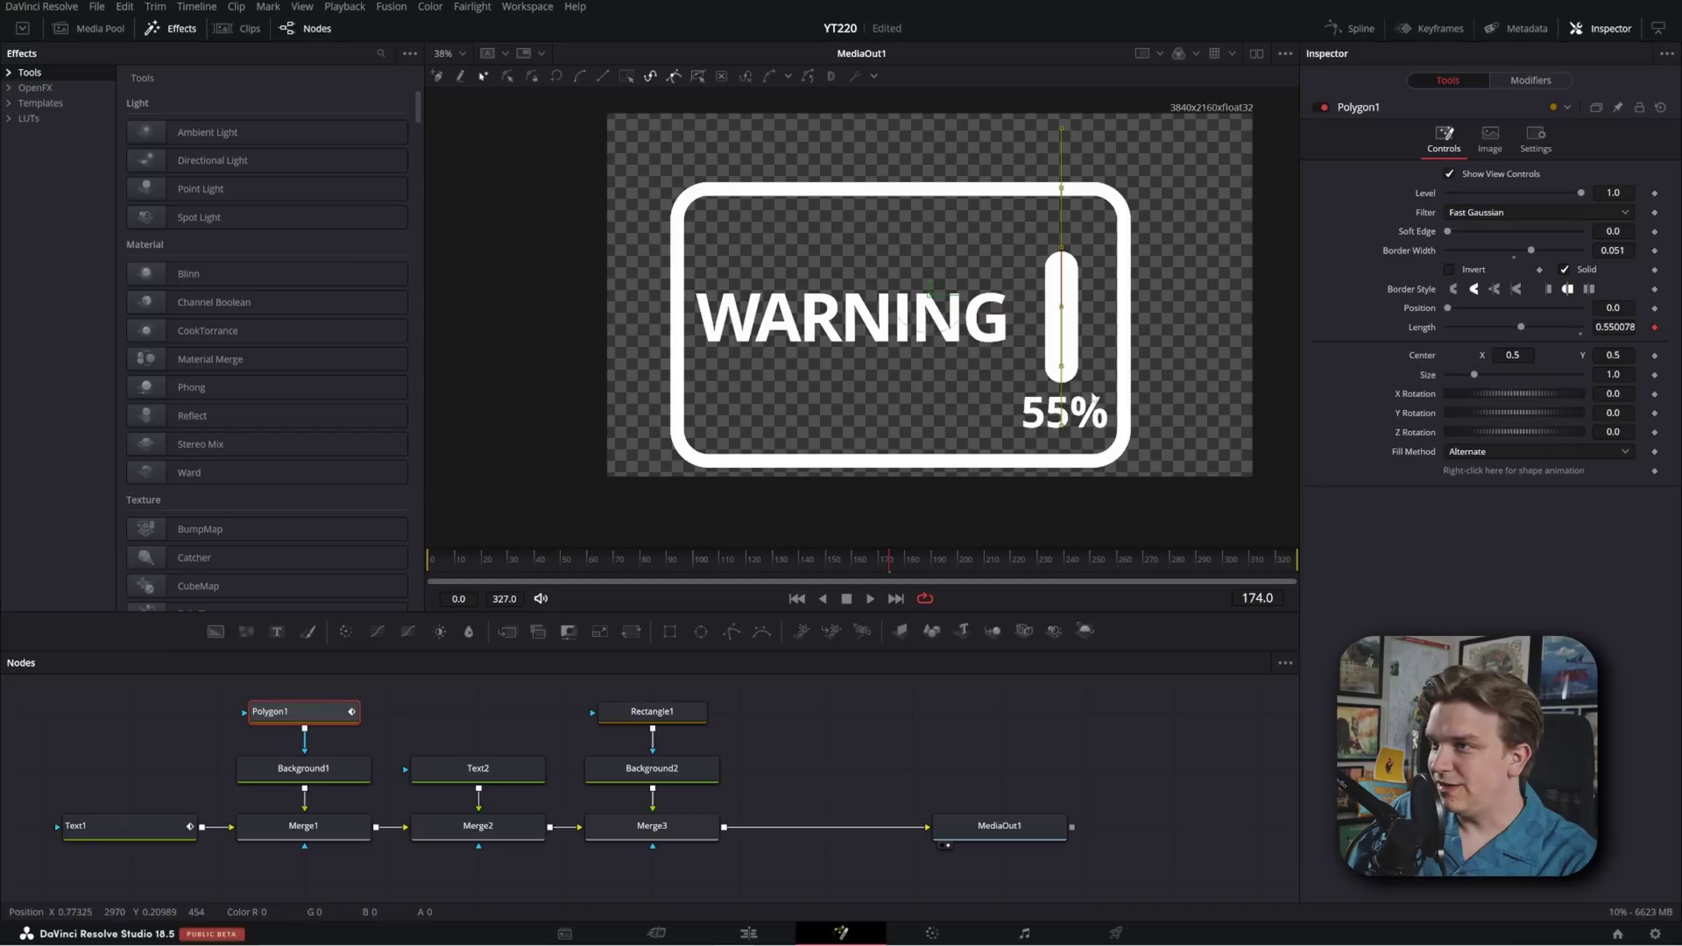
drag(1064, 373, 1058, 383)
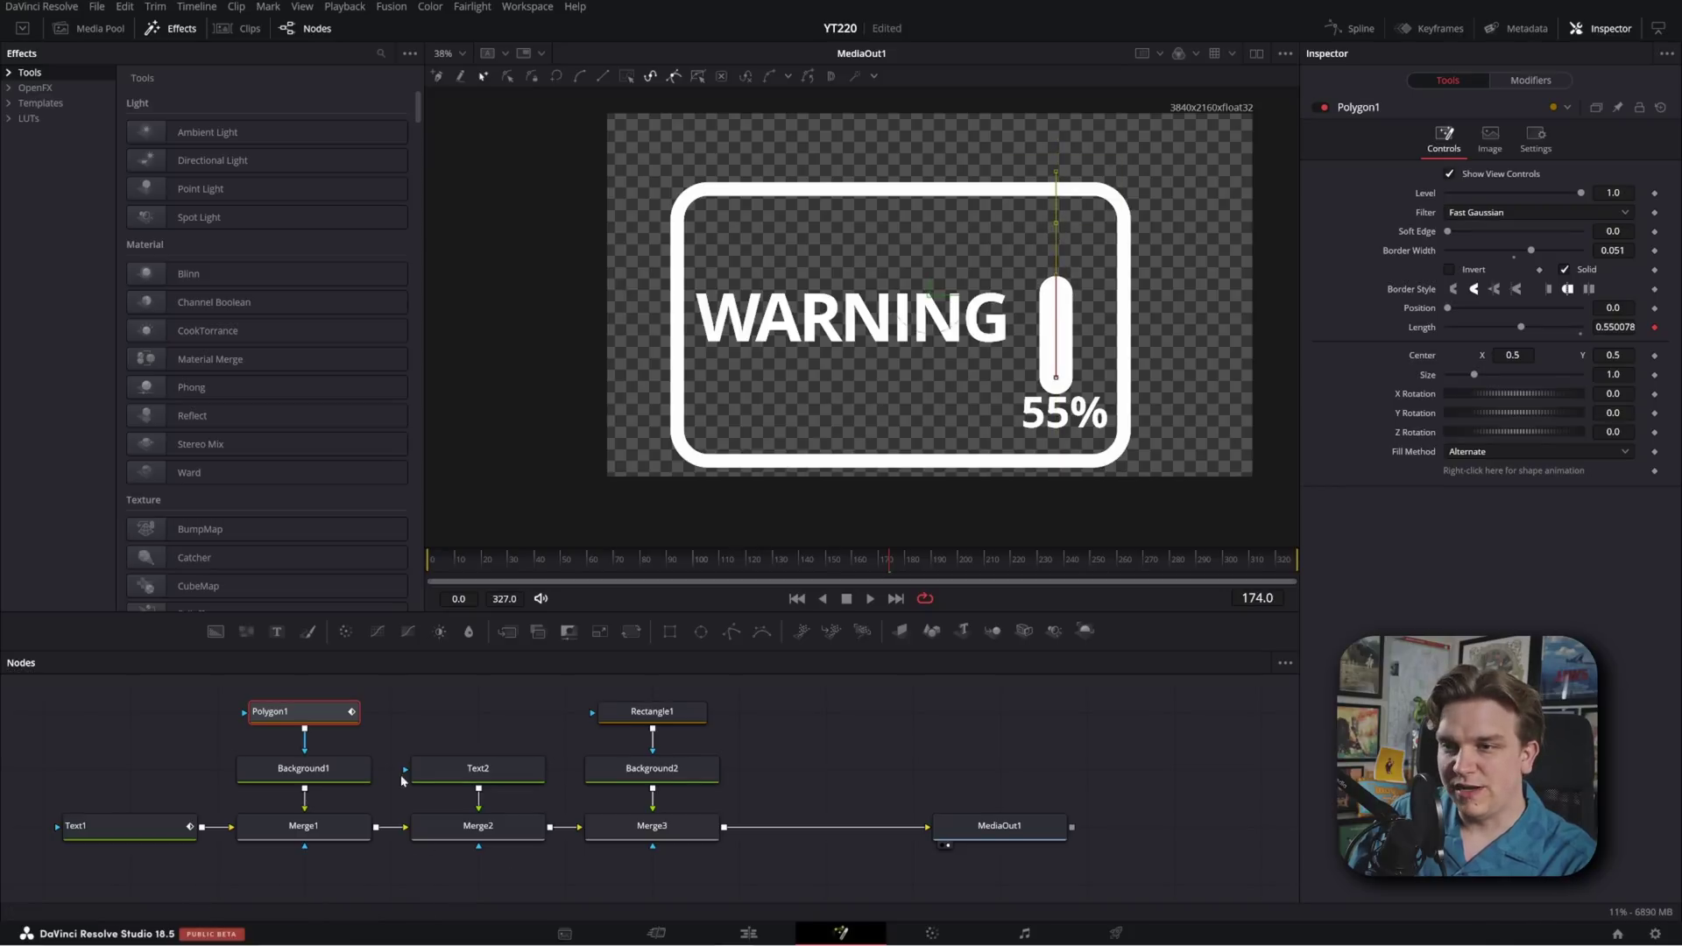
click(154, 838)
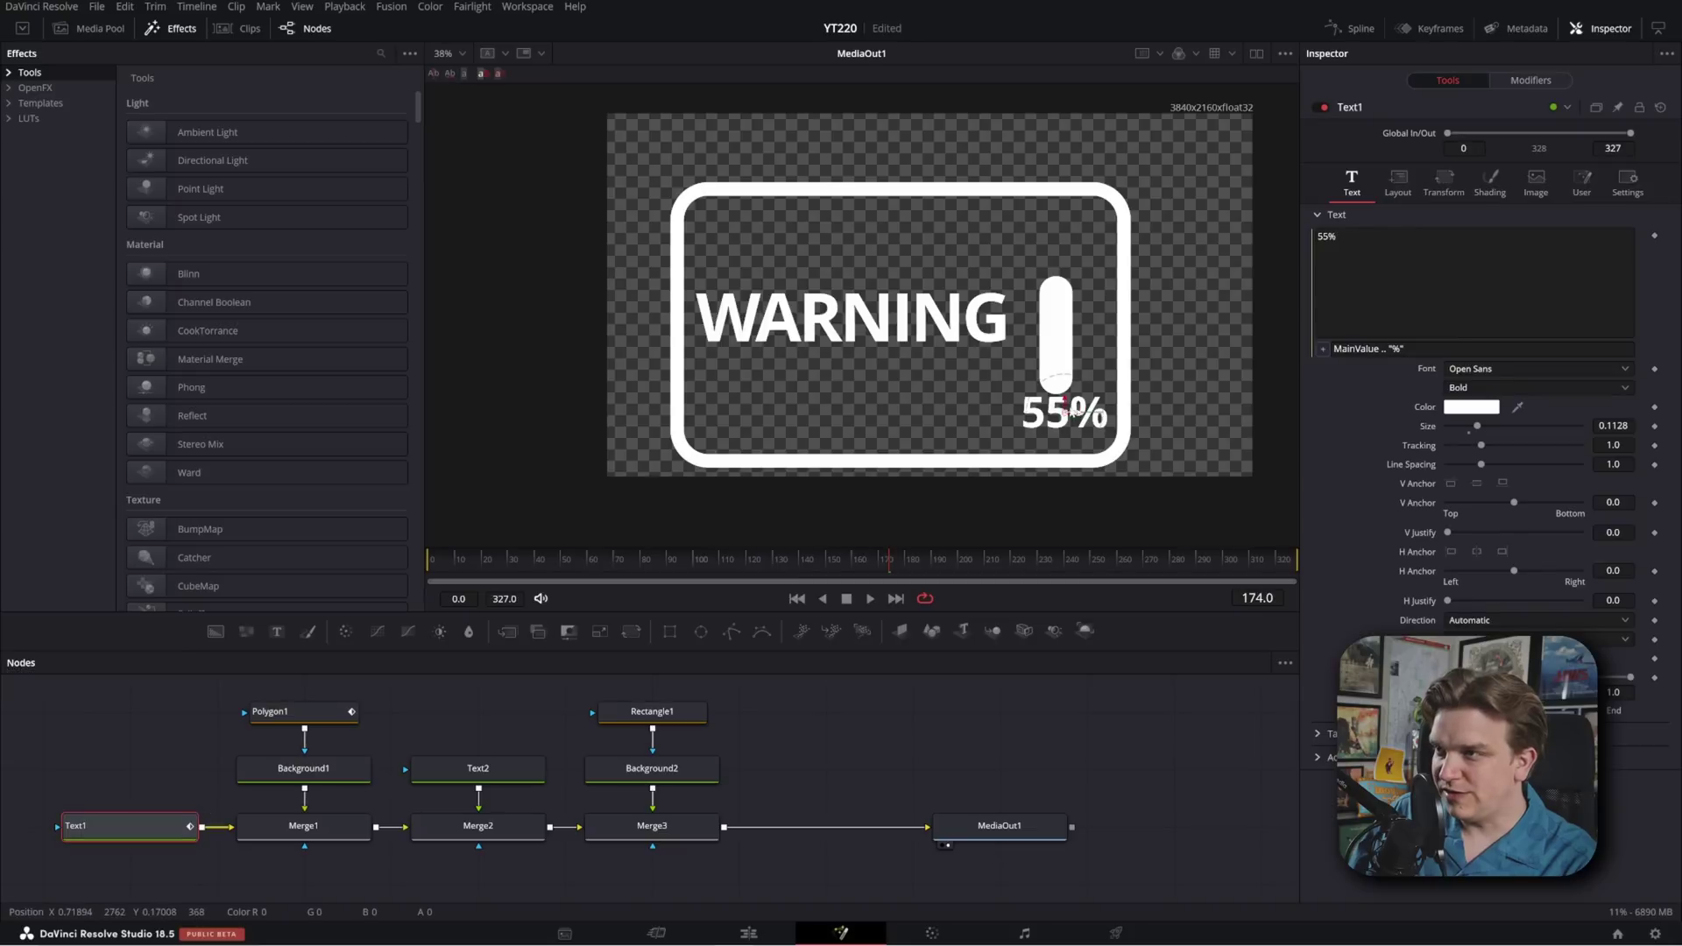
drag(1066, 419, 1057, 427)
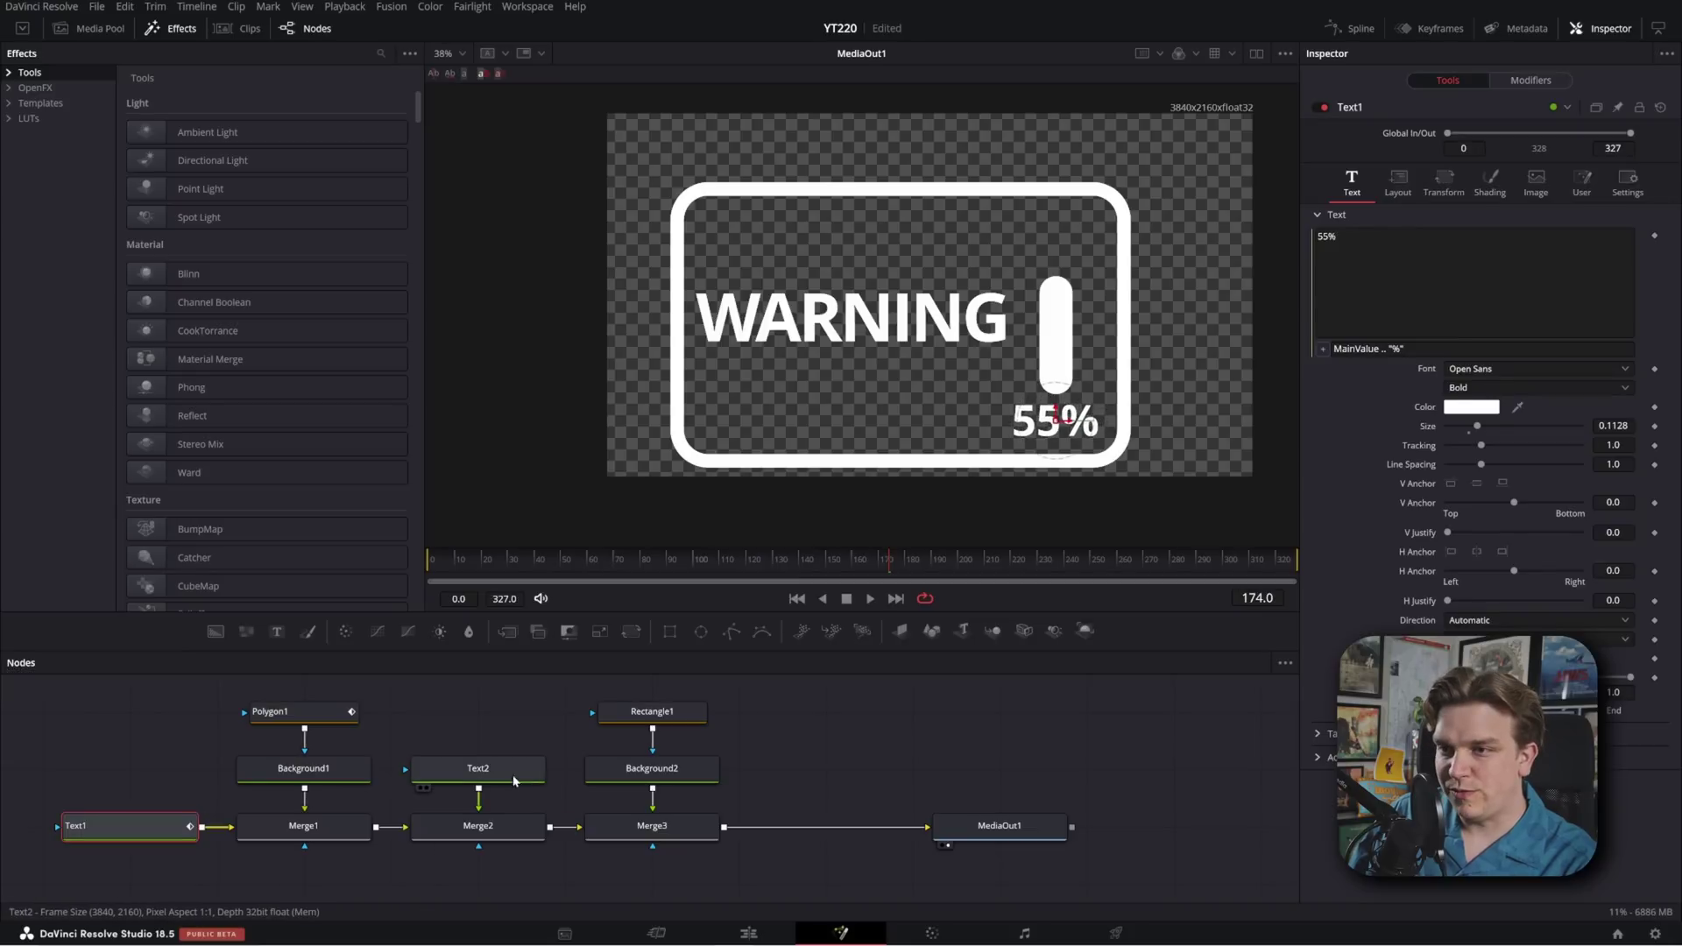
Nudge the WARNING text slightly down and to the right within the frame, and save the project
click(469, 775)
drag(855, 318, 863, 331)
key(ctrl+s)
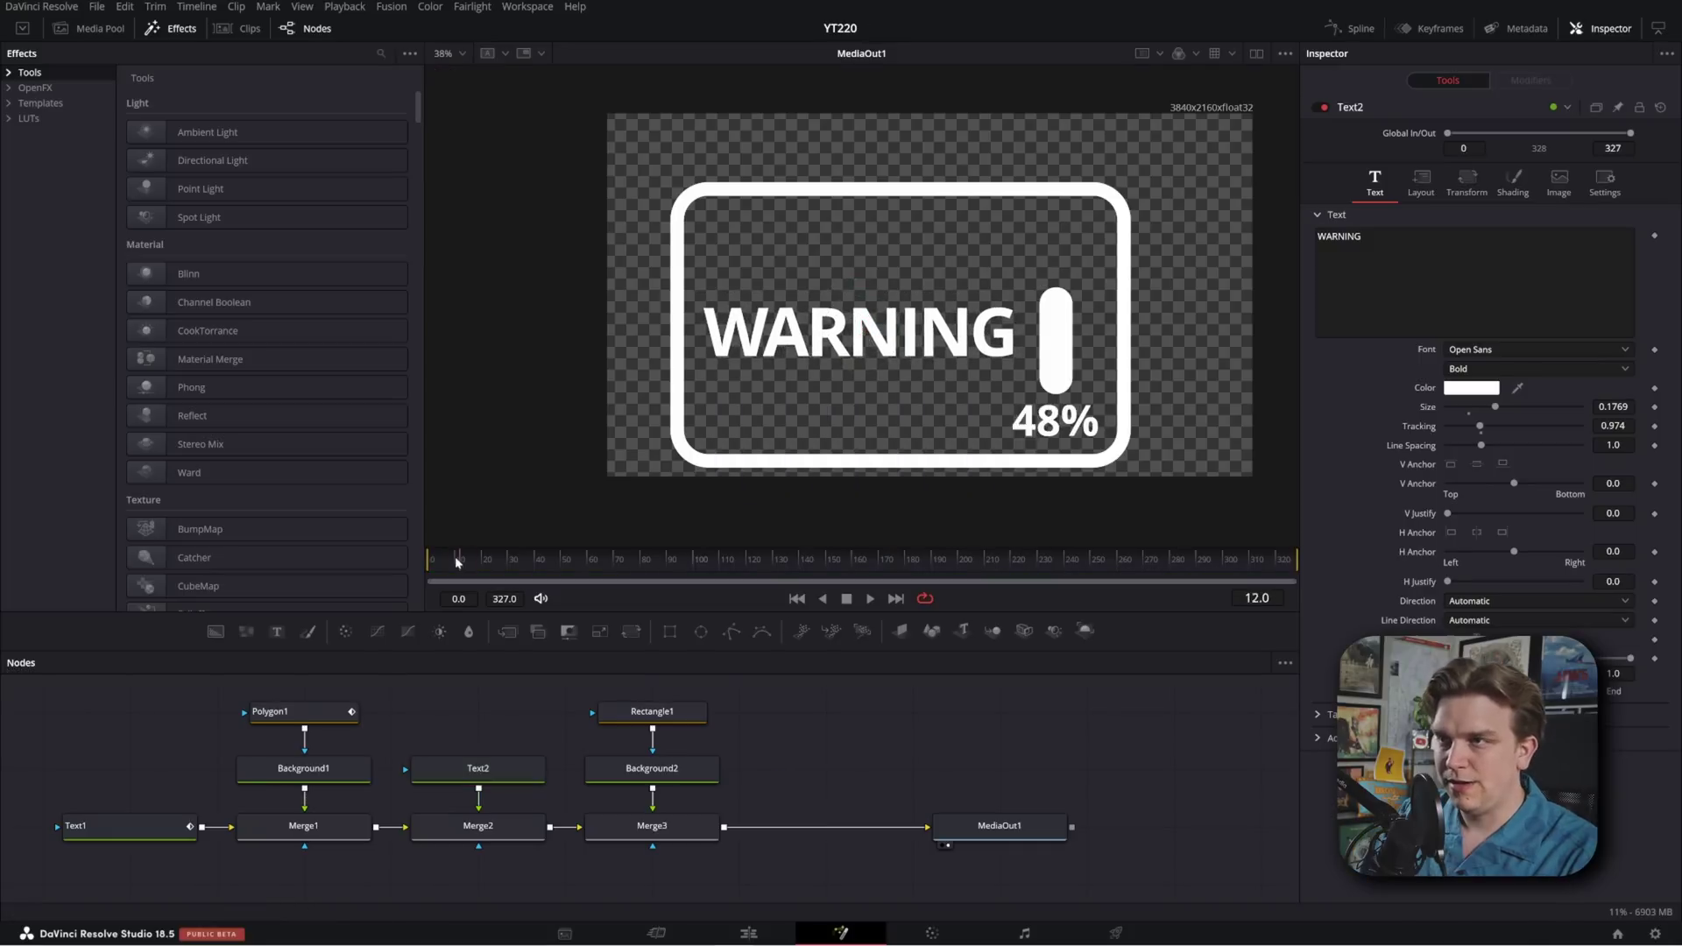
Preview the animation, and view the Text2 and Merge2 outputs one after the other
drag(566, 562, 532, 561)
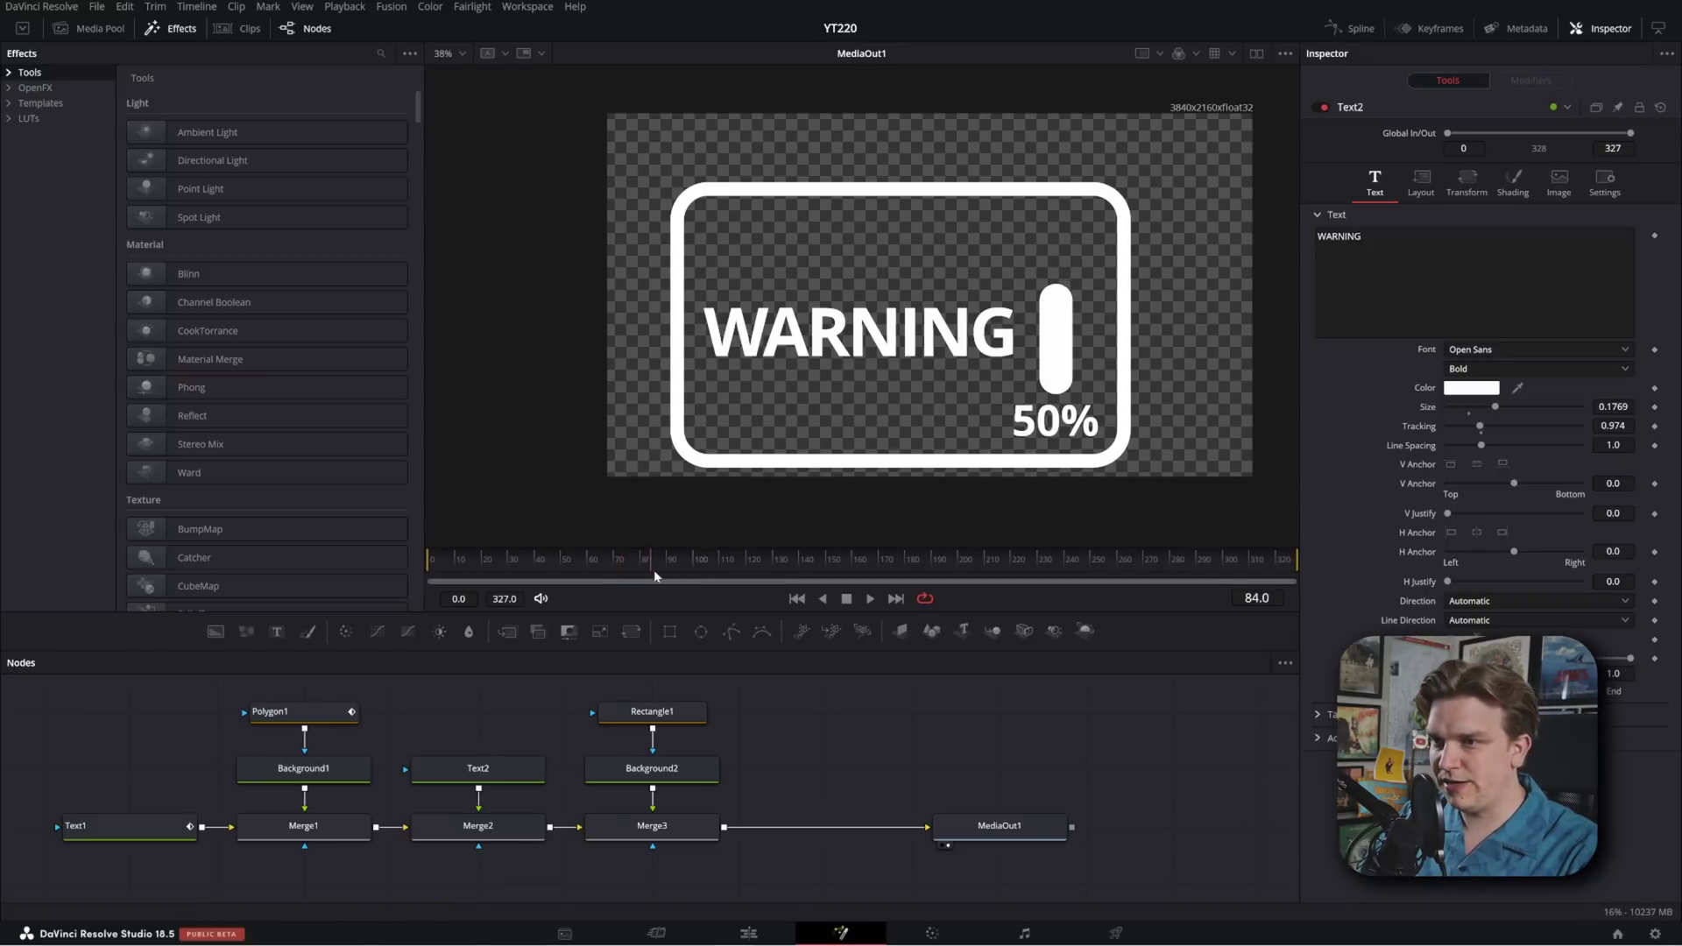
key(space)
scroll(482, 738, up, 2)
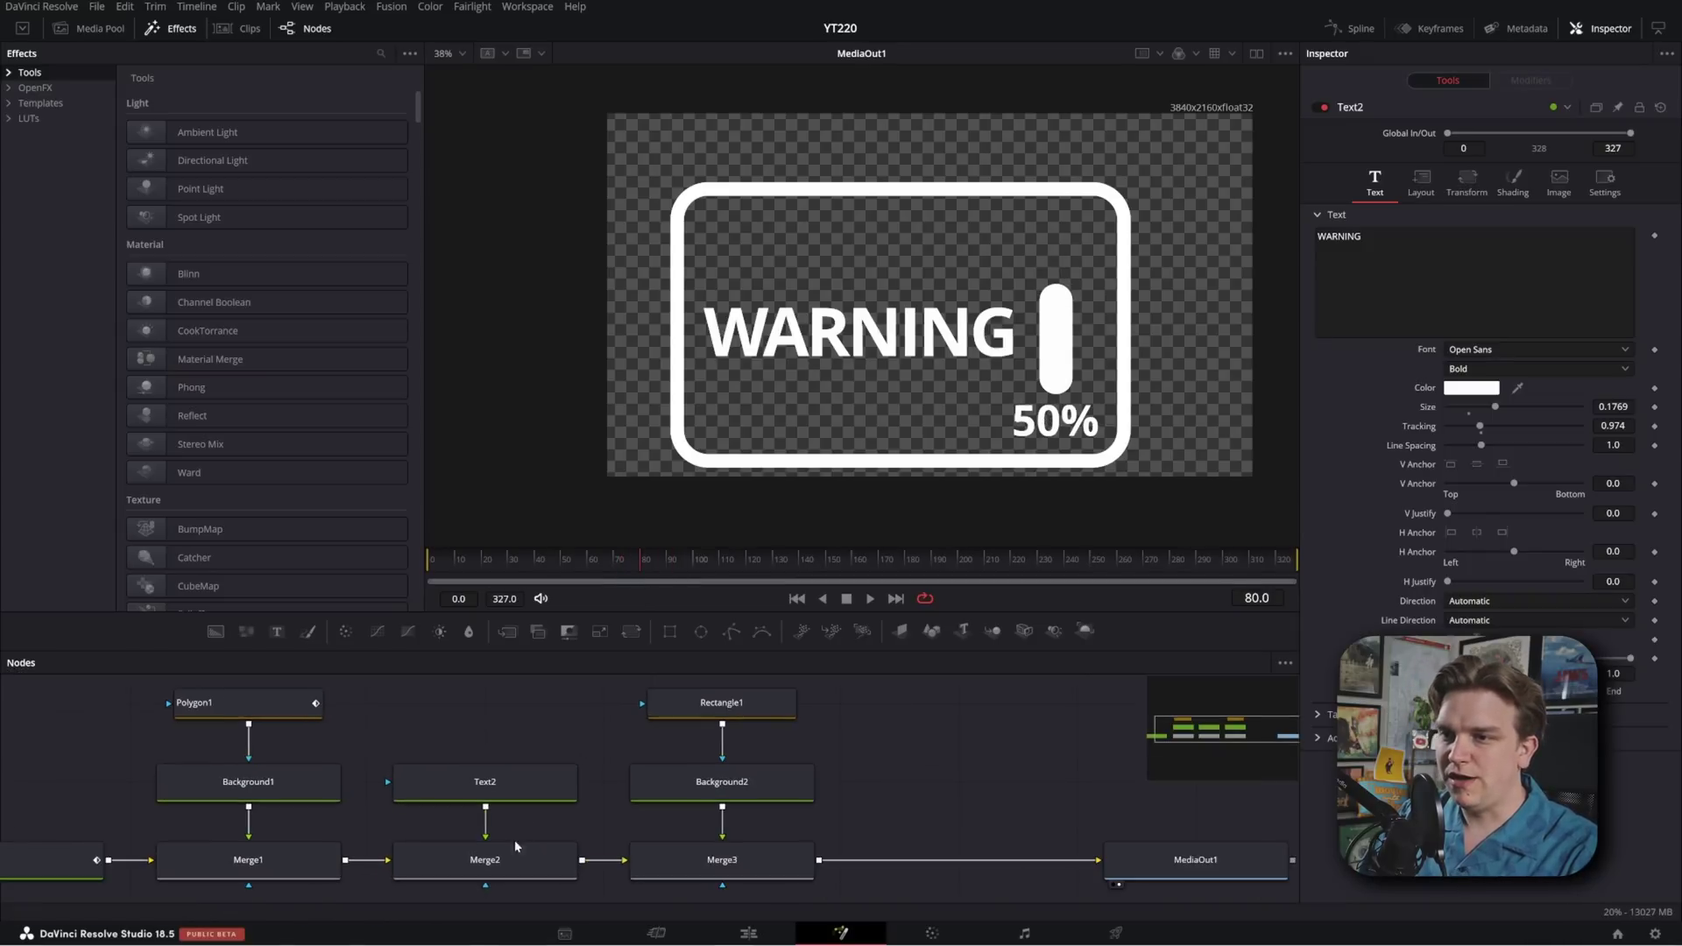
click(508, 859)
scroll(508, 874, up, 2)
click(534, 745)
key(1)
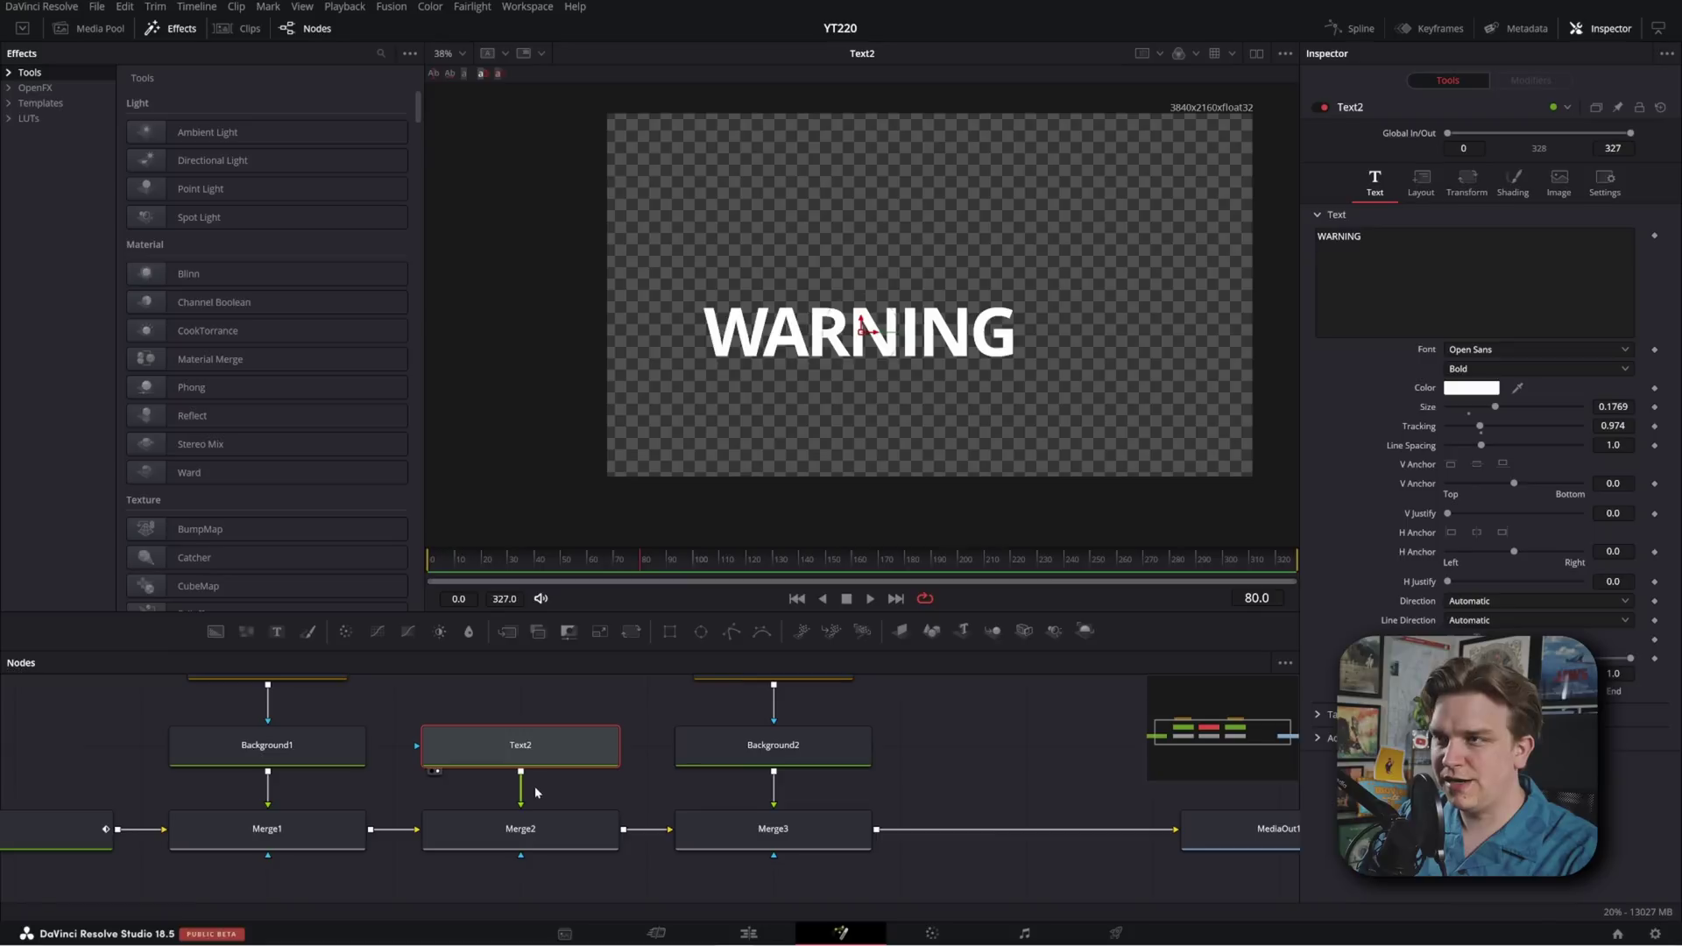
click(506, 833)
key(1)
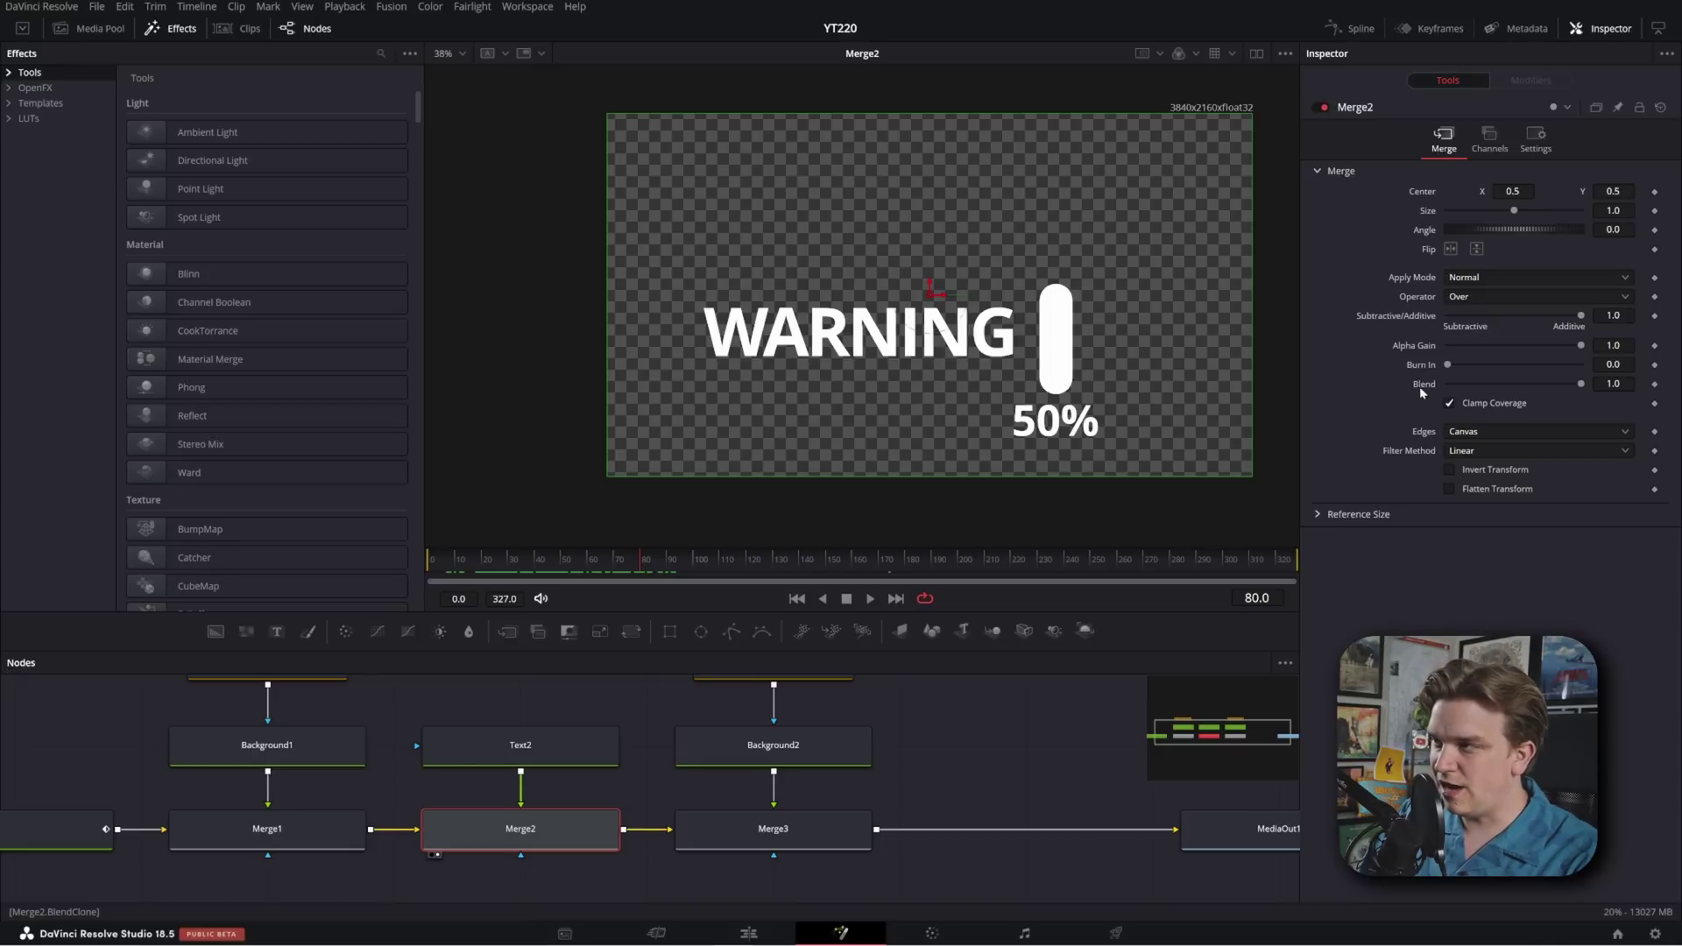
Try lowering Merge2's Blend to about 0.414 and undo the change
click(1551, 385)
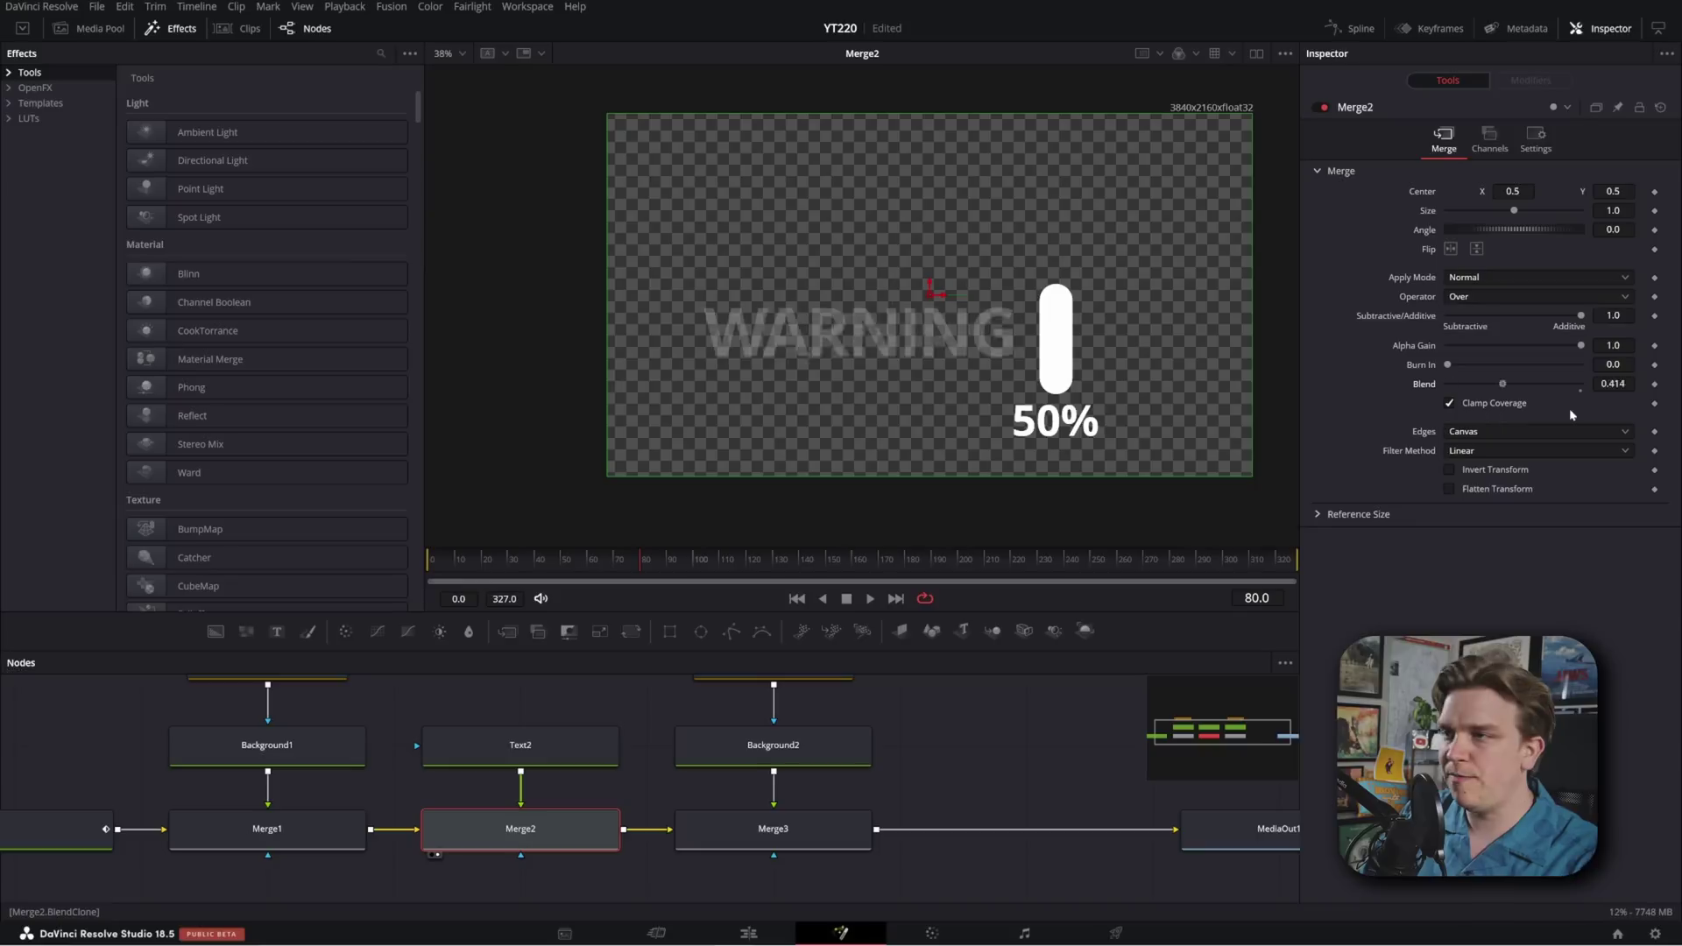
key(ctrl+z)
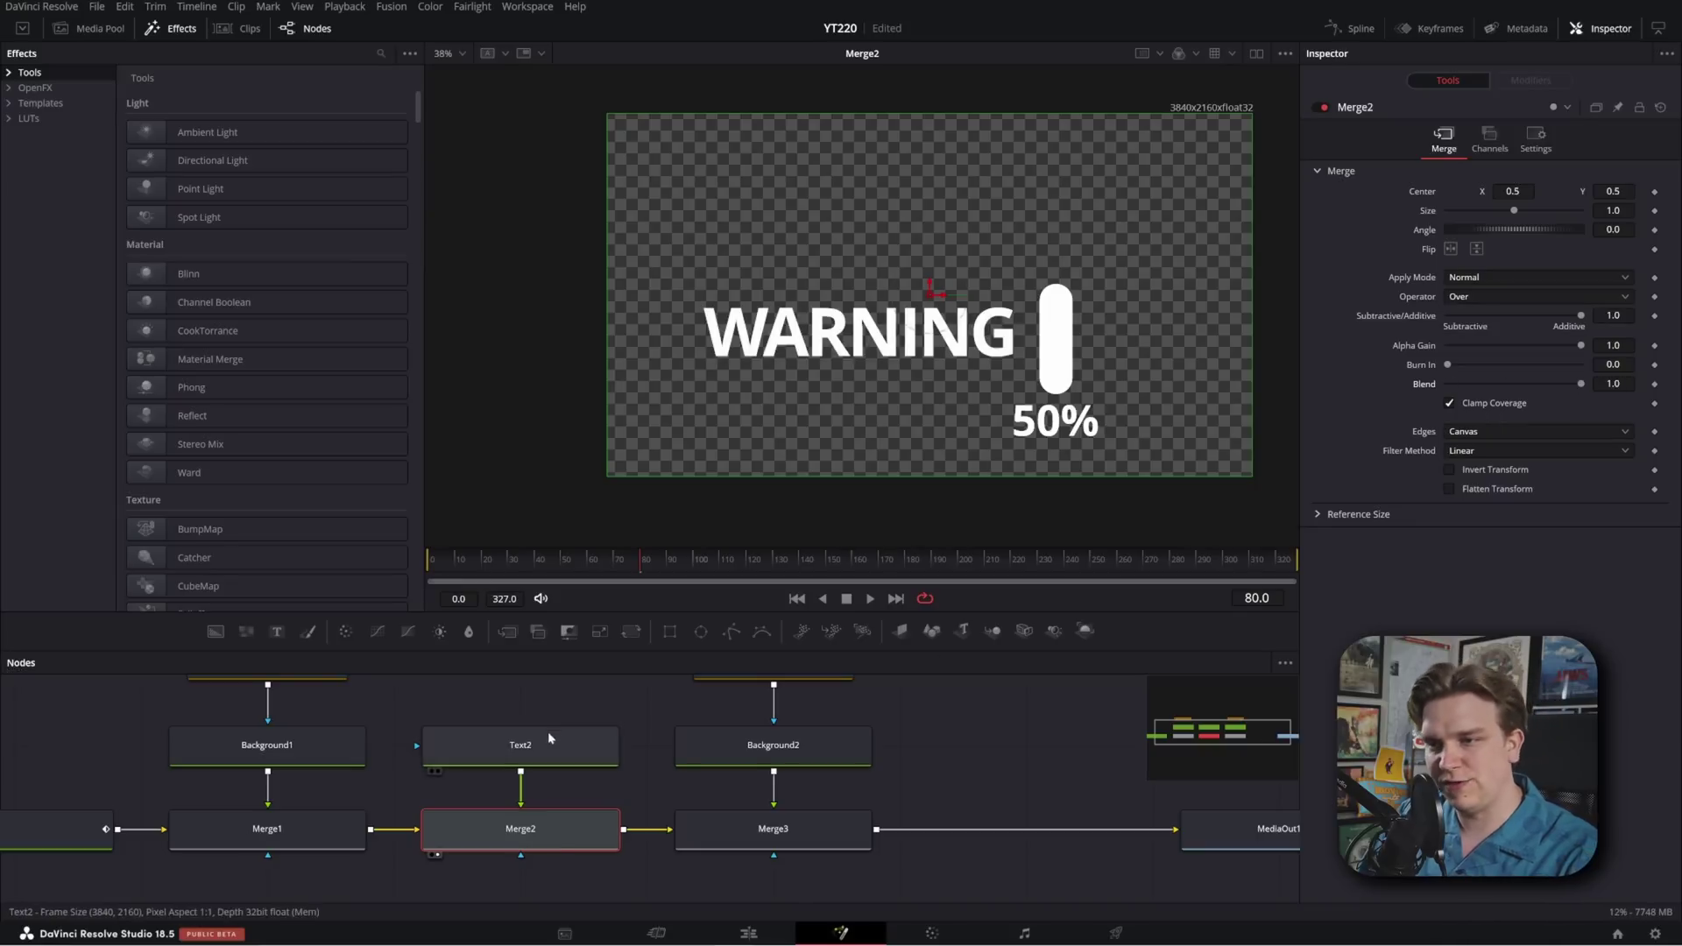
Connect Merge2's Blend to the Result of the calculation on Polygon1's Length, and scrub through the animation
right_click(1427, 389)
mouse_move(1472, 468)
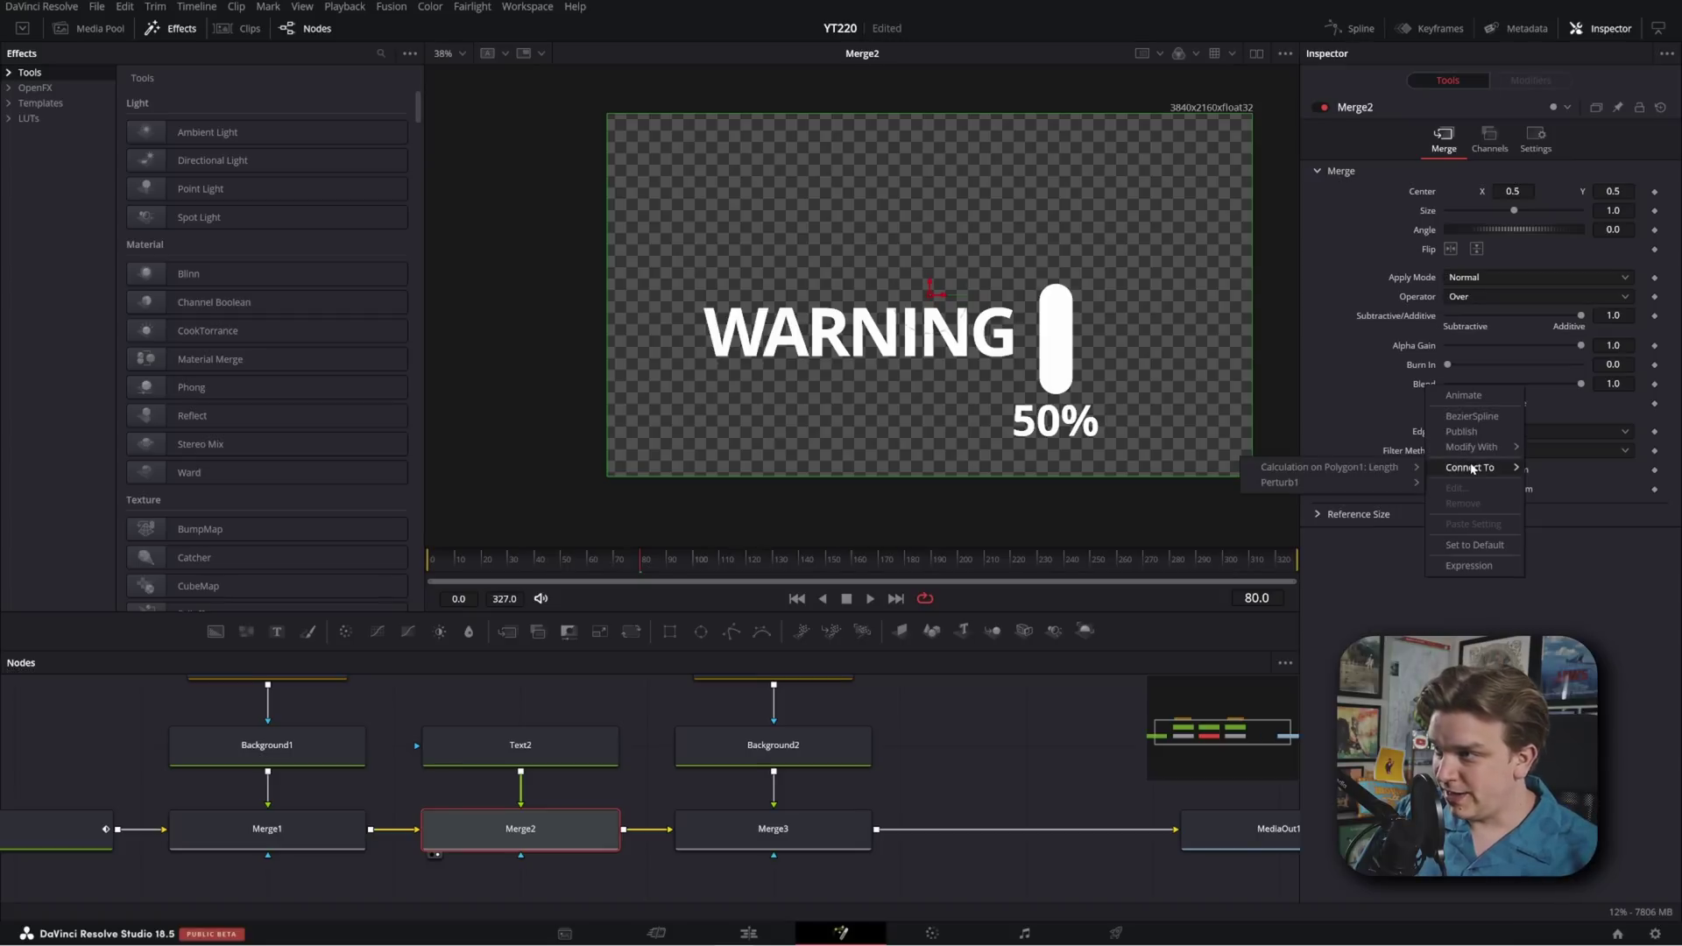
mouse_move(1390, 467)
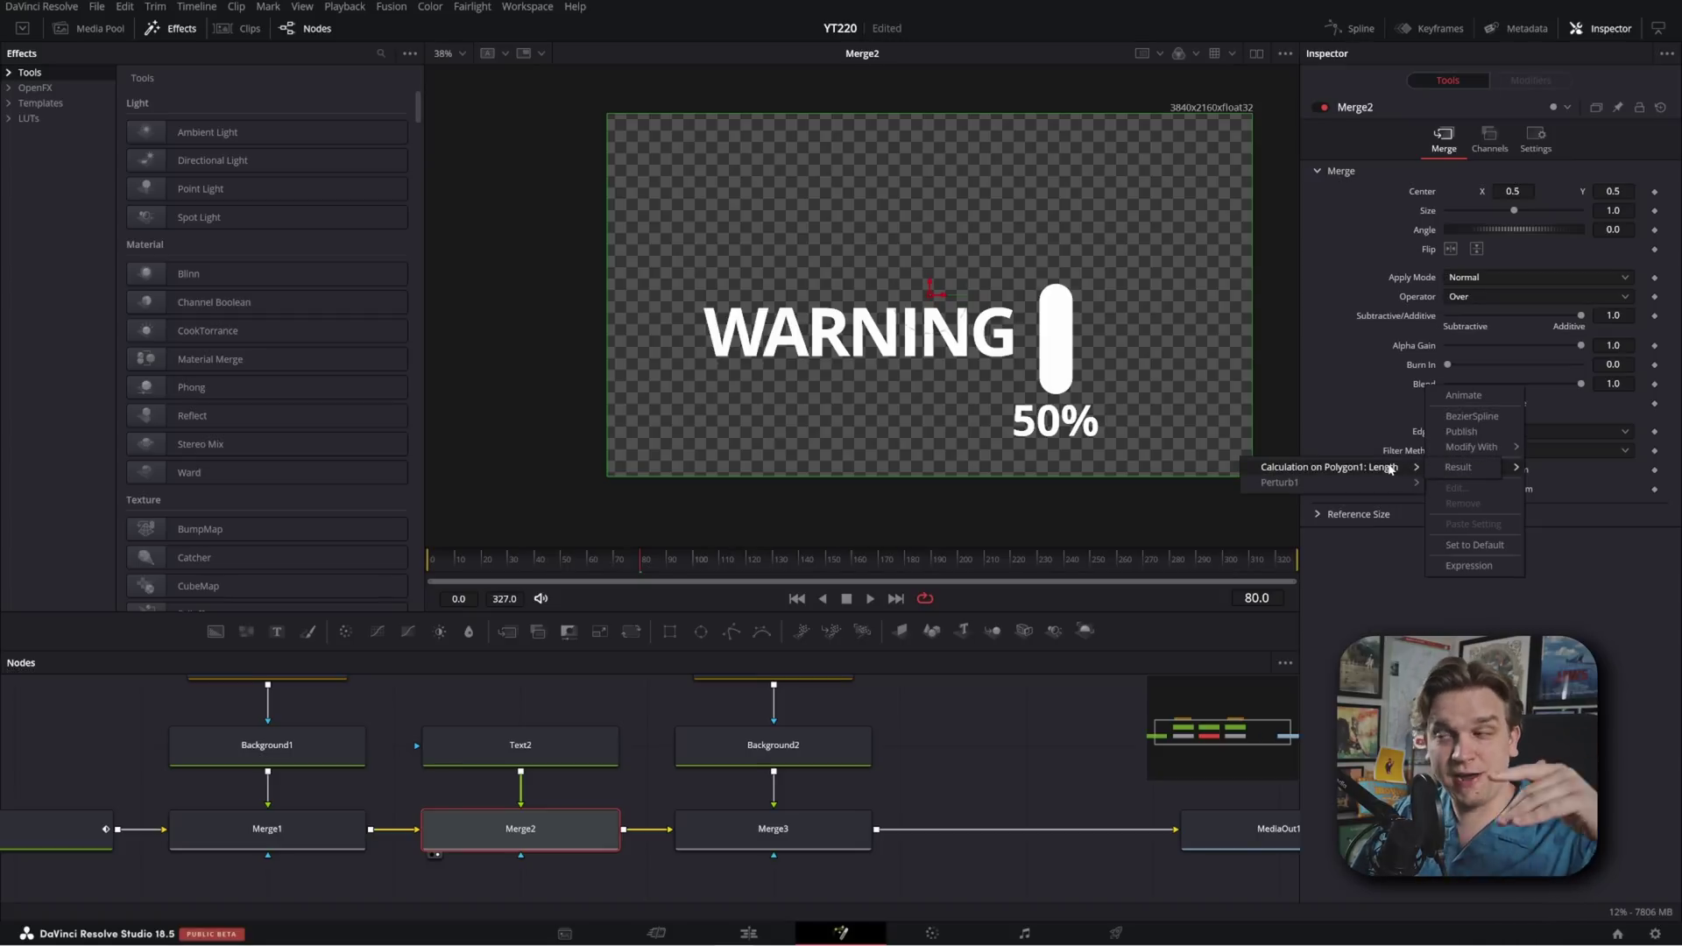
click(1490, 470)
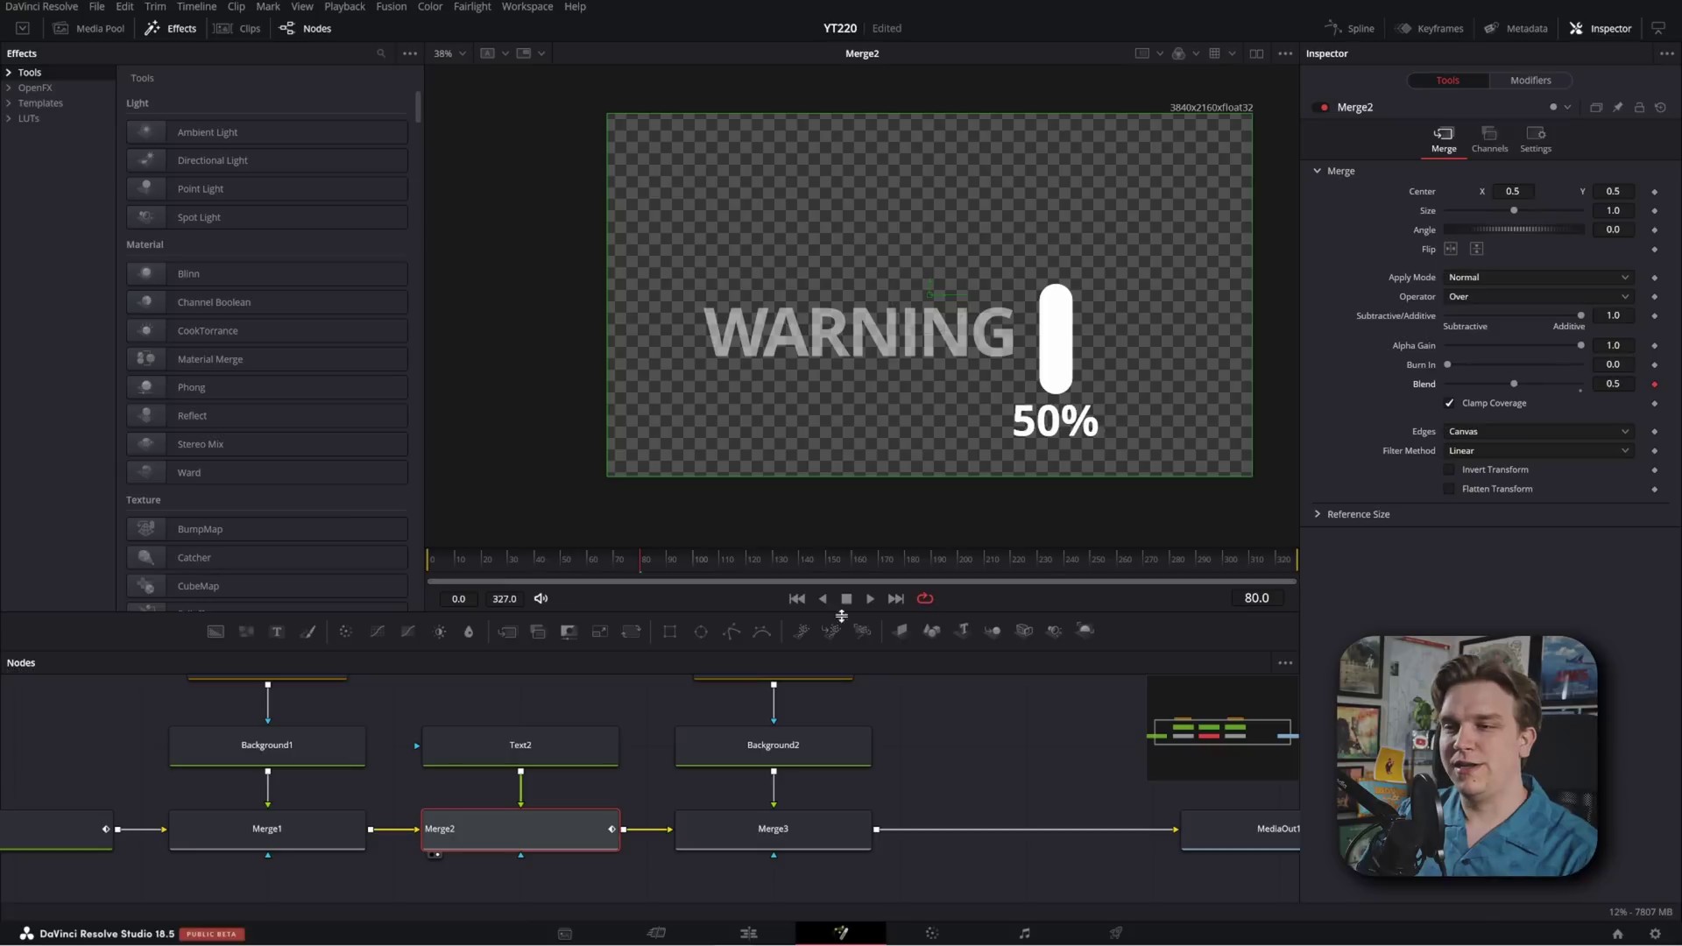
drag(522, 566, 1014, 564)
Move MediaOut1 farther along the node chain to make room, and view Merge3's output
scroll(976, 744, down, 4)
drag(912, 754, 764, 762)
drag(967, 822, 1102, 821)
click(672, 813)
key(2)
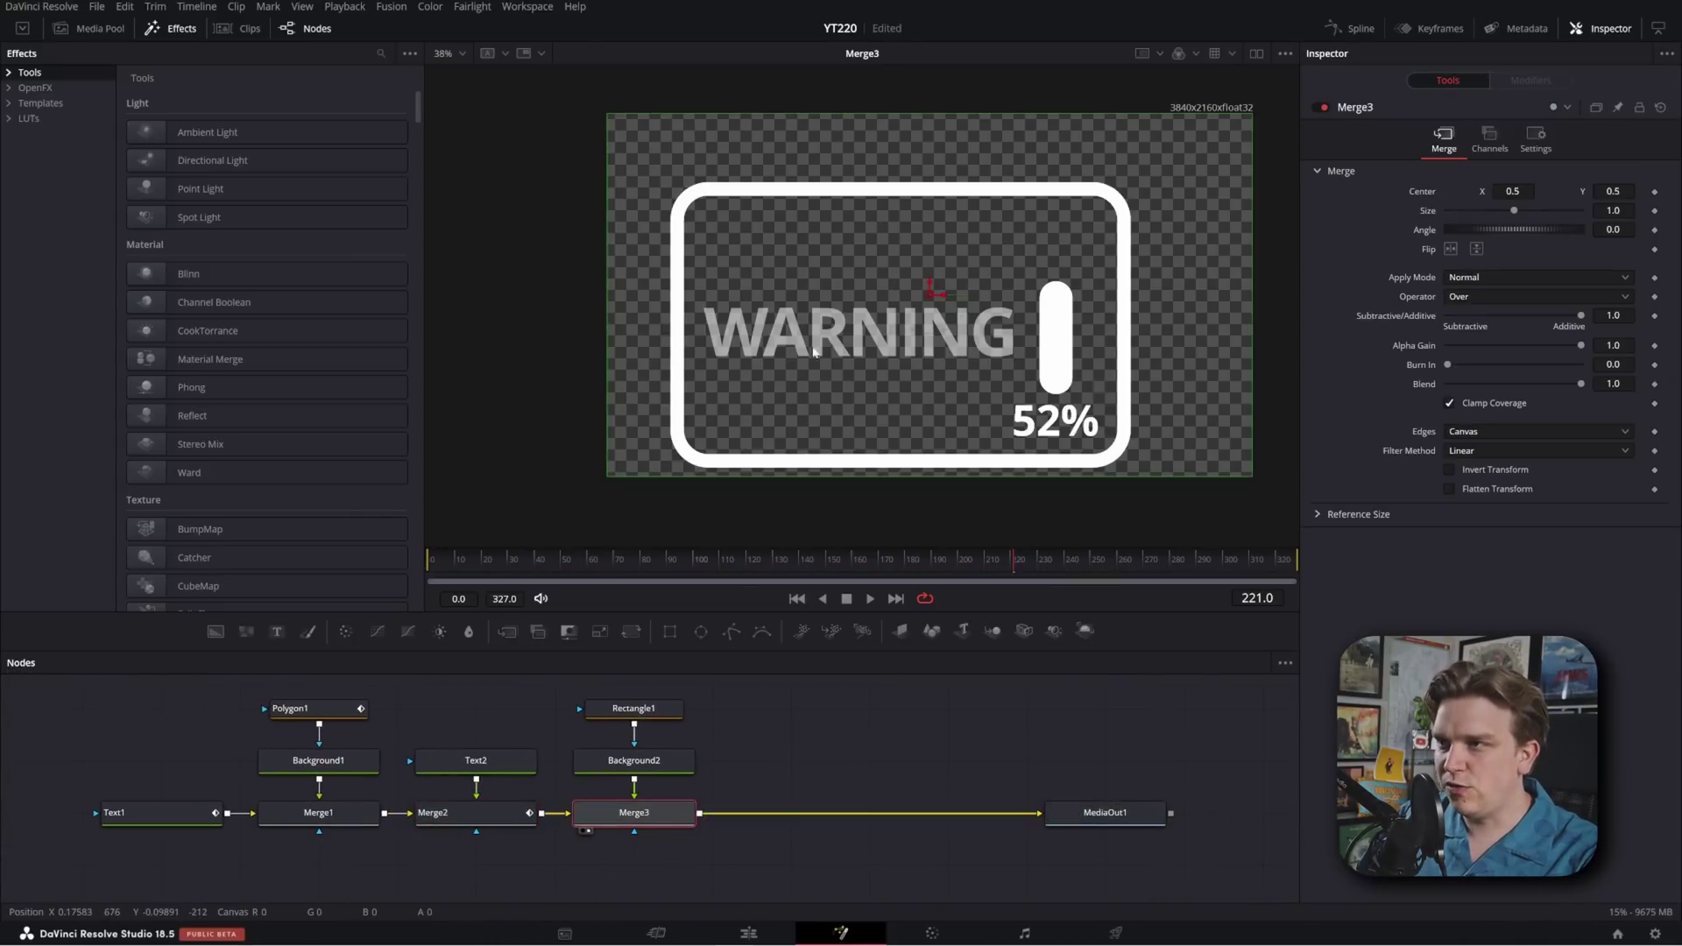
Examine the colour settings of Background2 and Background1
click(738, 756)
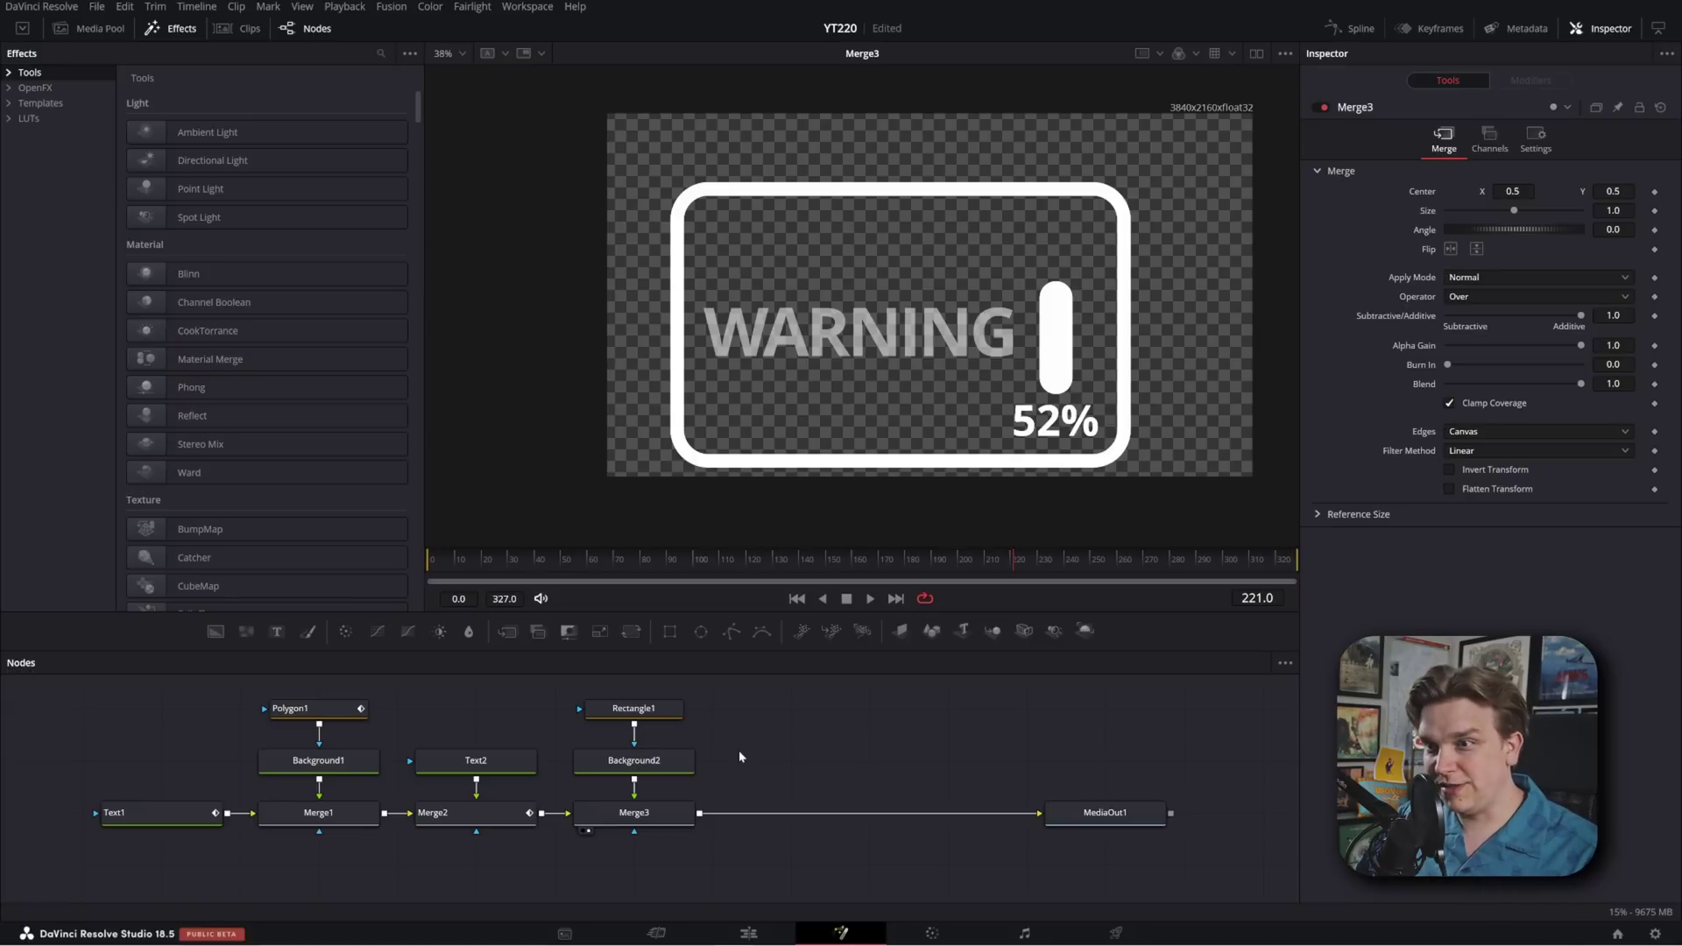
click(634, 760)
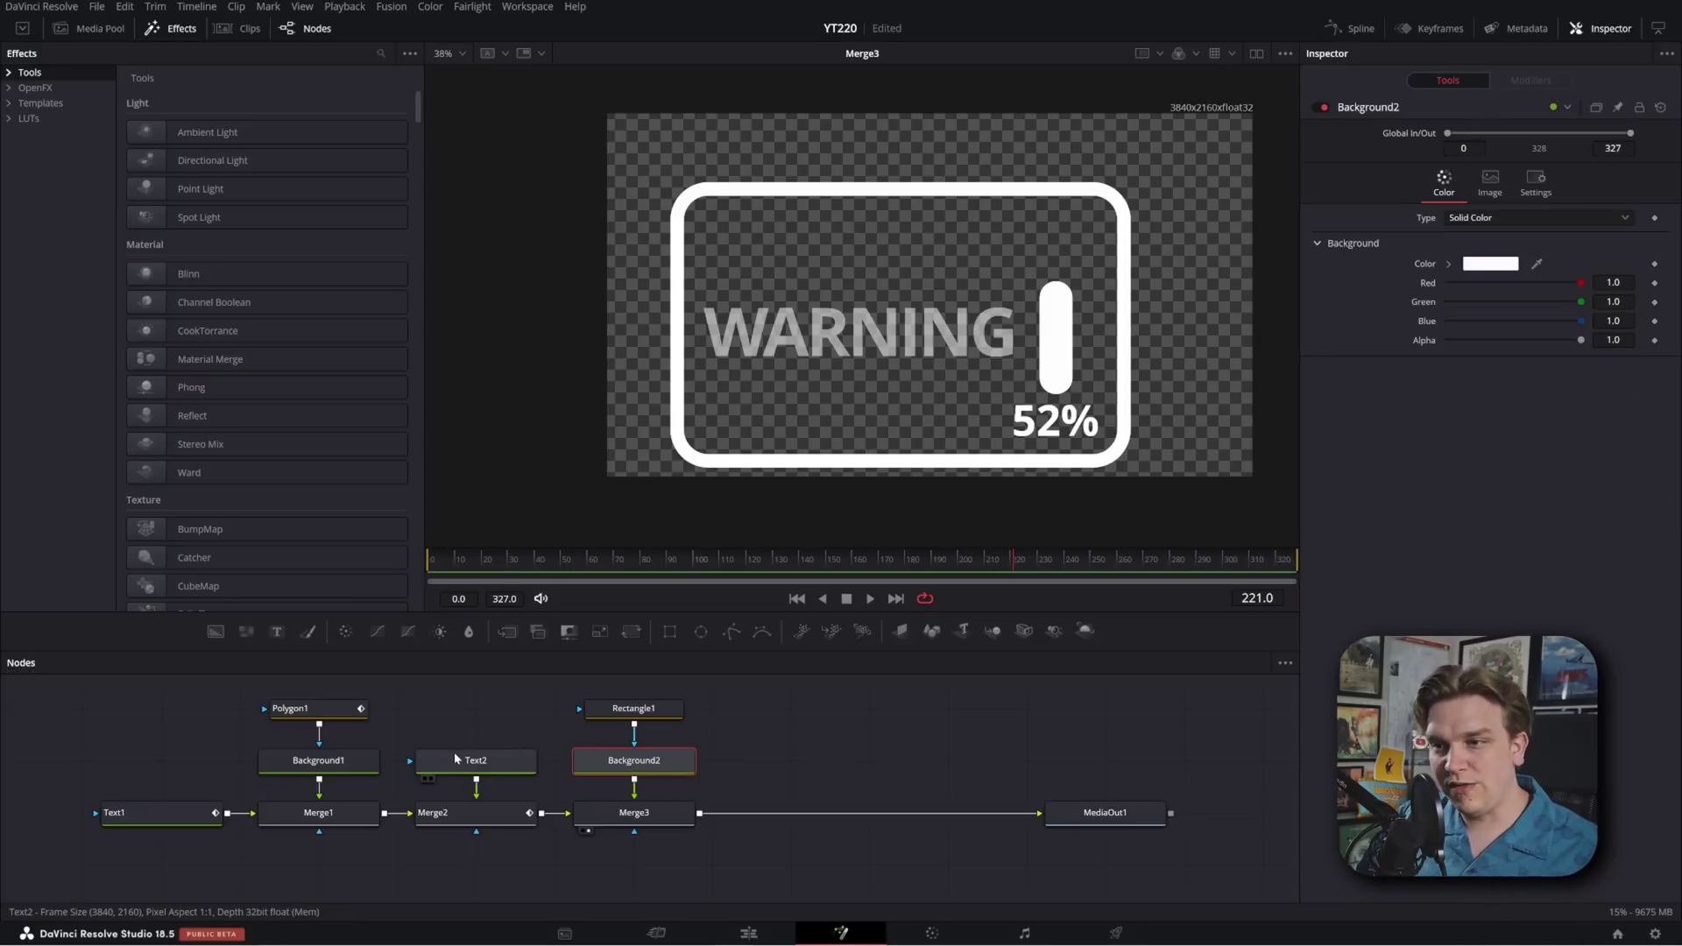
click(318, 760)
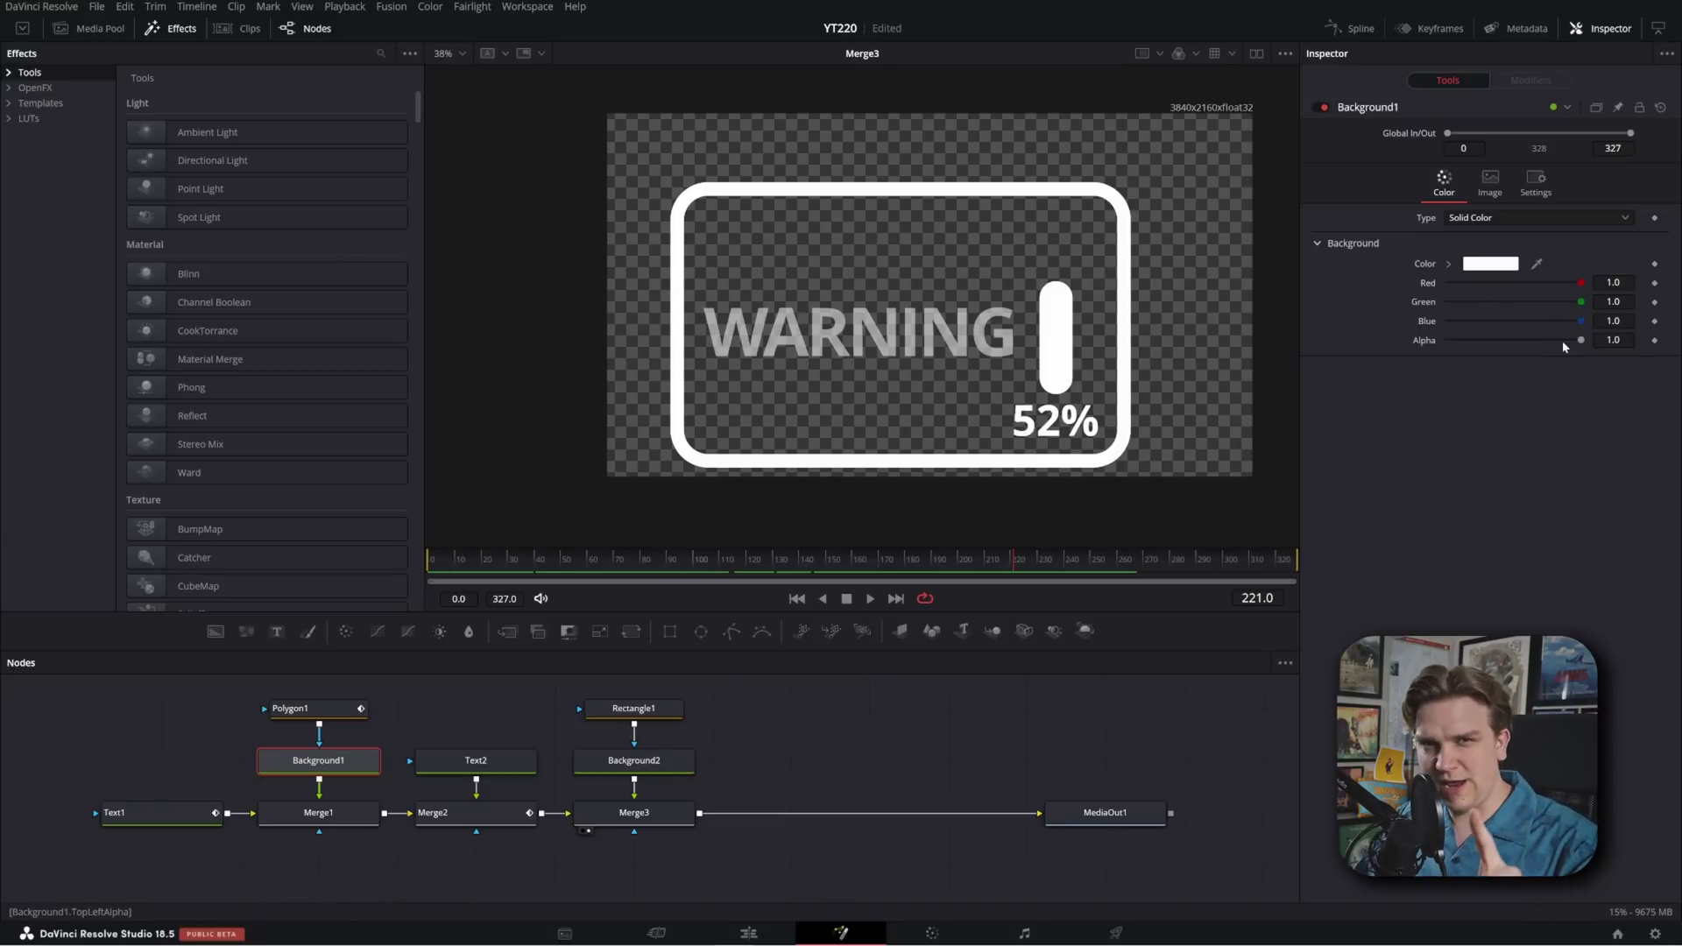
Add a Background3 node between Merge3 and MediaOut1, unconnected, and colour it pure red
click(880, 745)
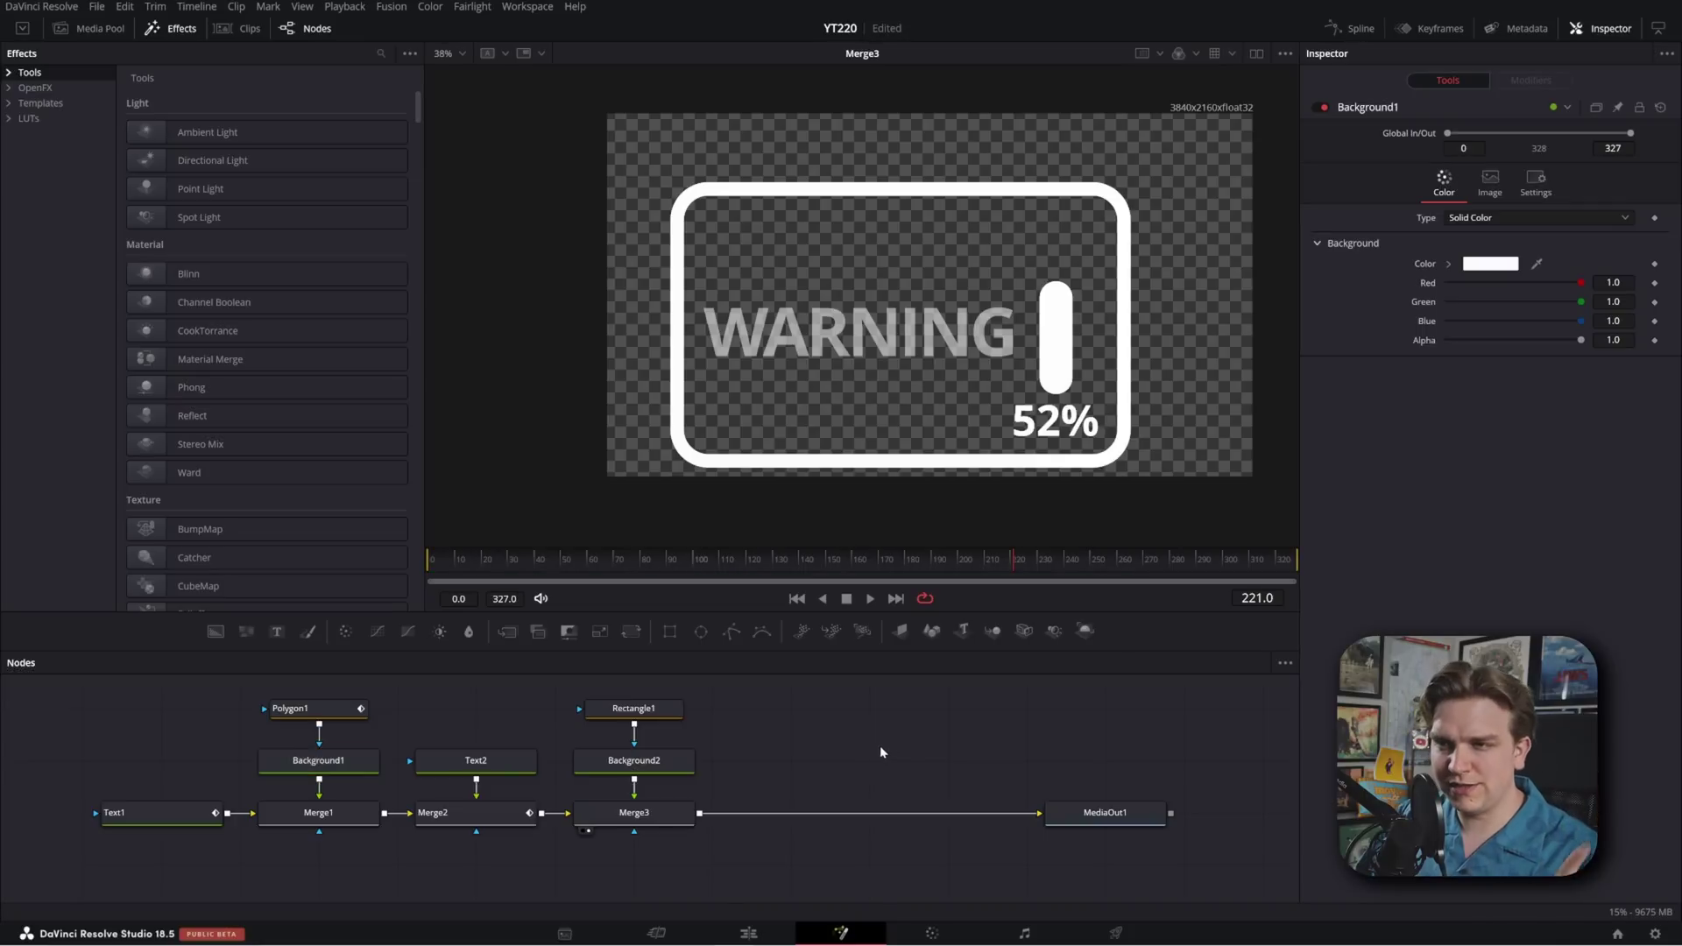
click(215, 631)
drag(1448, 283, 1584, 283)
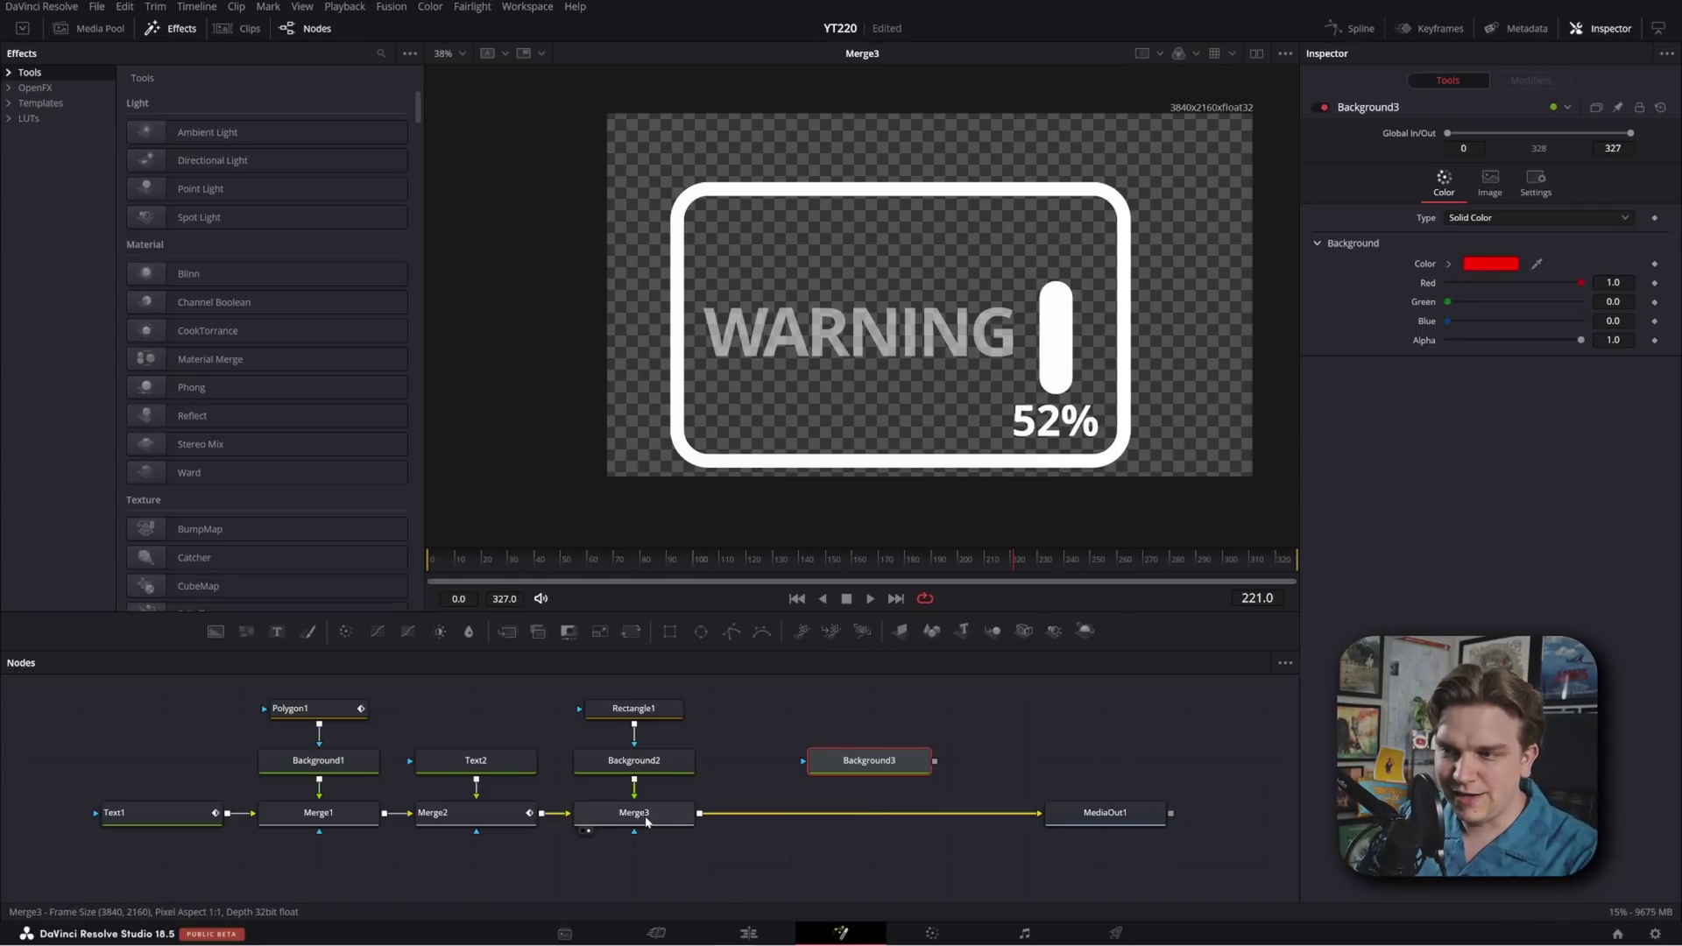
Use Merge3's output as the effect mask of Background3, and view Background3
click(647, 821)
scroll(680, 766, up, 4)
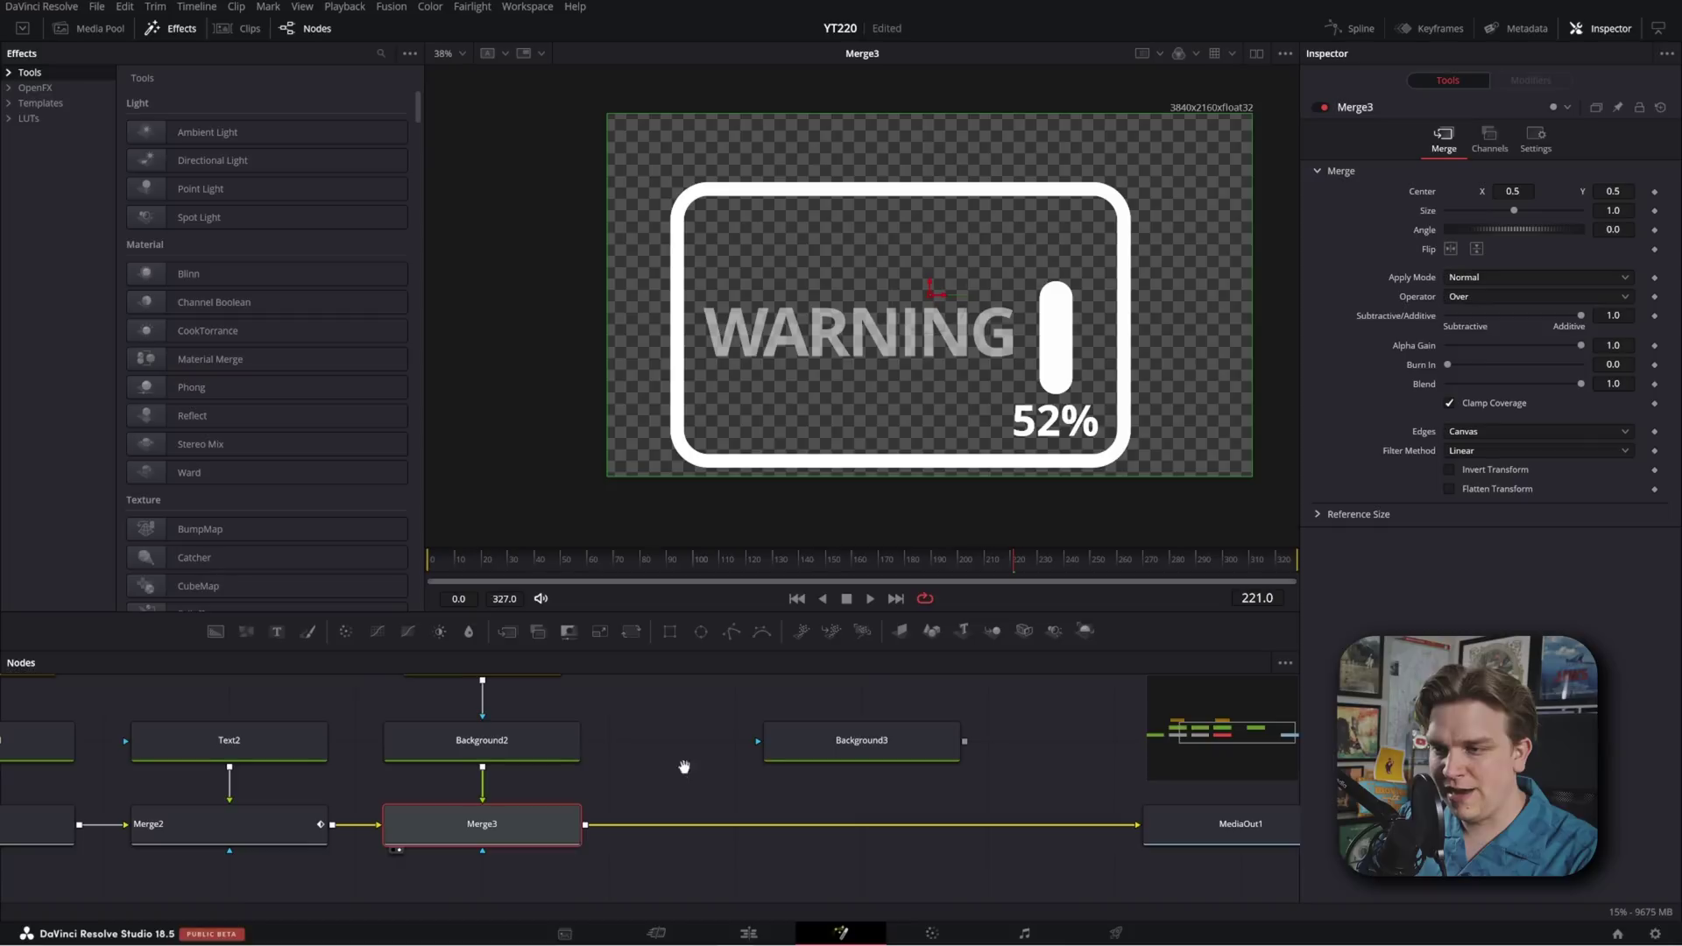
drag(681, 773, 592, 813)
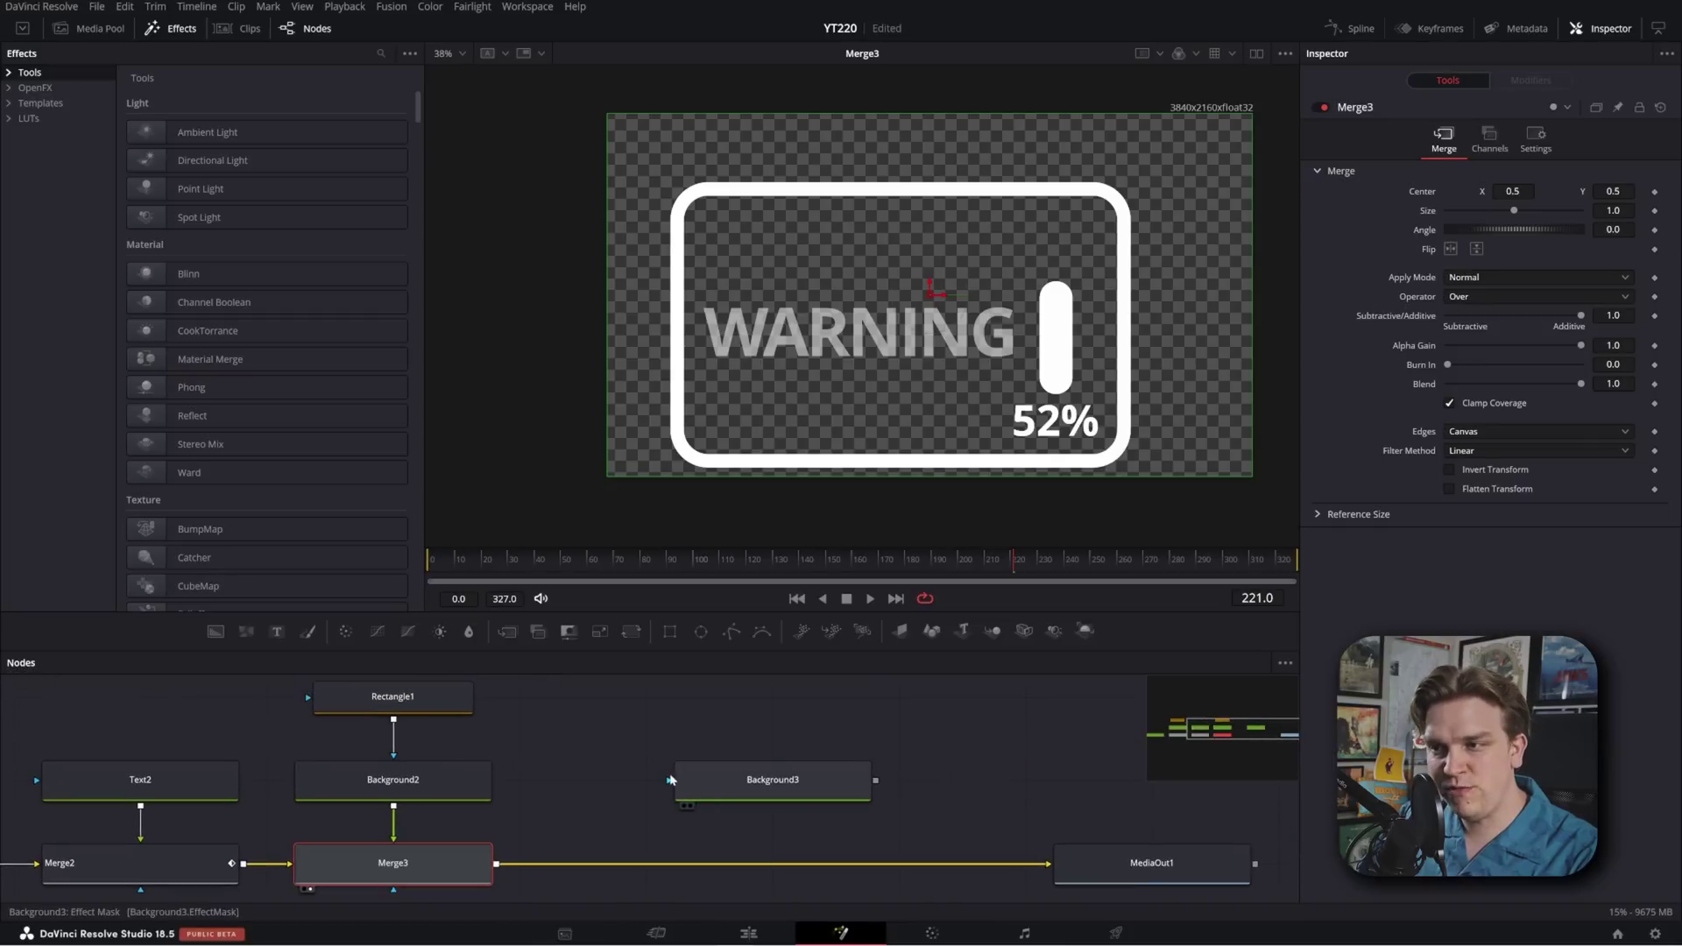
drag(496, 866, 701, 793)
click(705, 798)
key(2)
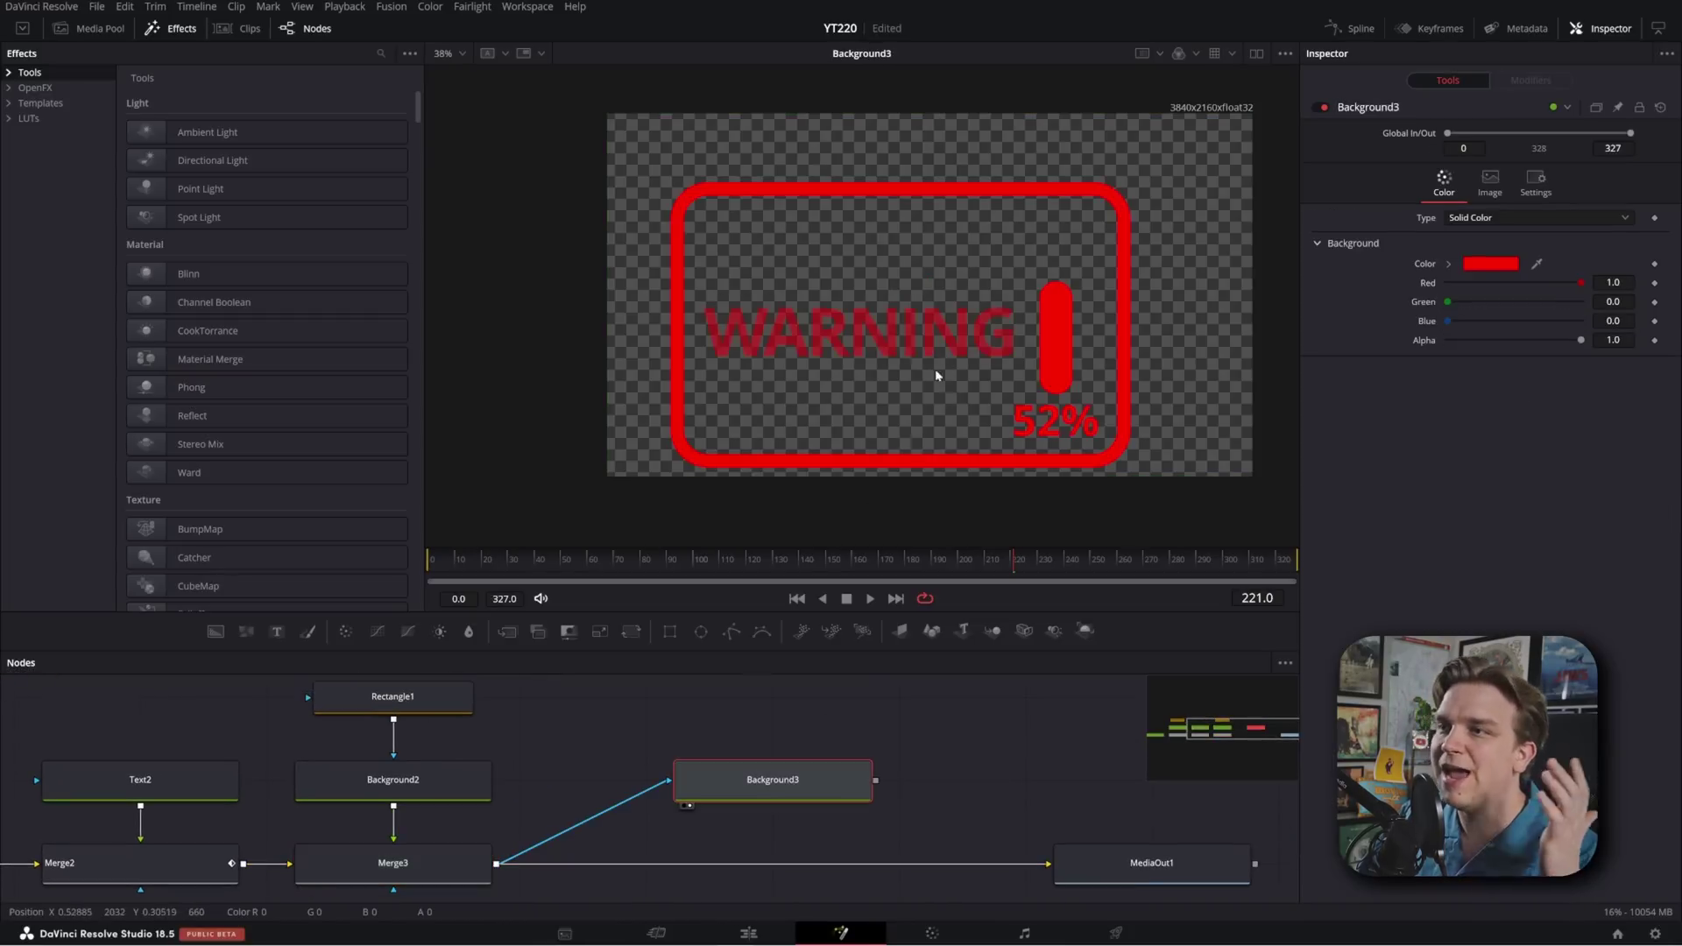
Connect Background3 to MediaOut1, align it in the main node row, and set its colour to white
scroll(909, 385, down, 5)
scroll(899, 386, up, 4)
drag(875, 780, 1048, 863)
drag(705, 788, 705, 872)
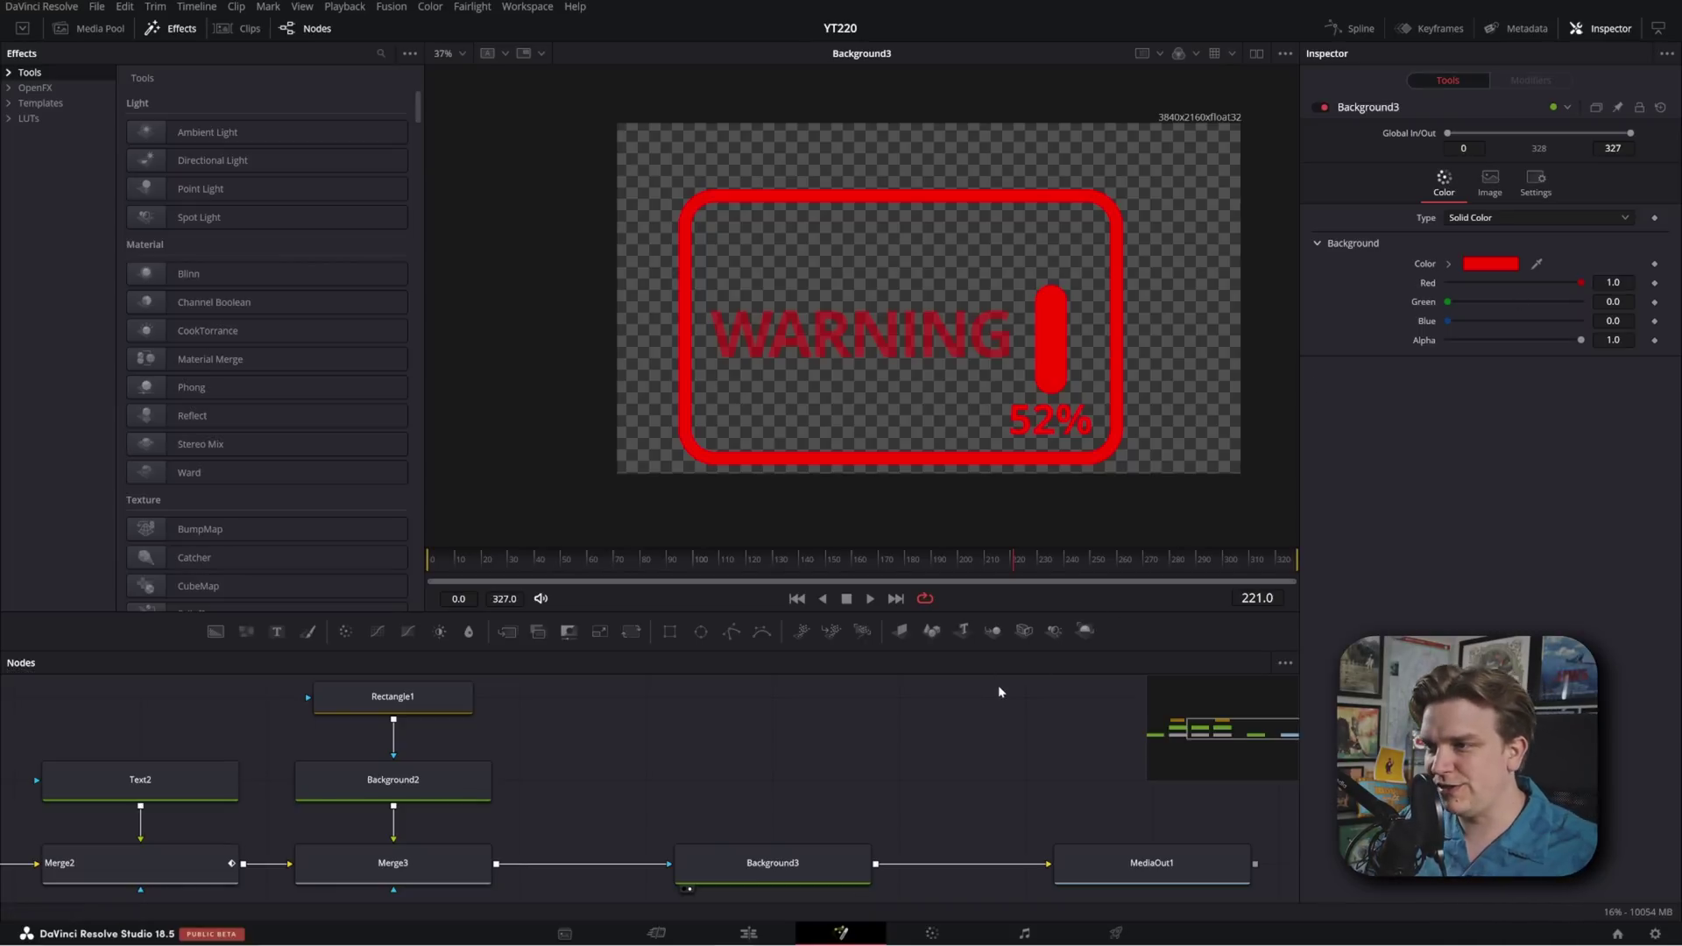
drag(1448, 302, 1583, 322)
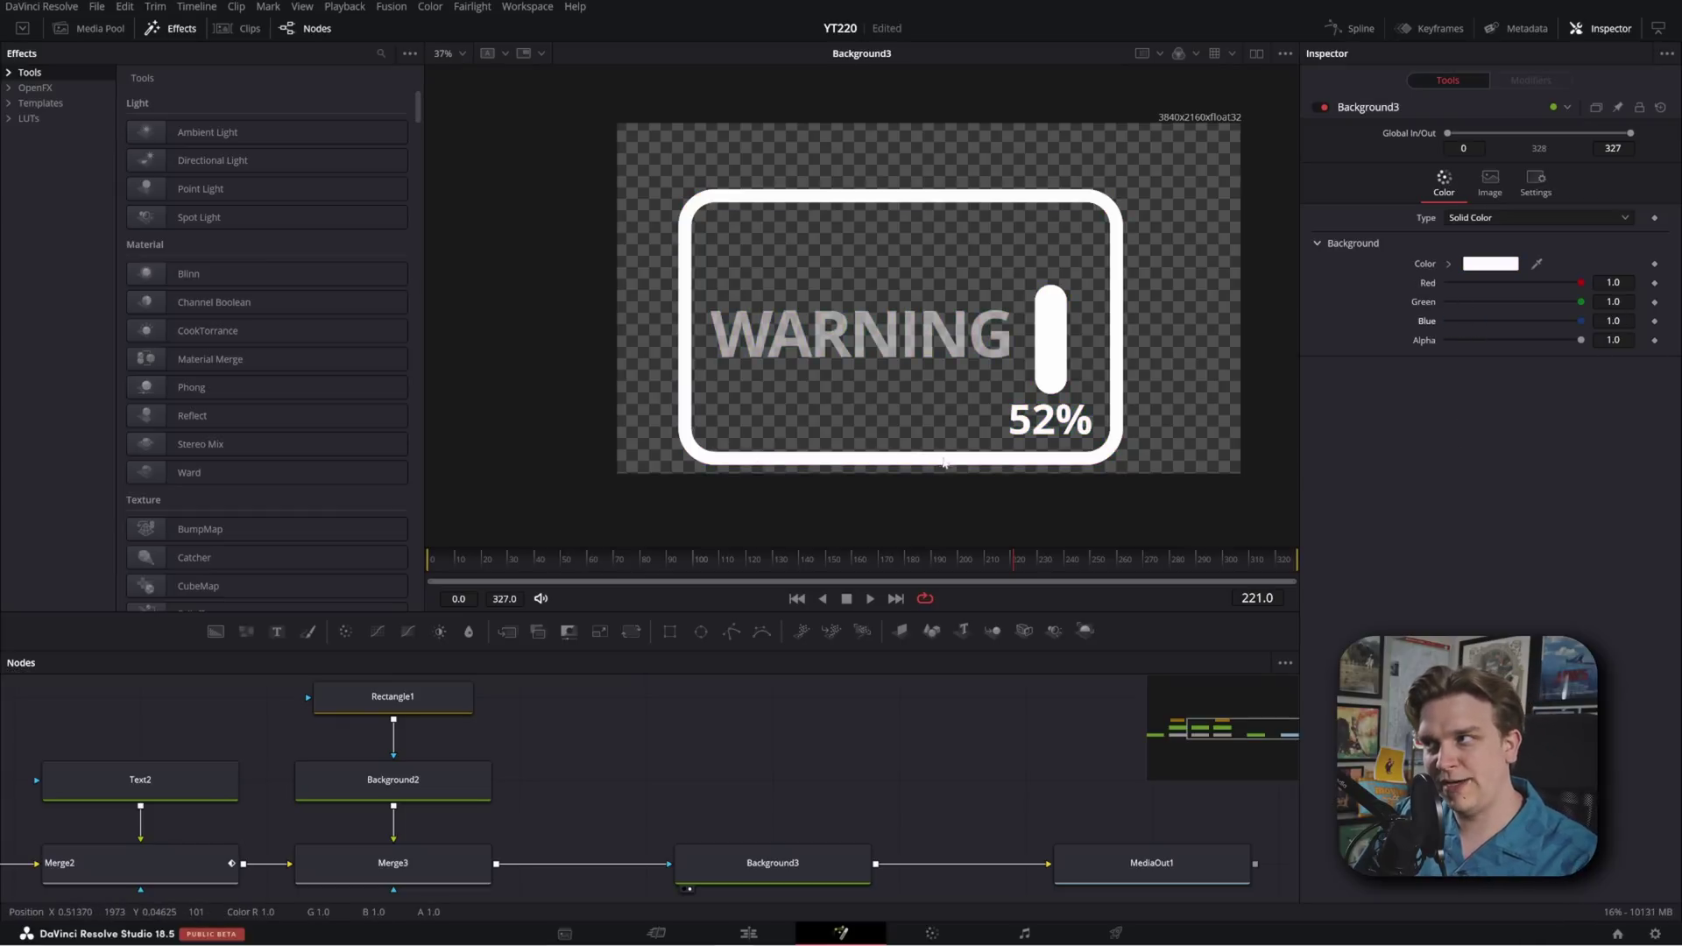
Modify Background3's Green value with a Calculation and set its operator to Subtract (First - Second)
right_click(1427, 307)
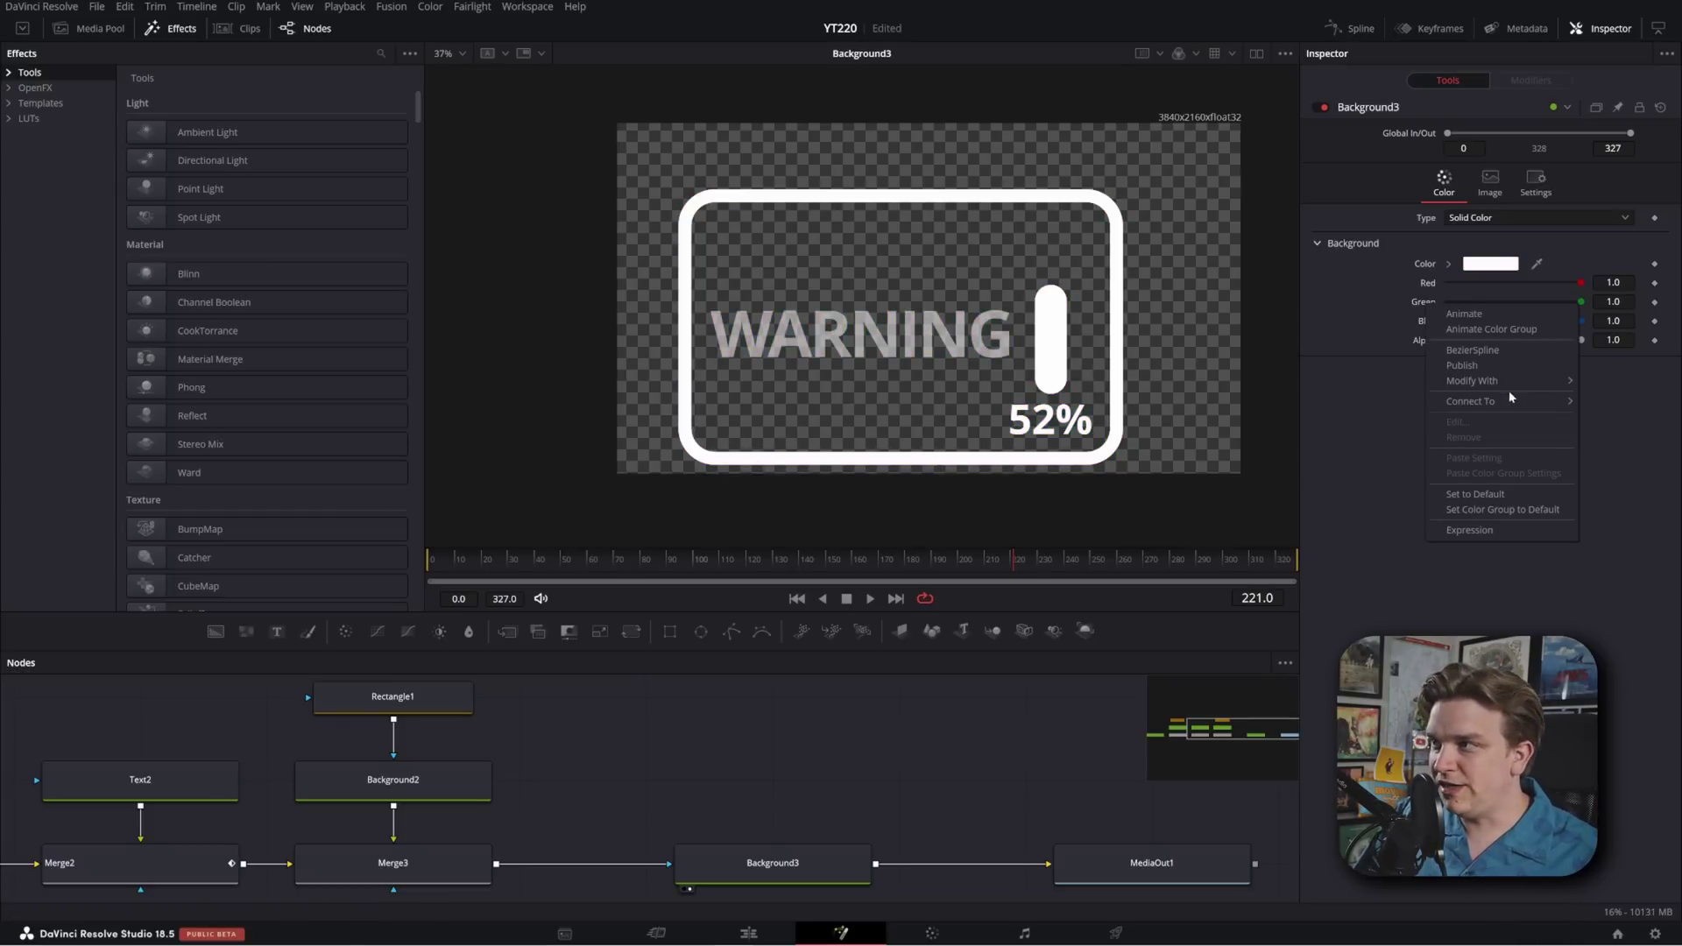
mouse_move(1506, 382)
click(1393, 420)
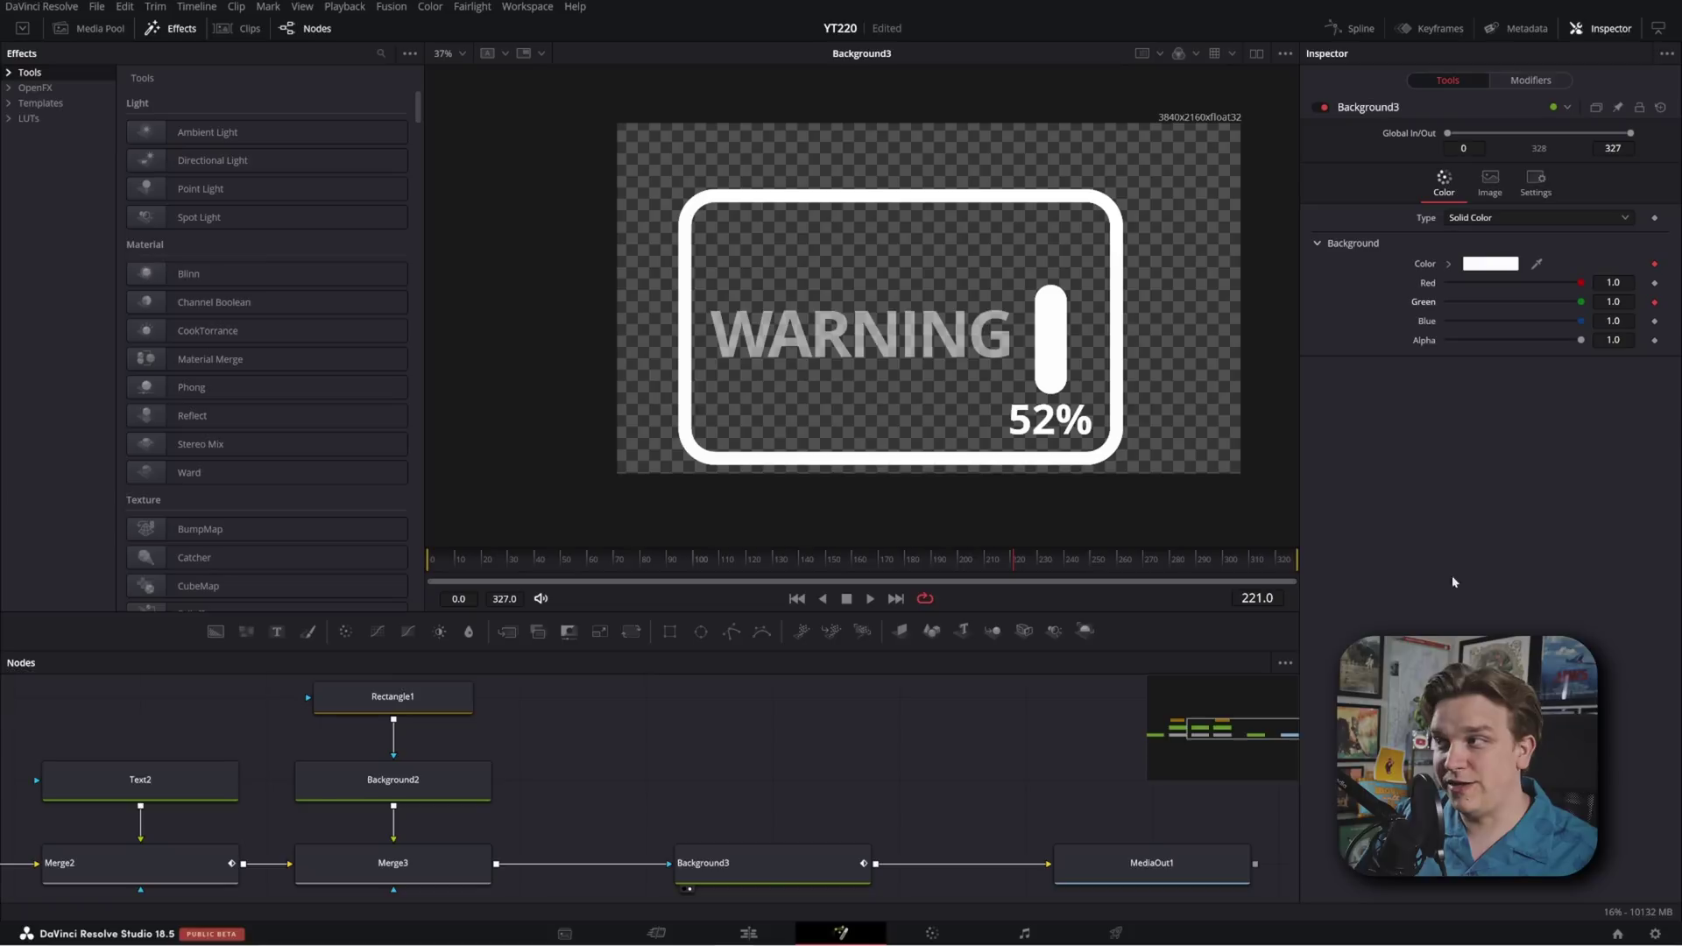
click(1549, 79)
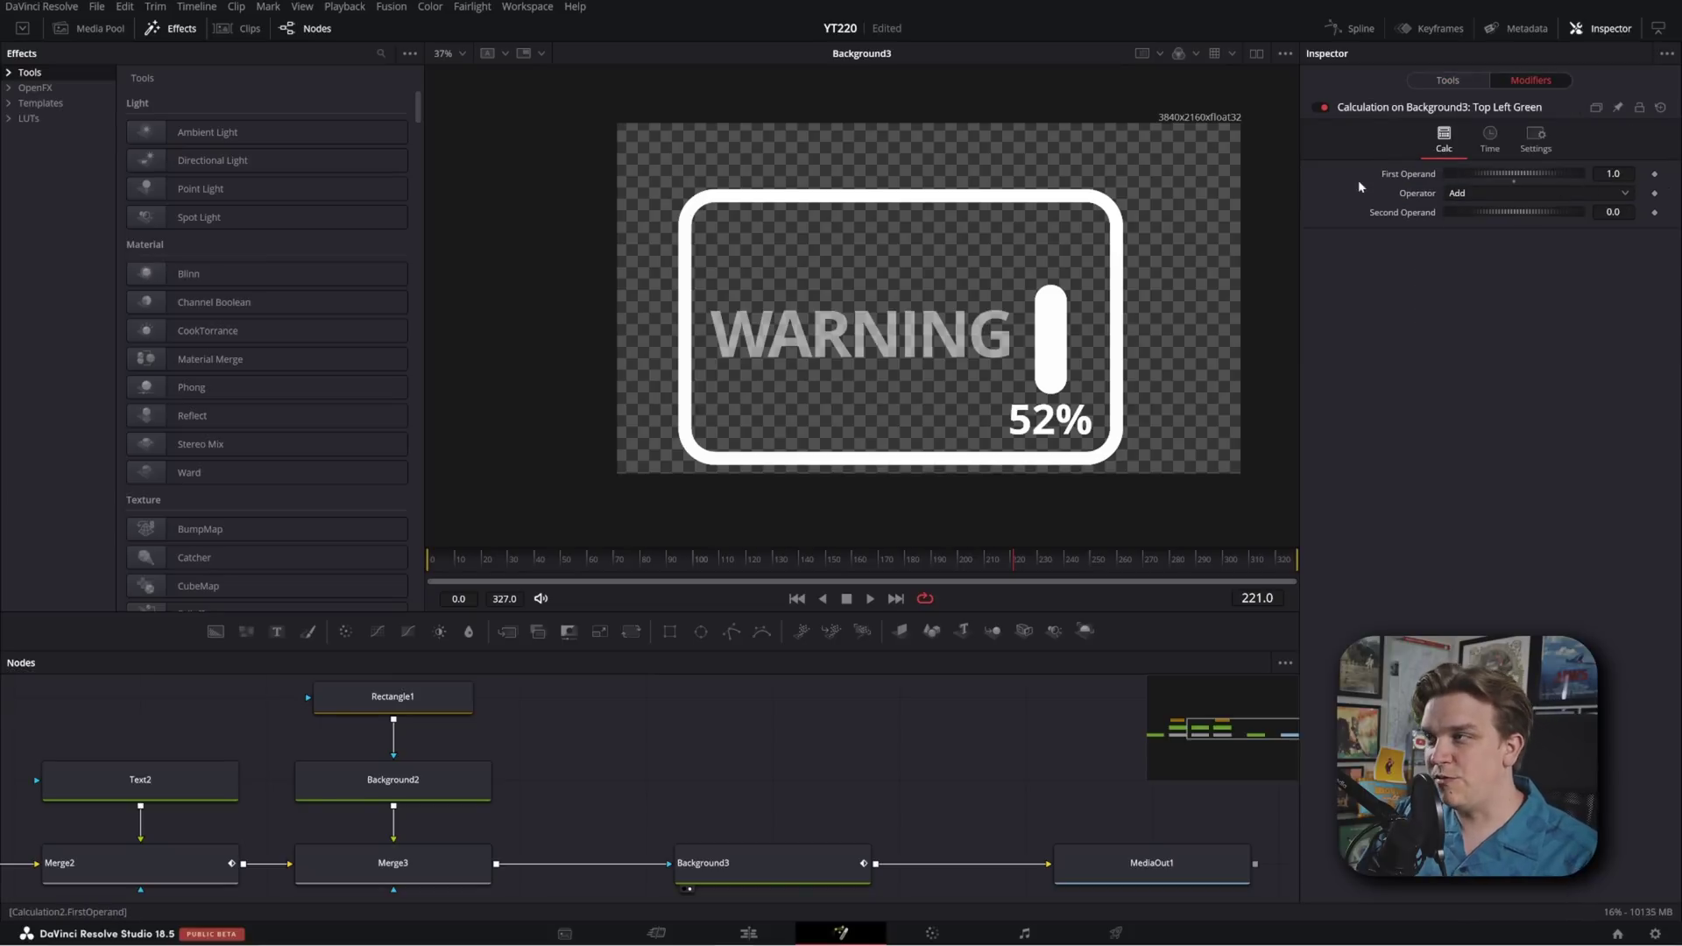
click(1460, 195)
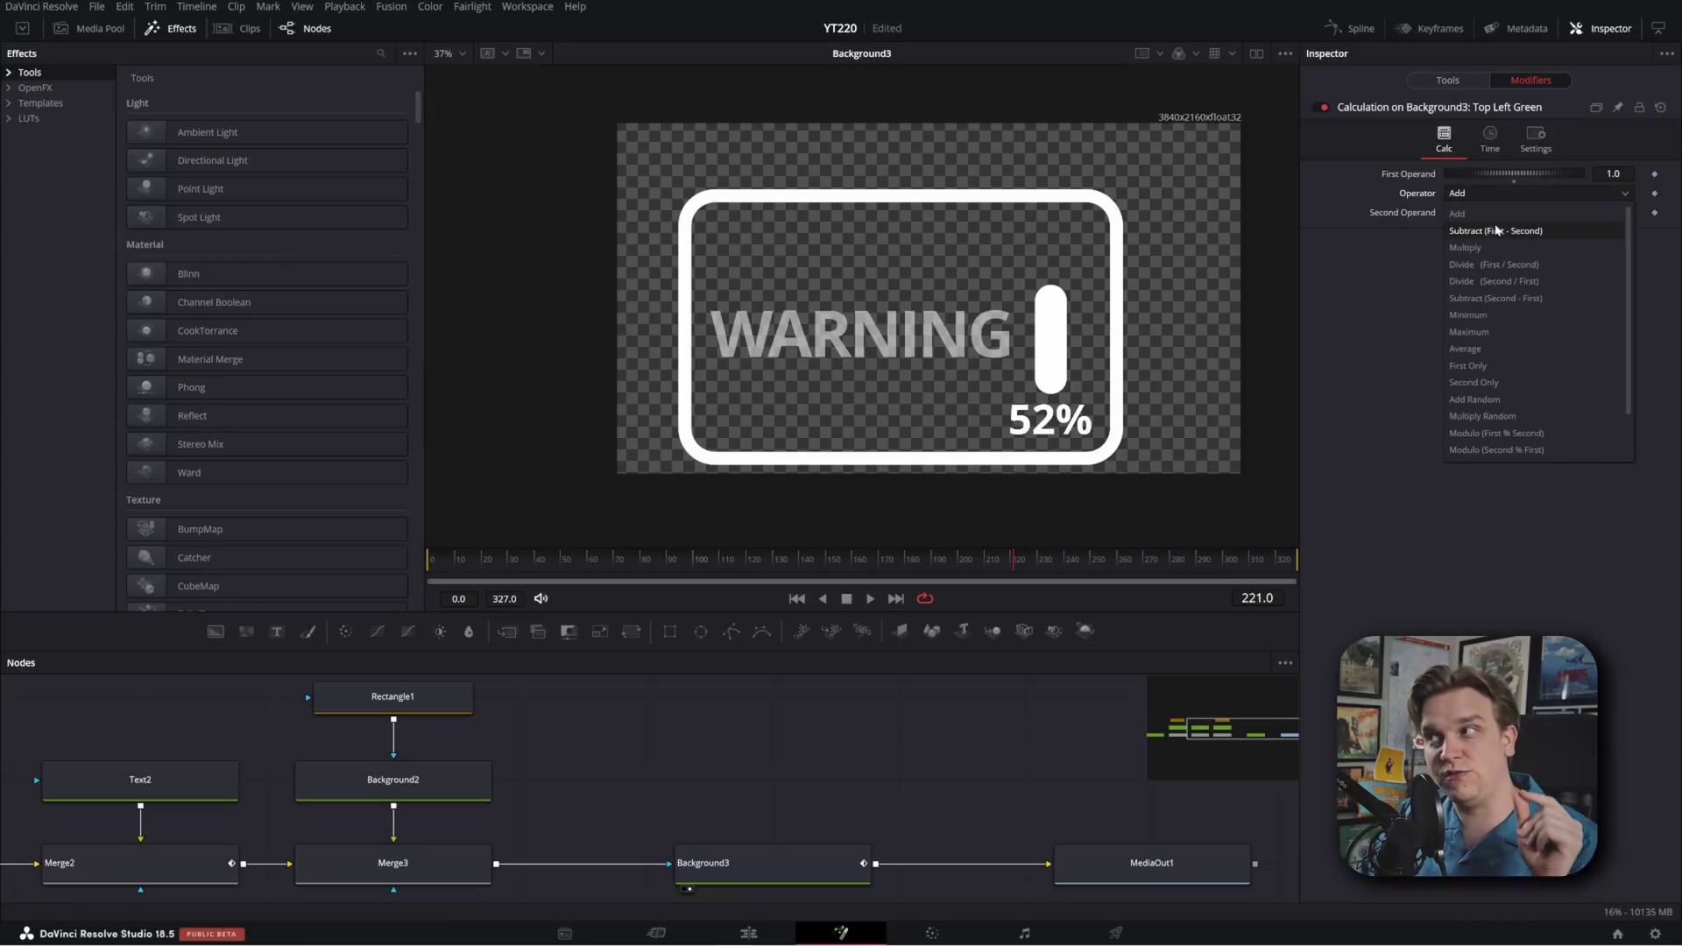
click(1497, 231)
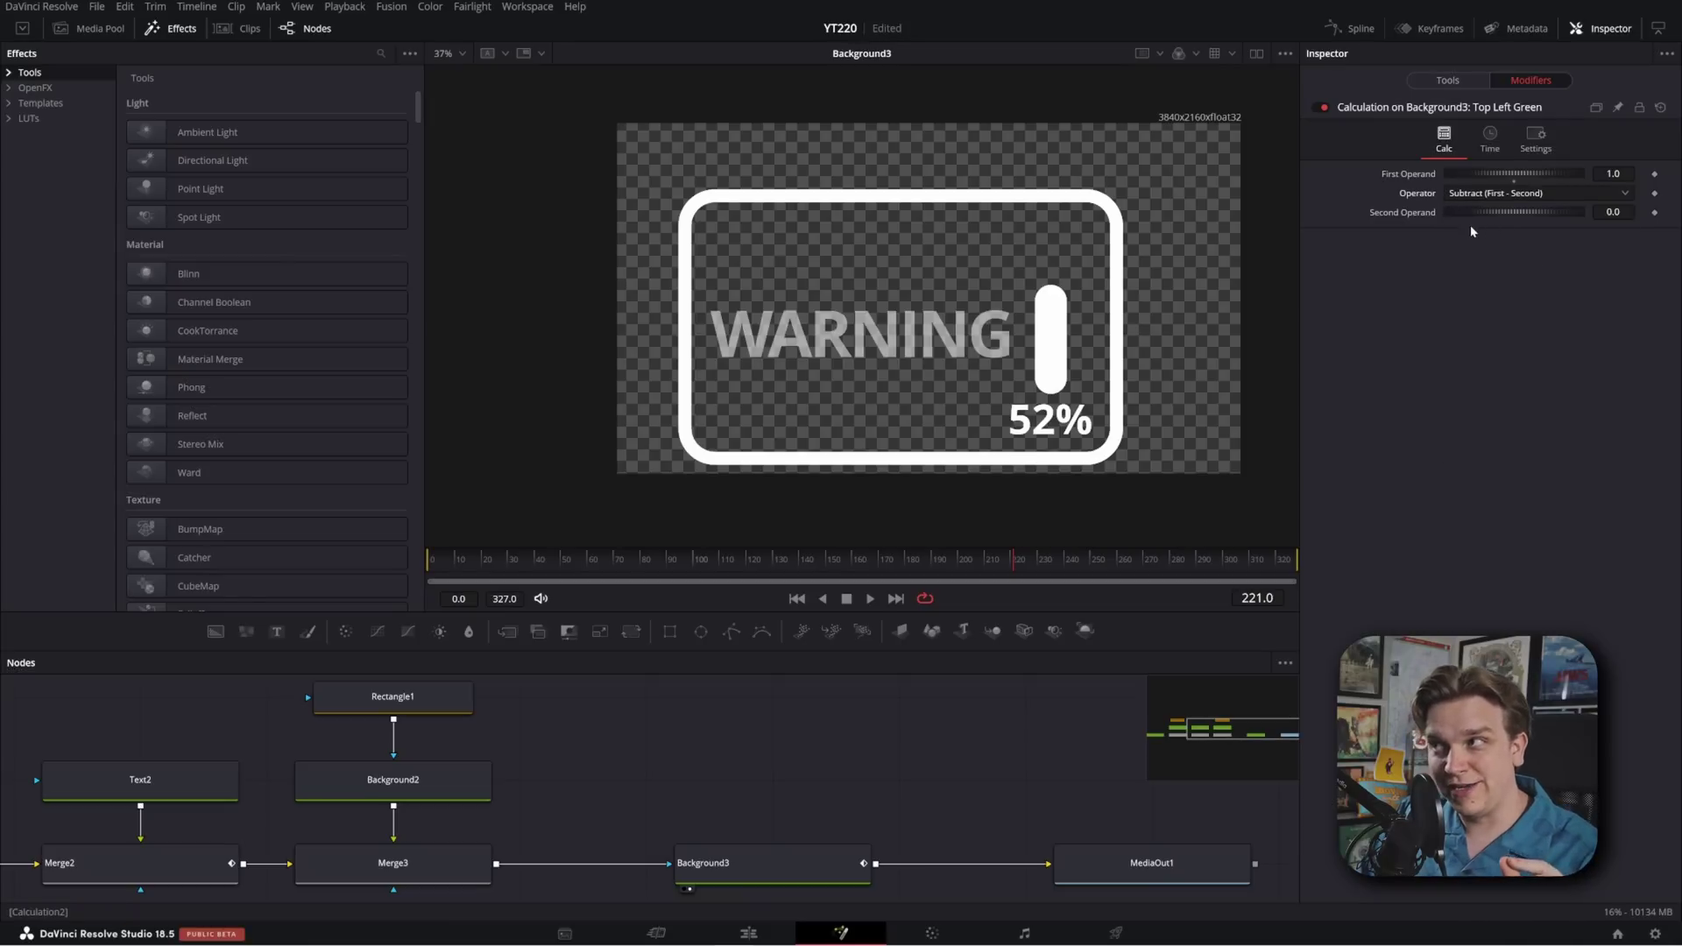
Connect the Green Calculation's second operand to the result of the Calculation on Polygon1's Length, and check the colour change over time
right_click(1393, 219)
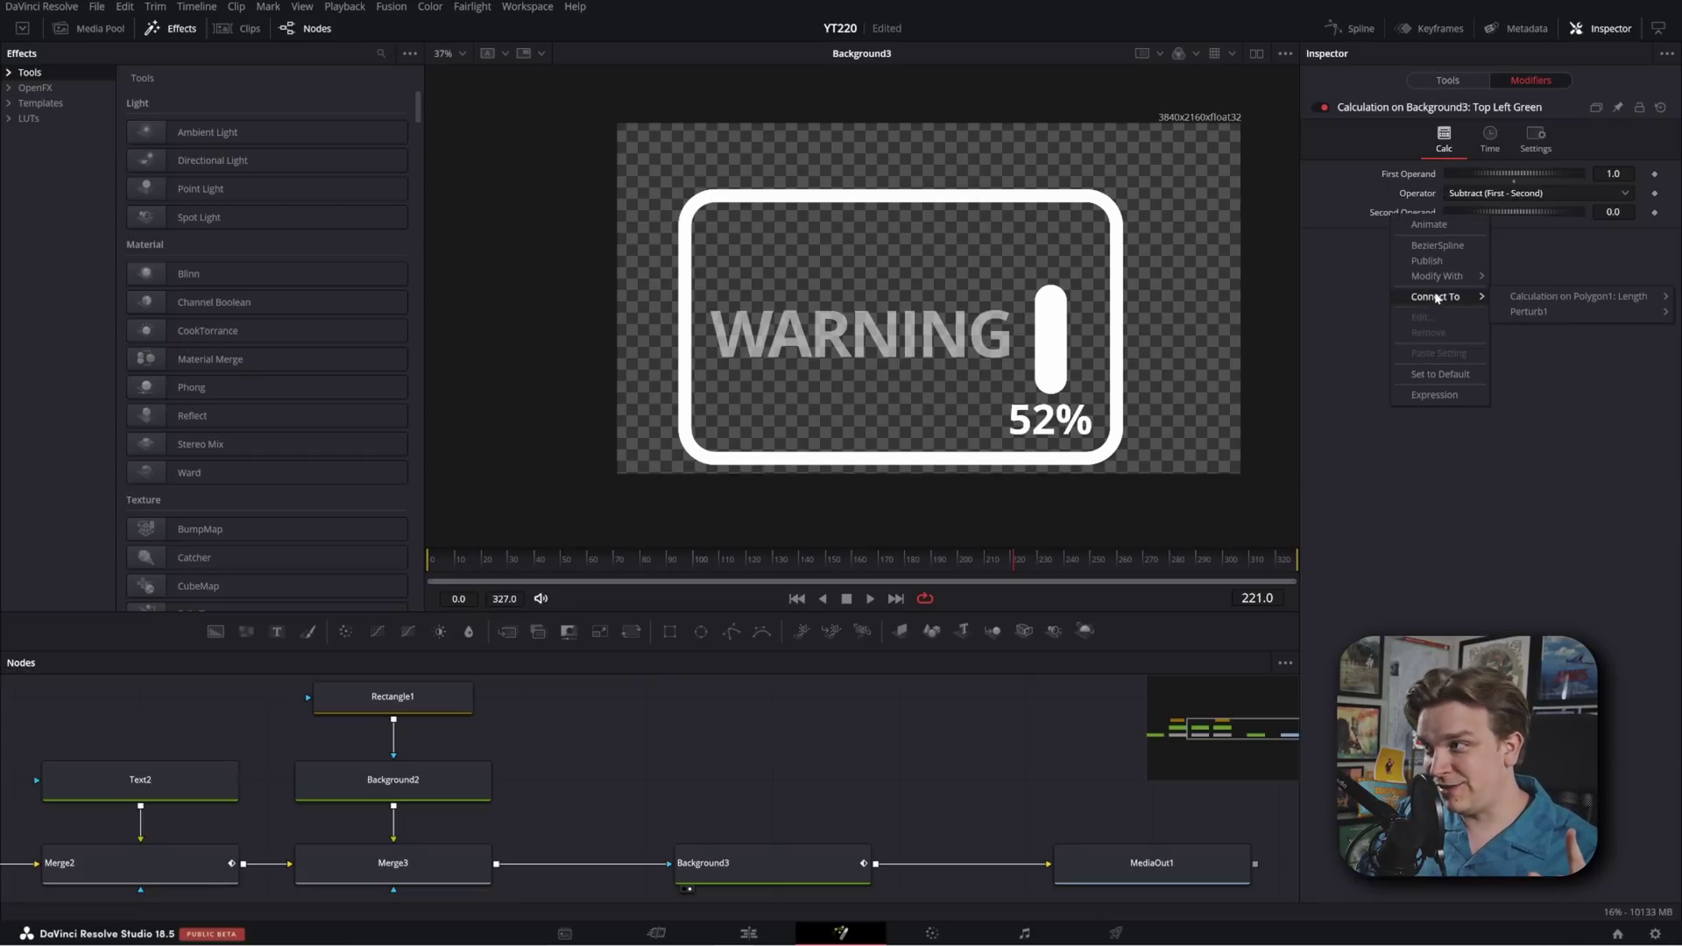
click(1466, 304)
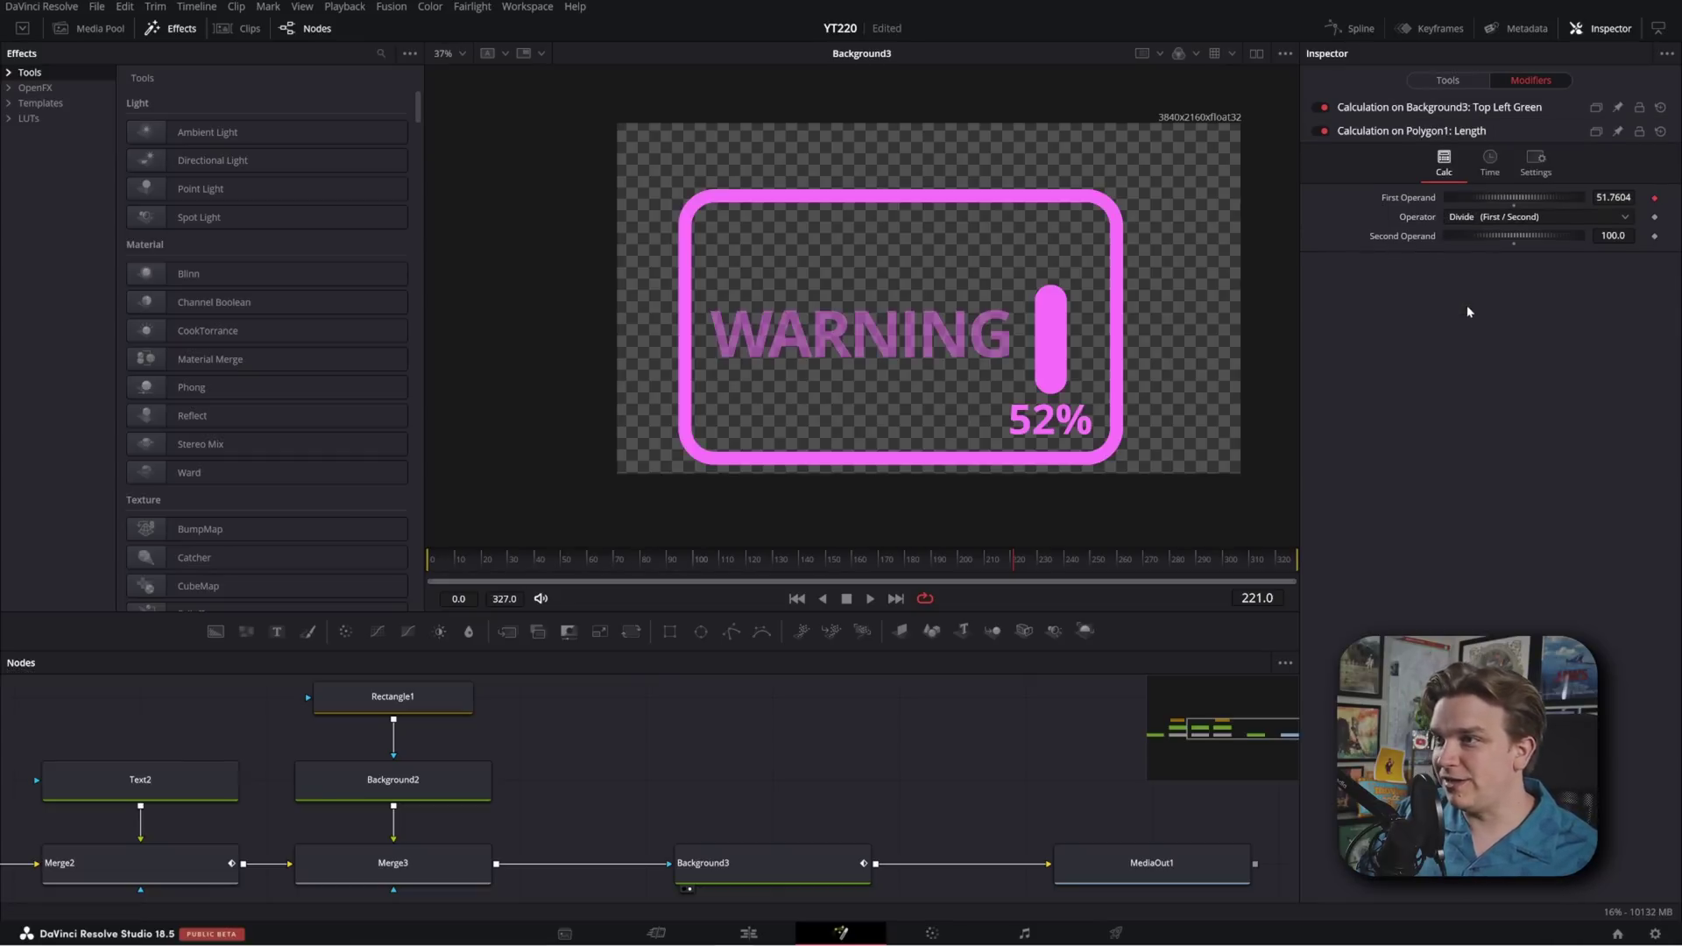
drag(1008, 563, 446, 587)
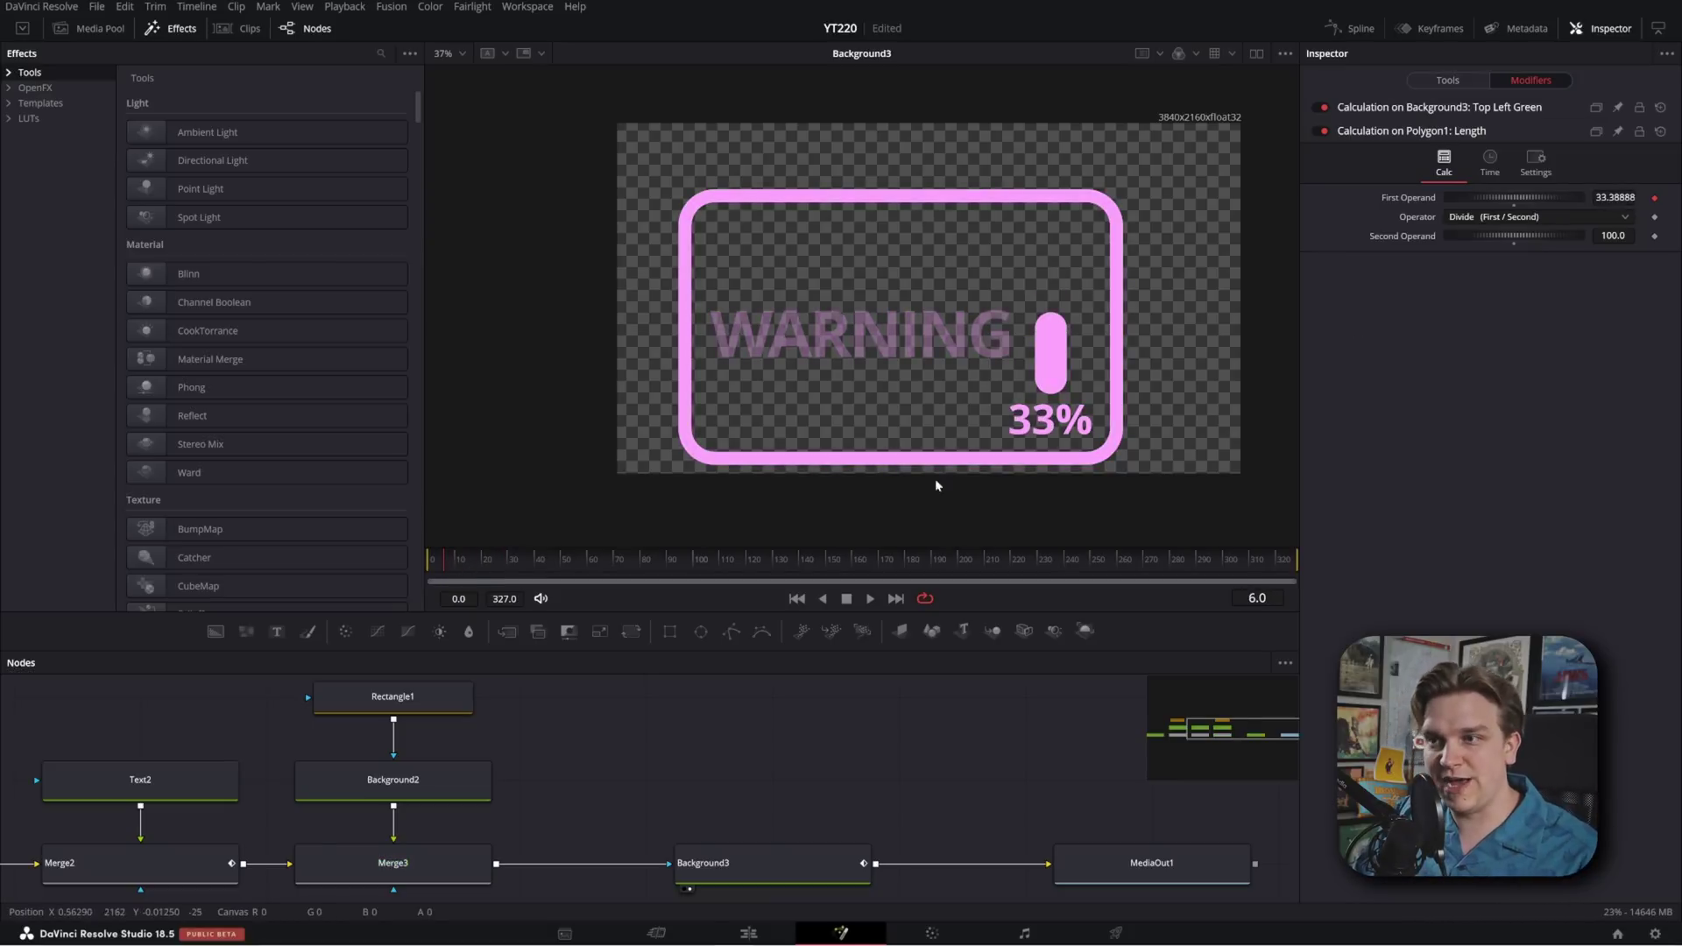
drag(448, 565, 536, 569)
Connect Background3's Blue value to the result of the Calculation on its Green, save the project, and preview the animation
click(1446, 81)
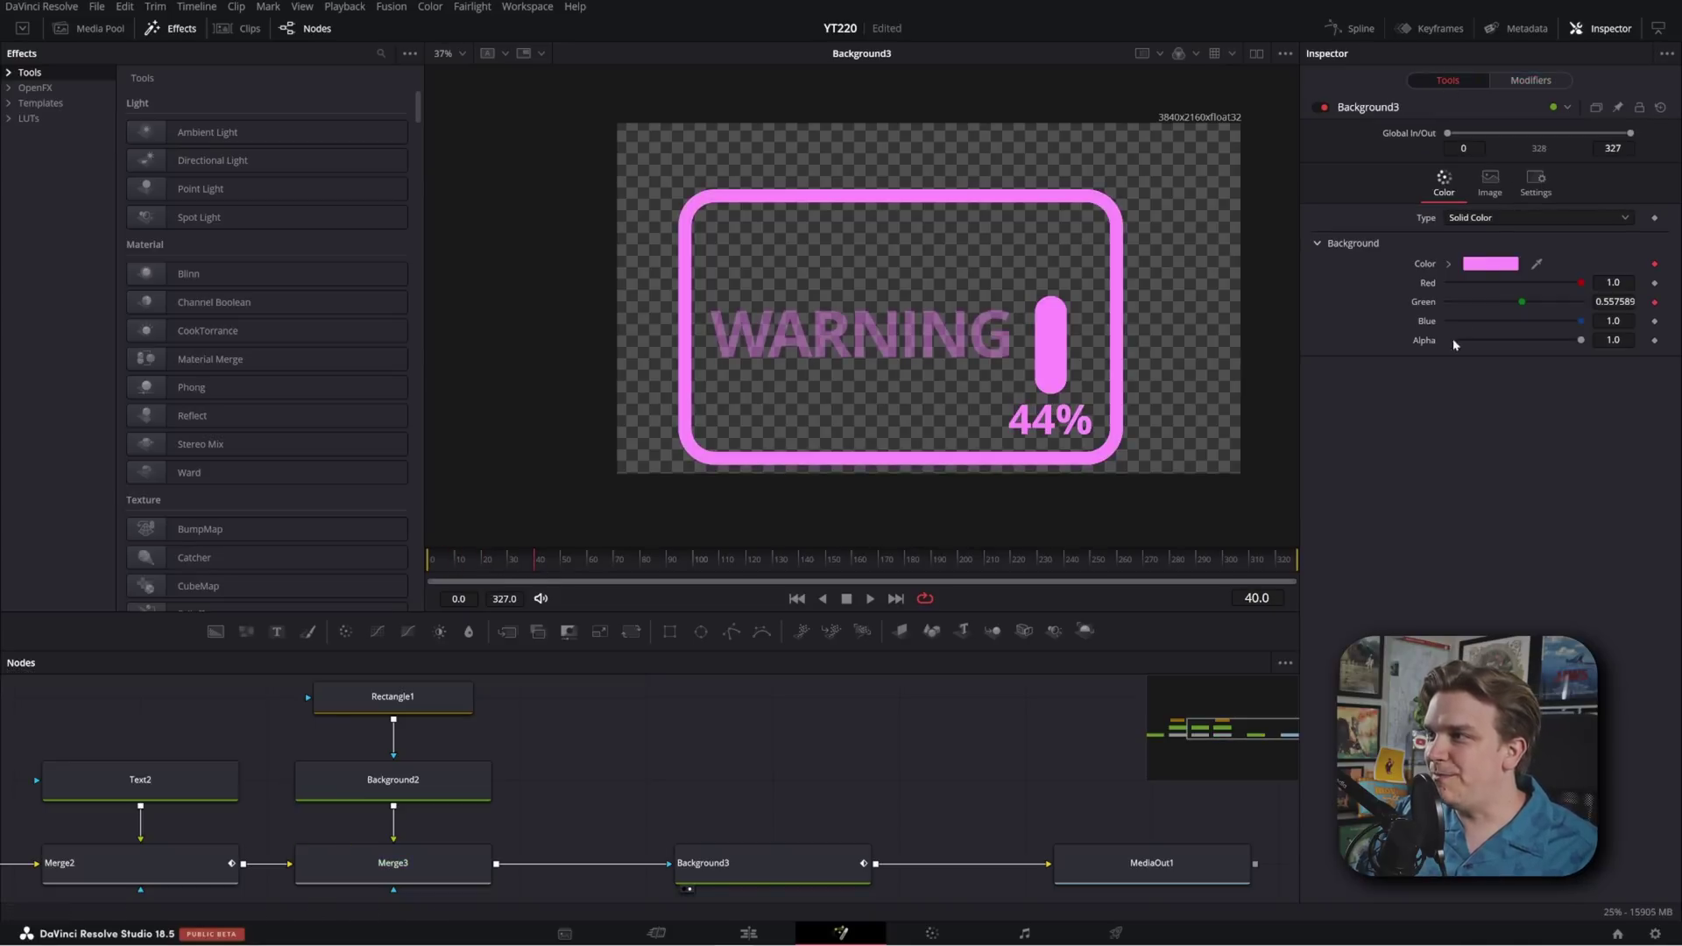
right_click(1428, 330)
mouse_move(1463, 427)
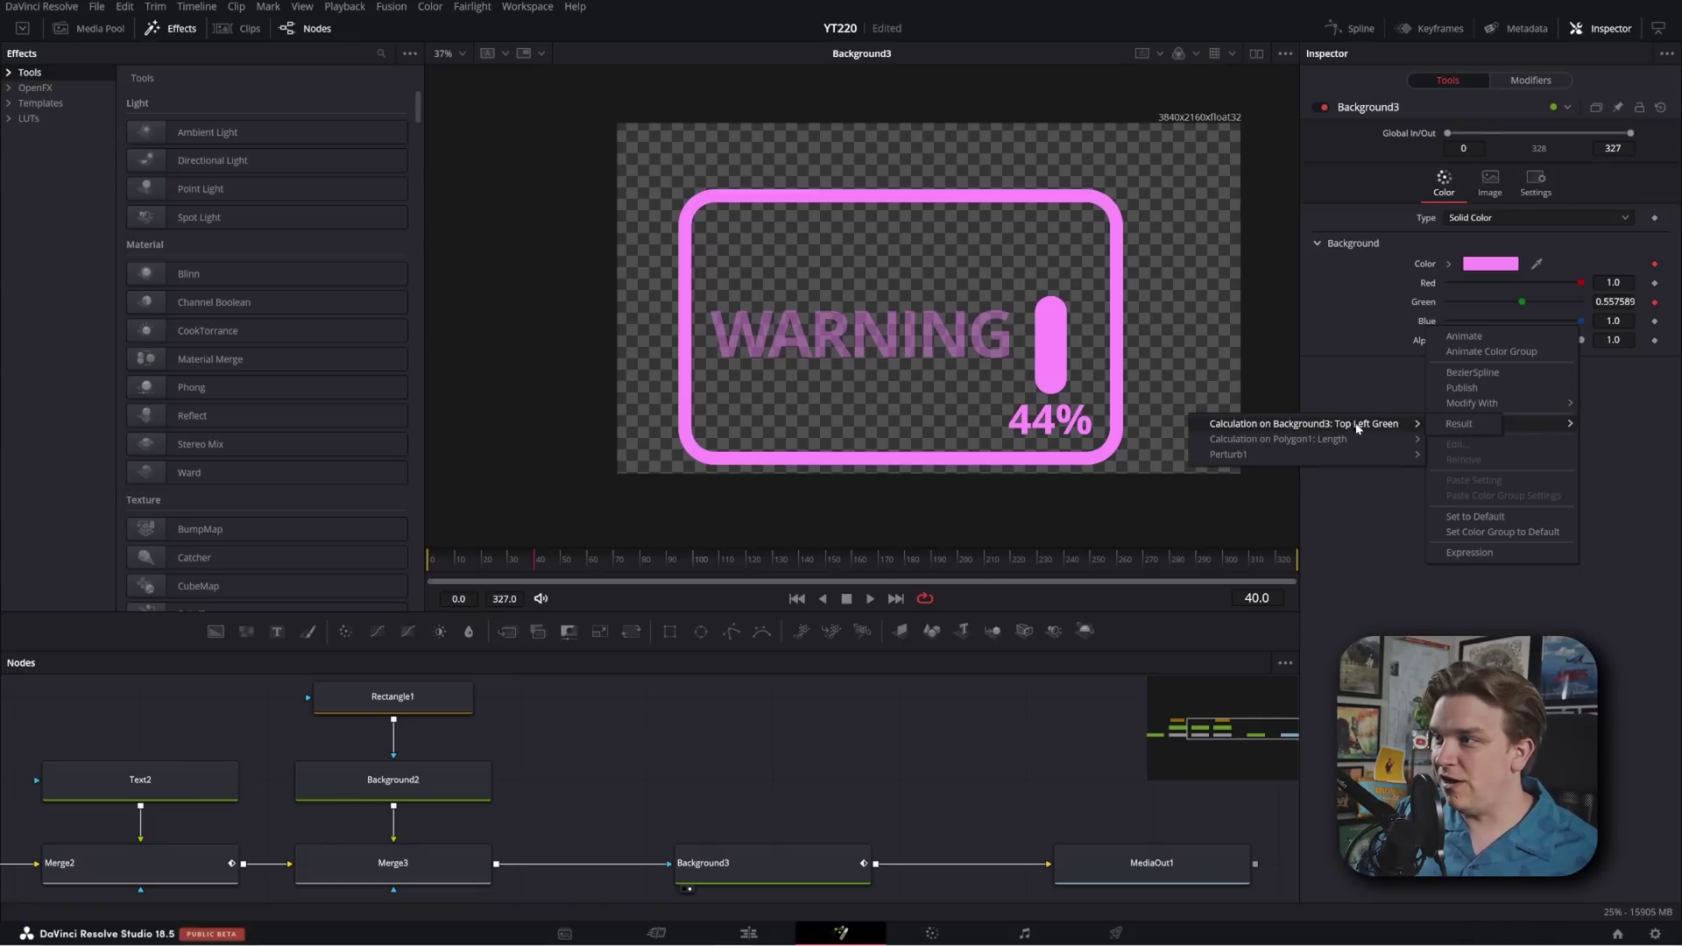
click(1453, 428)
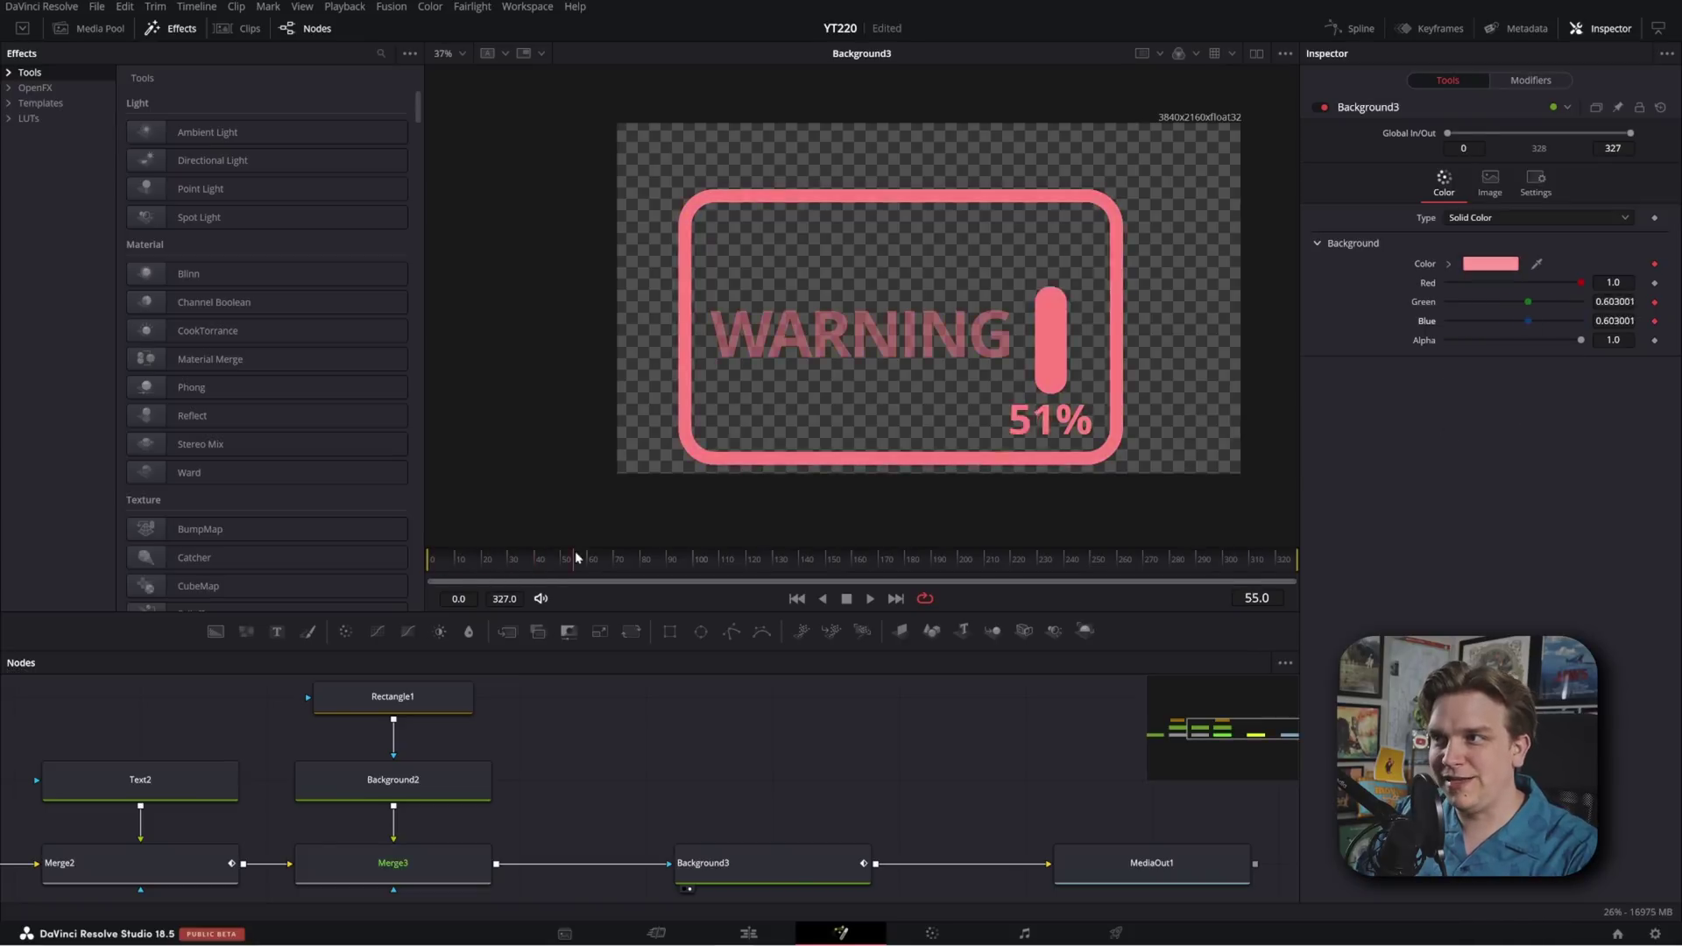
drag(627, 556, 472, 588)
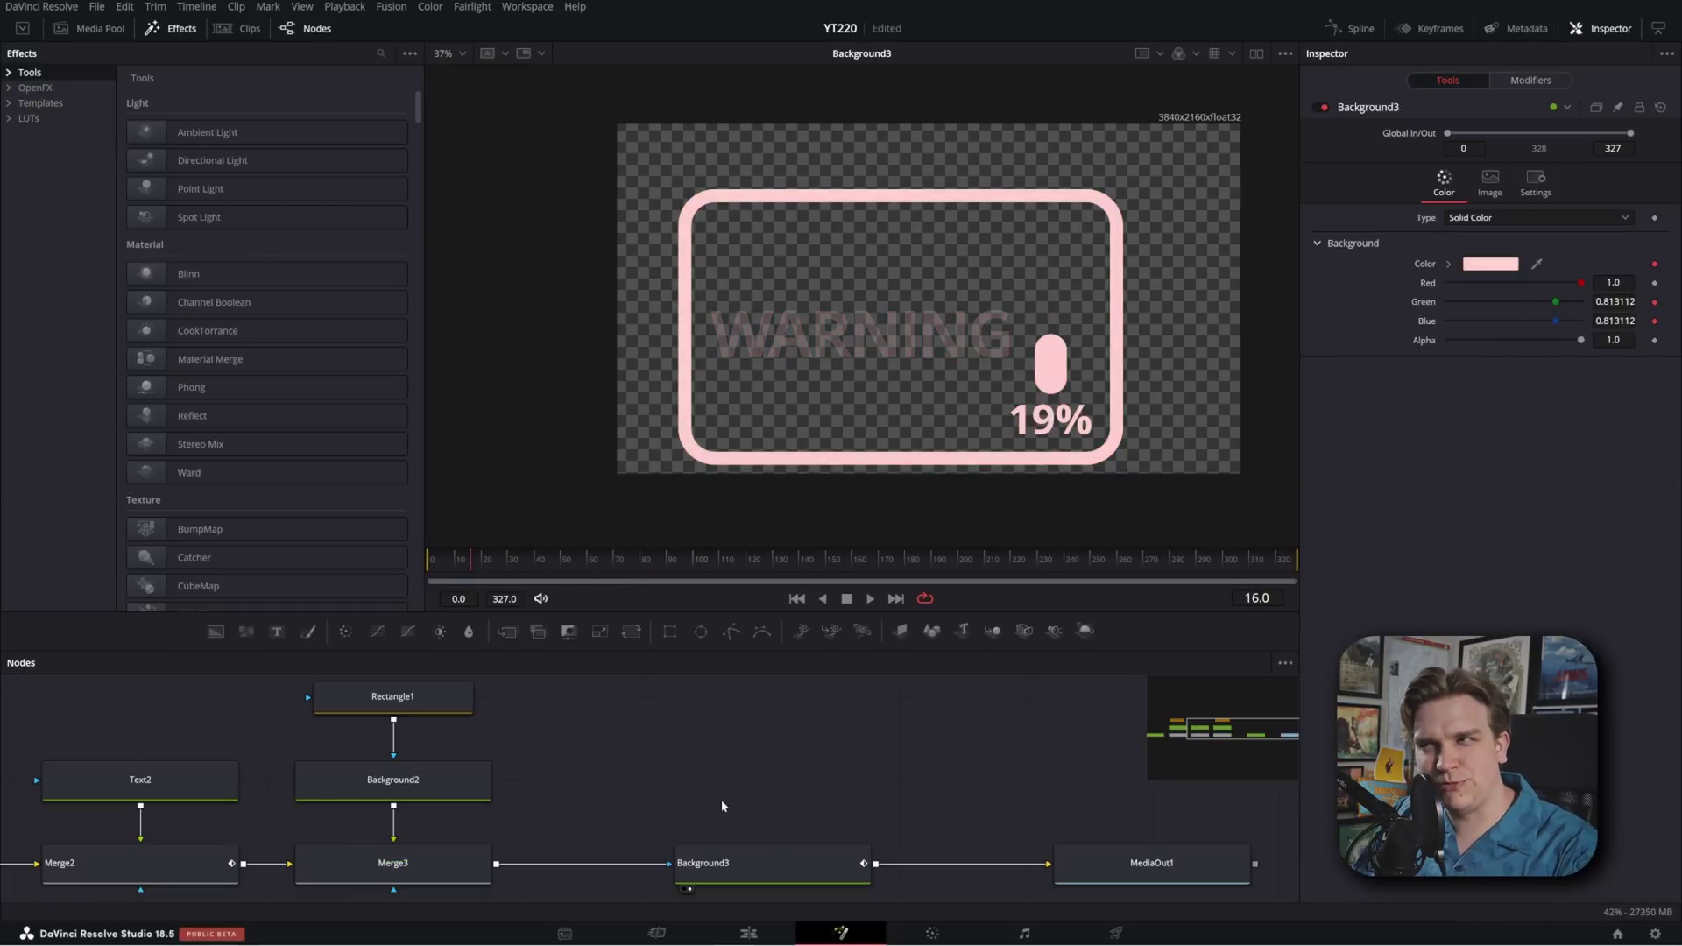
key(ctrl+s)
key(space)
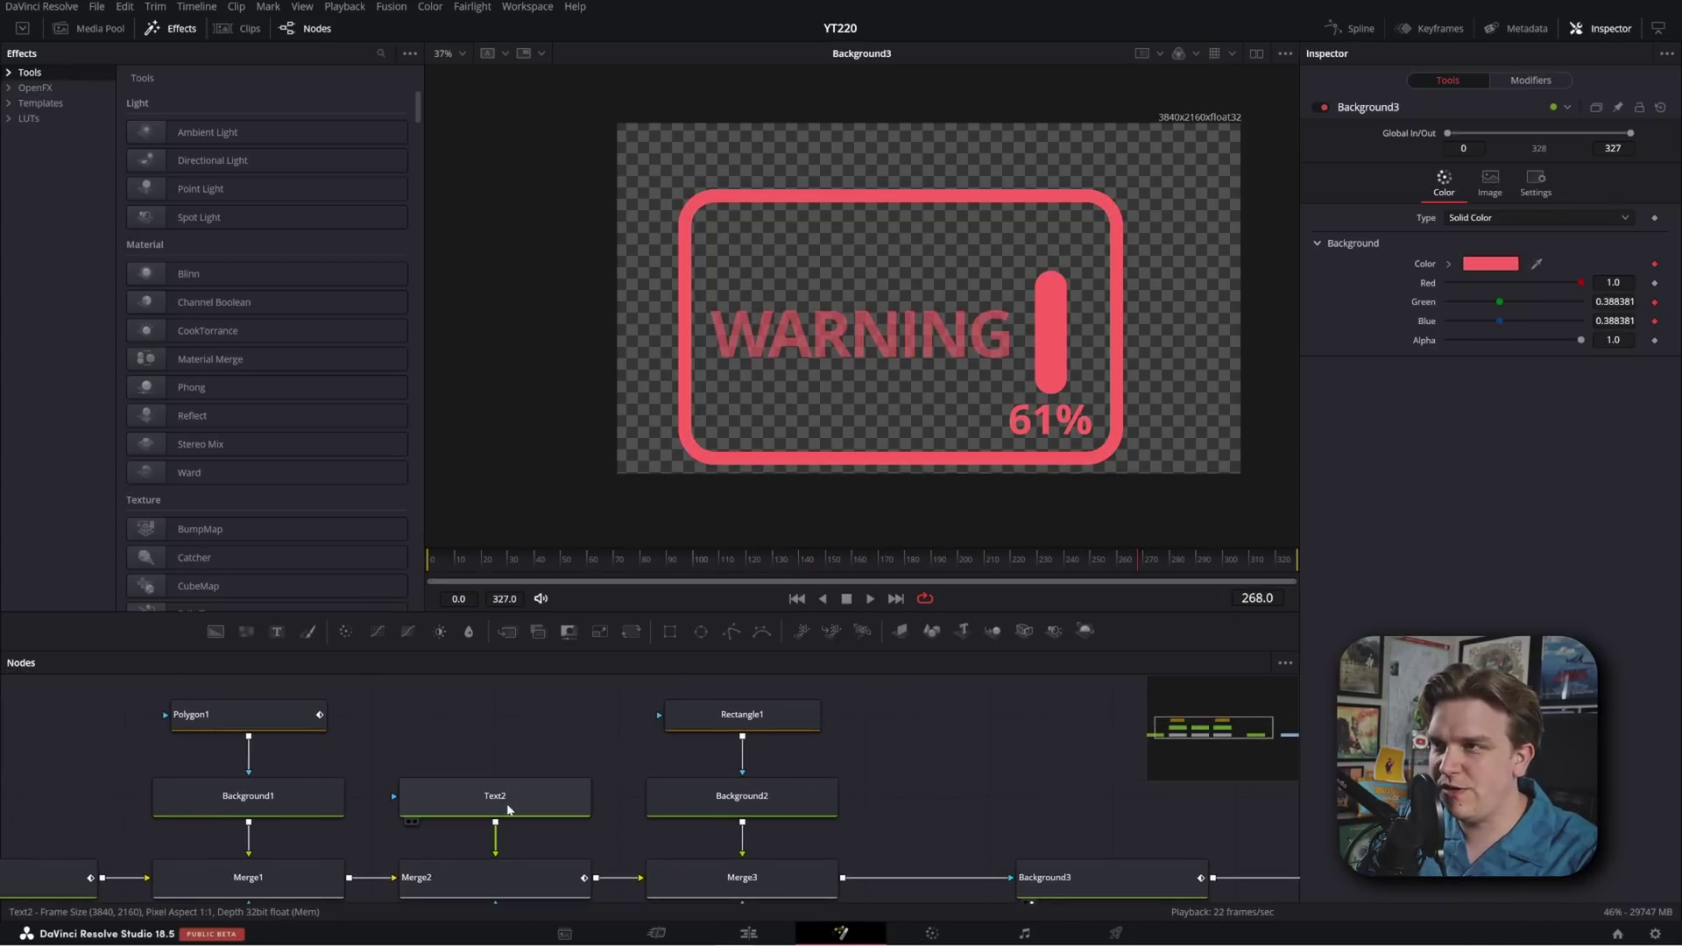
Add the line FUEL LEVEL above WARNING in Text2, without an empty line before it
click(507, 810)
click(1319, 237)
key(Return)
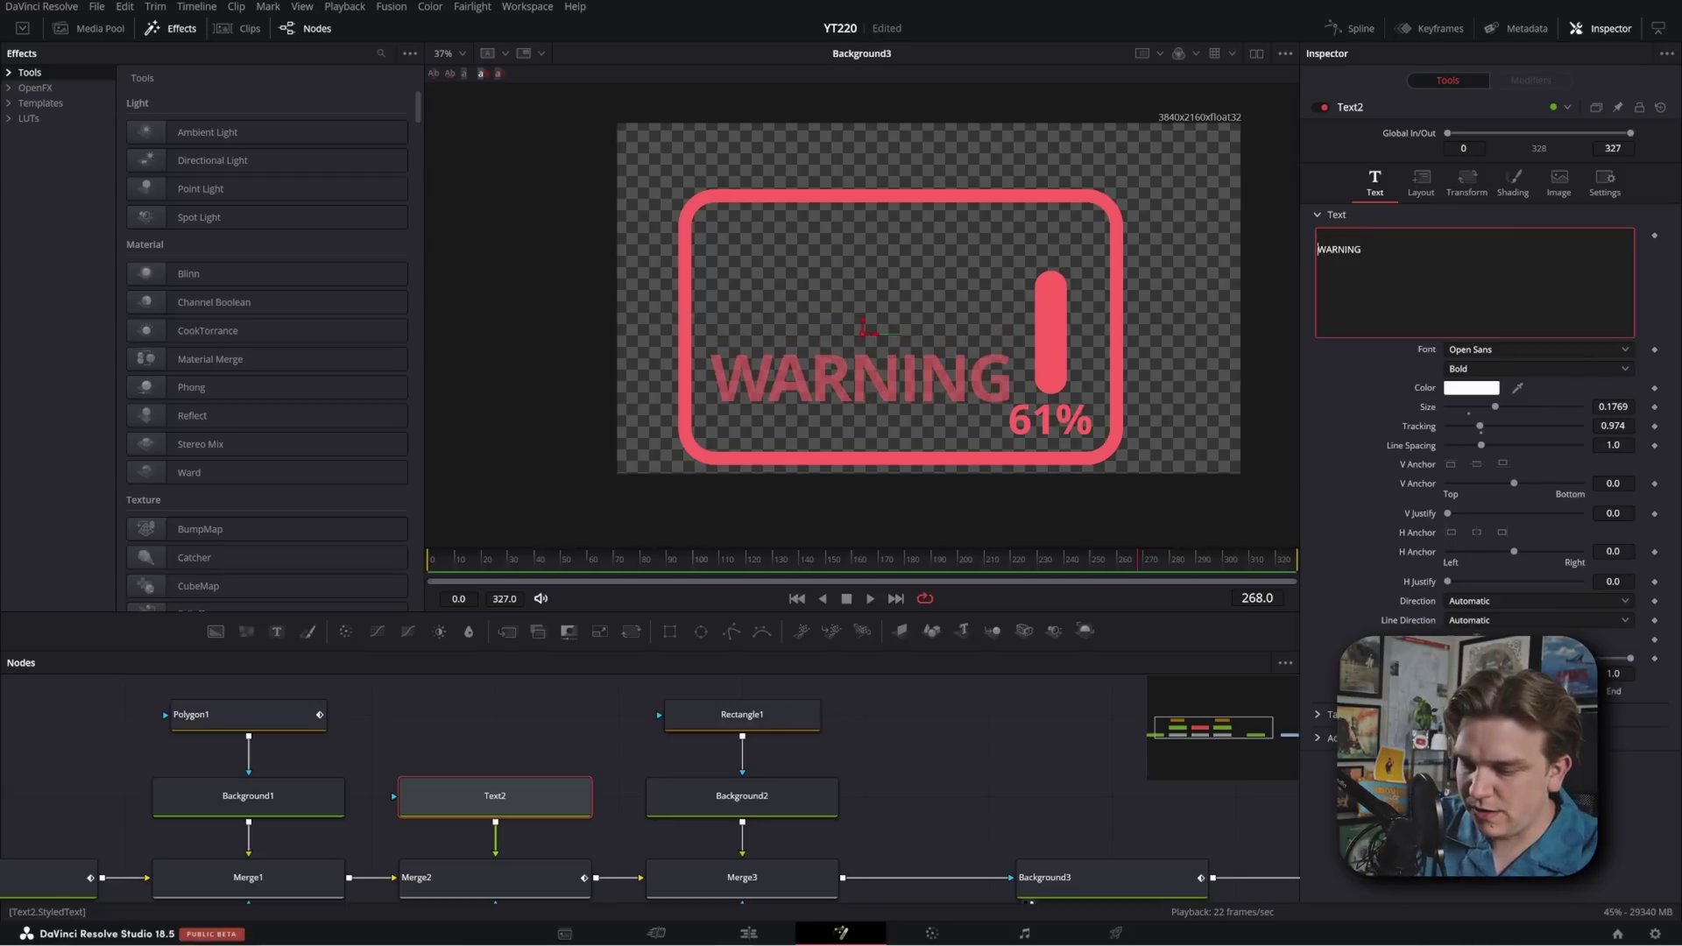
text(FUL)
key(BackSpace)
text(EL LEVEL)
key(Return)
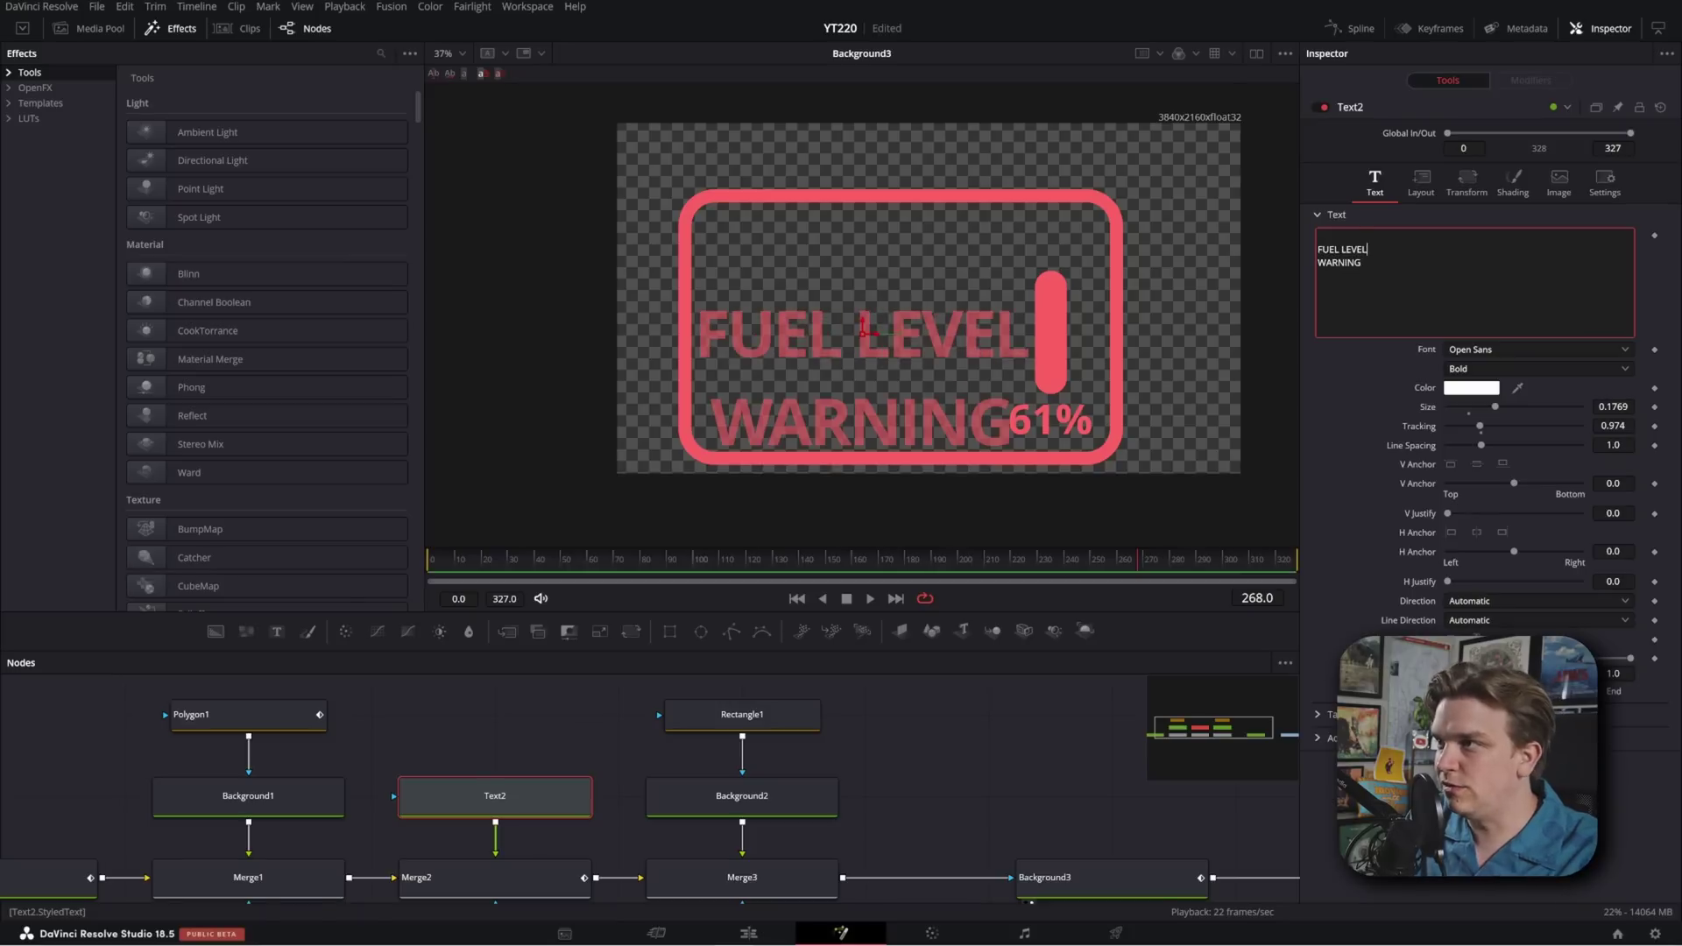
key(Up)
key(BackSpace)
Set Text2's size to 0.1581 and line spacing to 0.849, save, and replace FUEL LEVEL with ENGINE HEAT
drag(1495, 406, 1489, 406)
drag(1613, 445, 1599, 445)
key(ctrl+s)
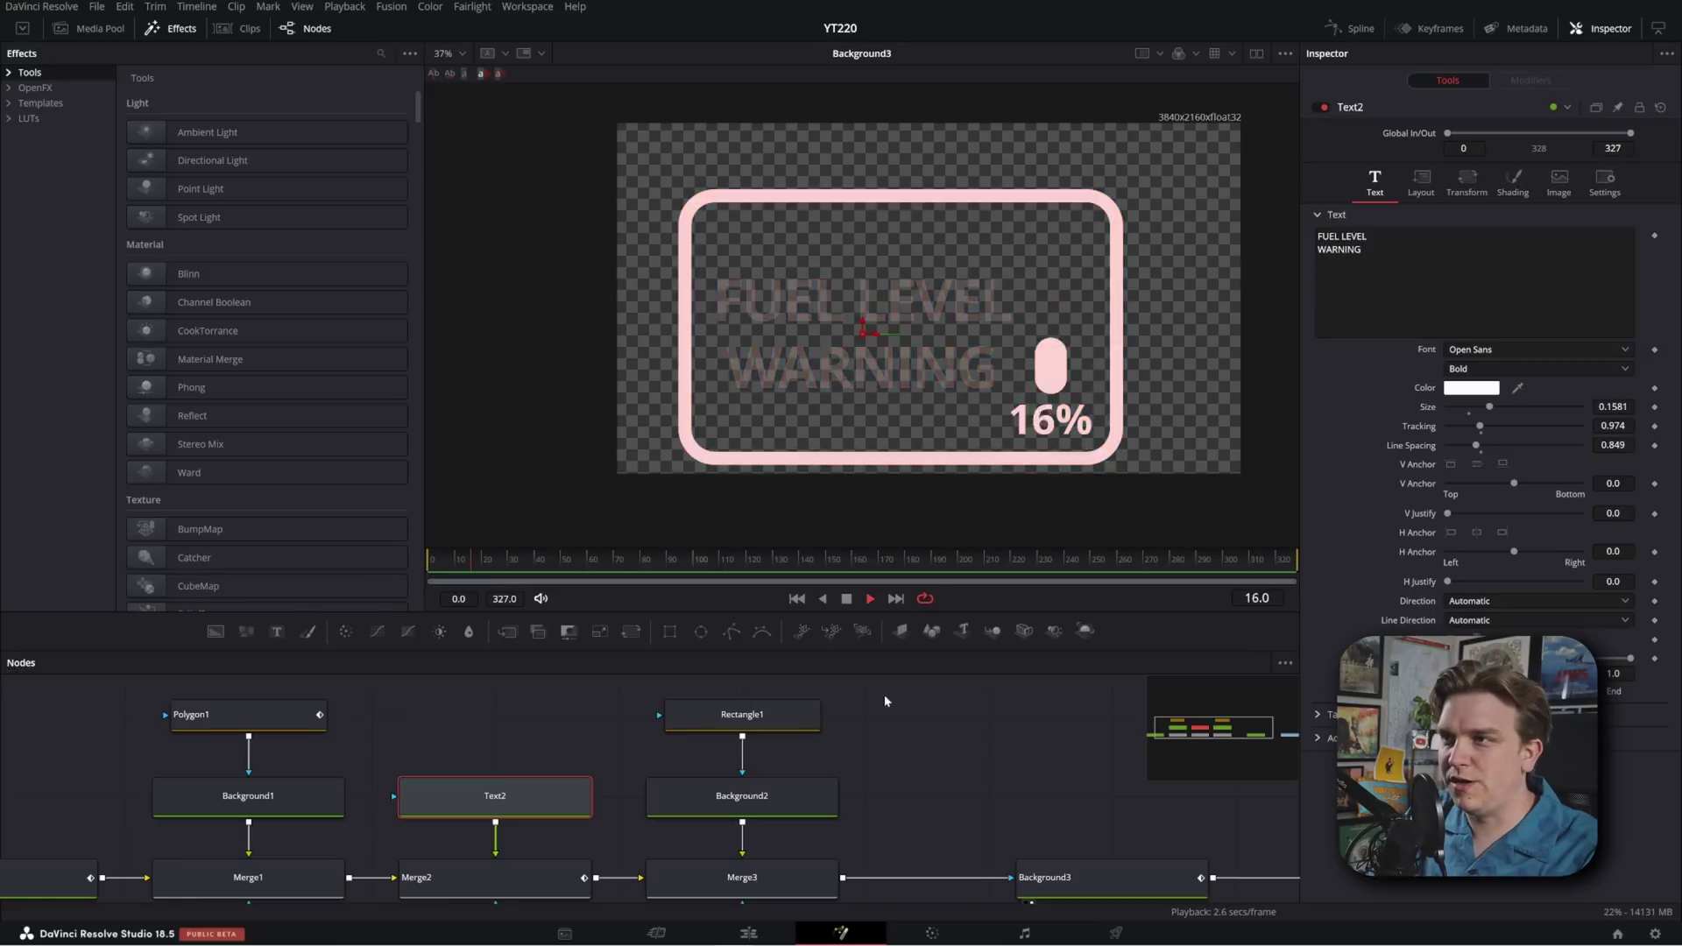
click(997, 753)
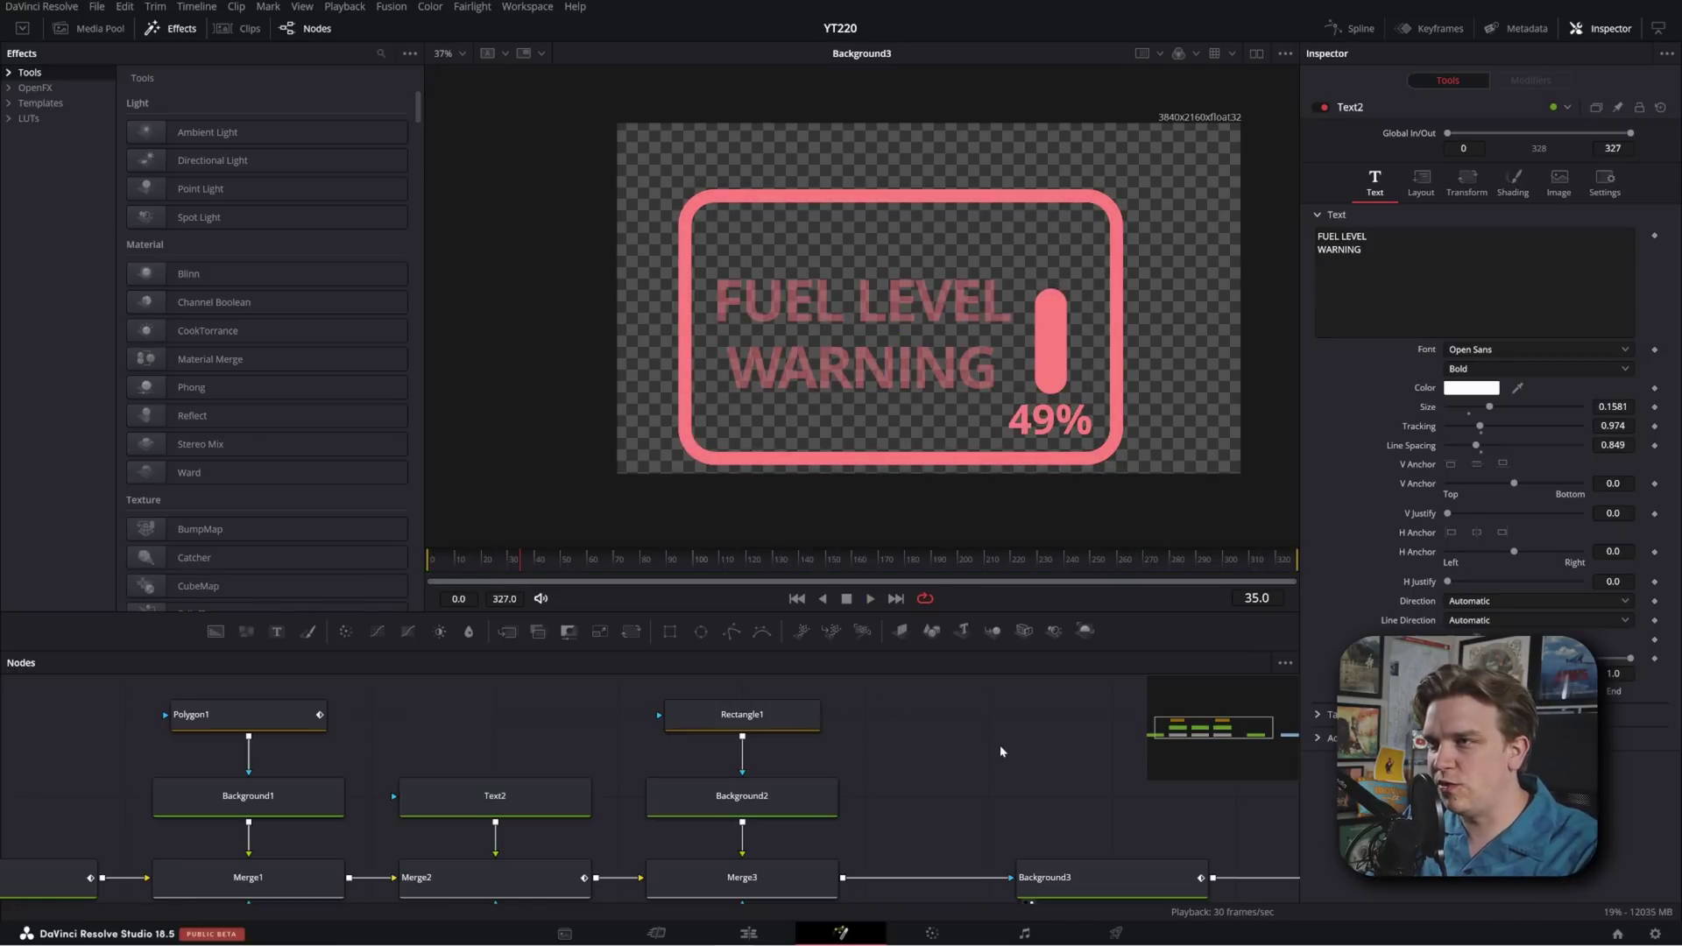
text(ENGINE HEAT)
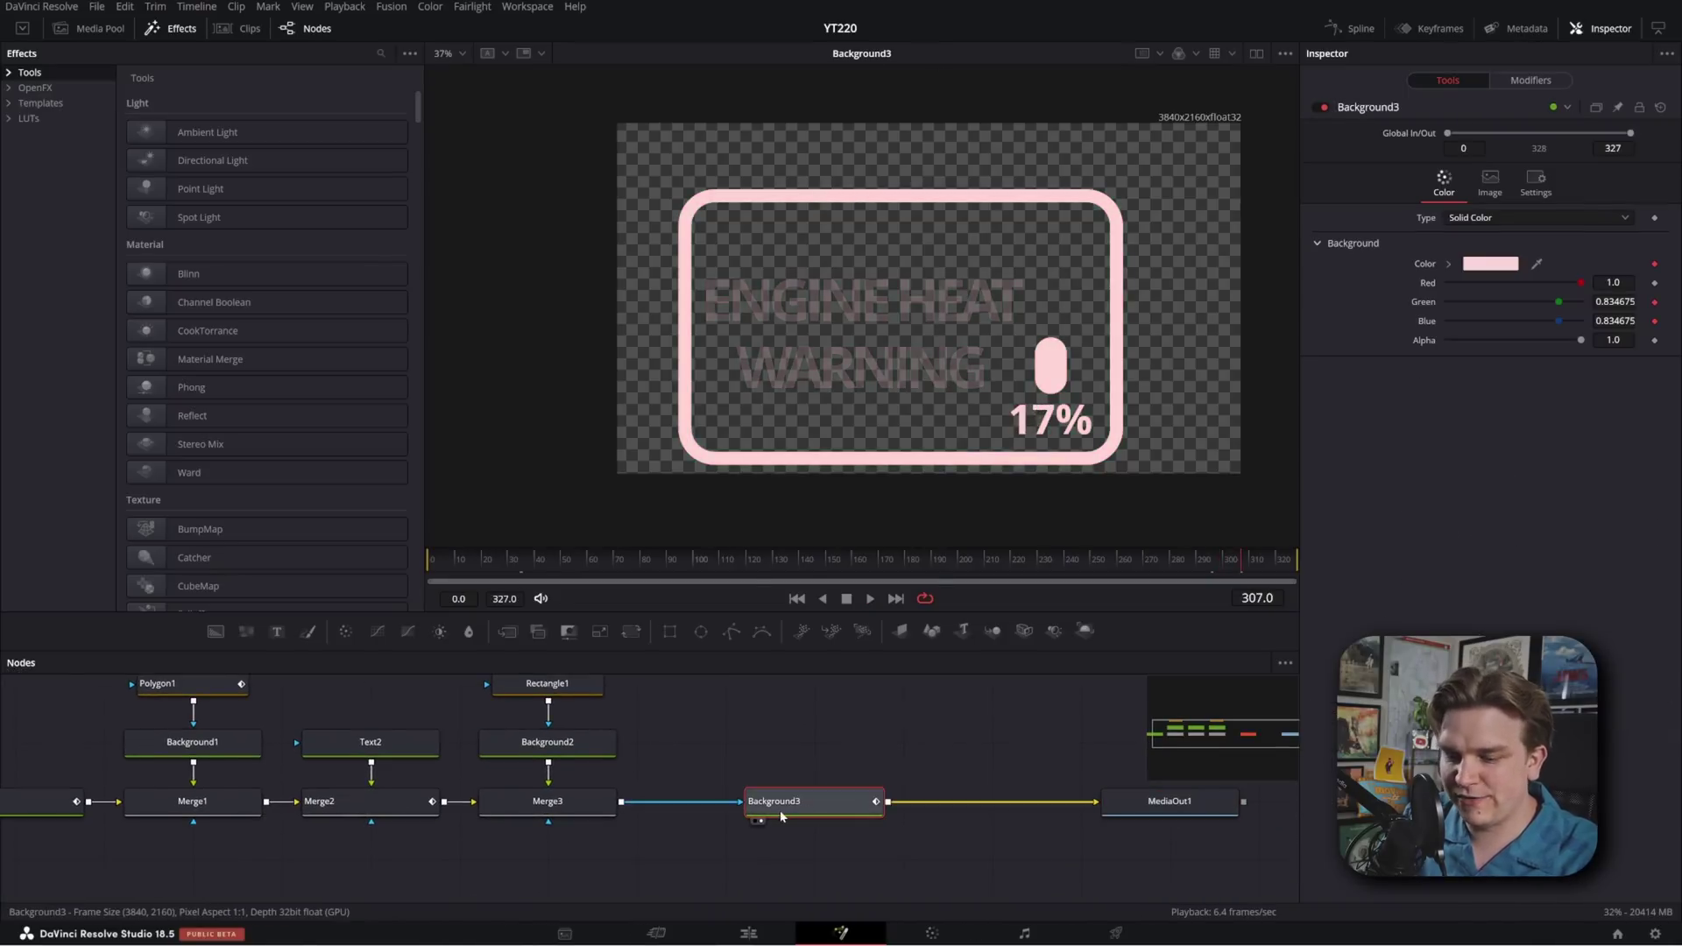
Insert a Transform node after Background3, move the graphic's center to about X 0.523, Y 0.559, and preview the transformed result
key(shift+space)
text(xf)
key(Return)
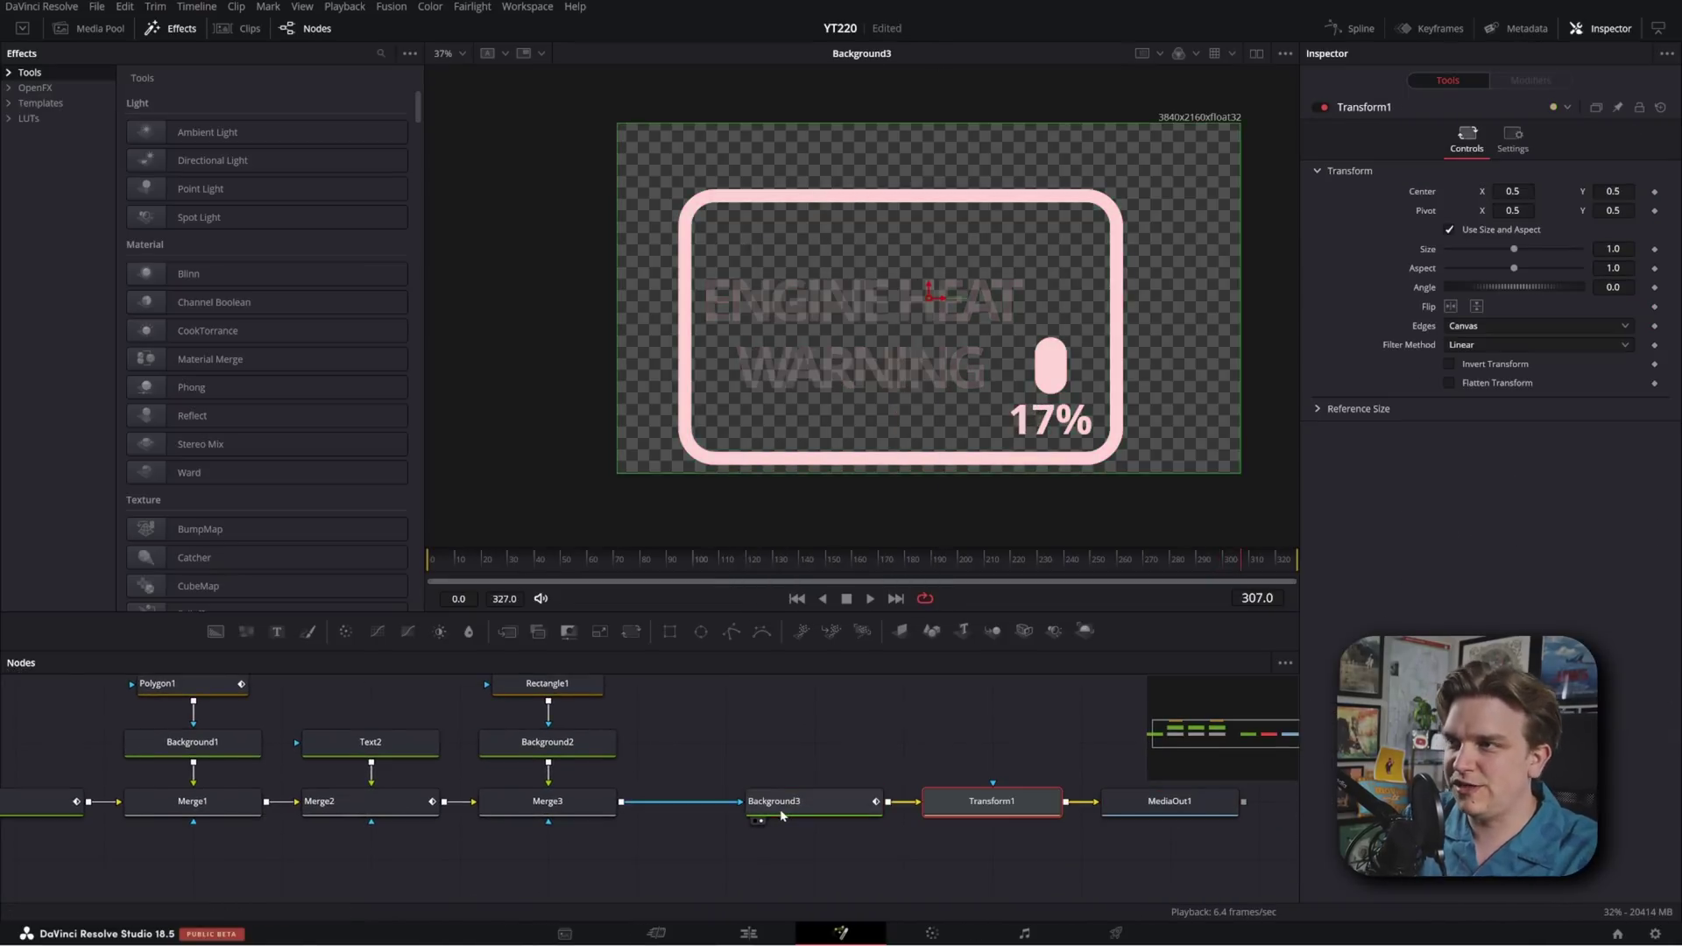
drag(931, 298, 946, 281)
key(1)
click(870, 752)
key(space)
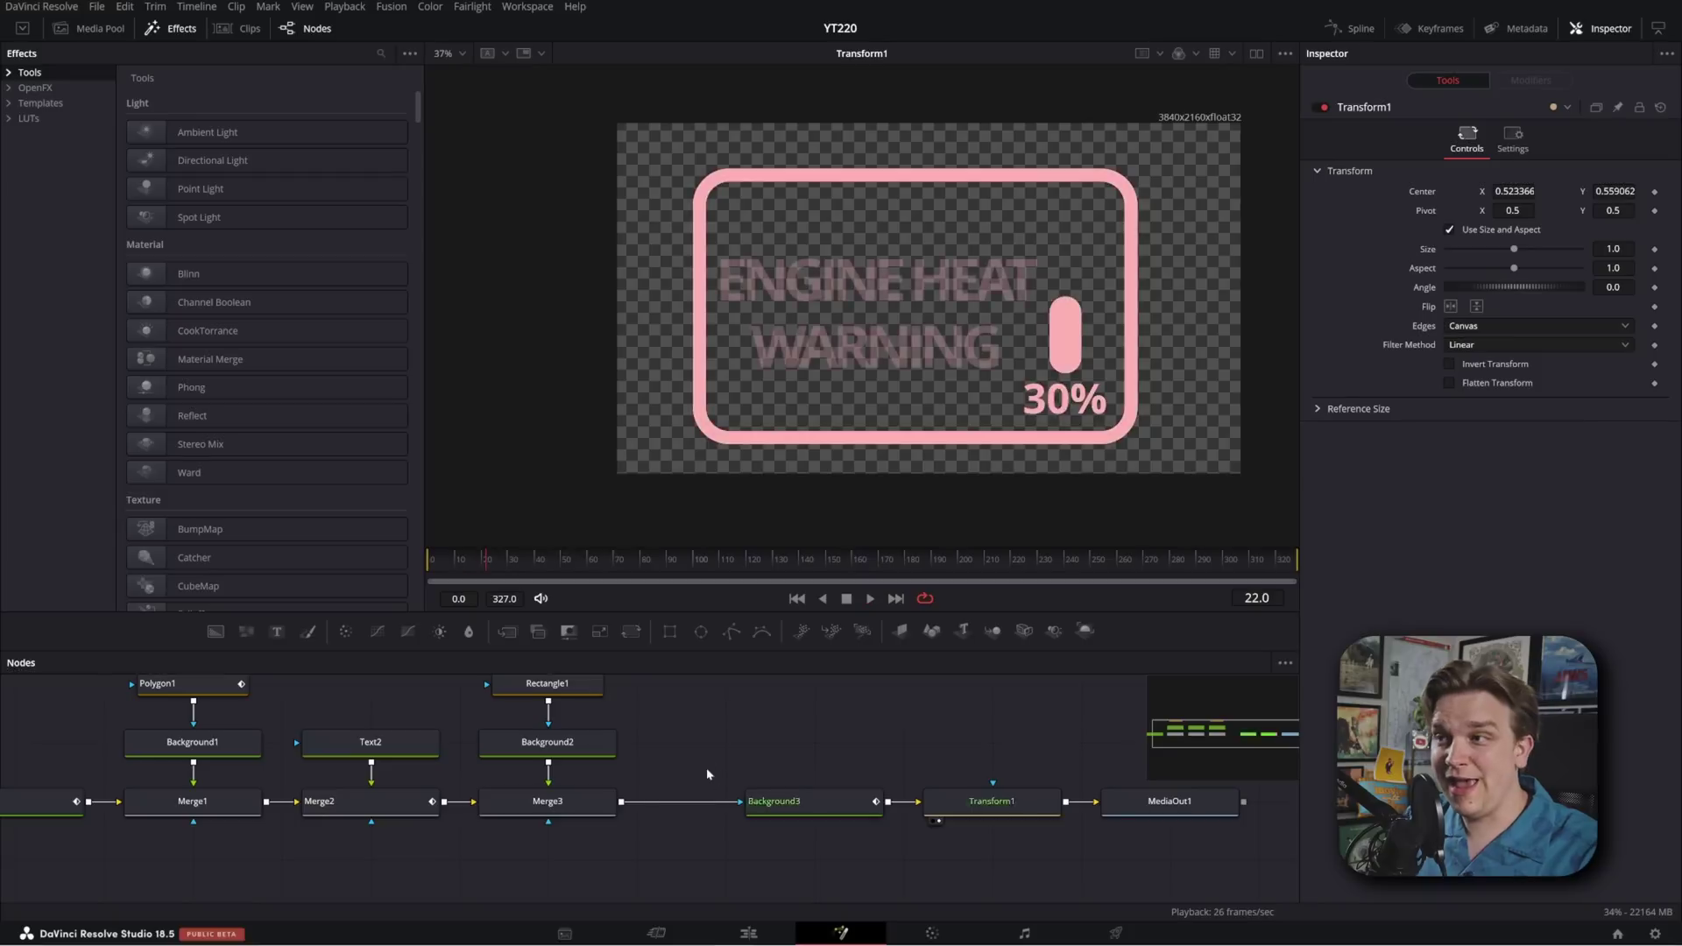
key(space)
Set the Perturb modifier on Text1's Main Value to Wobble 1.78 and Speed 7.53, and reseed it during playback
drag(317, 743, 592, 744)
click(281, 802)
click(1580, 184)
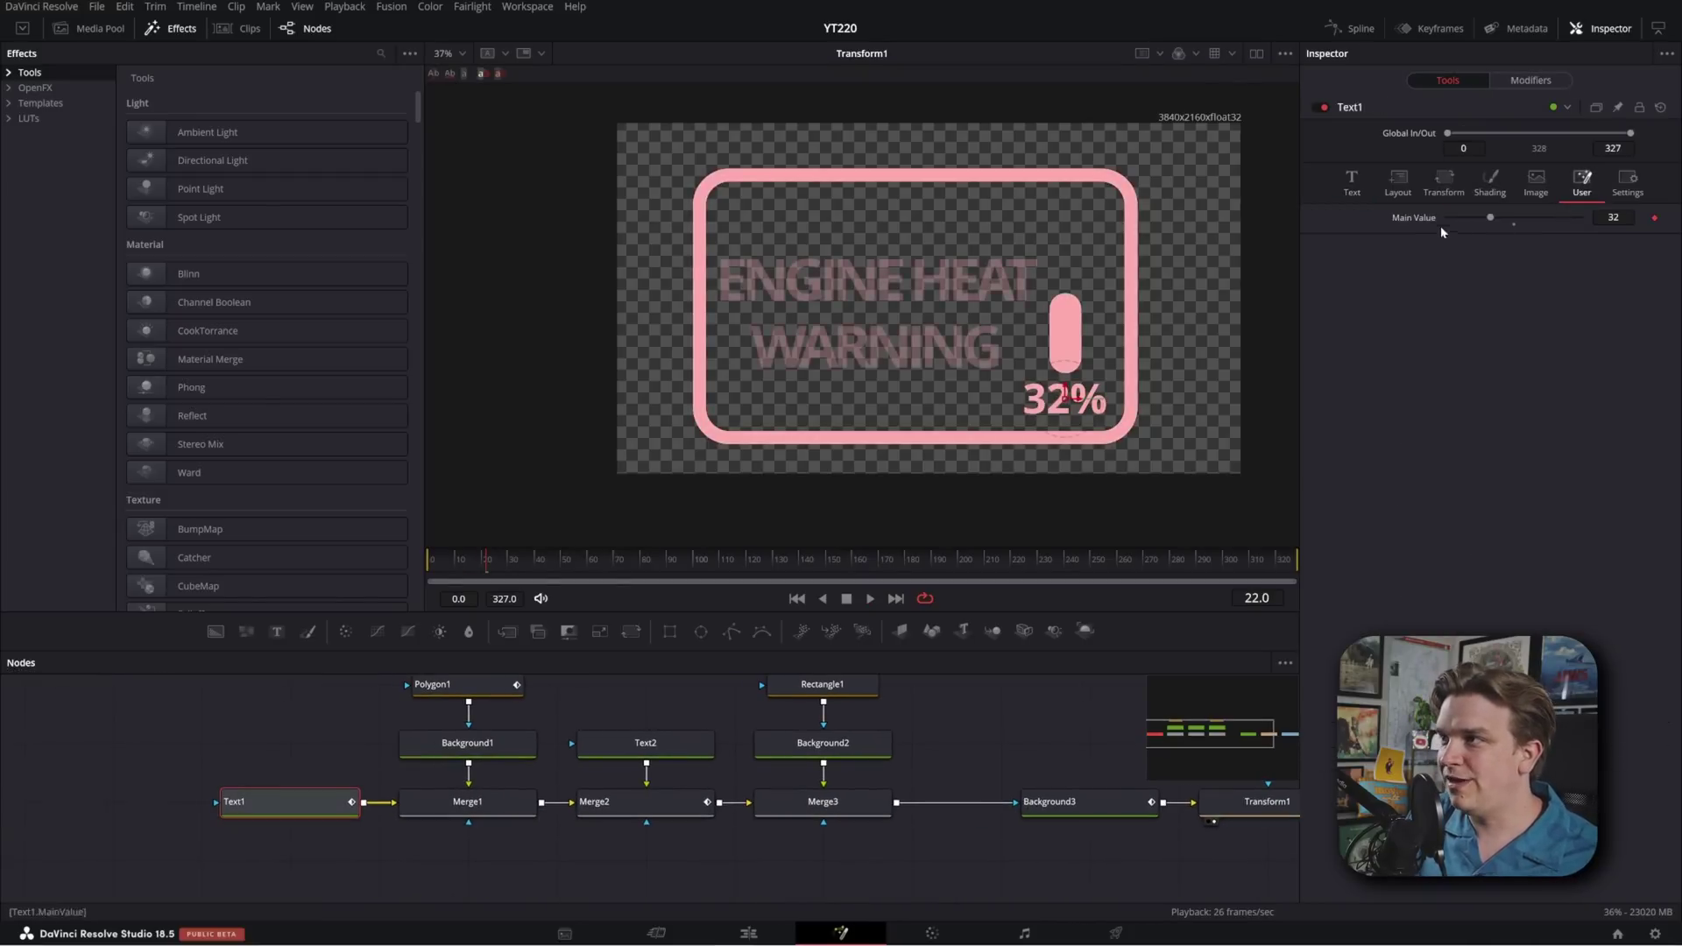
click(1532, 80)
click(1371, 111)
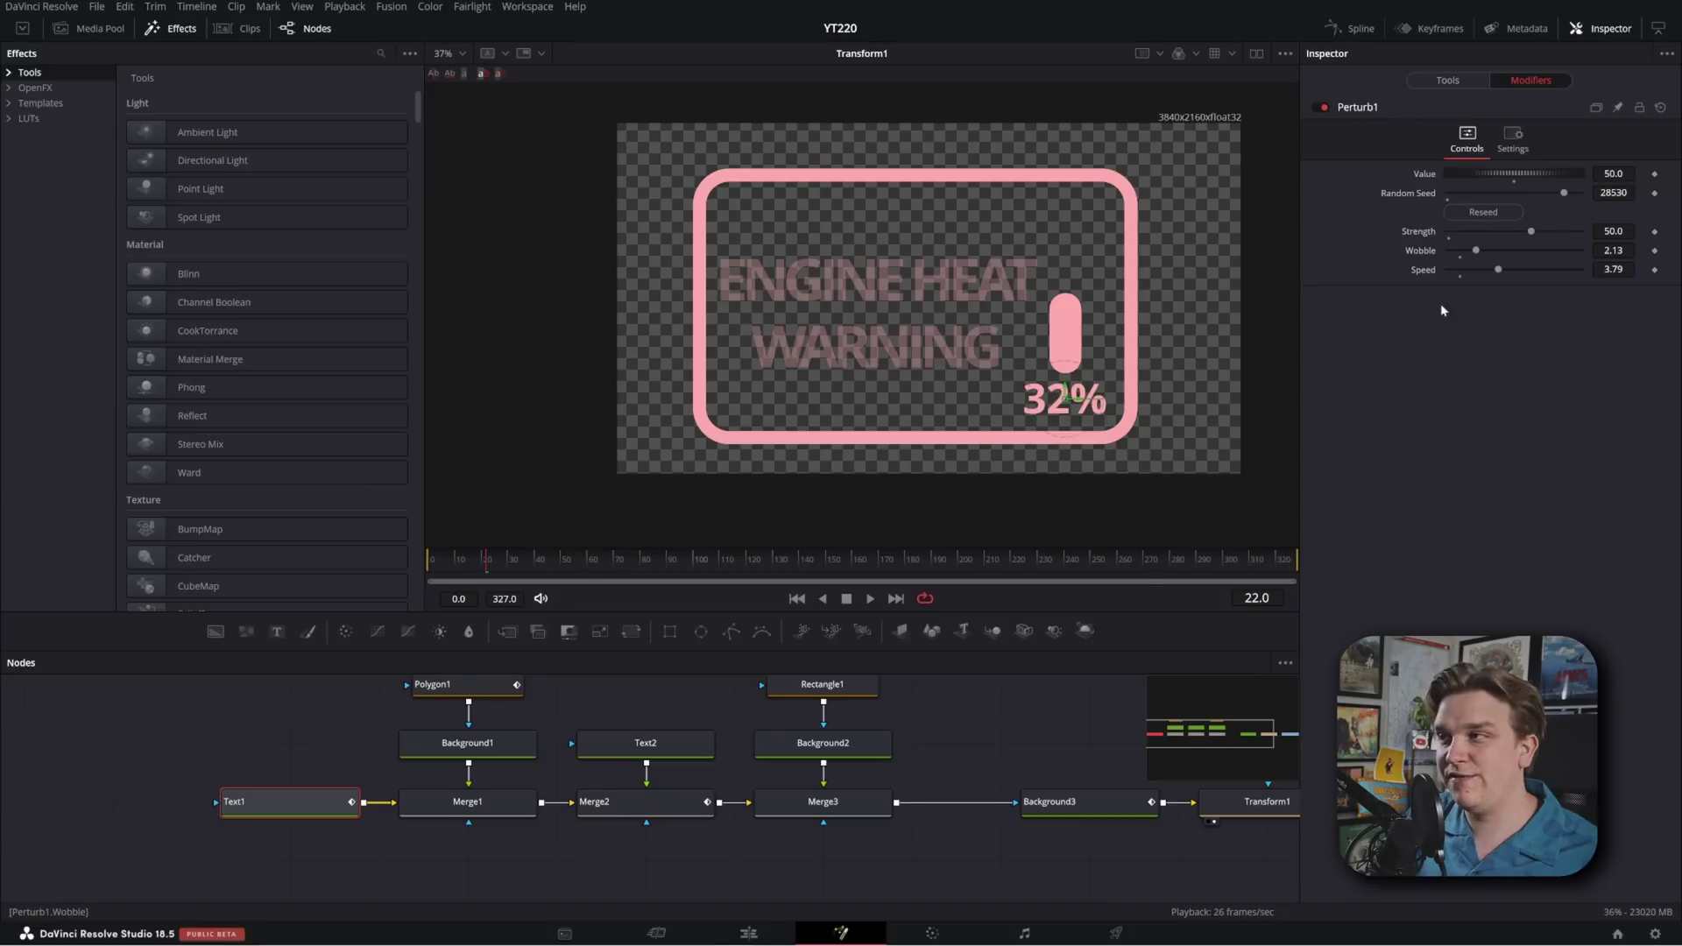
click(1516, 251)
key(space)
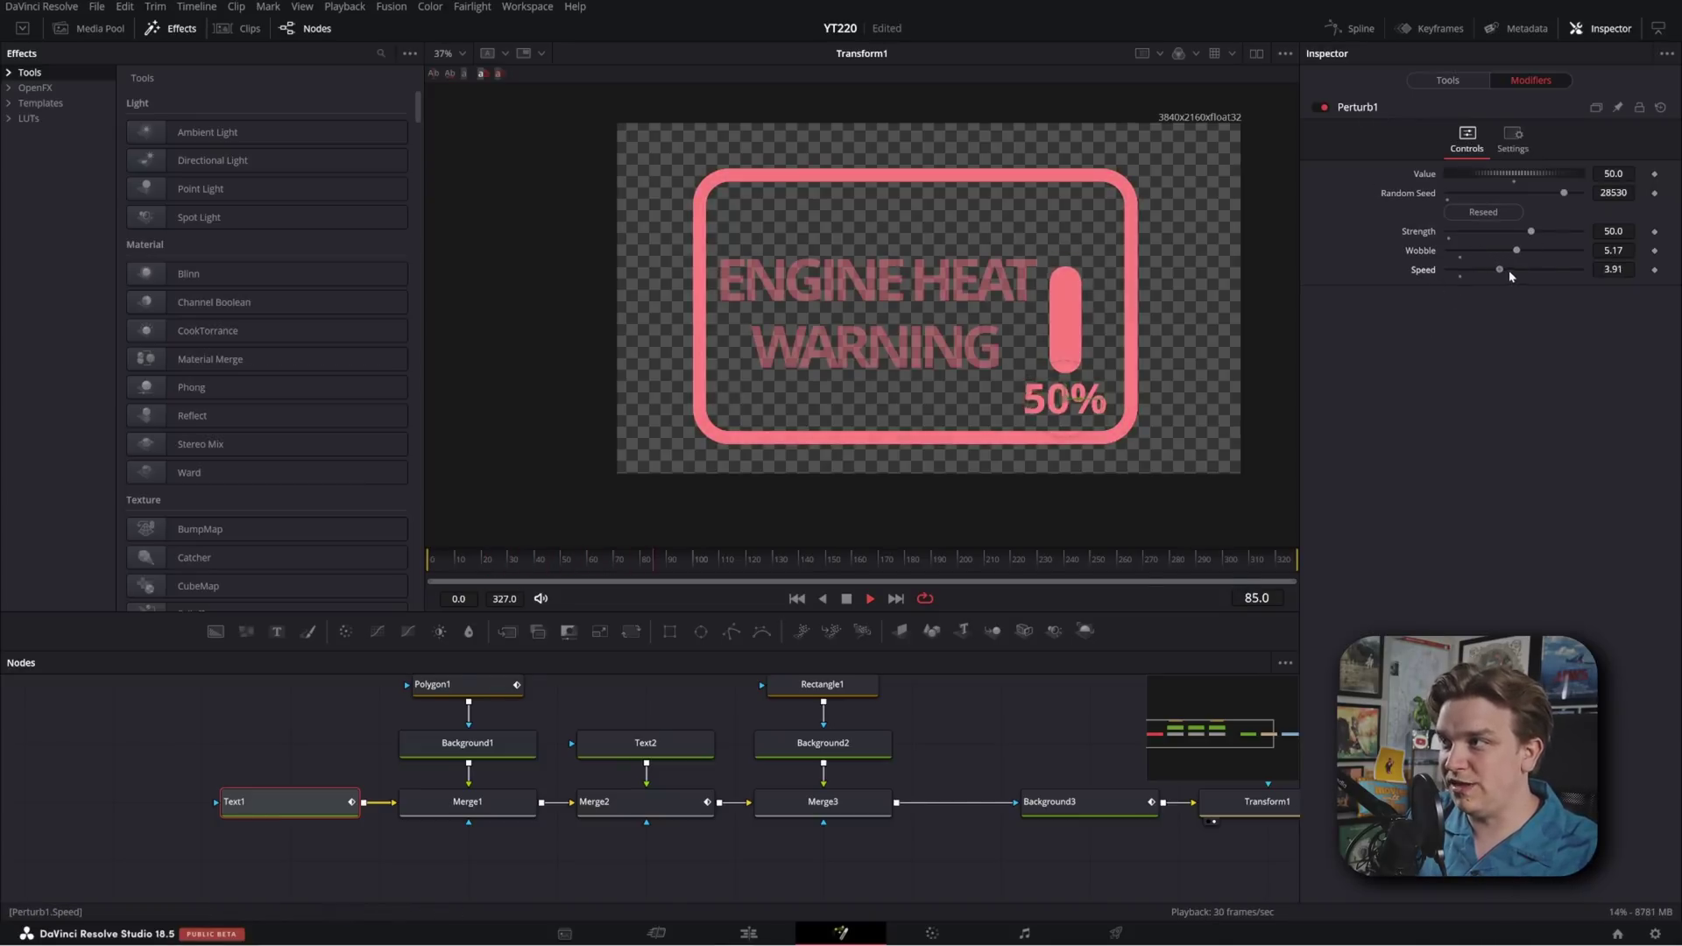
drag(1516, 270, 1547, 270)
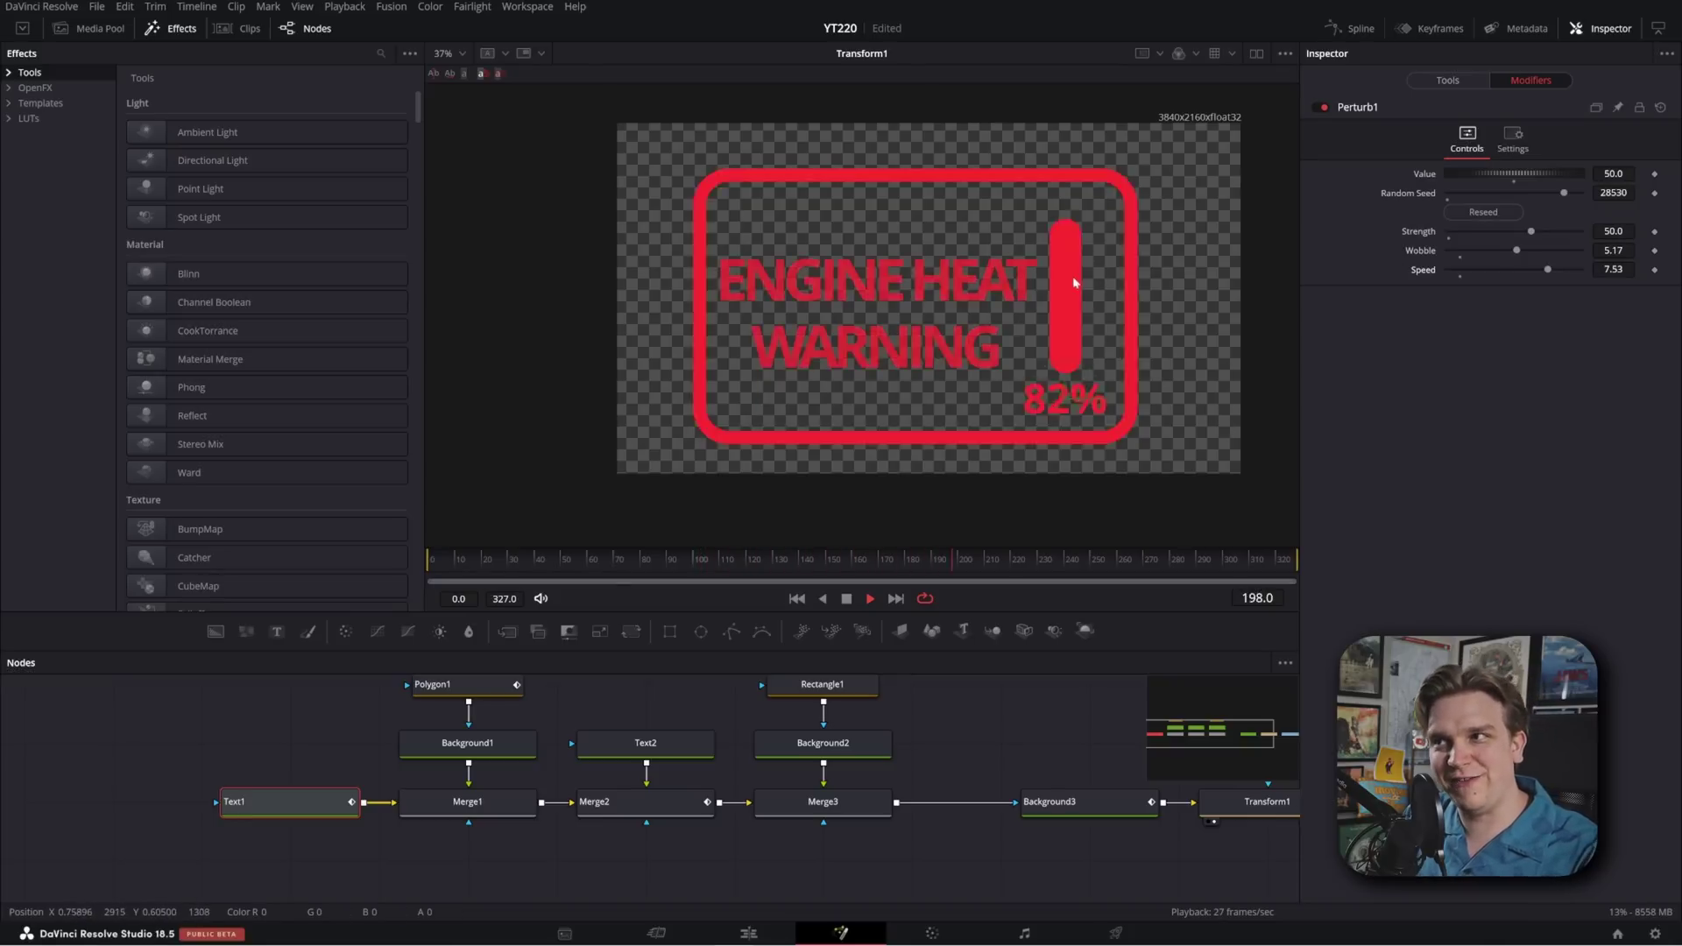
drag(1514, 251, 1471, 250)
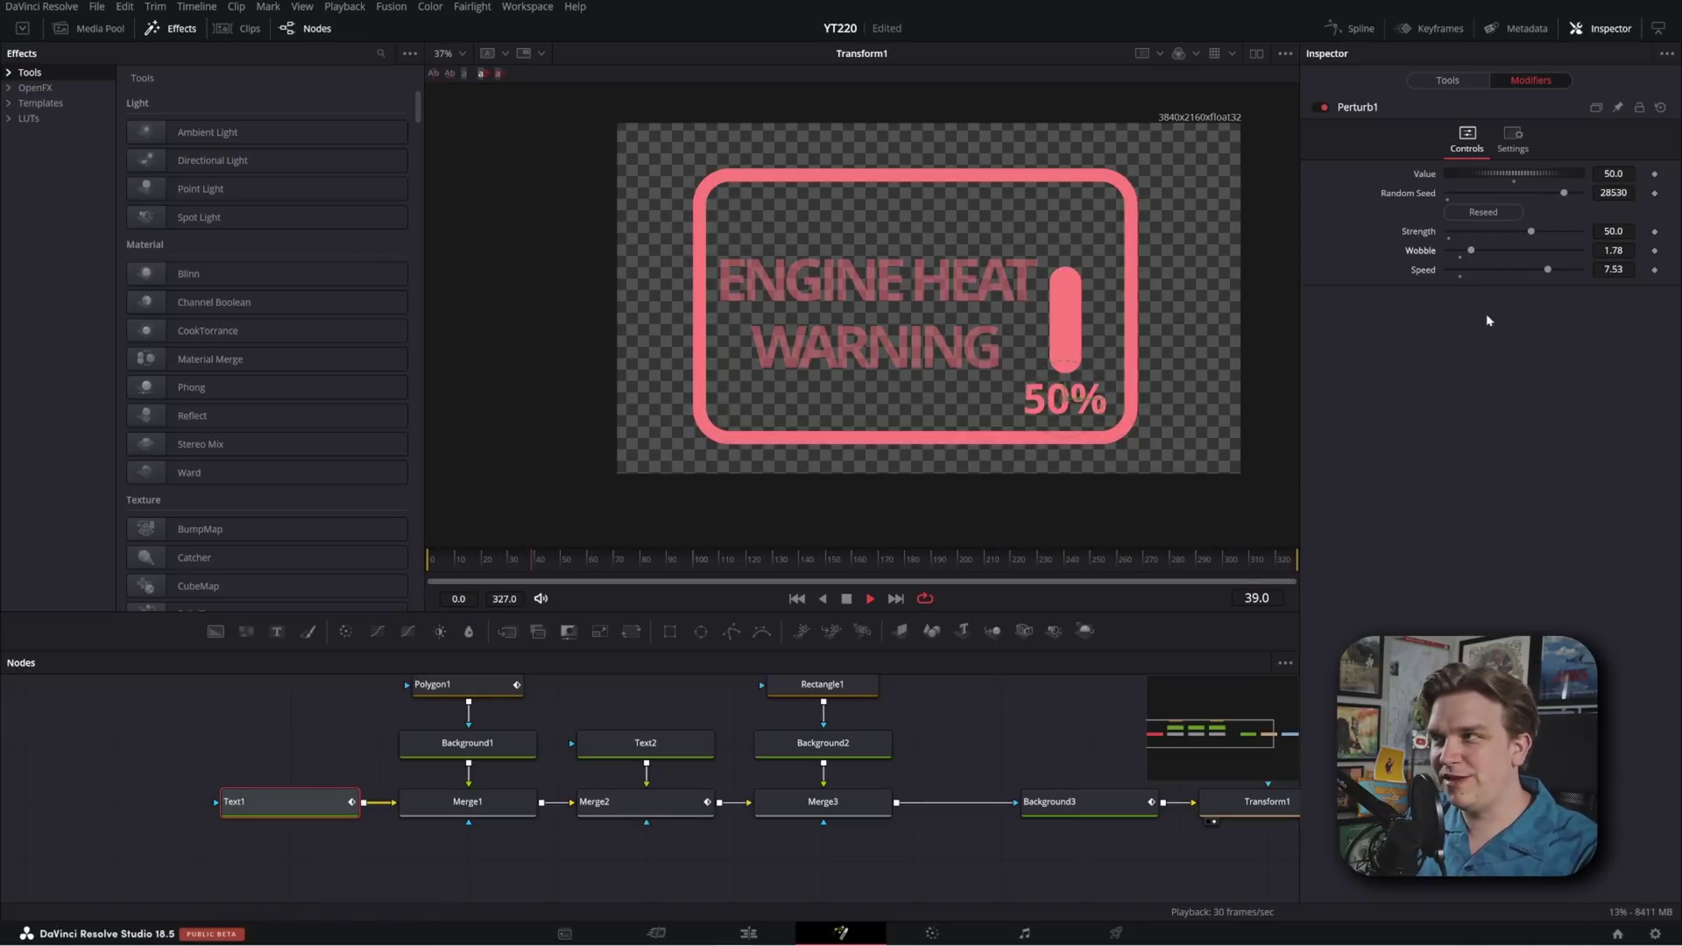
click(1483, 212)
key(space)
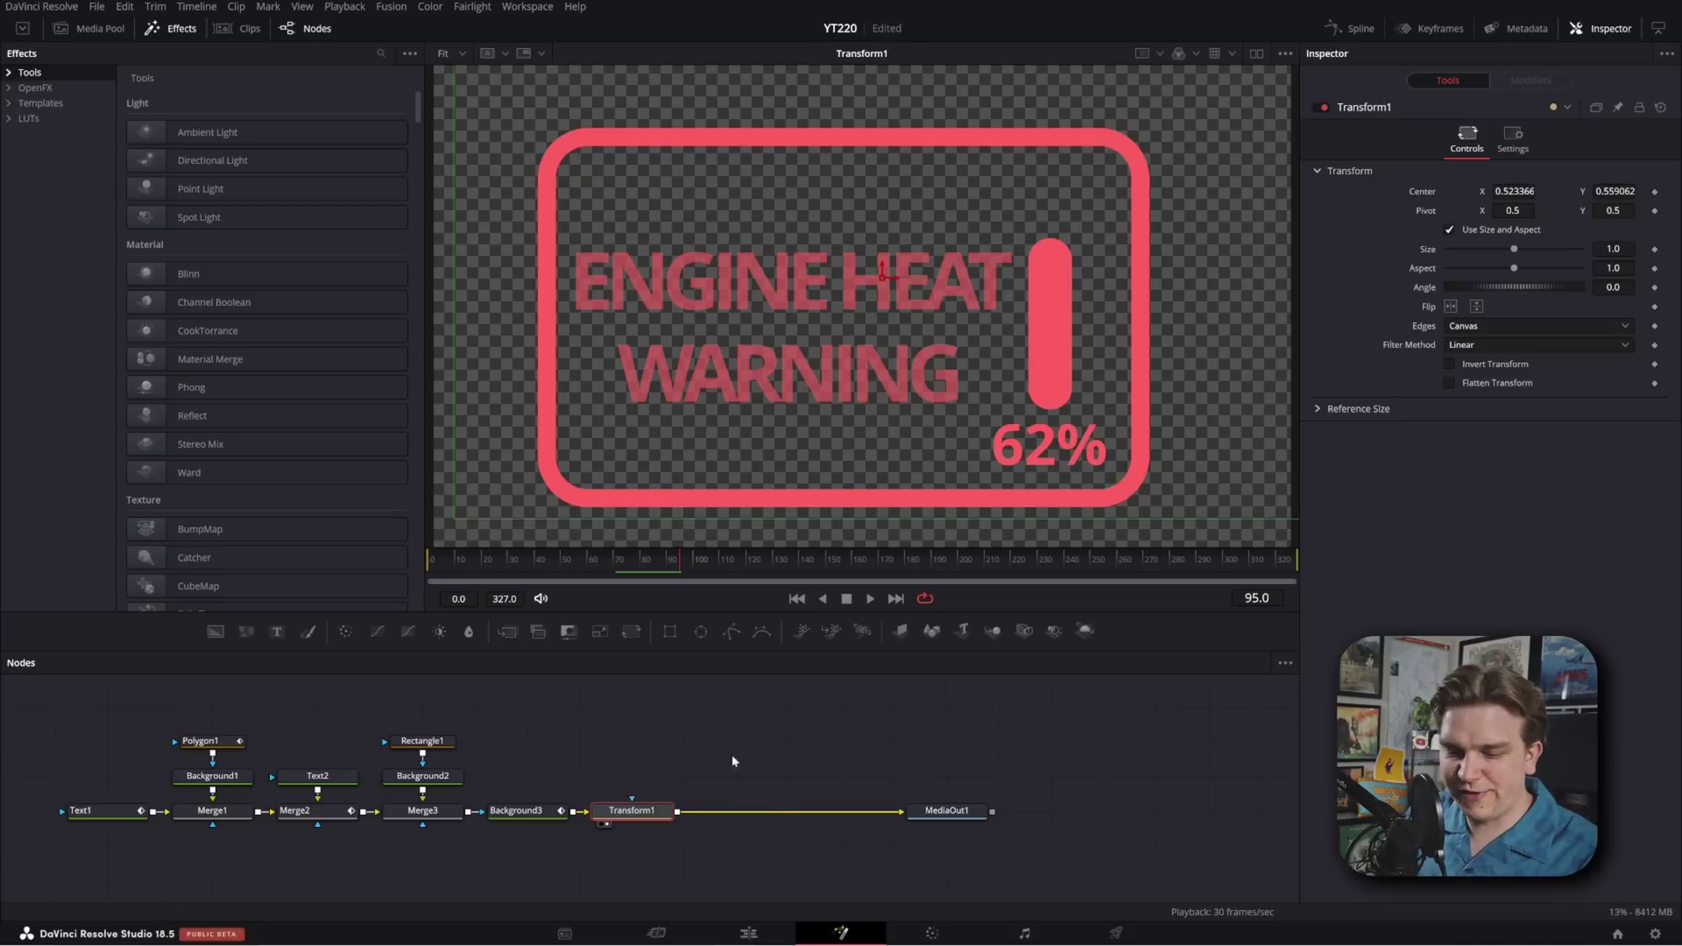
Save the project and place Background3 and Transform1 close to Merge3, leaving free space before MediaOut1
scroll(733, 755, down, 1)
scroll(762, 729, up, 1)
key(ctrl+s)
drag(717, 736, 759, 749)
scroll(771, 732, up, 1)
scroll(758, 749, down, 2)
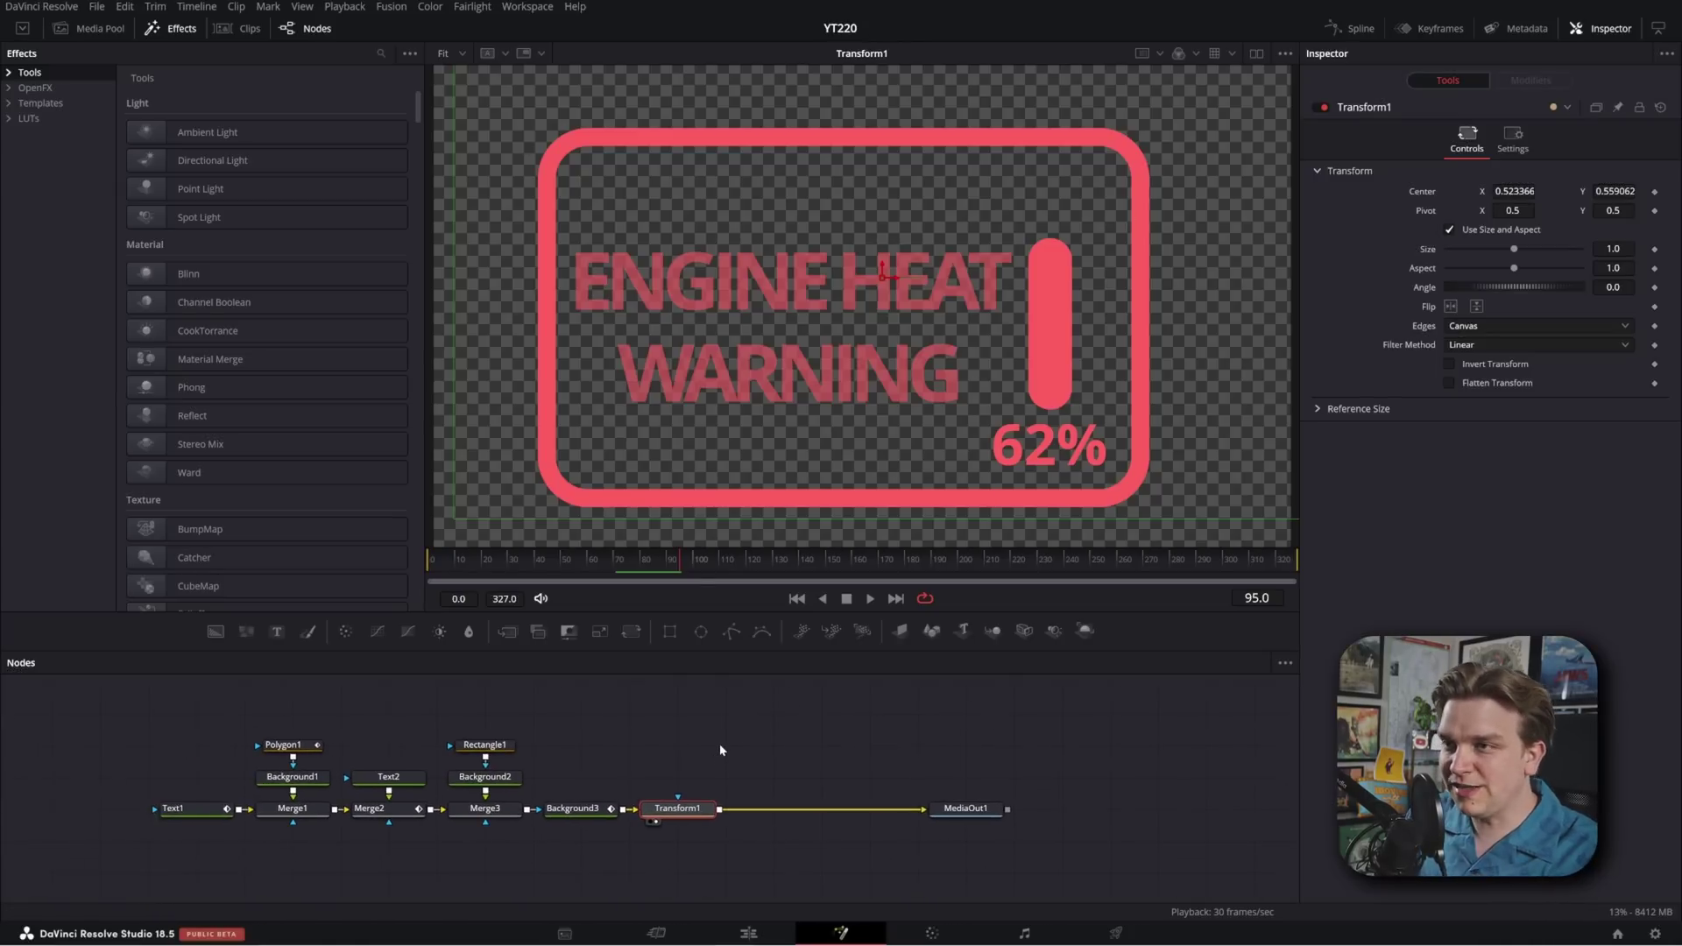
click(720, 750)
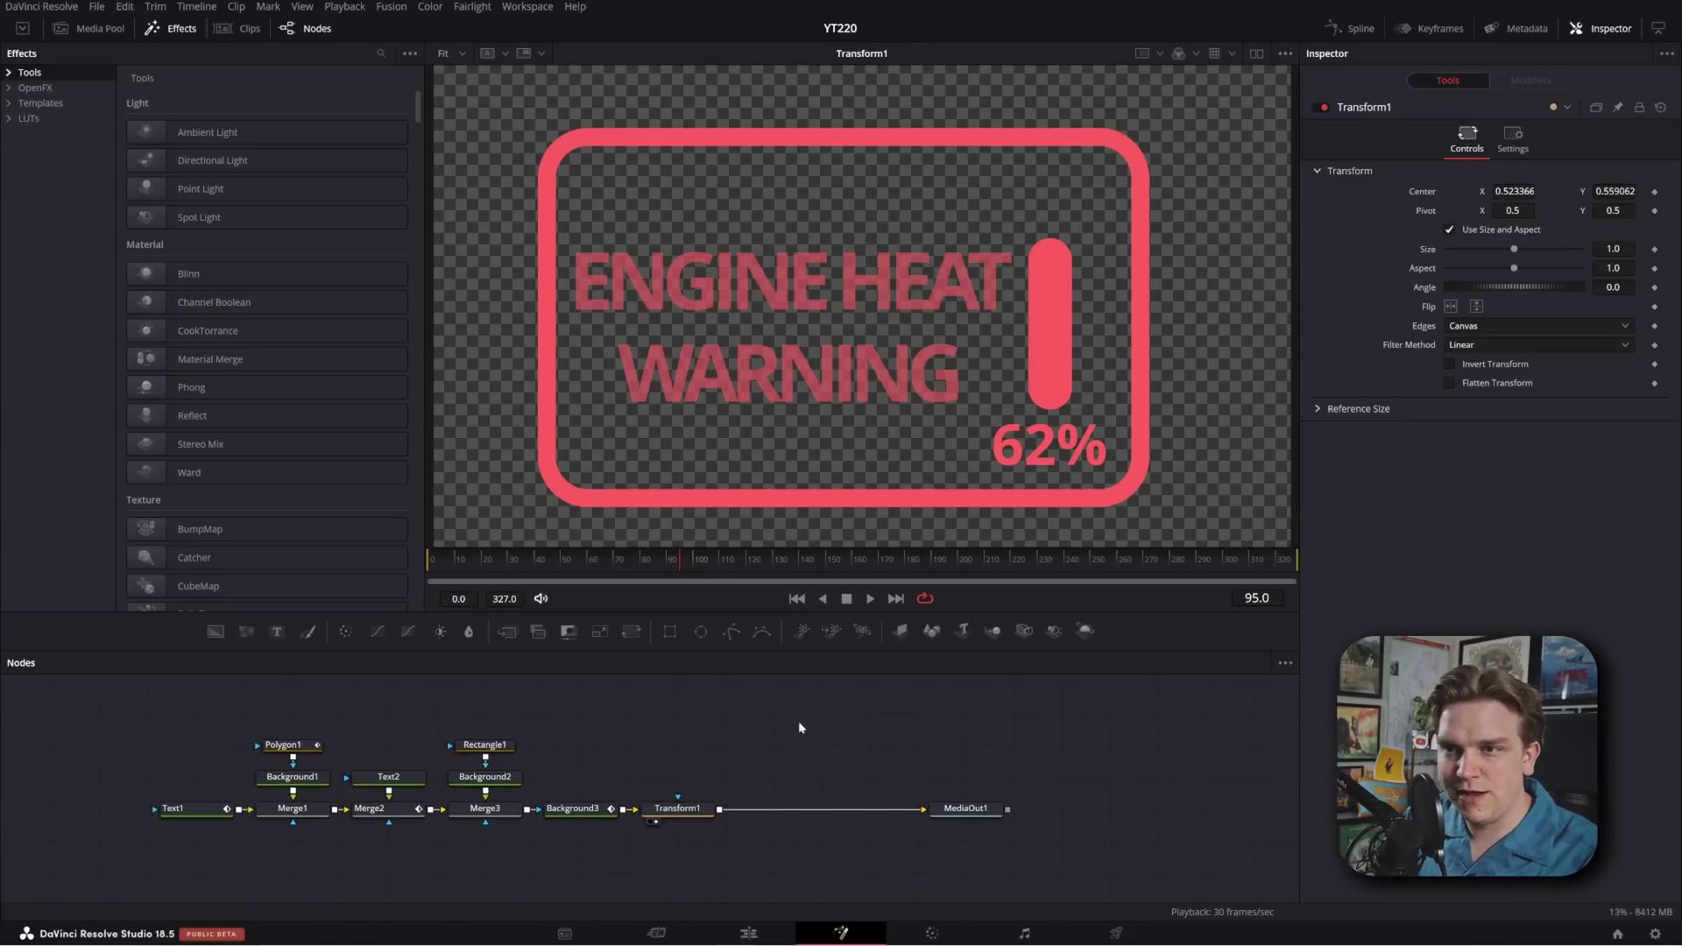
Add an unconnected white Background4 node above the main row, mask it with a new rectangle, and view it
click(215, 630)
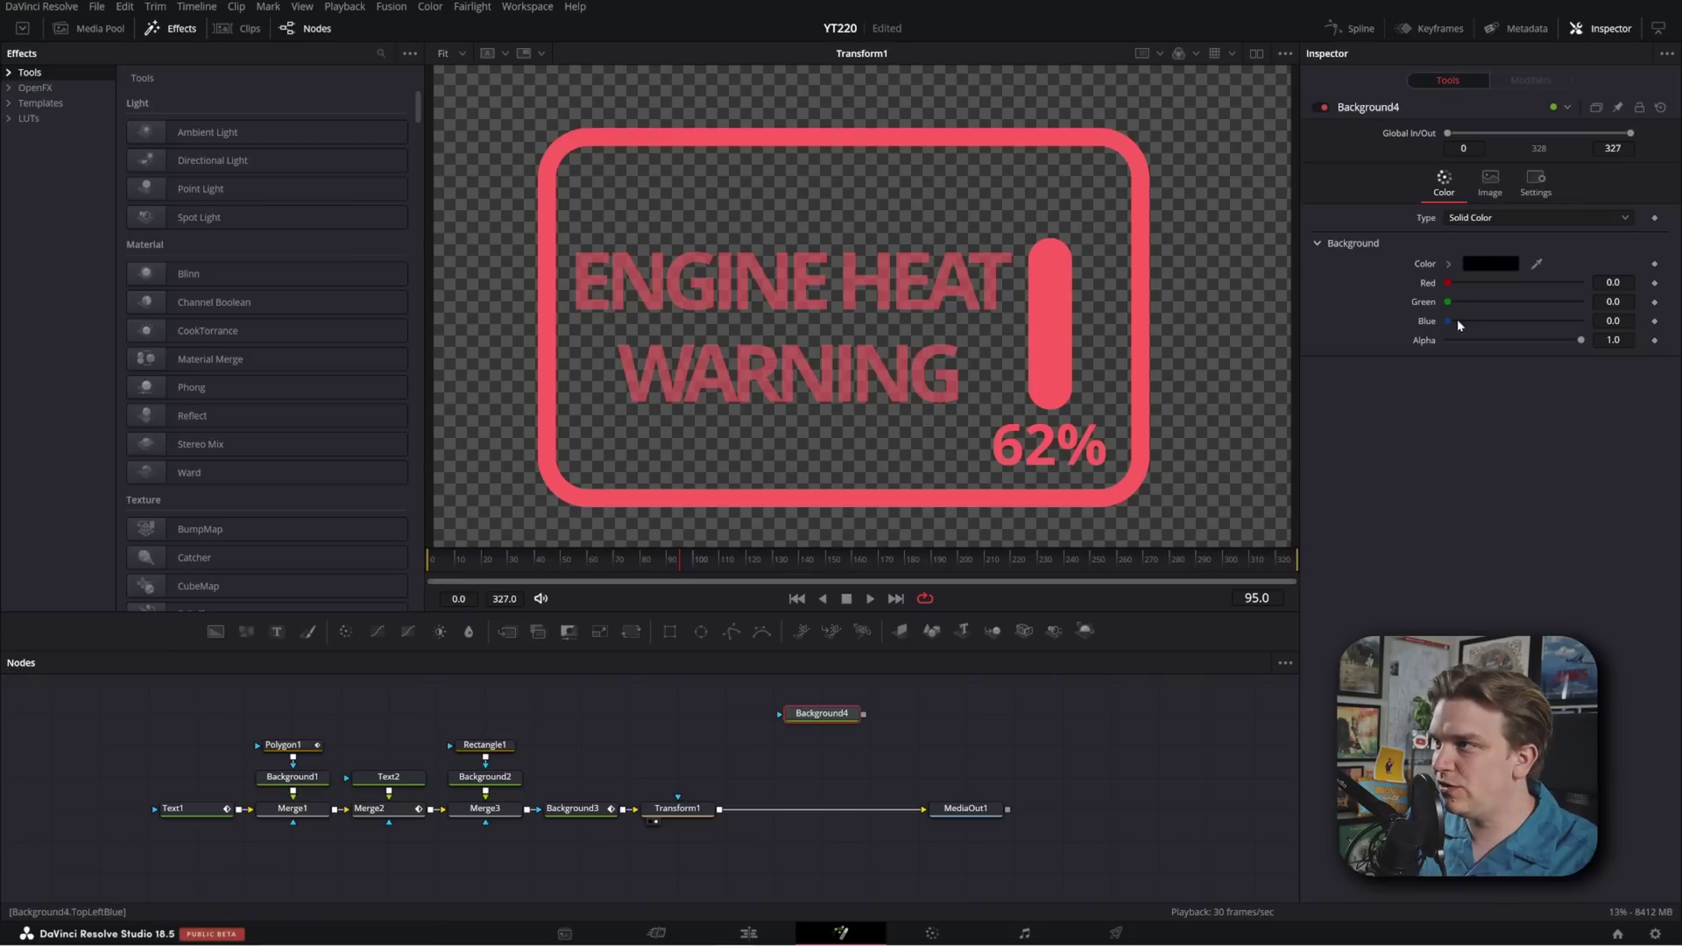
drag(1447, 300, 1581, 302)
drag(1451, 282, 1581, 282)
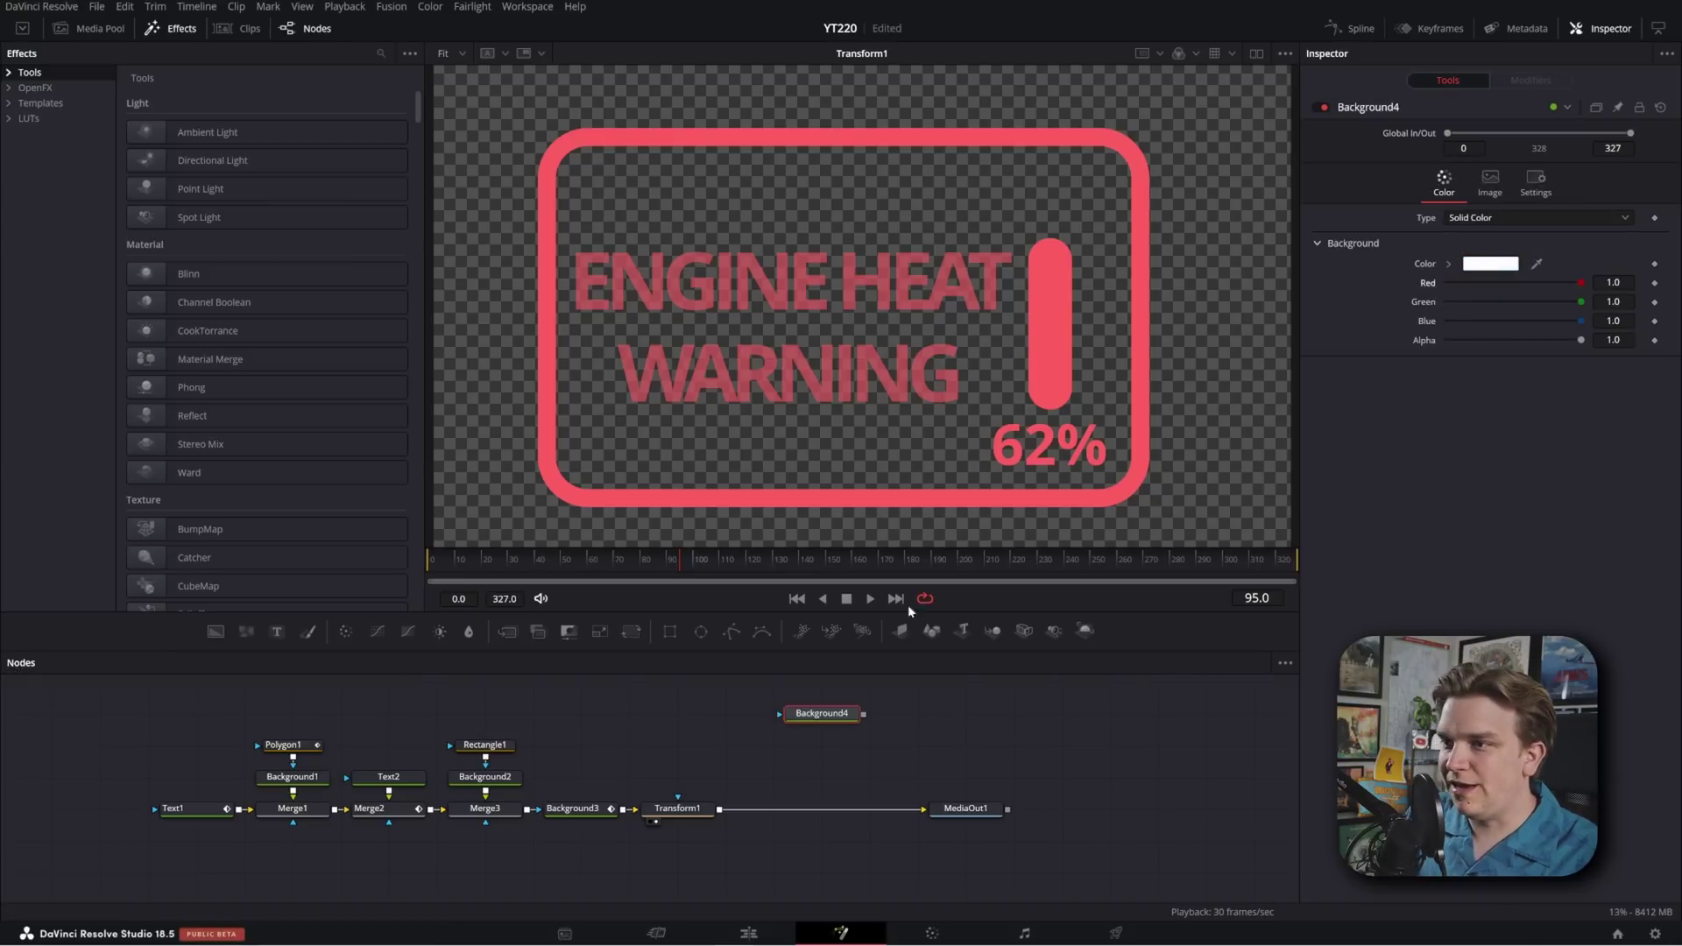
scroll(705, 692, up, 2)
click(669, 633)
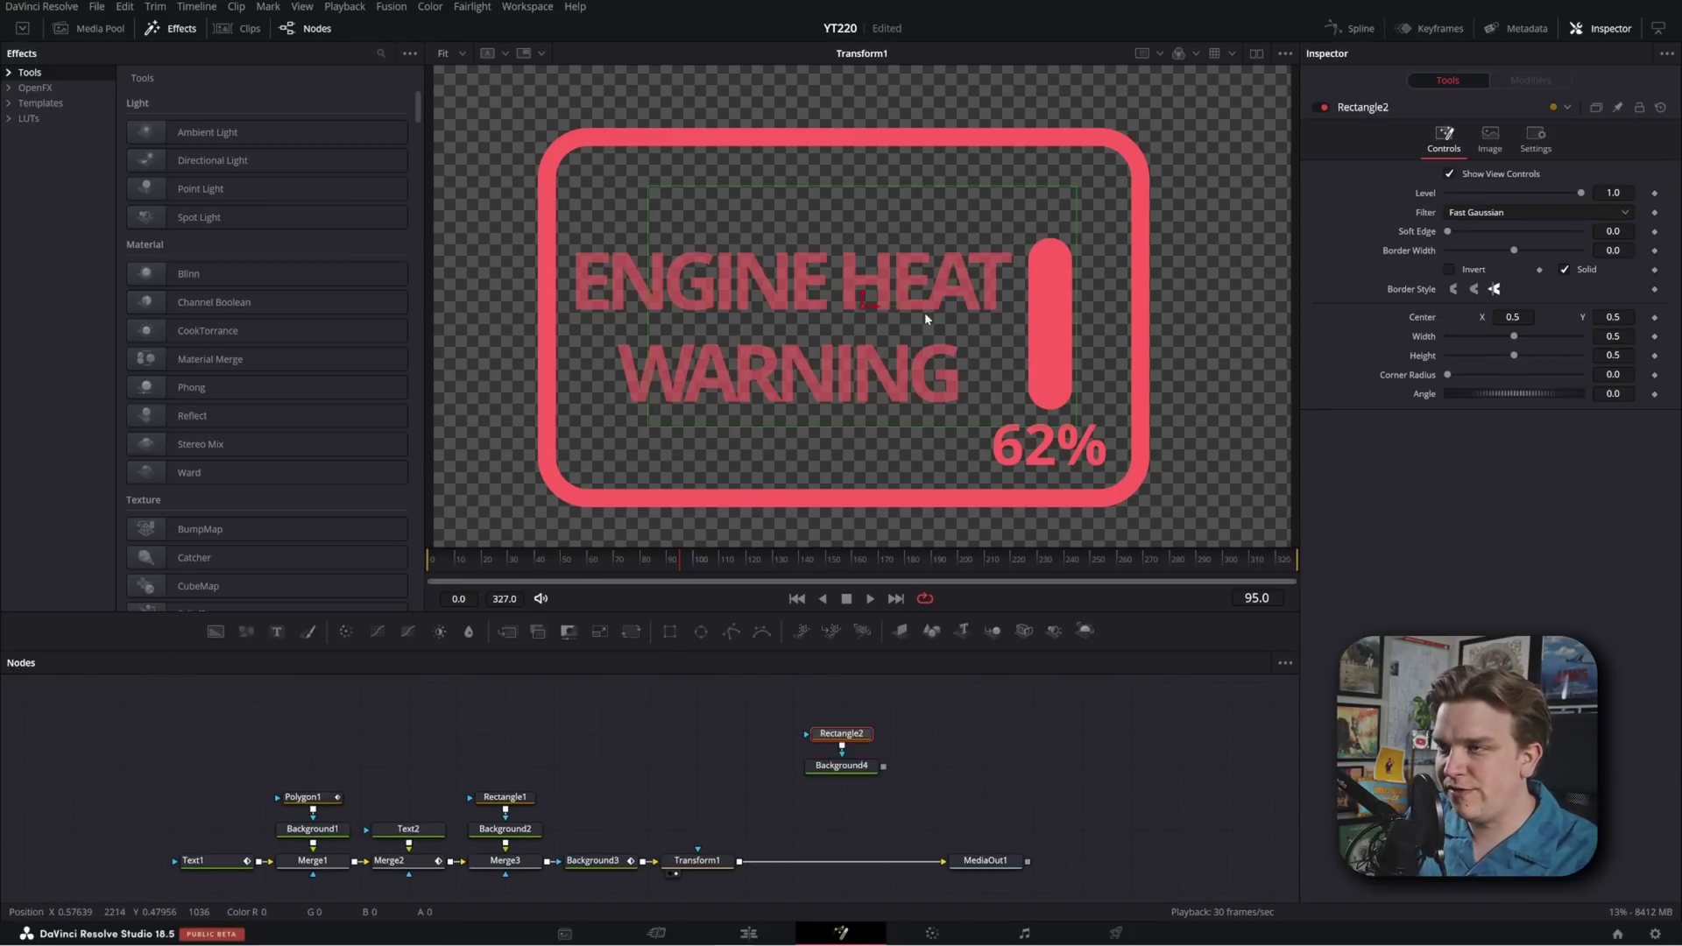
scroll(924, 312, down, 3)
scroll(870, 323, up, 2)
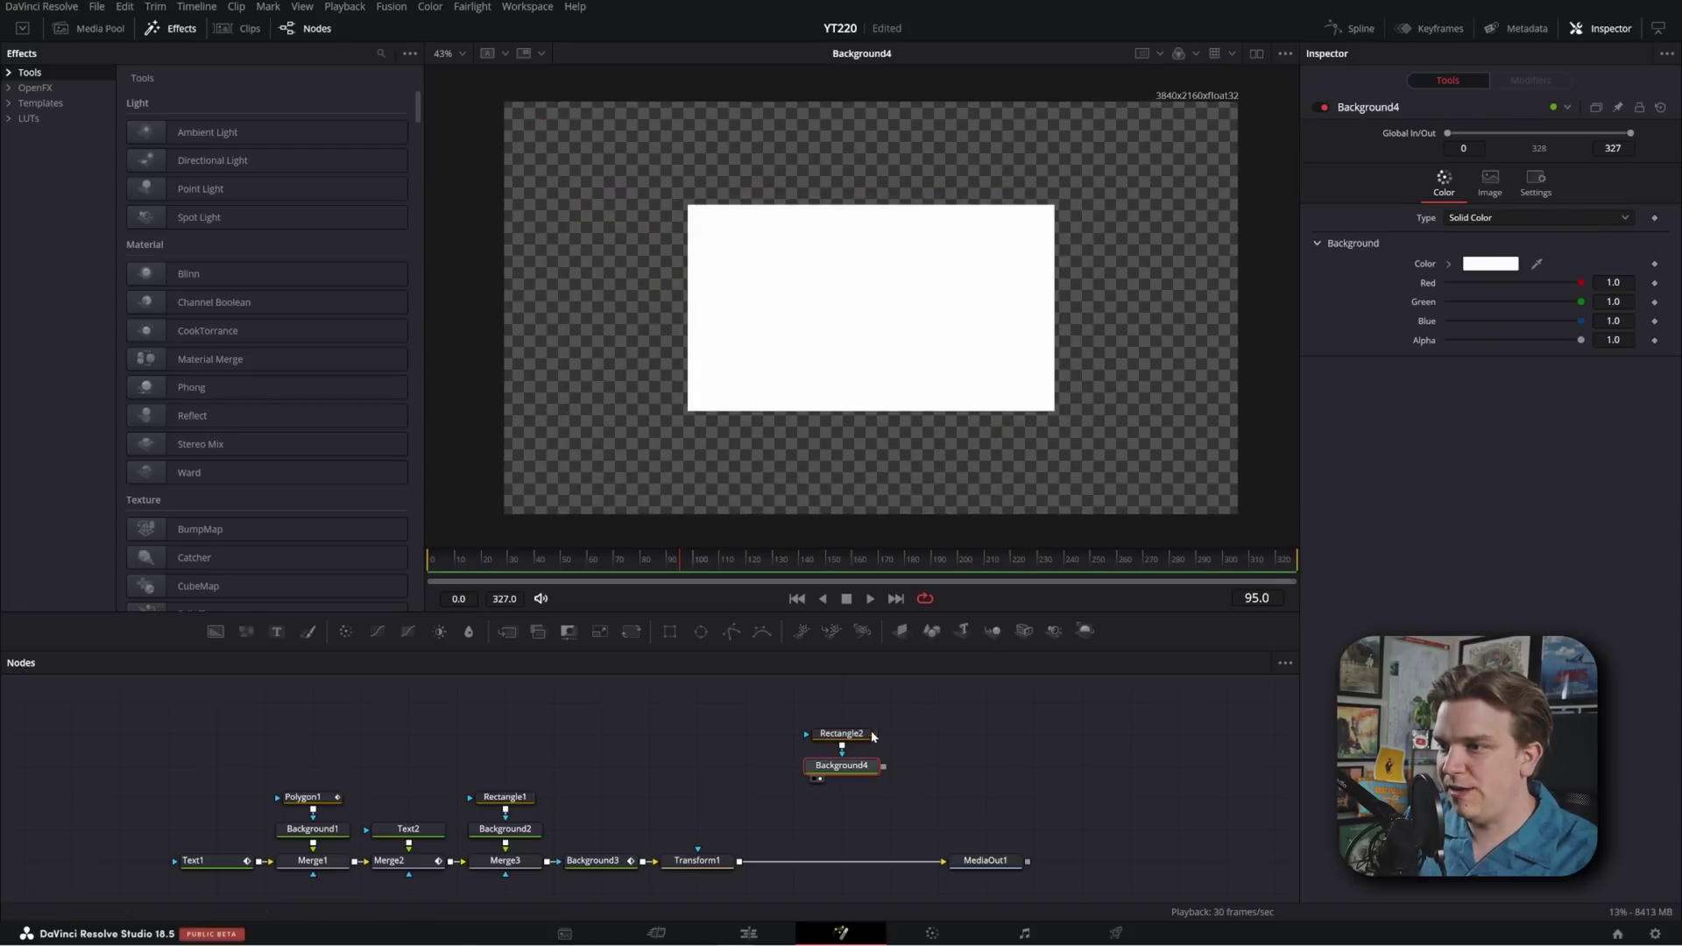
Set Rectangle2's width to 0.971, height to 0.96 and soft edge to 0.0088
click(841, 733)
mouse_move(1515, 340)
mouse_down()
mouse_move(1570, 339)
mouse_move(1521, 354)
mouse_move(1579, 365)
mouse_up()
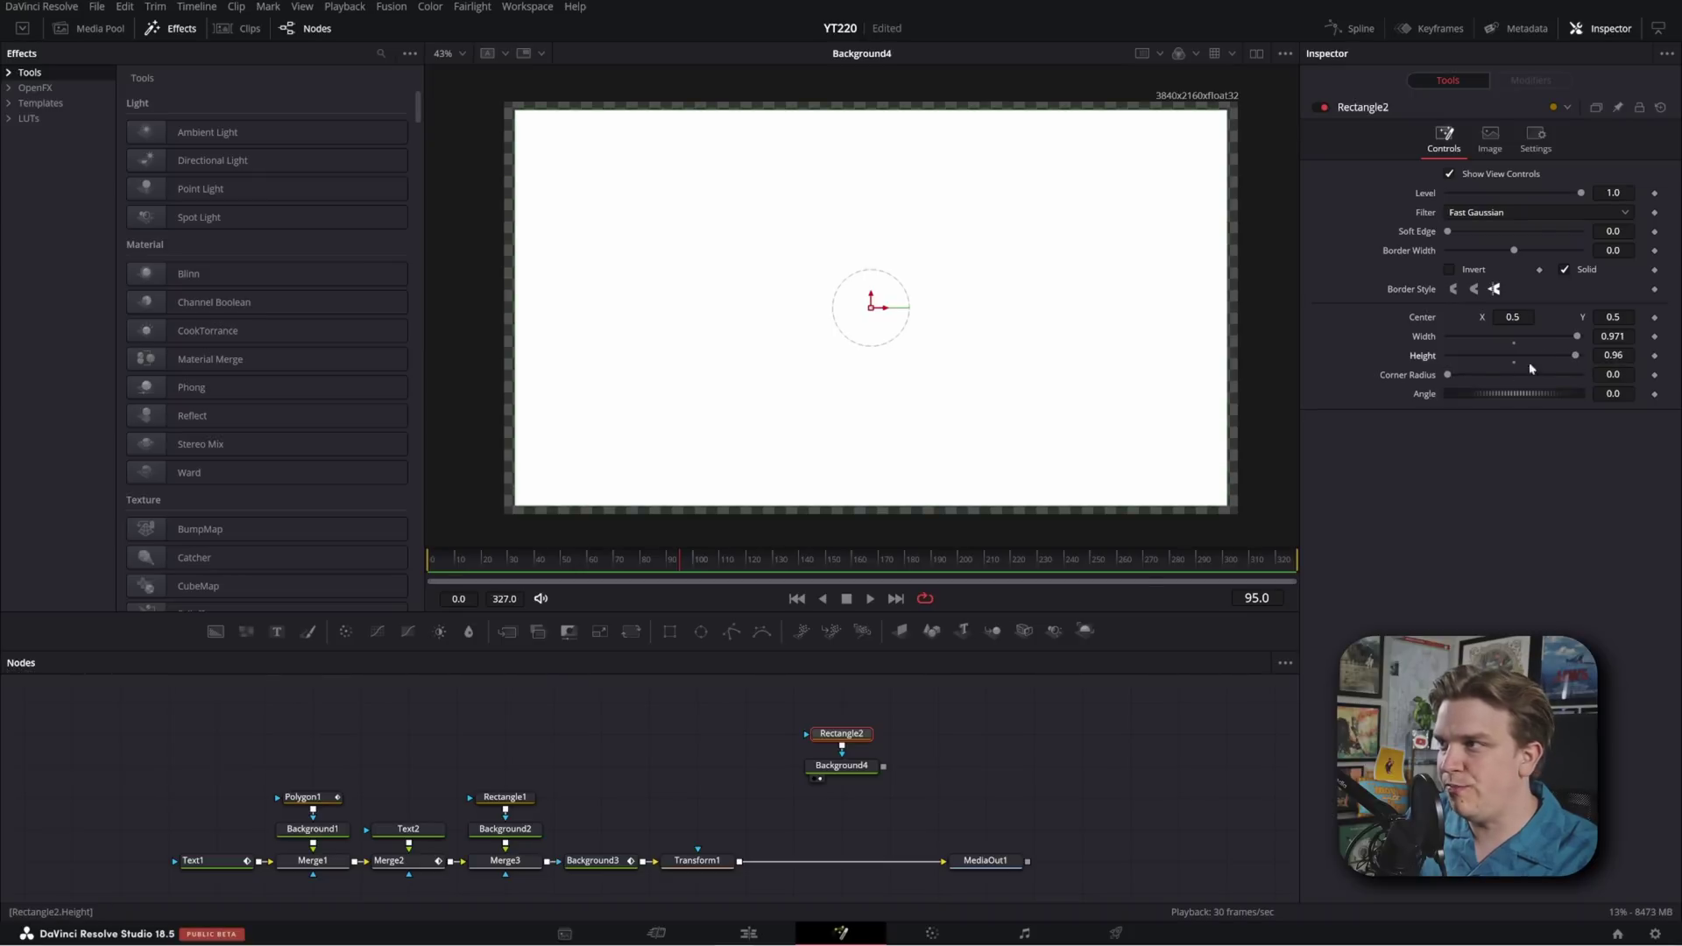
drag(1613, 249, 1617, 231)
key(ctrl+z)
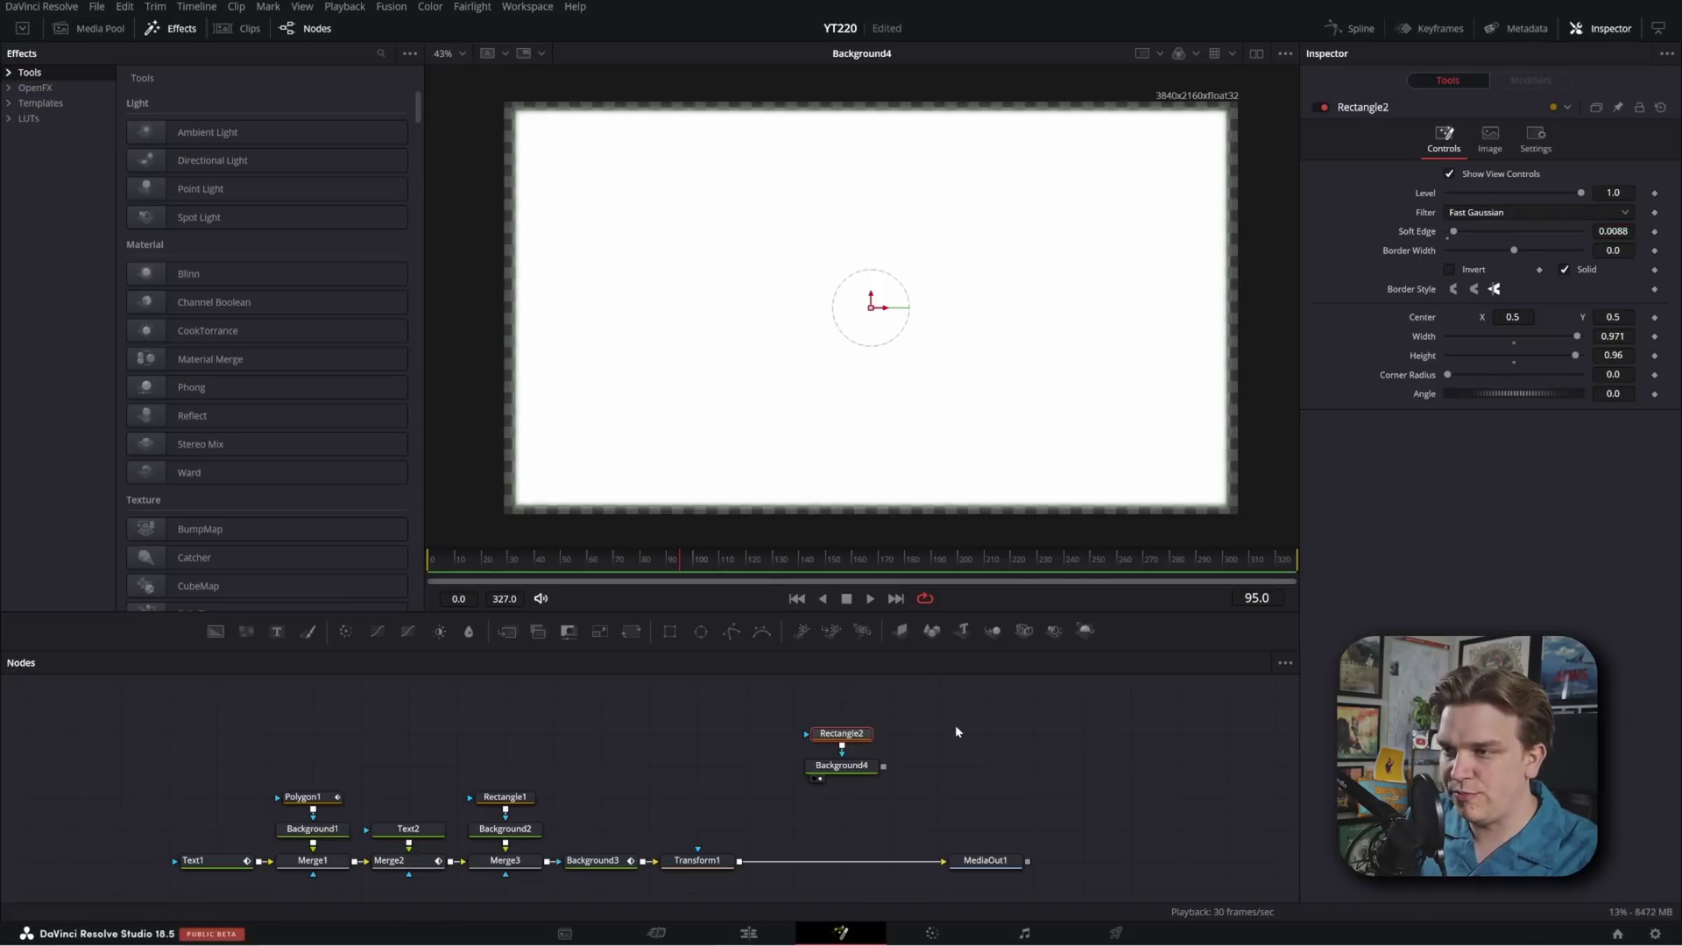
Add an unconnected Transform node beside the link between Rectangle2 and Background4
scroll(843, 777, up, 5)
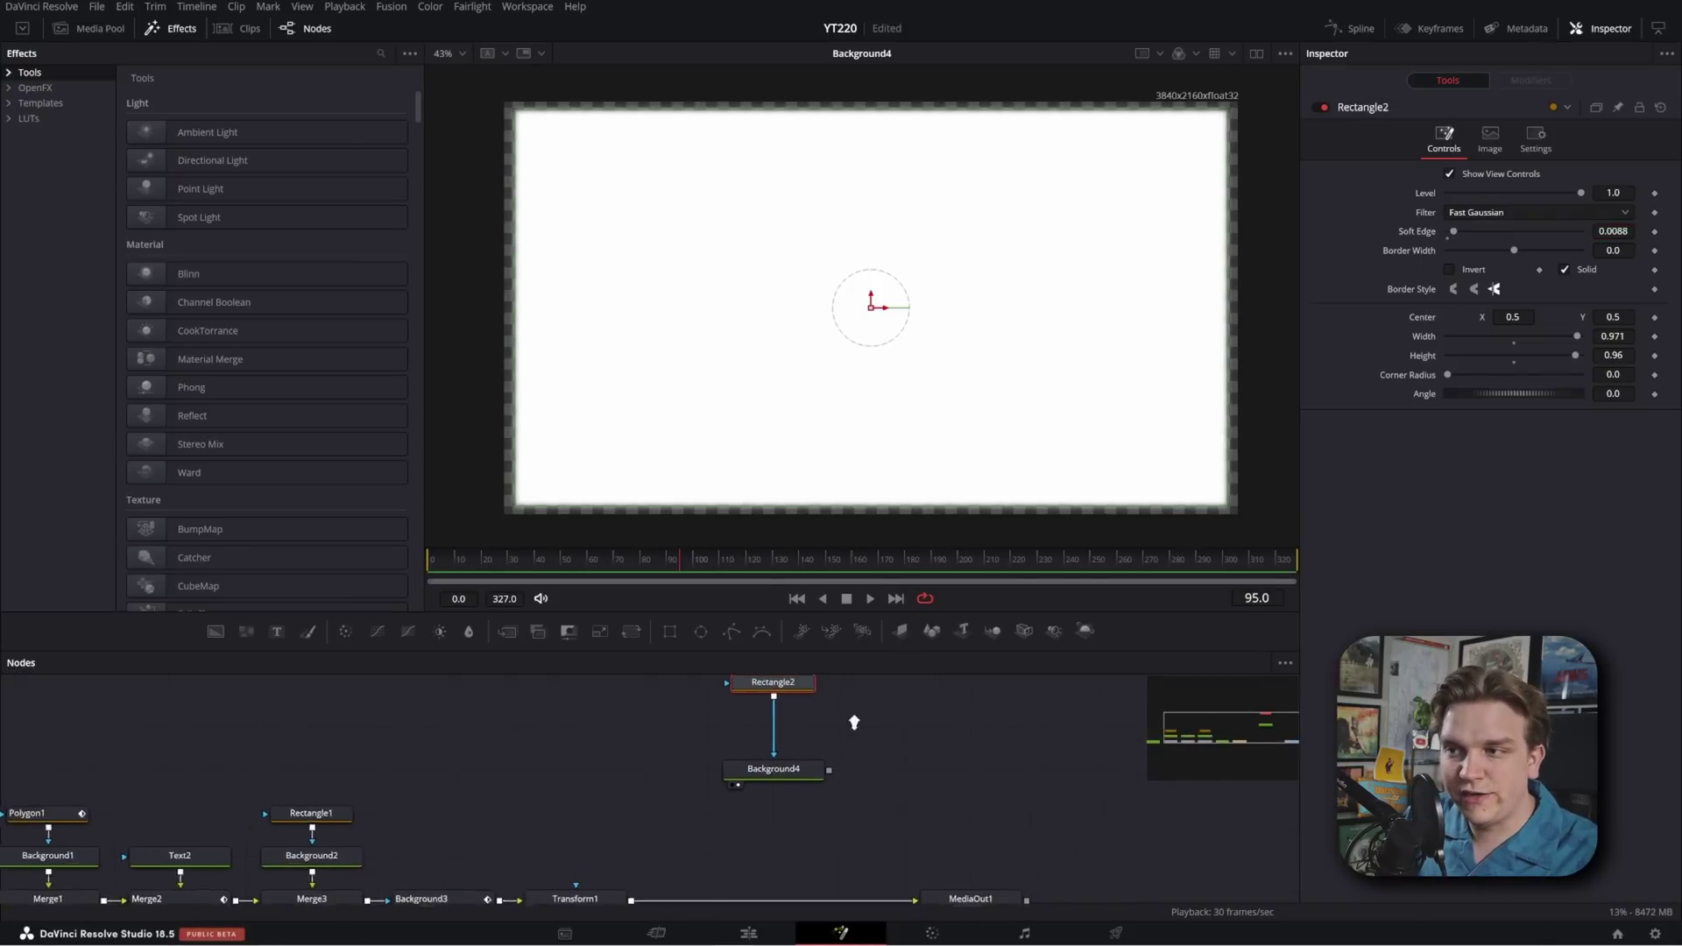
click(759, 826)
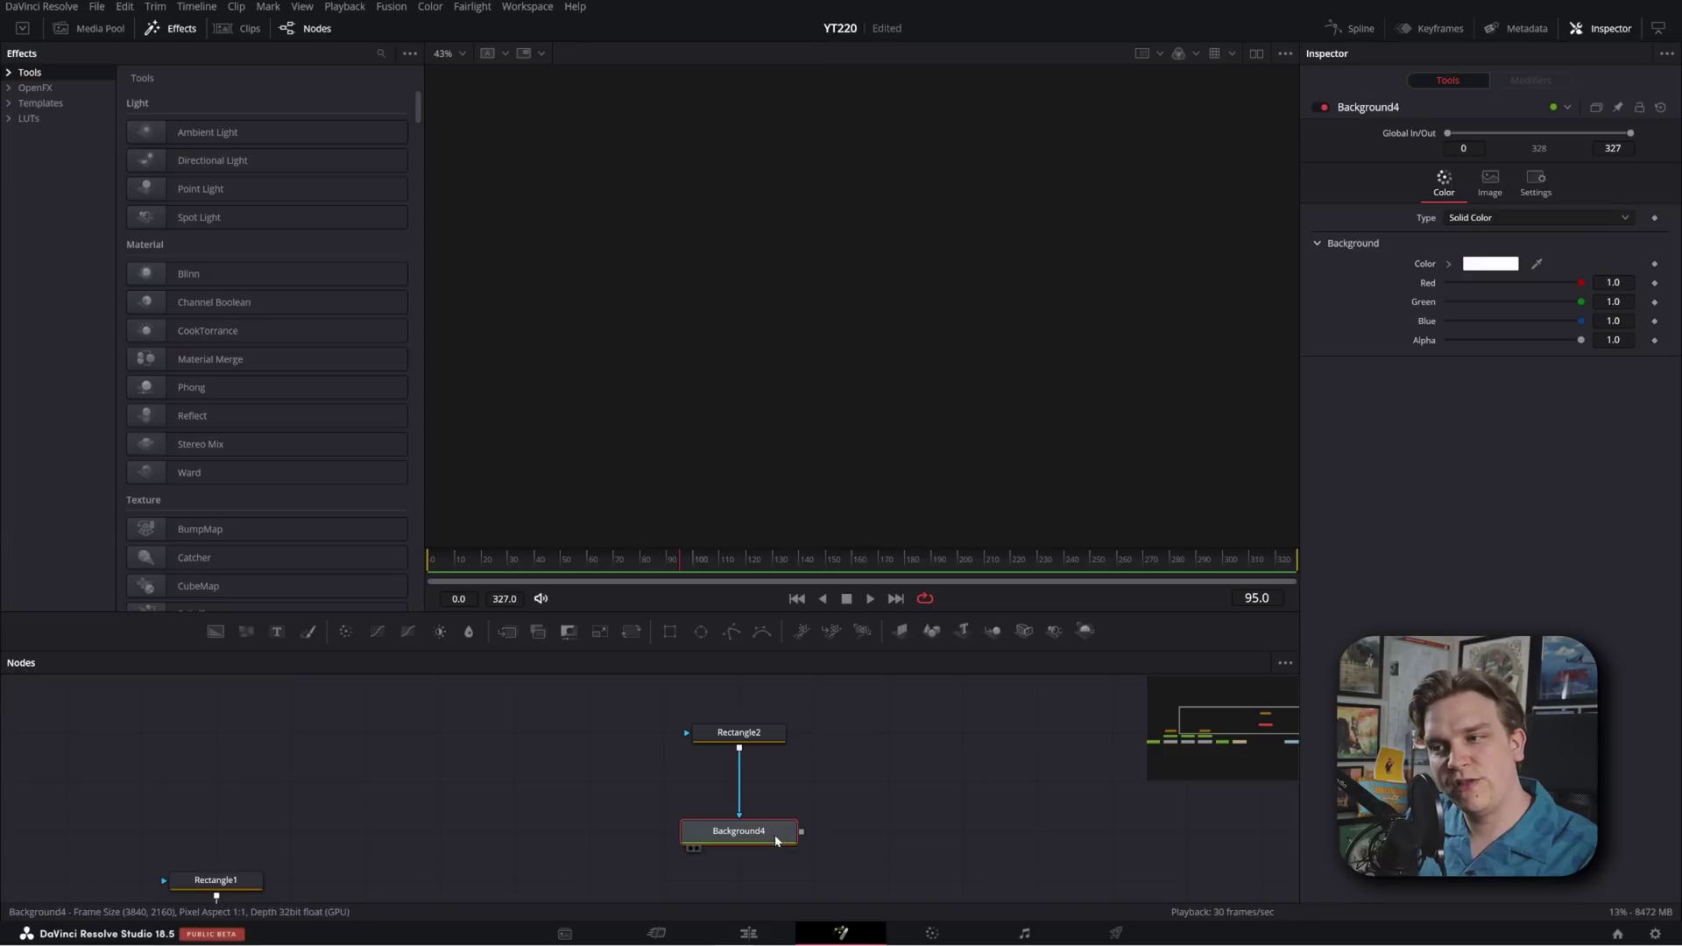
click(837, 778)
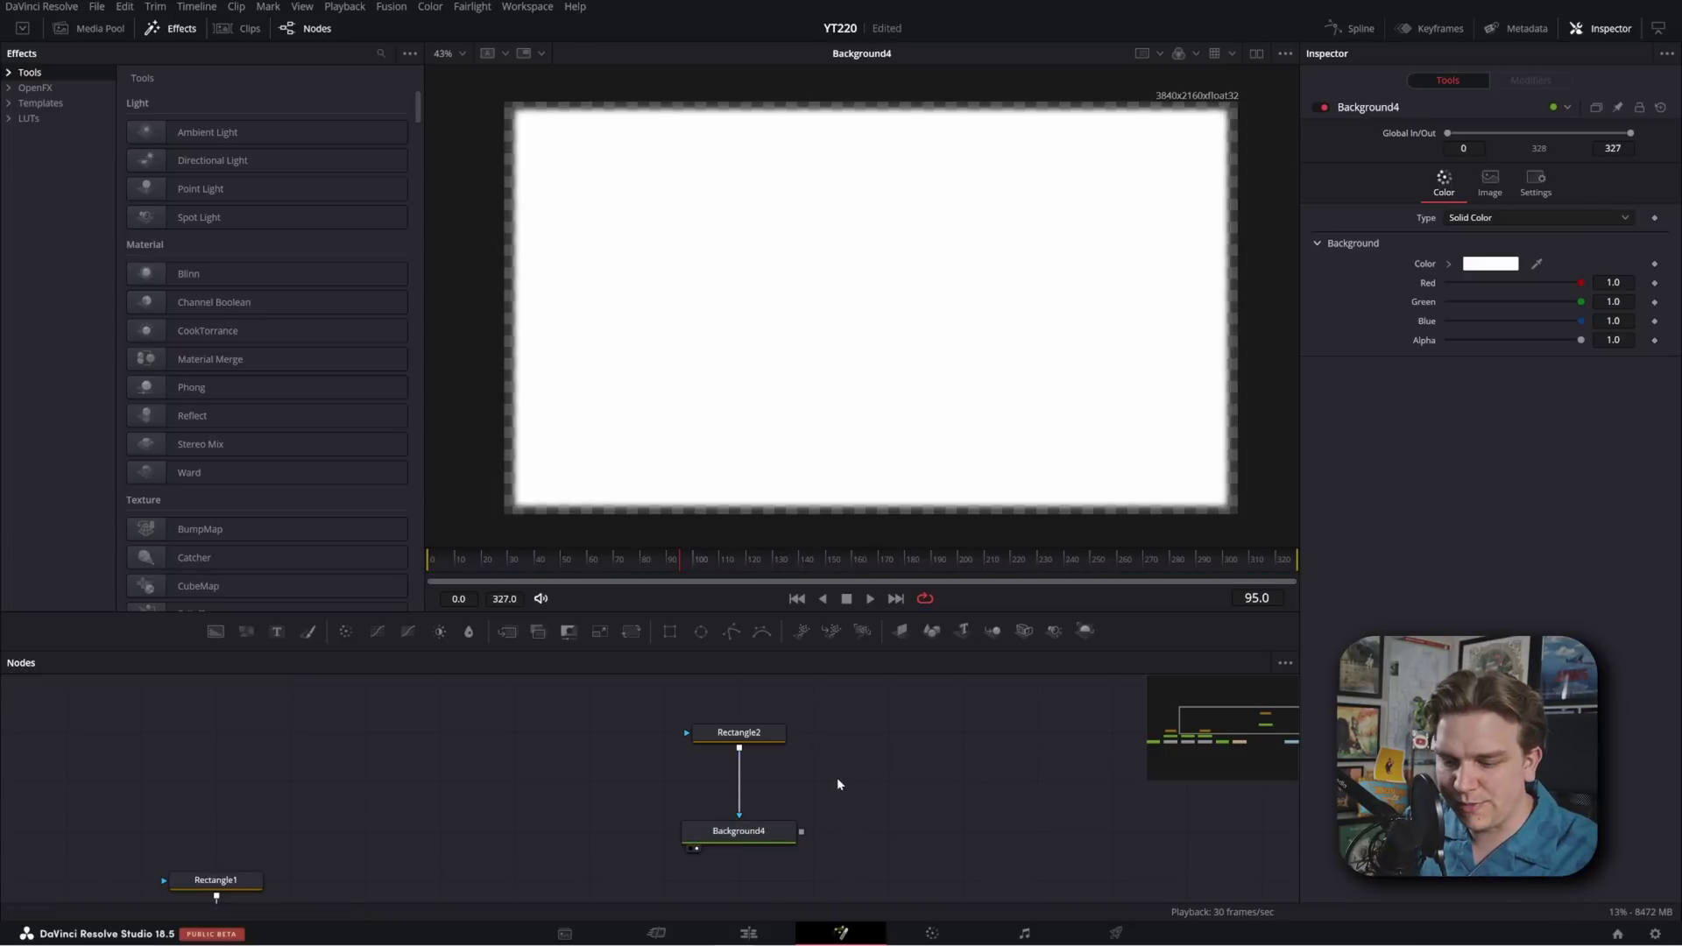
key(shift+space)
text(xf)
key(Return)
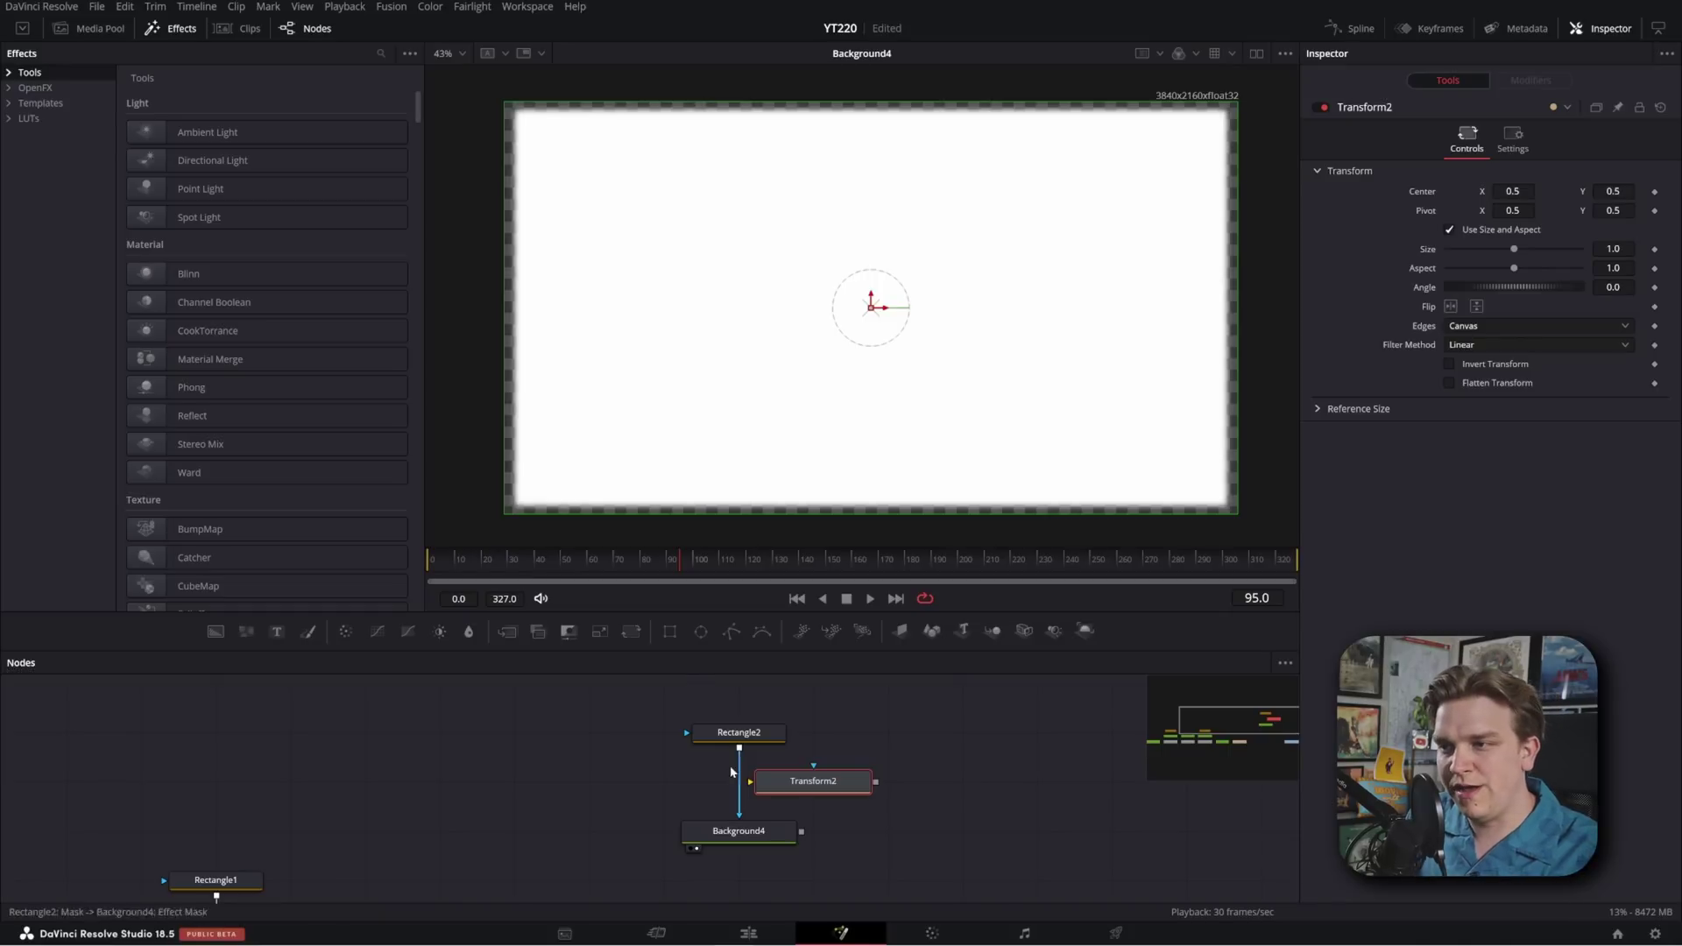
Connect Rectangle2's output to Transform2's image input and view Transform2
scroll(718, 775, up, 2)
click(784, 736)
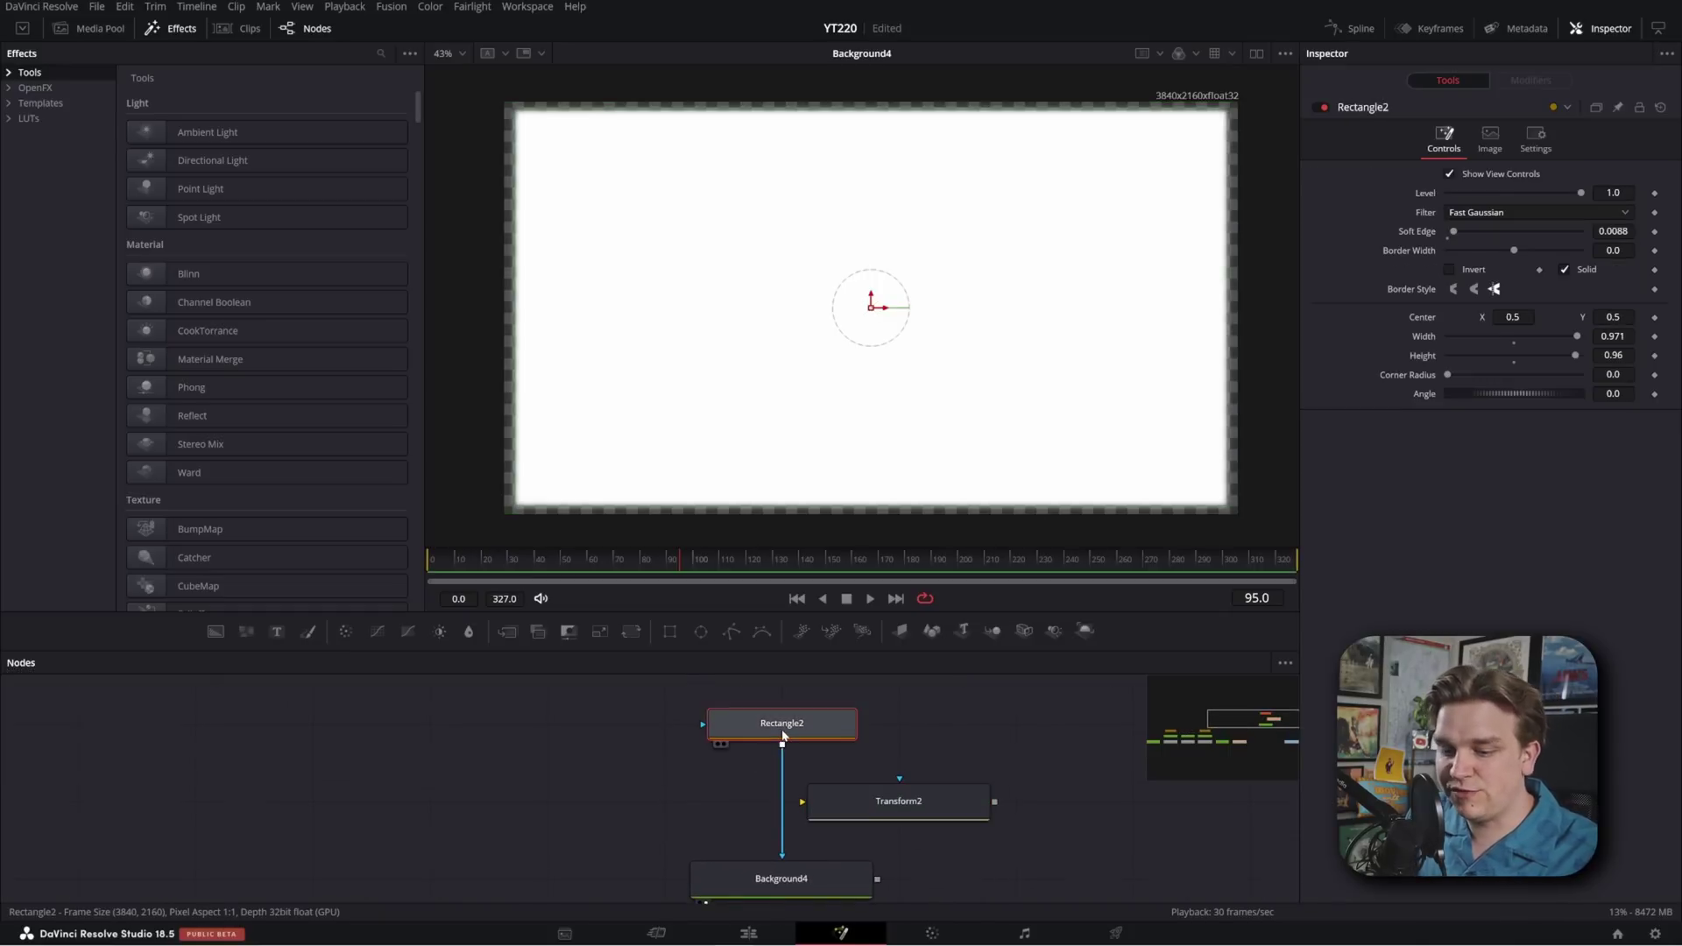
key(1)
click(639, 816)
scroll(655, 810, up, 1)
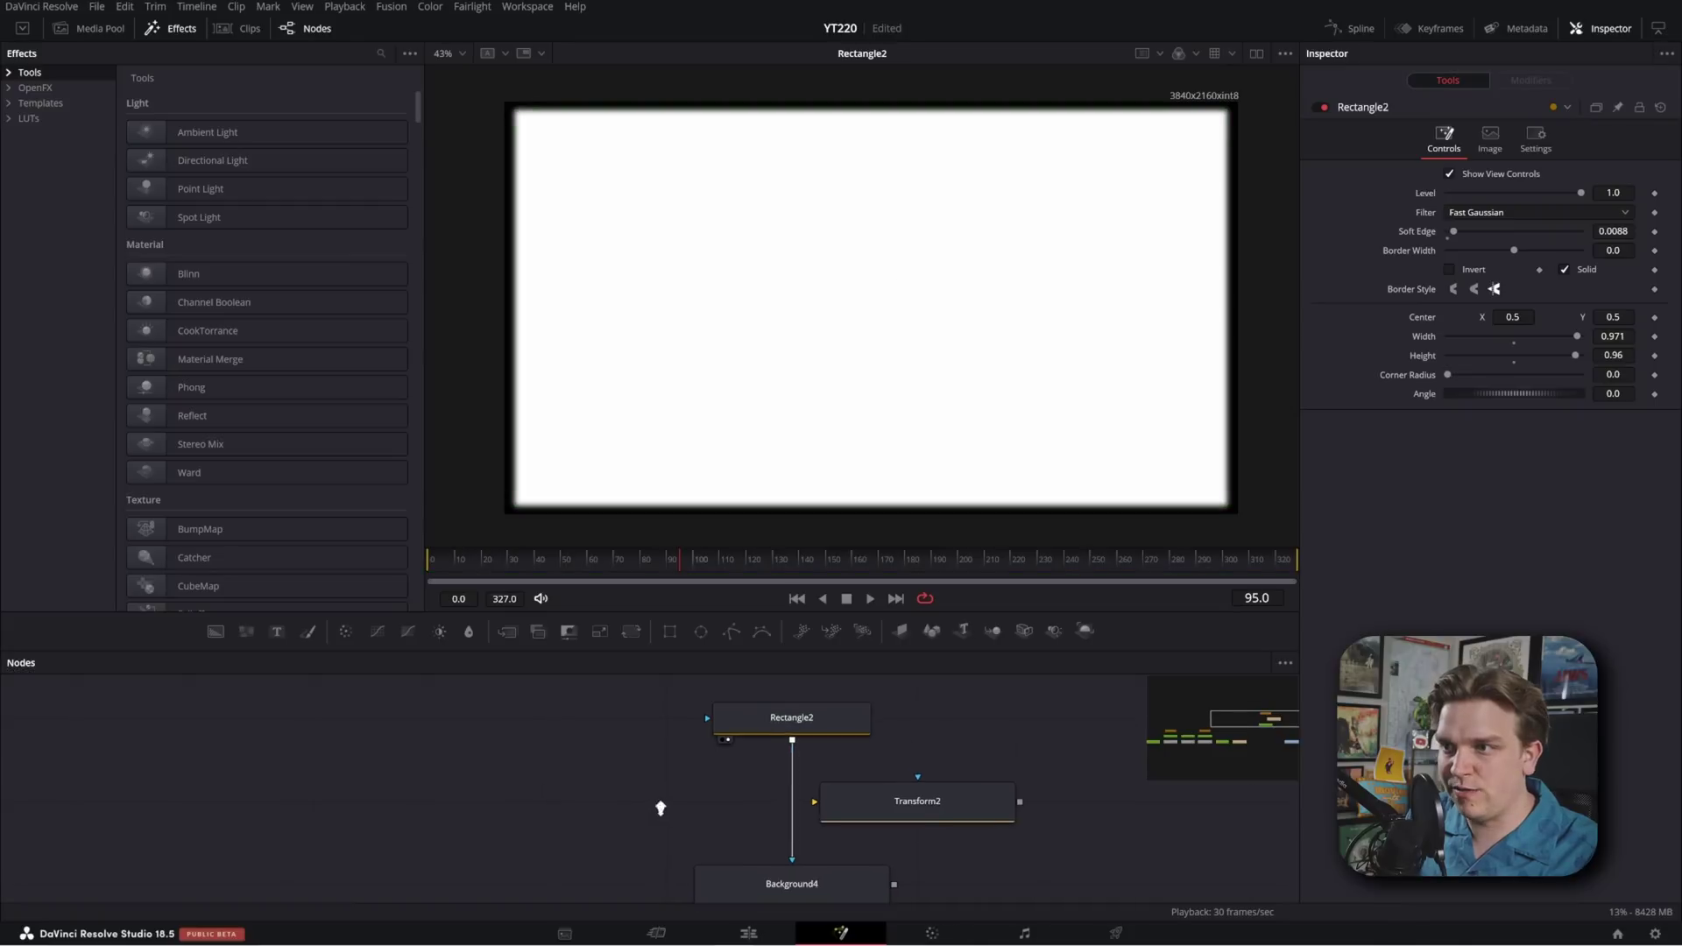
drag(662, 806, 522, 804)
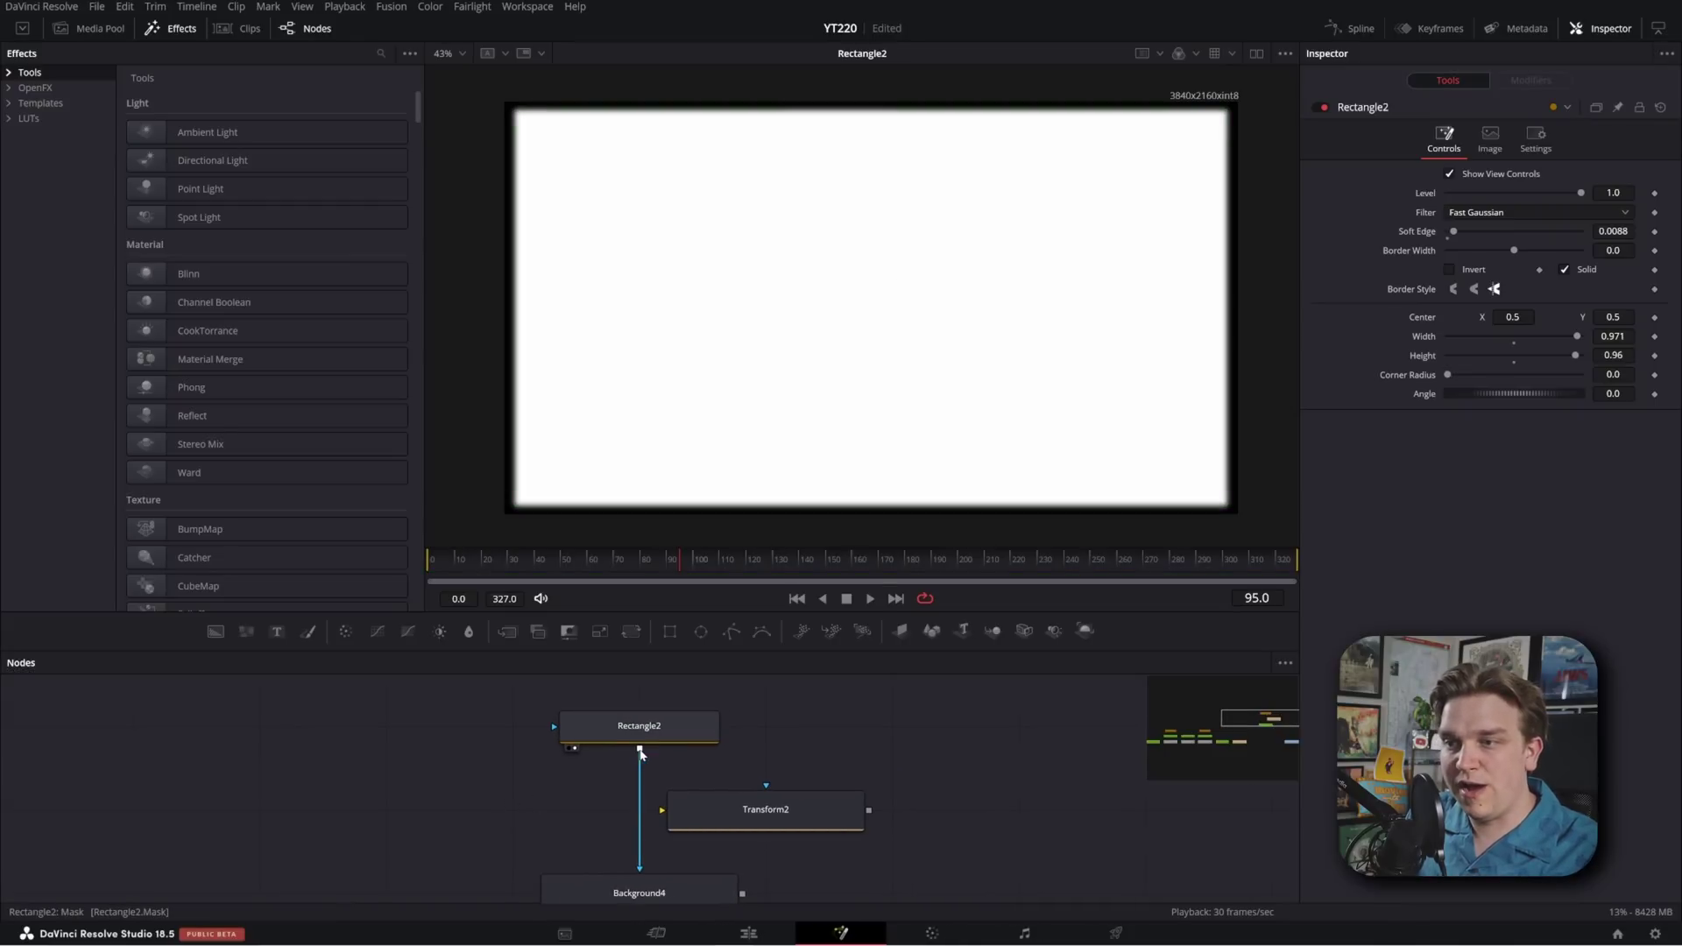
drag(692, 786, 640, 752)
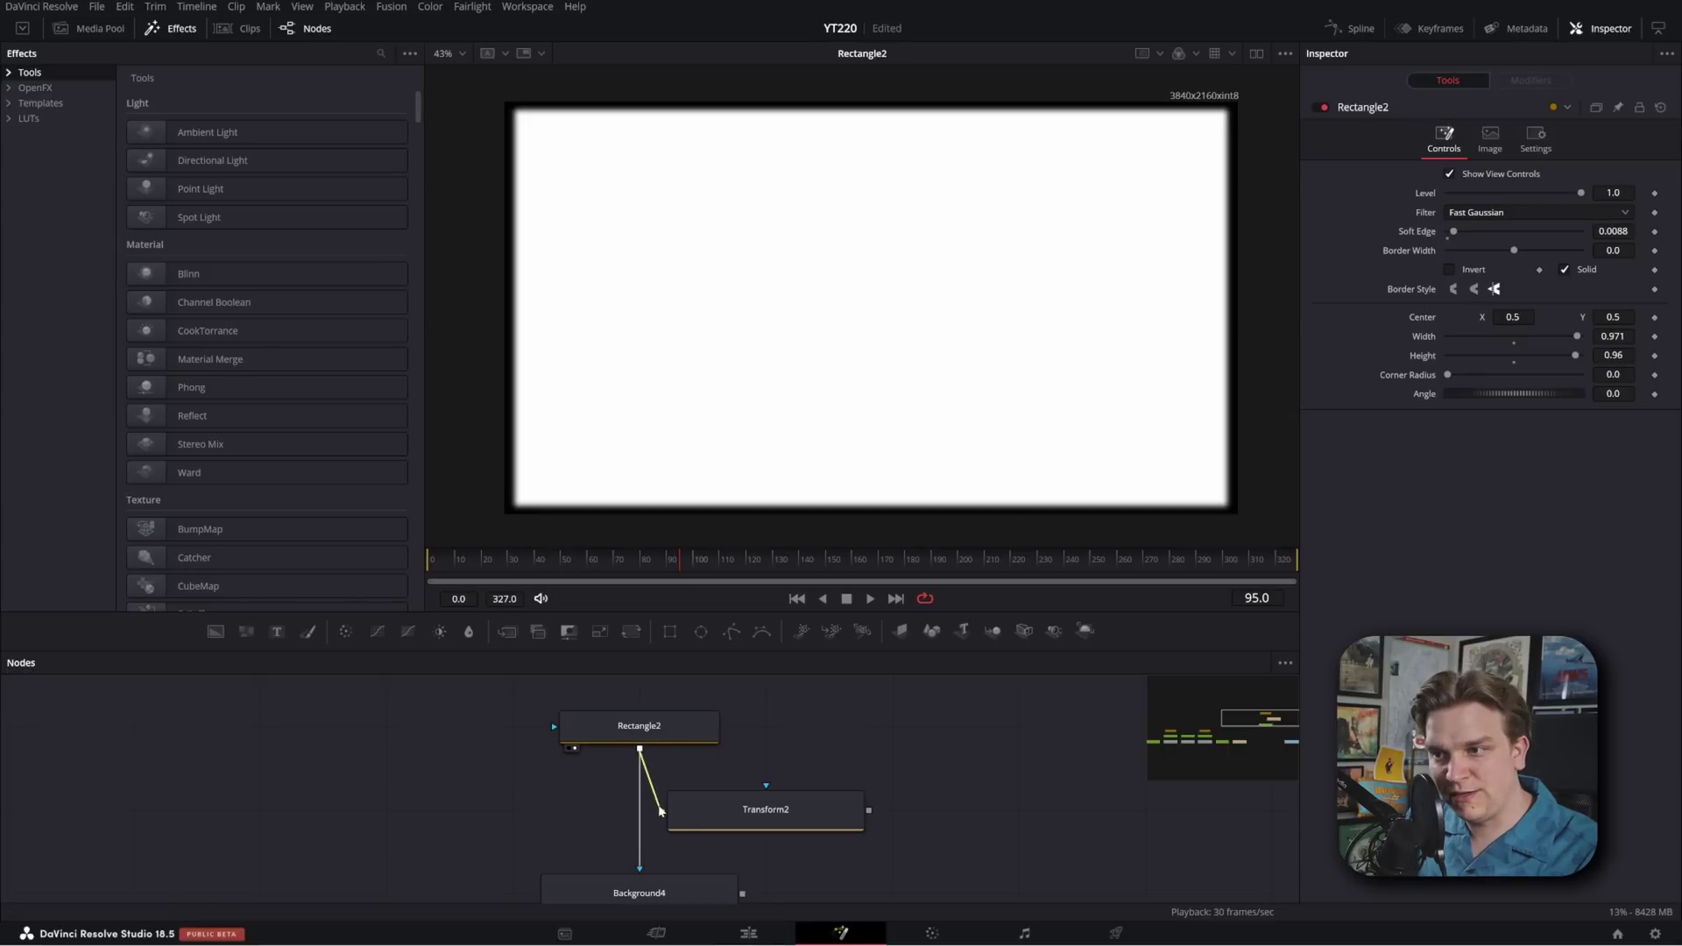
drag(661, 813, 694, 820)
click(694, 819)
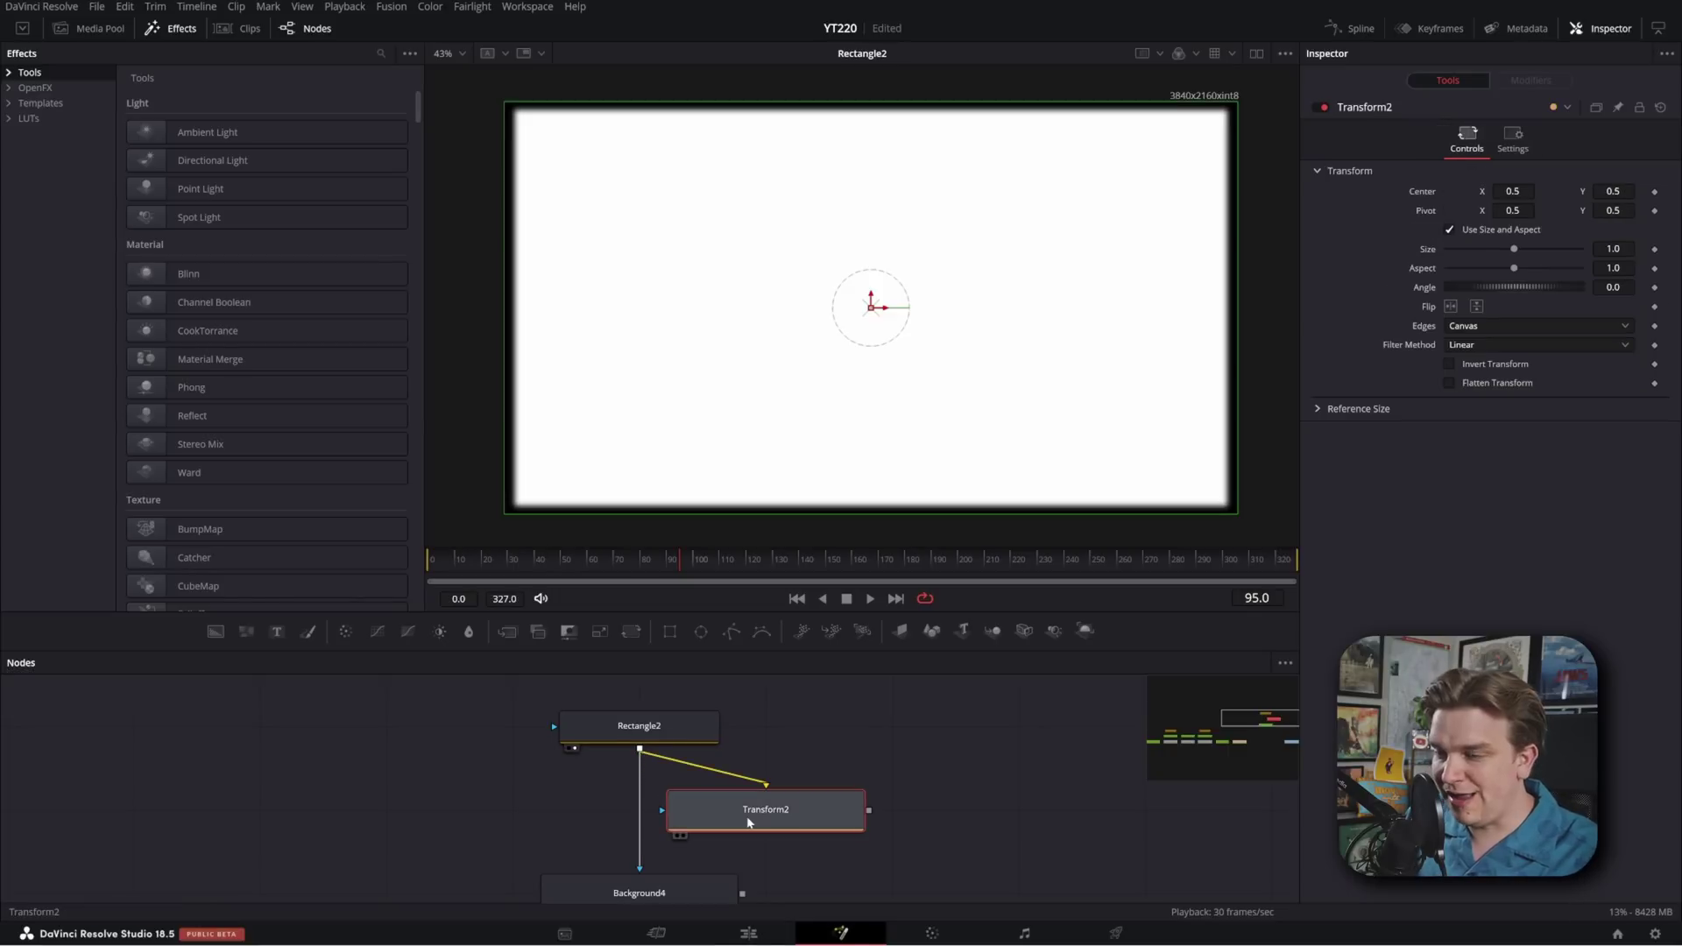
key(1)
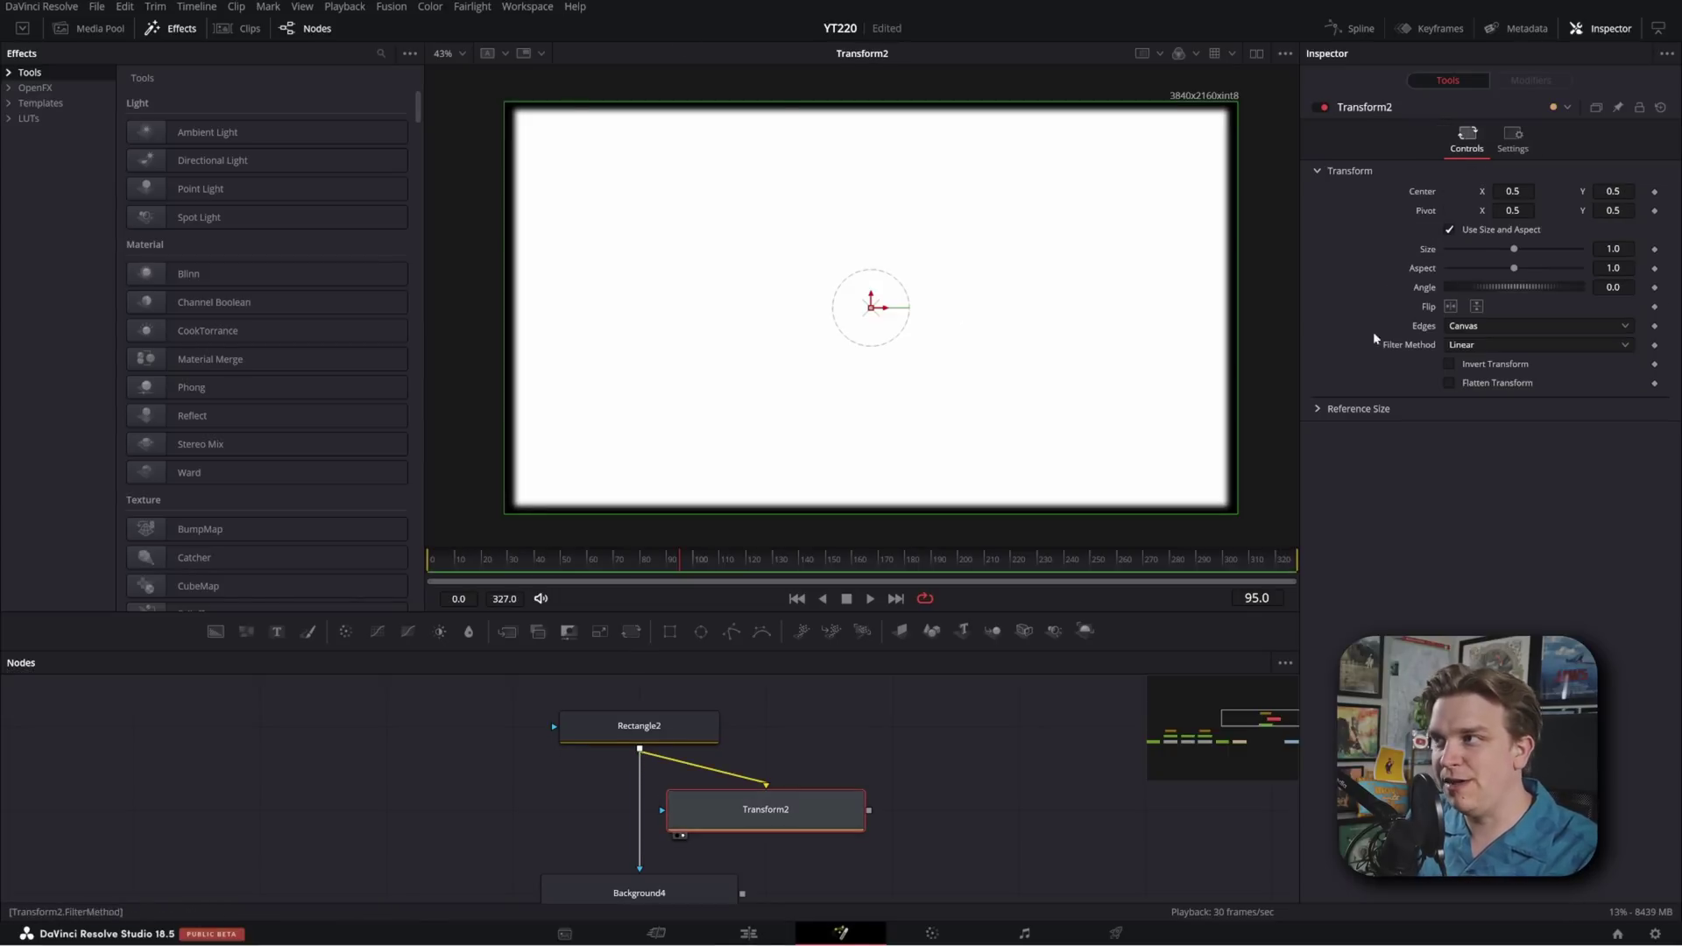
Set Transform2's Edges to Wrap and its Size to 0.018 so the rectangle tiles into a grid
click(1466, 331)
click(1470, 360)
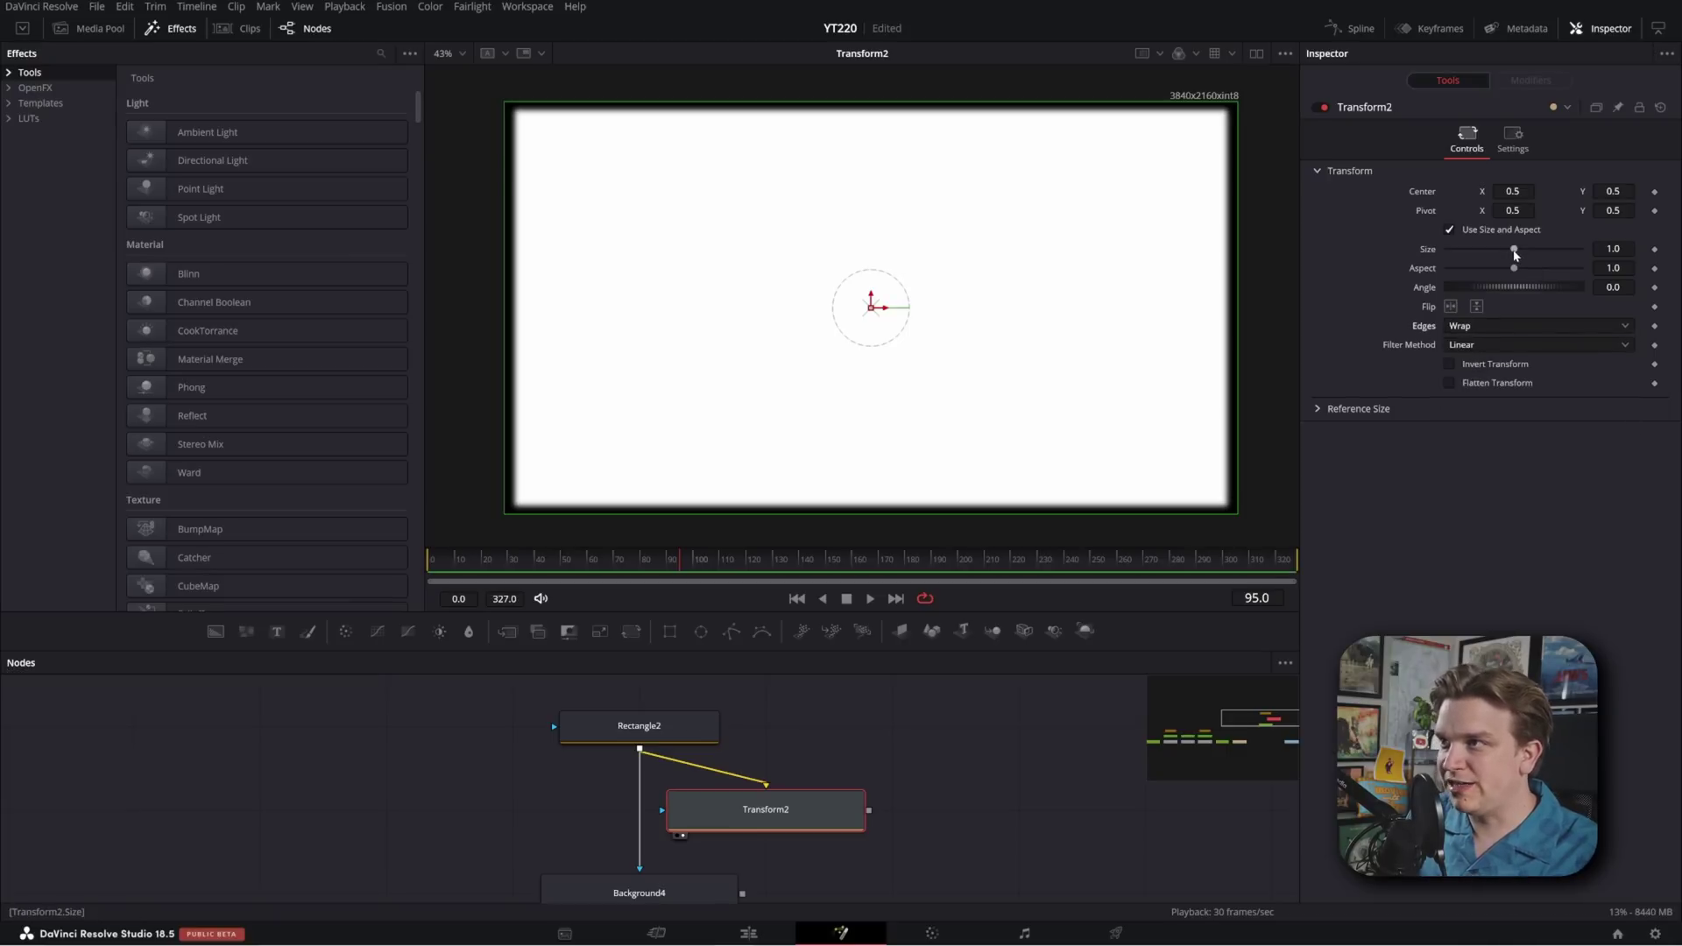
drag(1515, 253, 1452, 255)
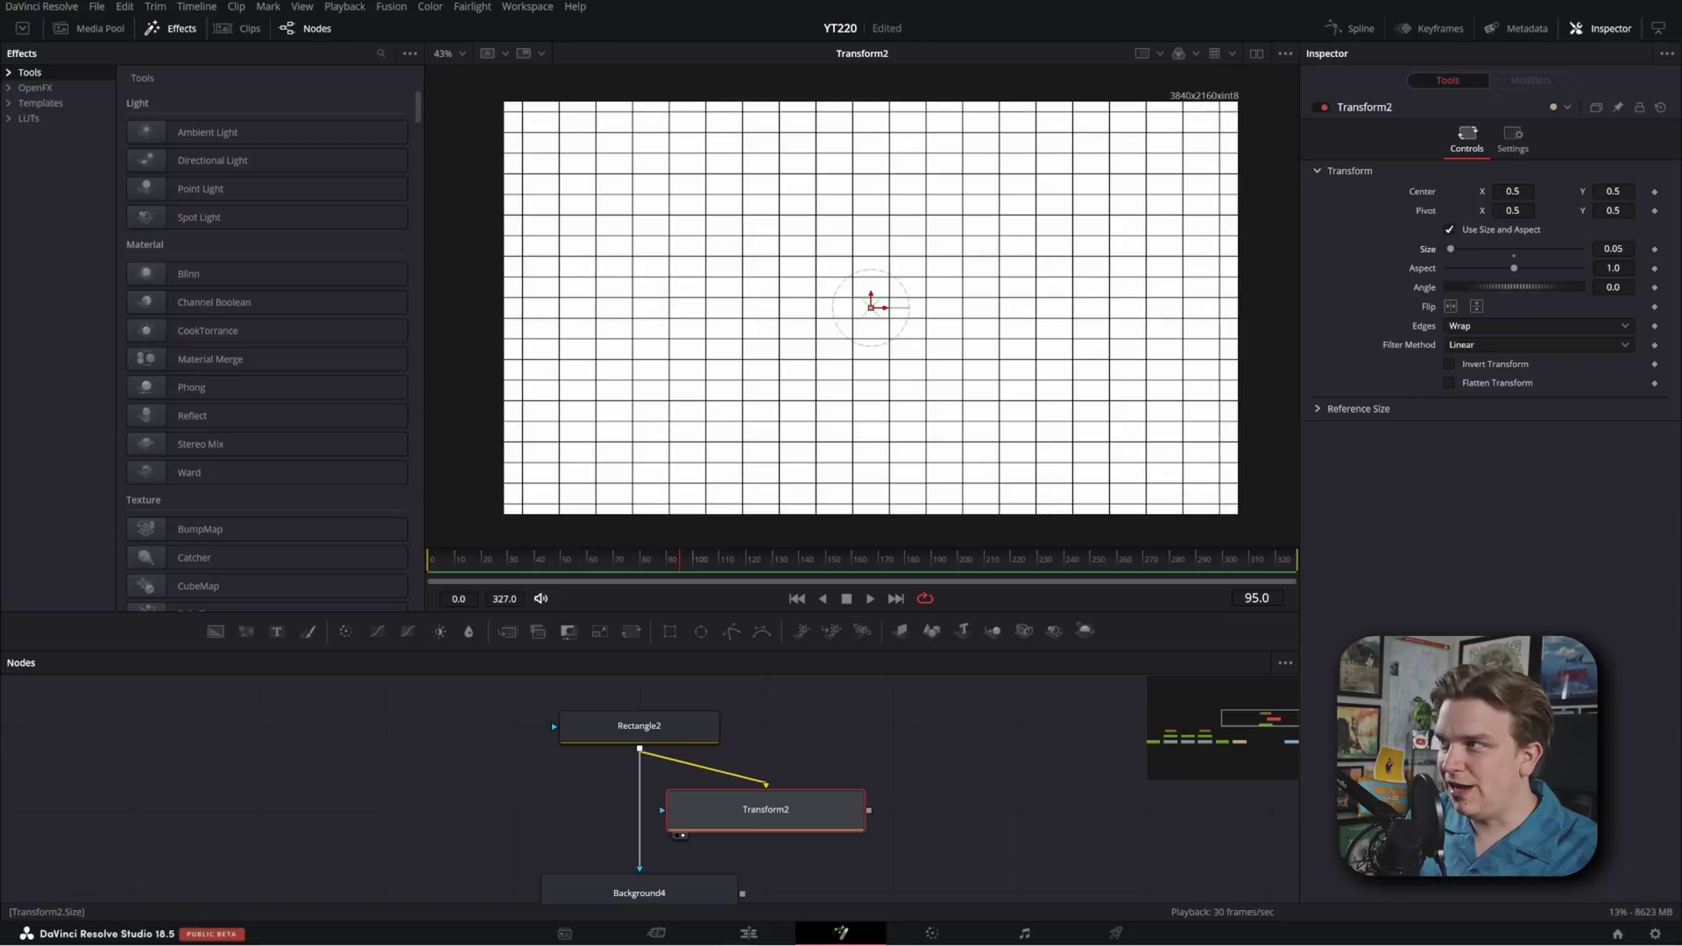
drag(1613, 249, 1583, 249)
drag(1449, 253, 1449, 253)
scroll(946, 481, up, 5)
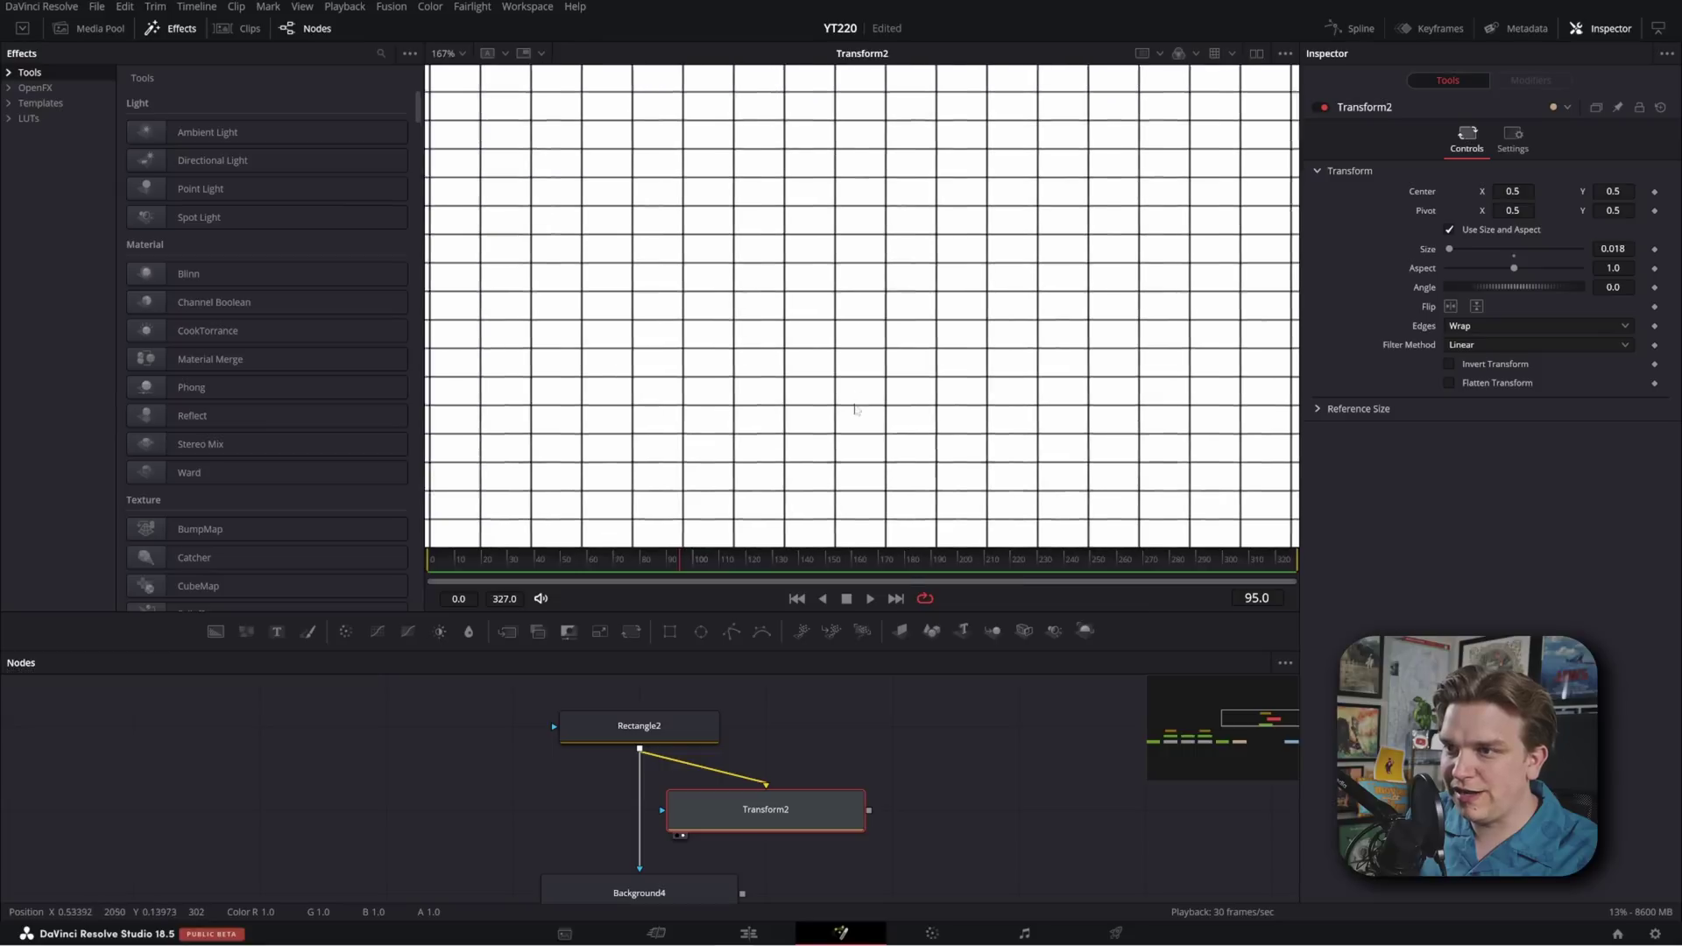
Set Rectangle2's soft edge to 0.0713 and border width to -0.018, and reduce Transform2's Size to 0.006
click(646, 740)
mouse_move(1514, 250)
mouse_down()
mouse_move(1498, 251)
mouse_move(1583, 235)
mouse_move(1508, 253)
mouse_up()
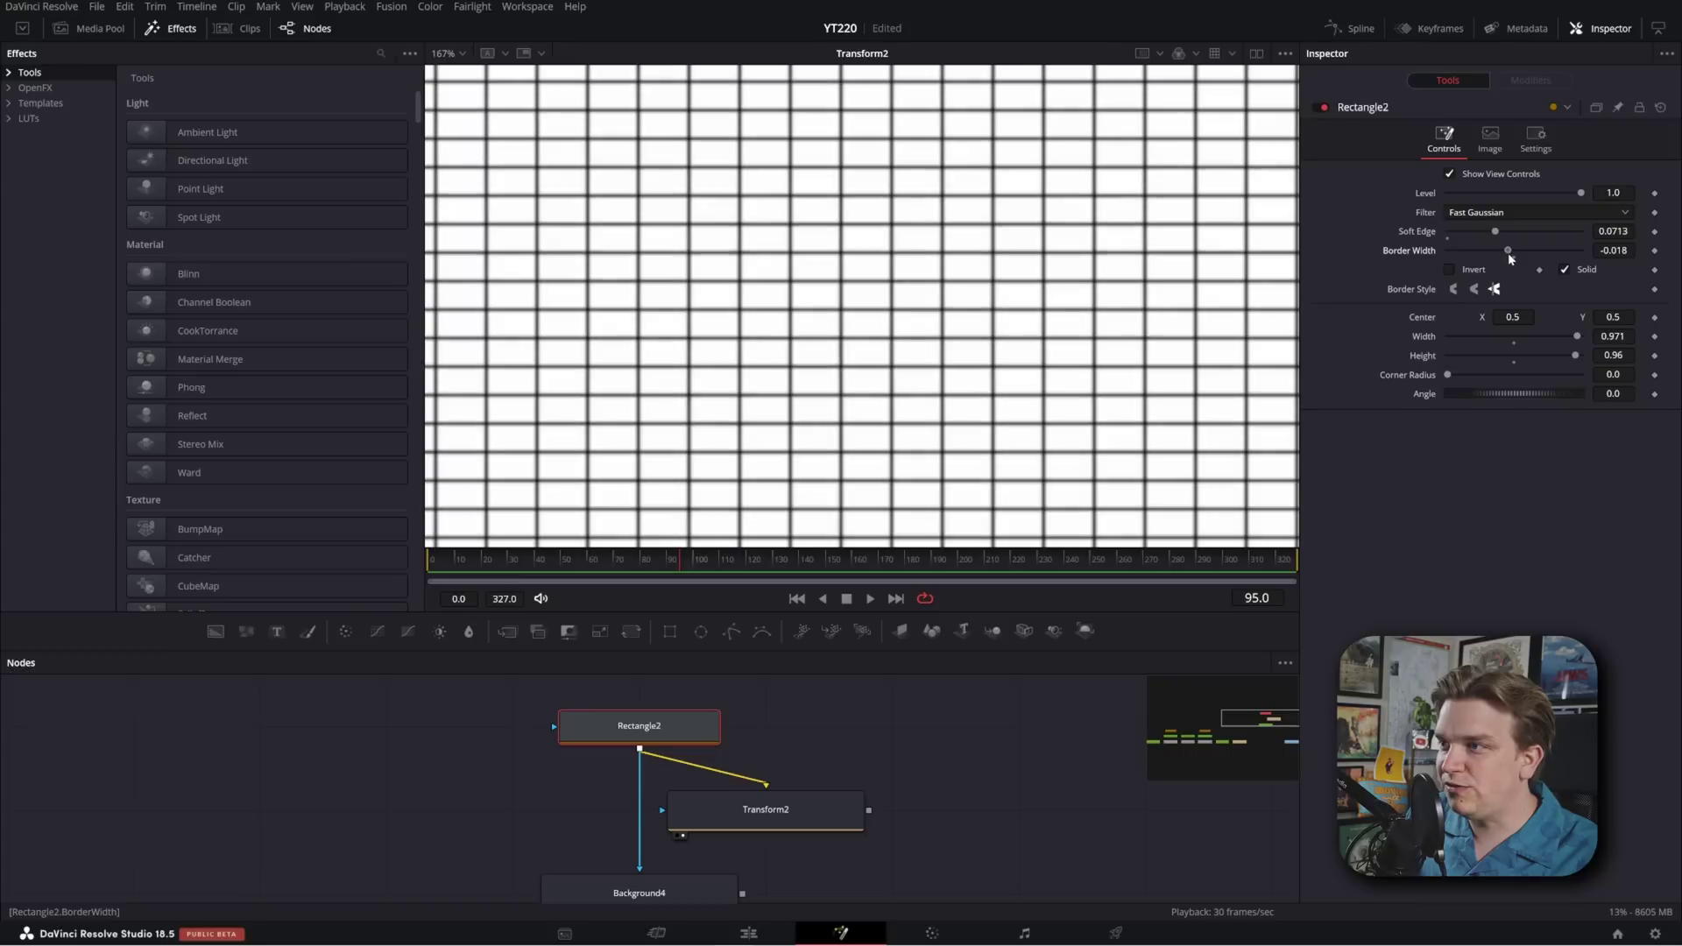
click(734, 818)
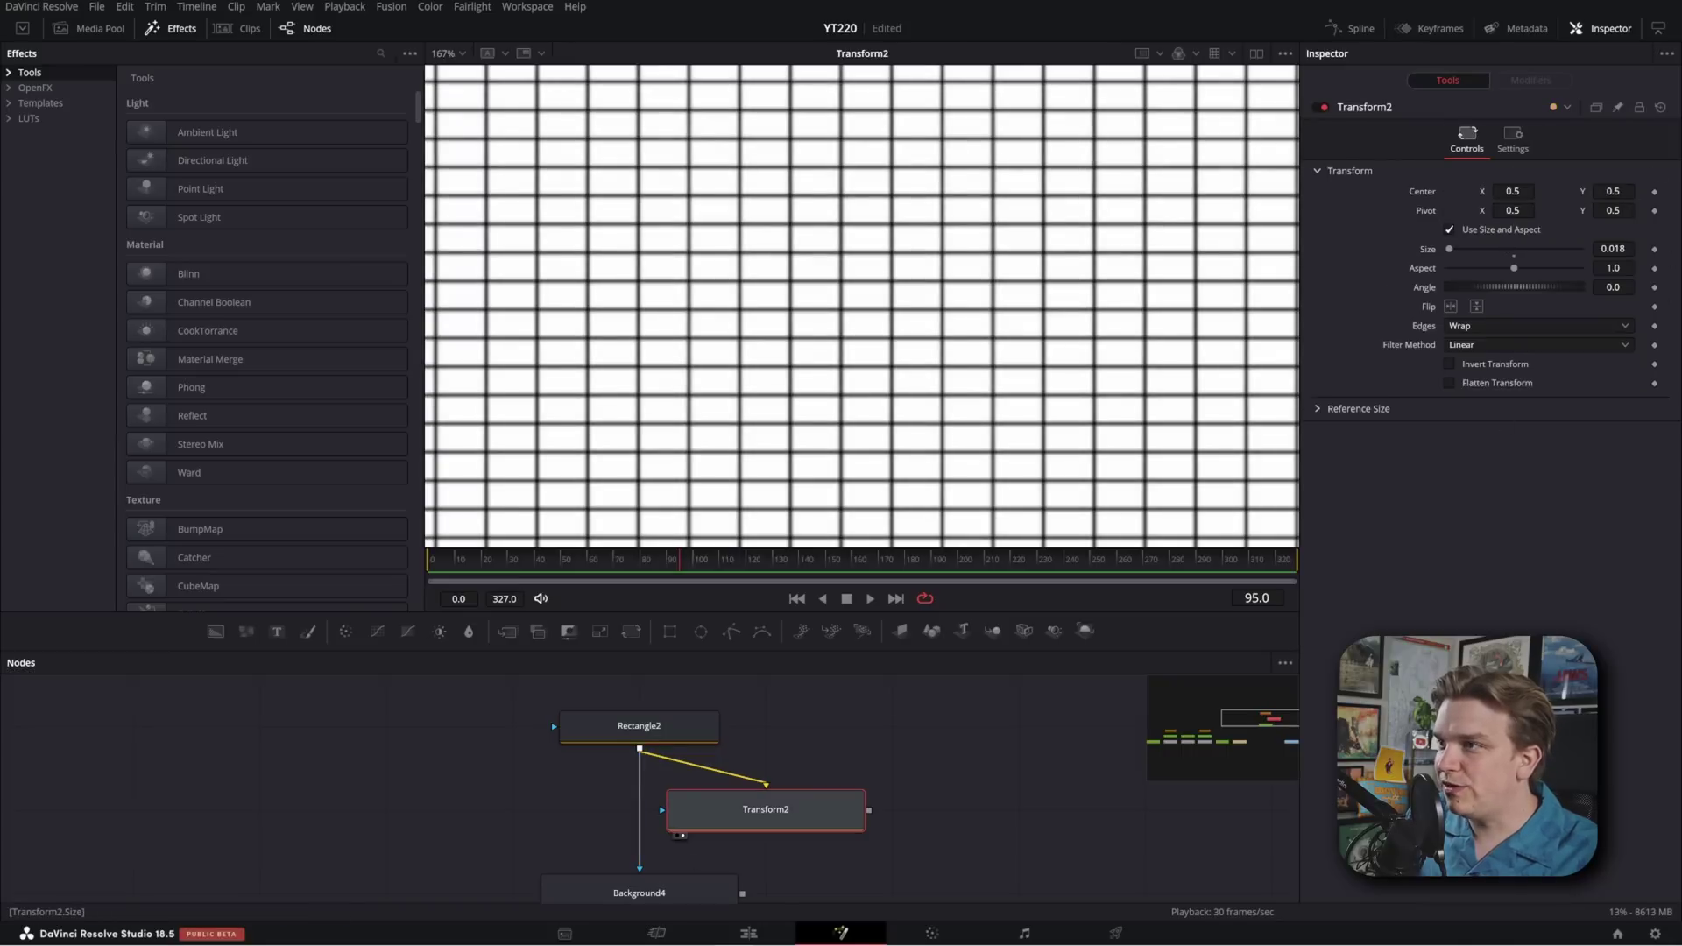
drag(1613, 249, 1603, 249)
scroll(842, 333, down, 6)
scroll(803, 766, down, 3)
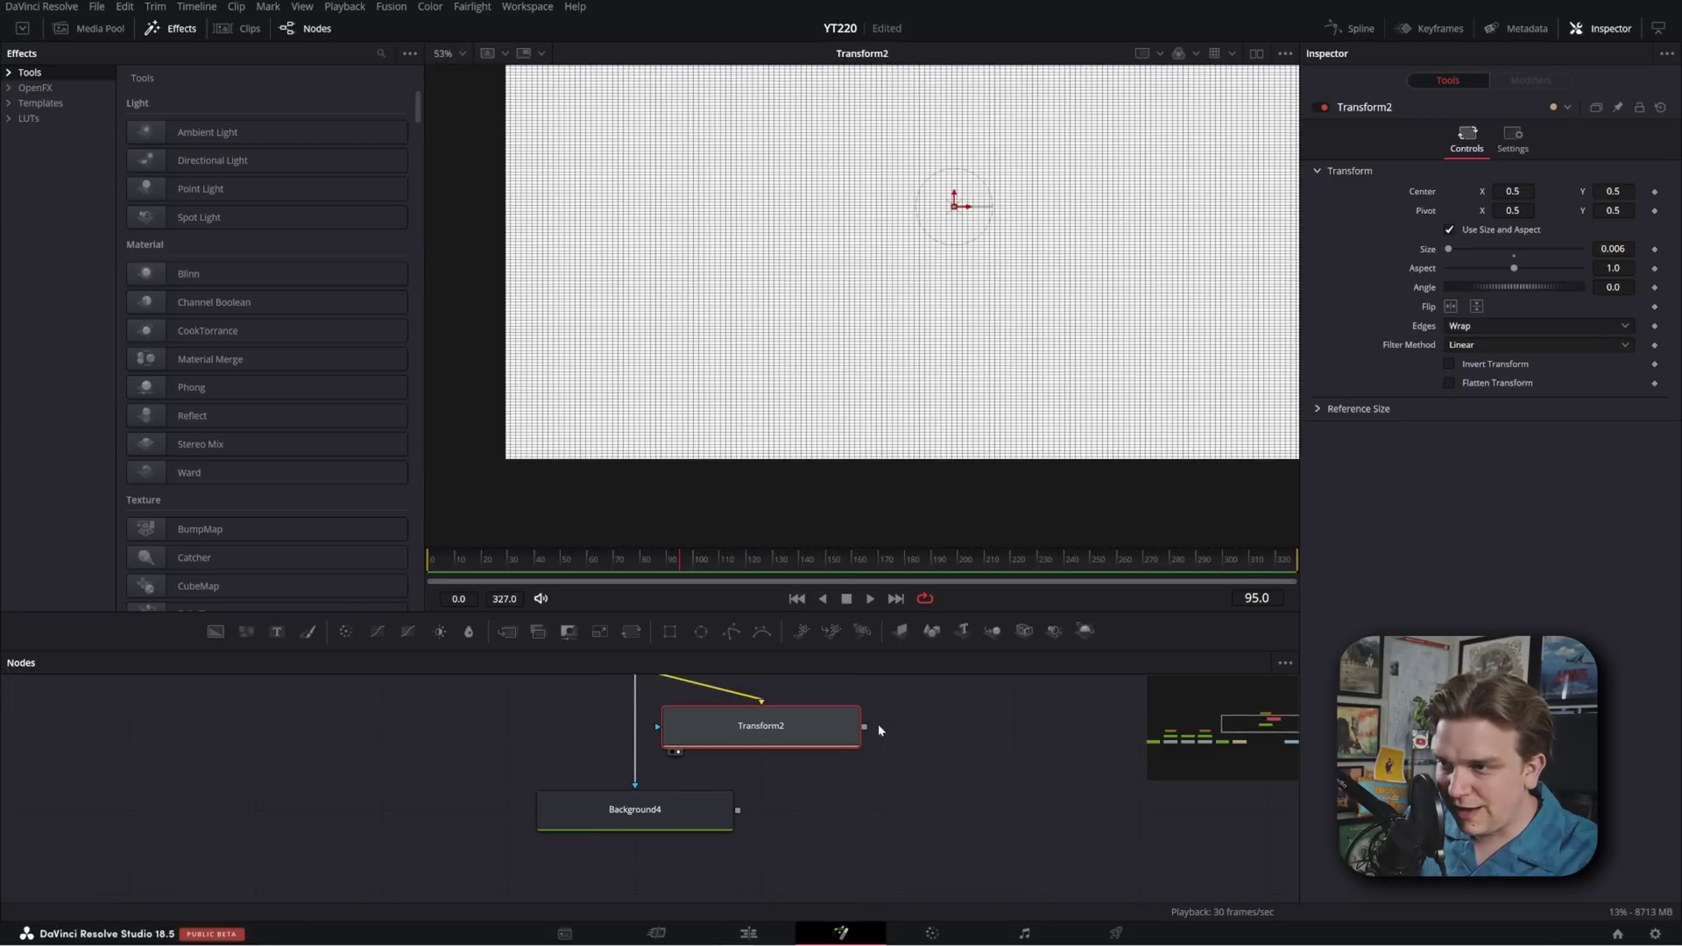
Use Transform2 as Background4's mask, align it directly above Background4, and check the grid close up
drag(864, 726, 533, 810)
click(538, 810)
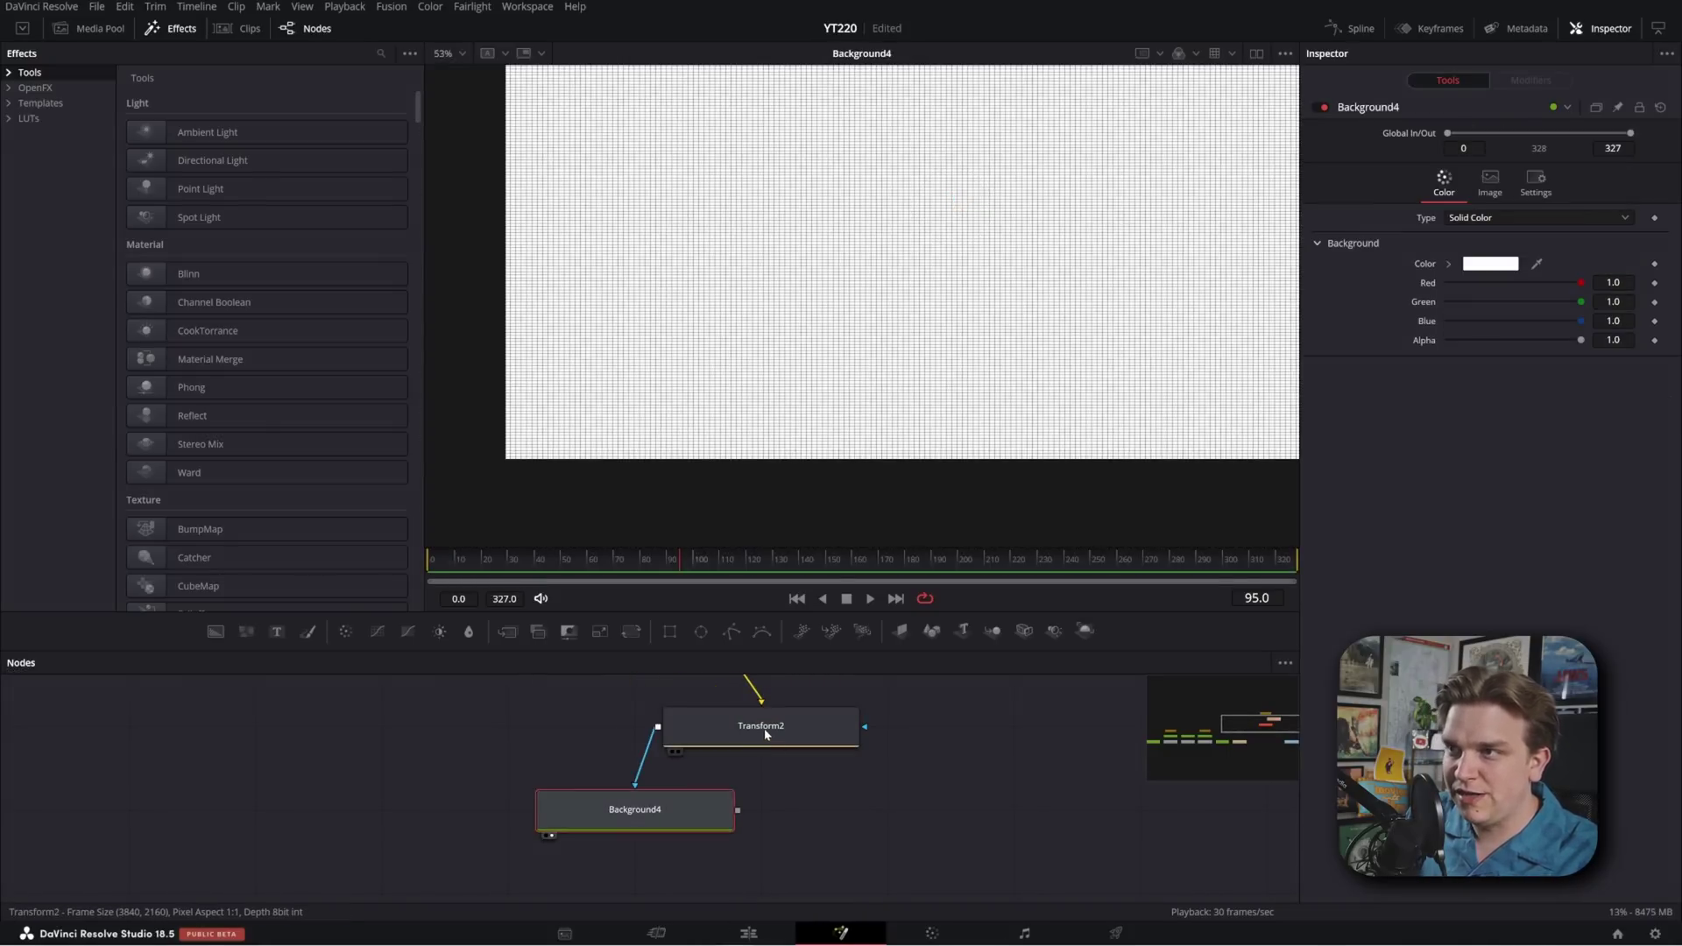
drag(761, 734, 634, 734)
scroll(1003, 399, up, 10)
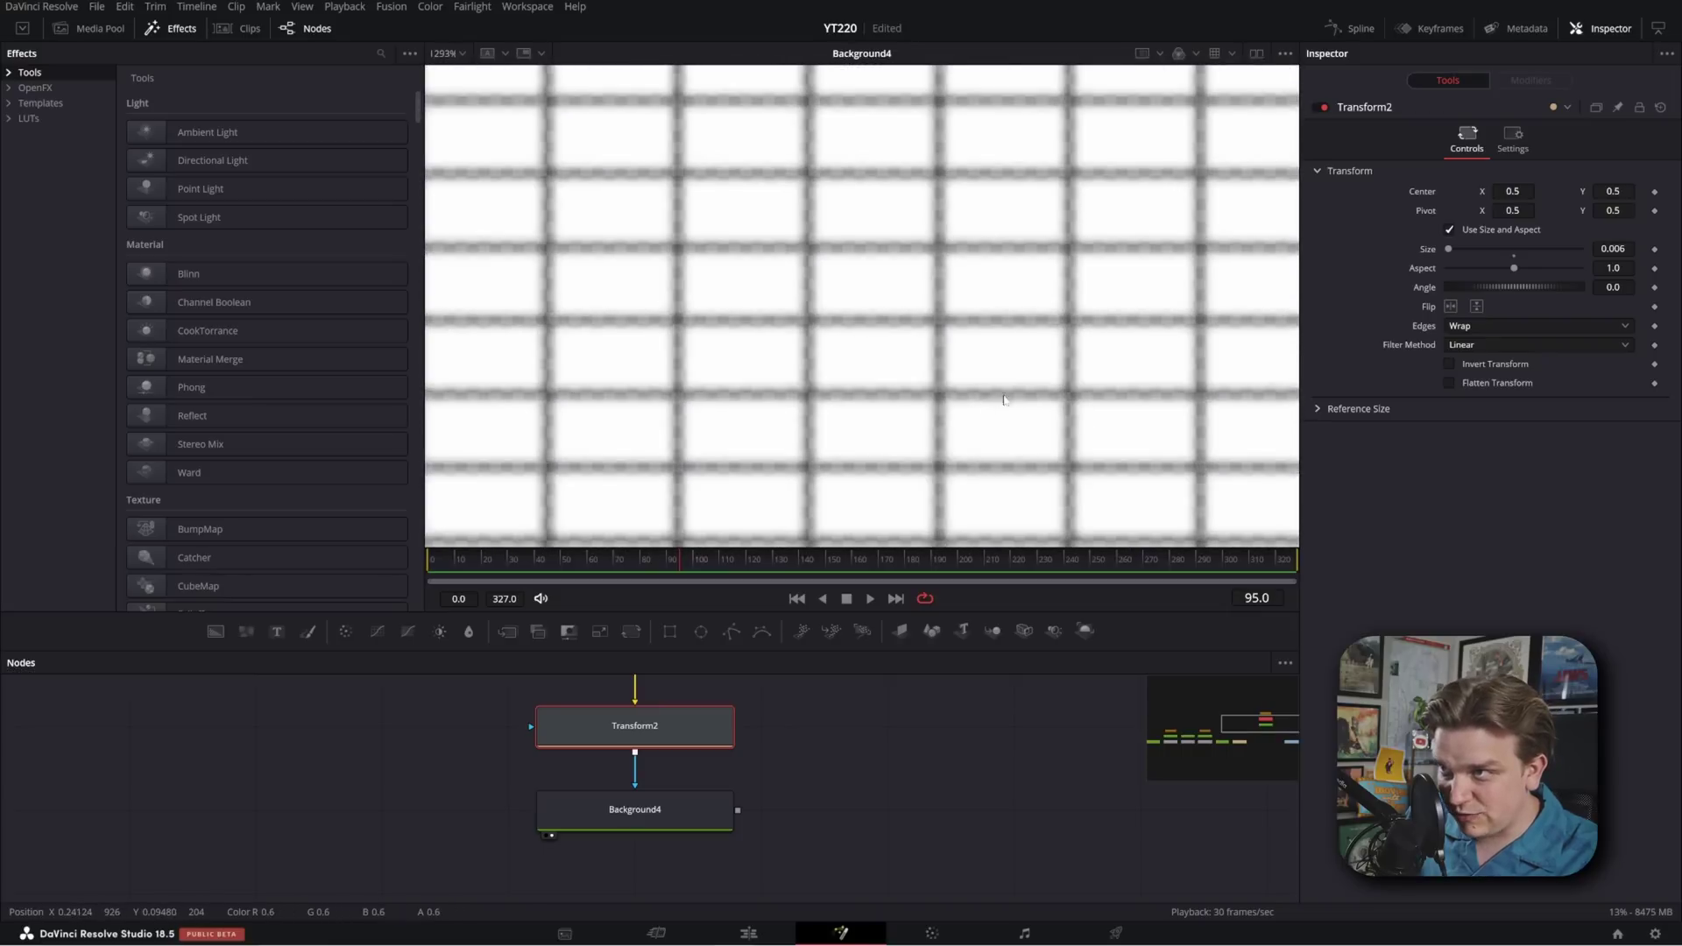
scroll(1003, 399, down, 10)
scroll(707, 798, down, 3)
Add a Background node below the main row near Transform1, set its alpha to 0, and view it
drag(657, 885, 620, 840)
scroll(675, 841, down, 2)
scroll(585, 835, up, 1)
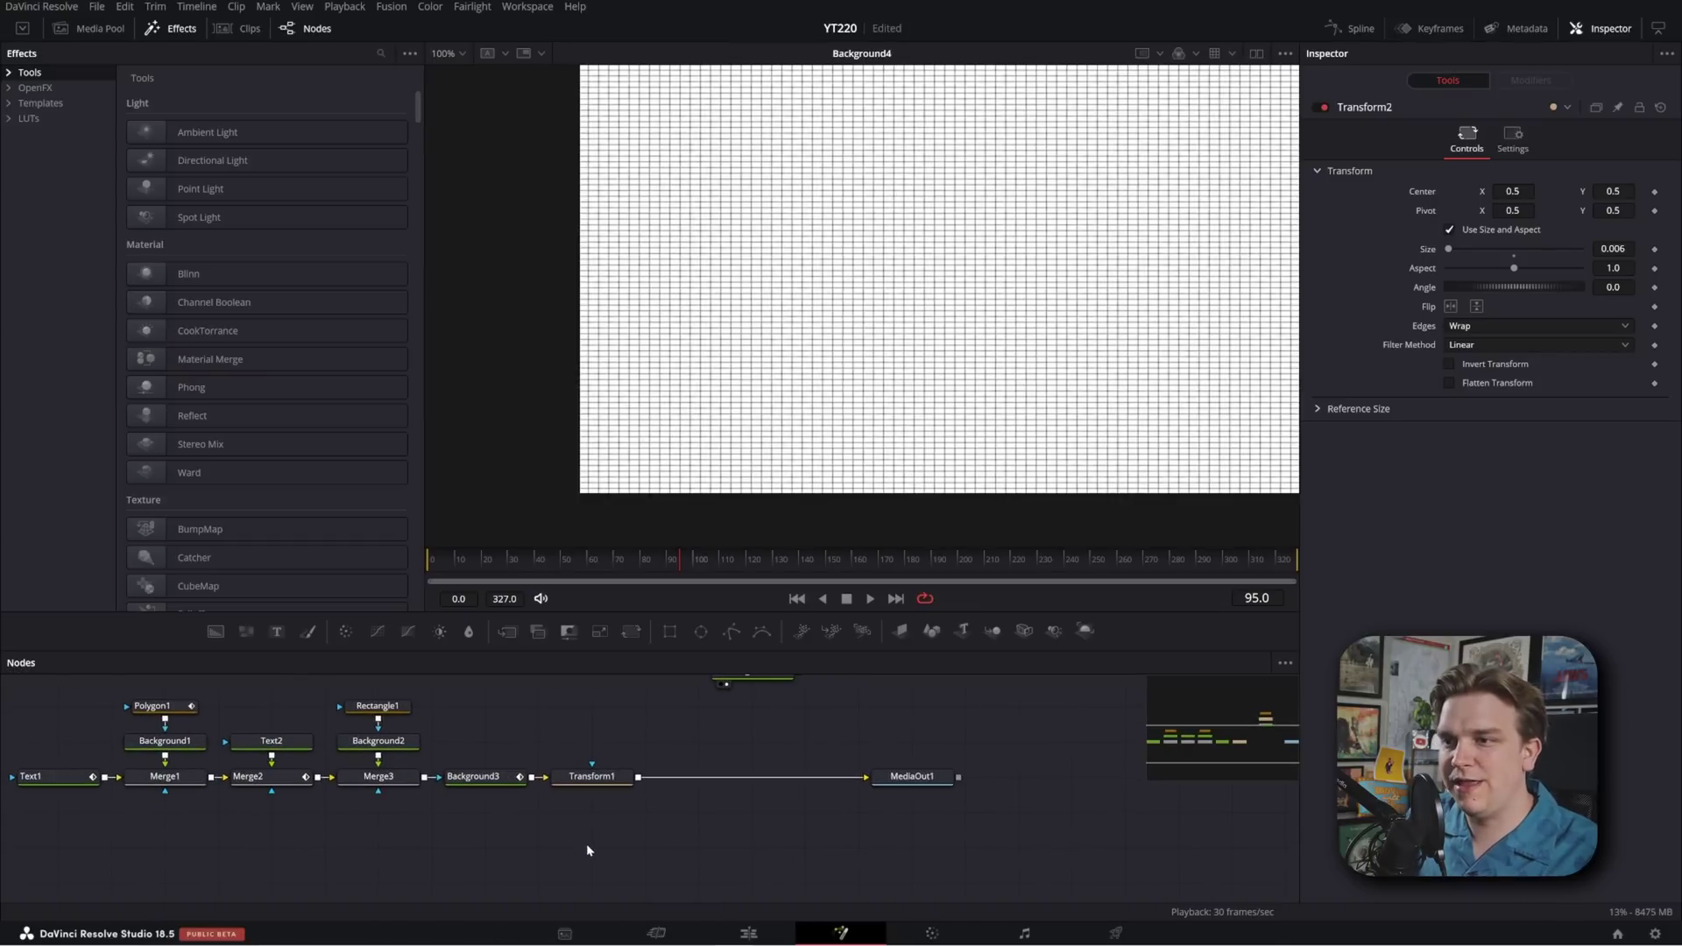
click(215, 630)
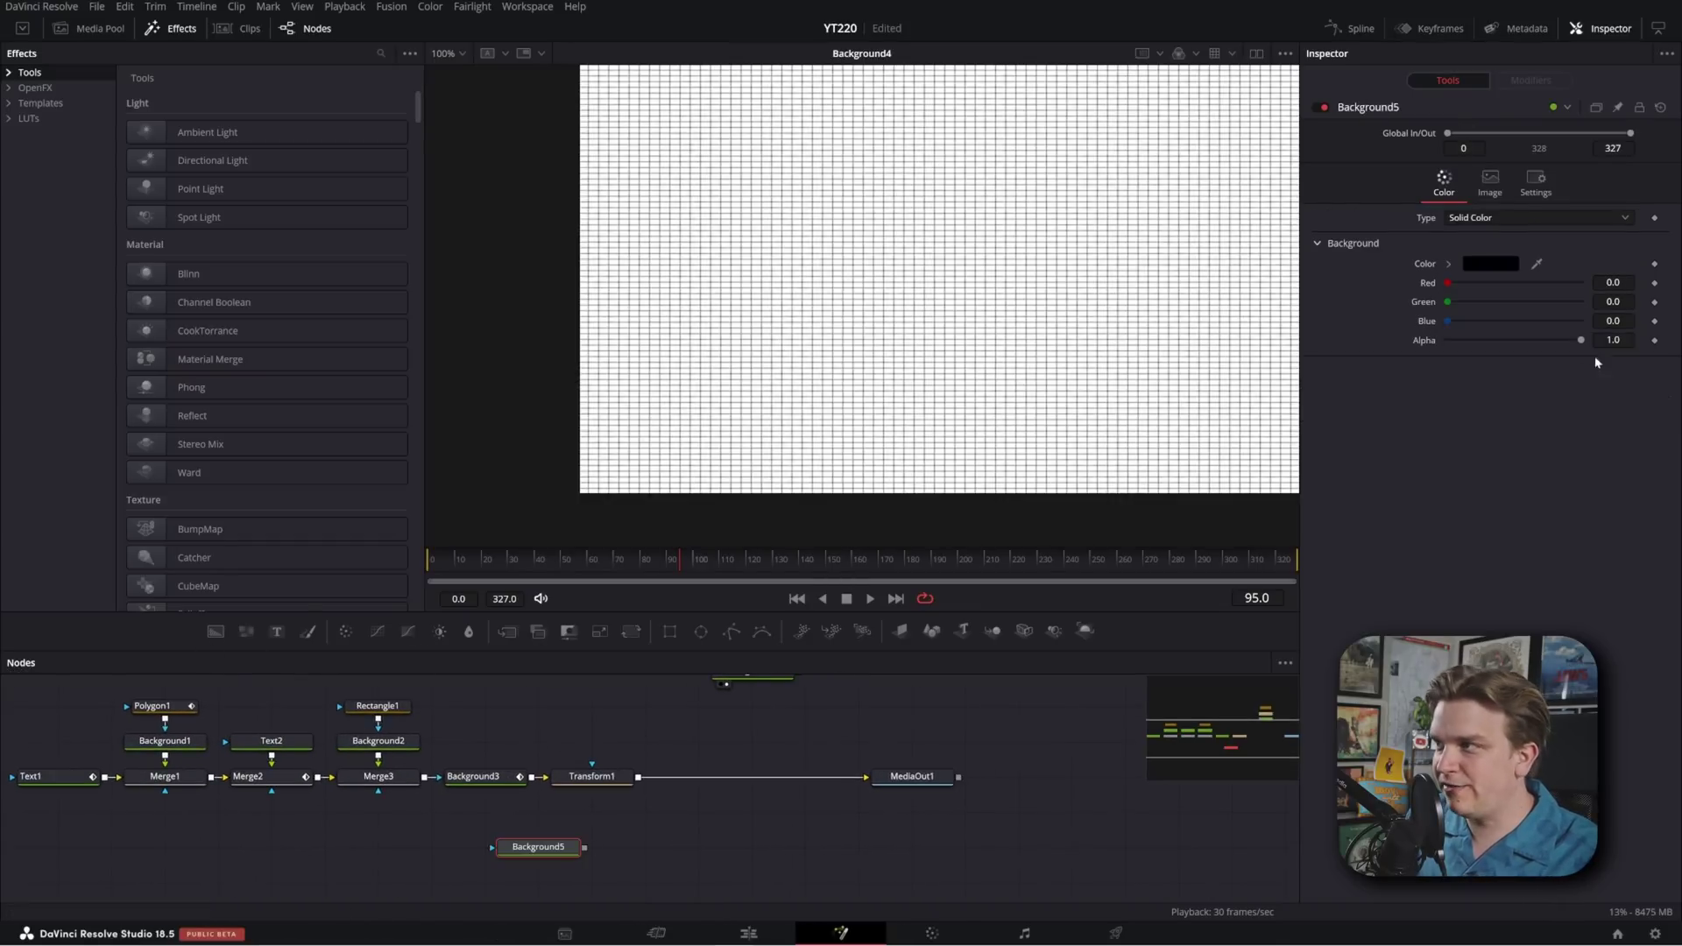
drag(1580, 341, 1332, 331)
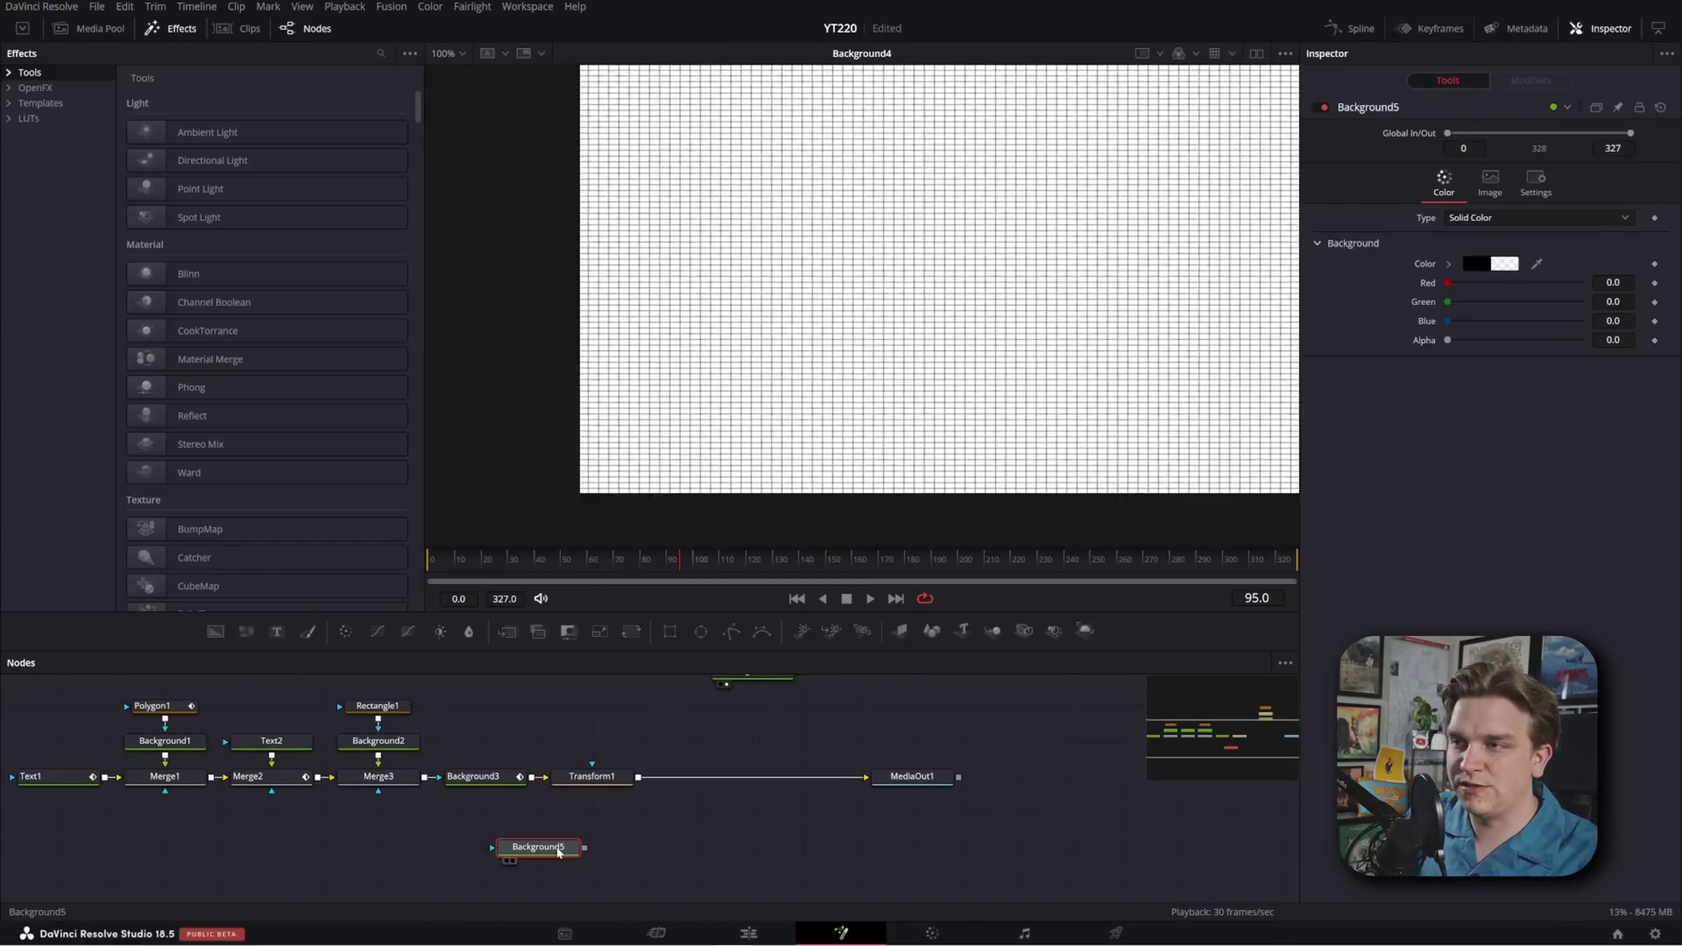
key(1)
Merge Transform1's output over Background5, view the new merge, and feed it into MediaOut1
drag(638, 778, 584, 847)
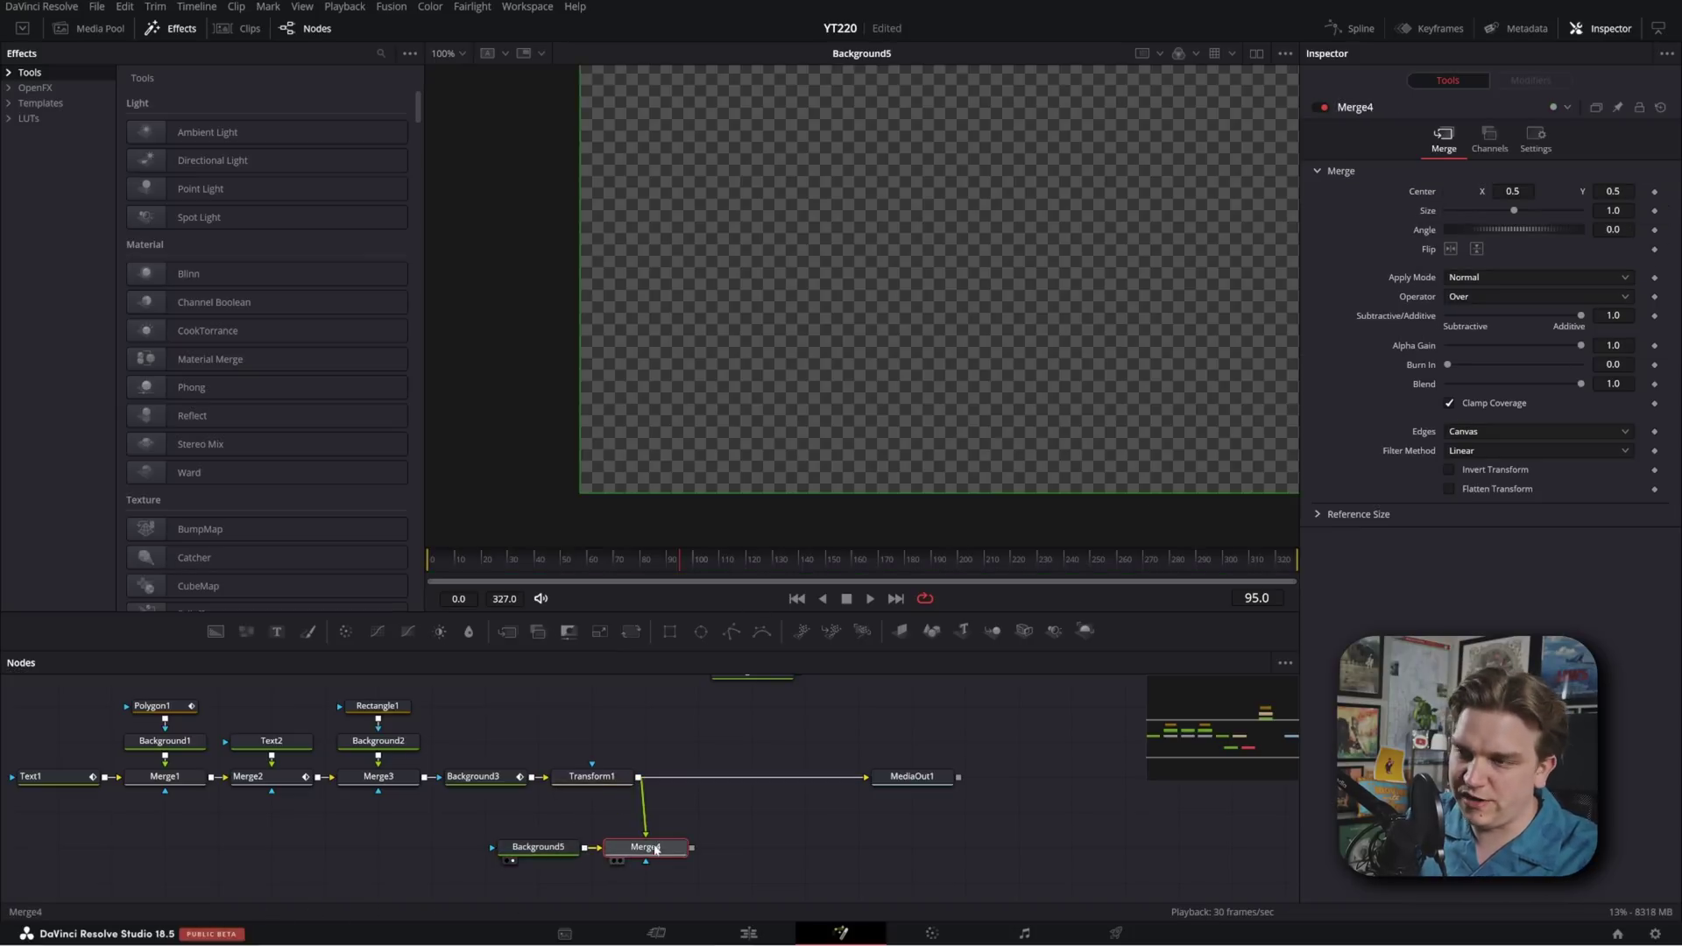
key(1)
key(shift+f)
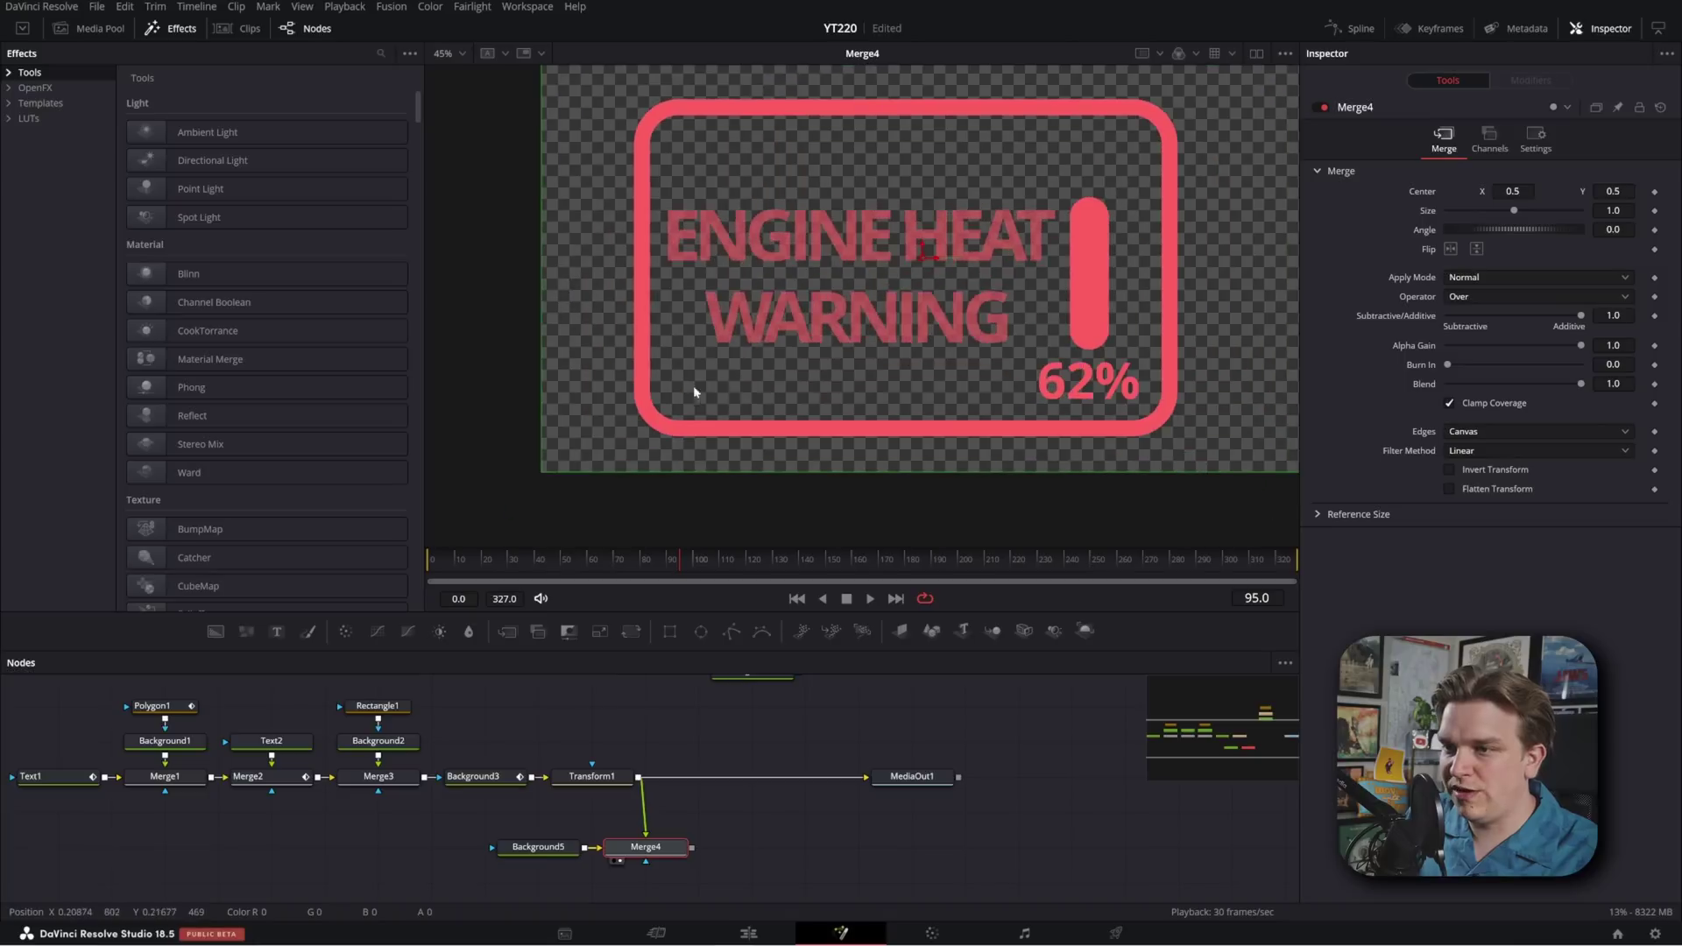
scroll(568, 863, up, 2)
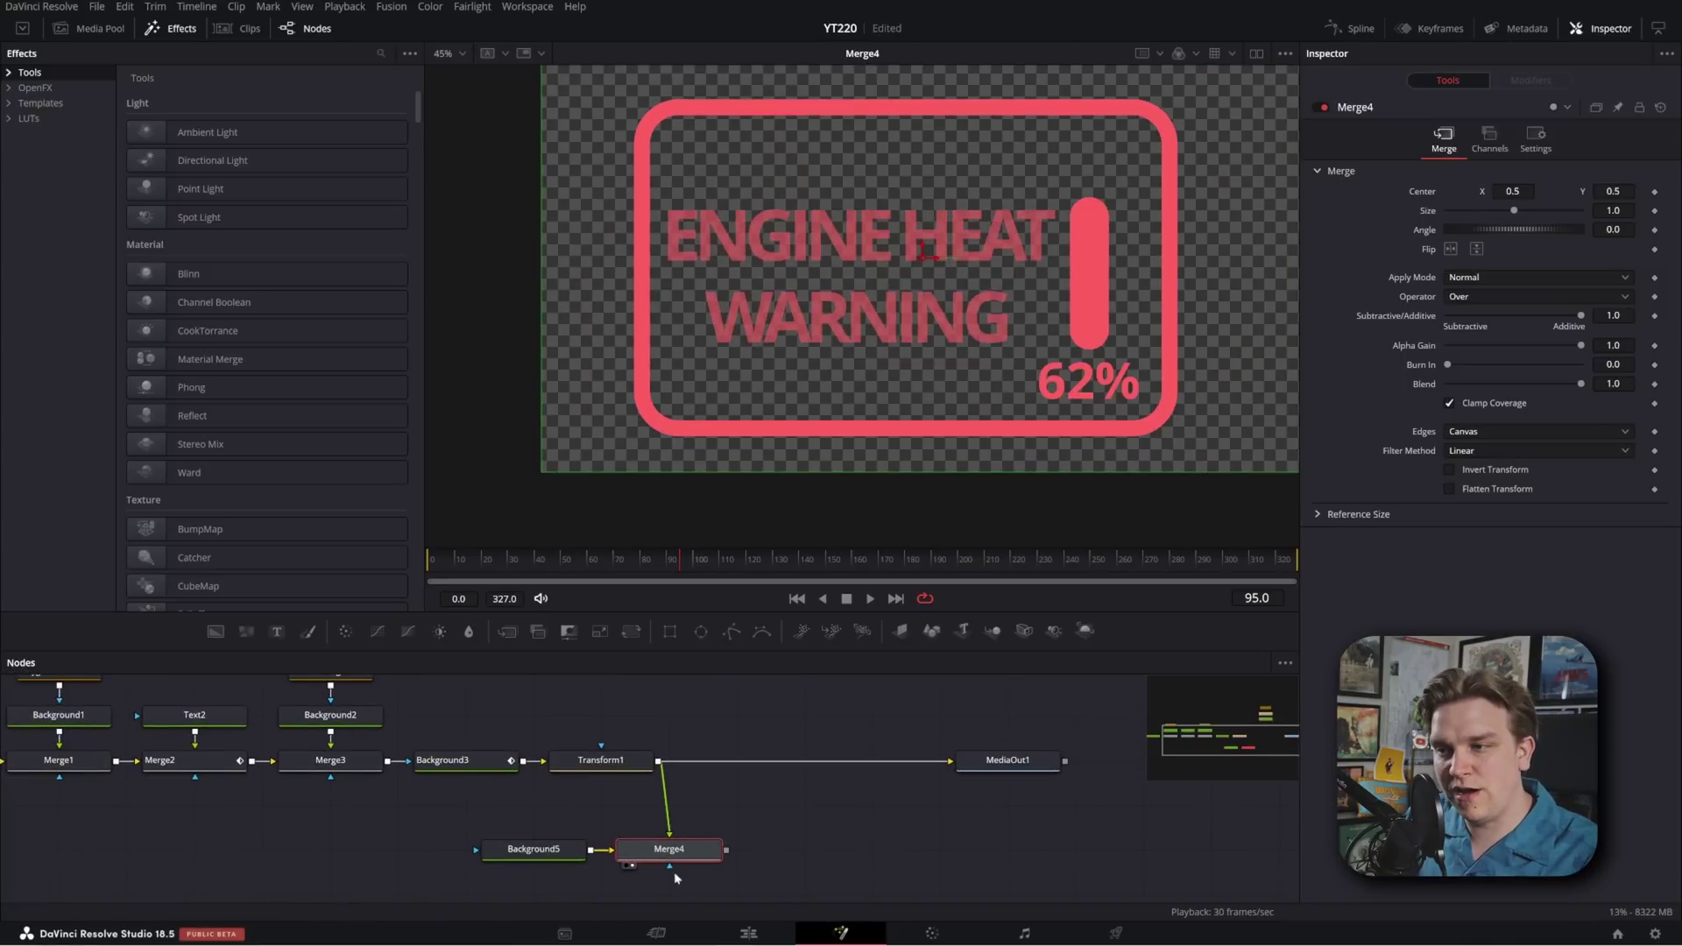
drag(726, 850, 962, 762)
drag(875, 728, 874, 732)
drag(726, 861, 955, 764)
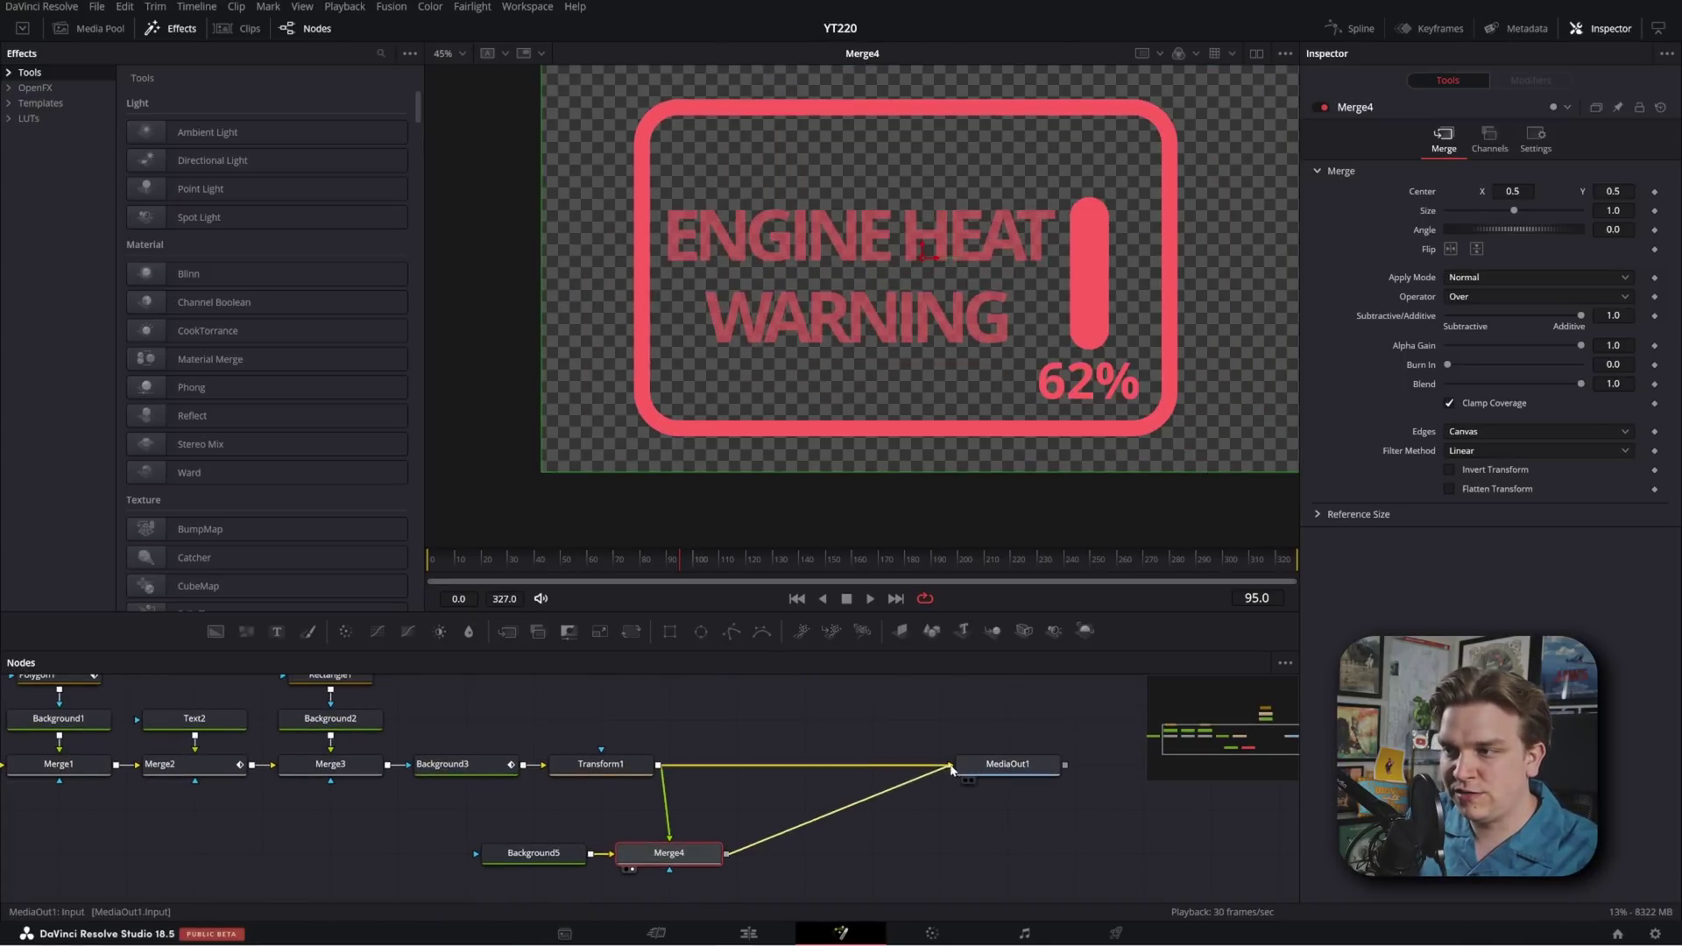
Move Rectangle2, Transform2 and Background4 beside Merge4 and connect Background4 as Merge4's effect mask
scroll(699, 739, down, 2)
drag(840, 728, 784, 809)
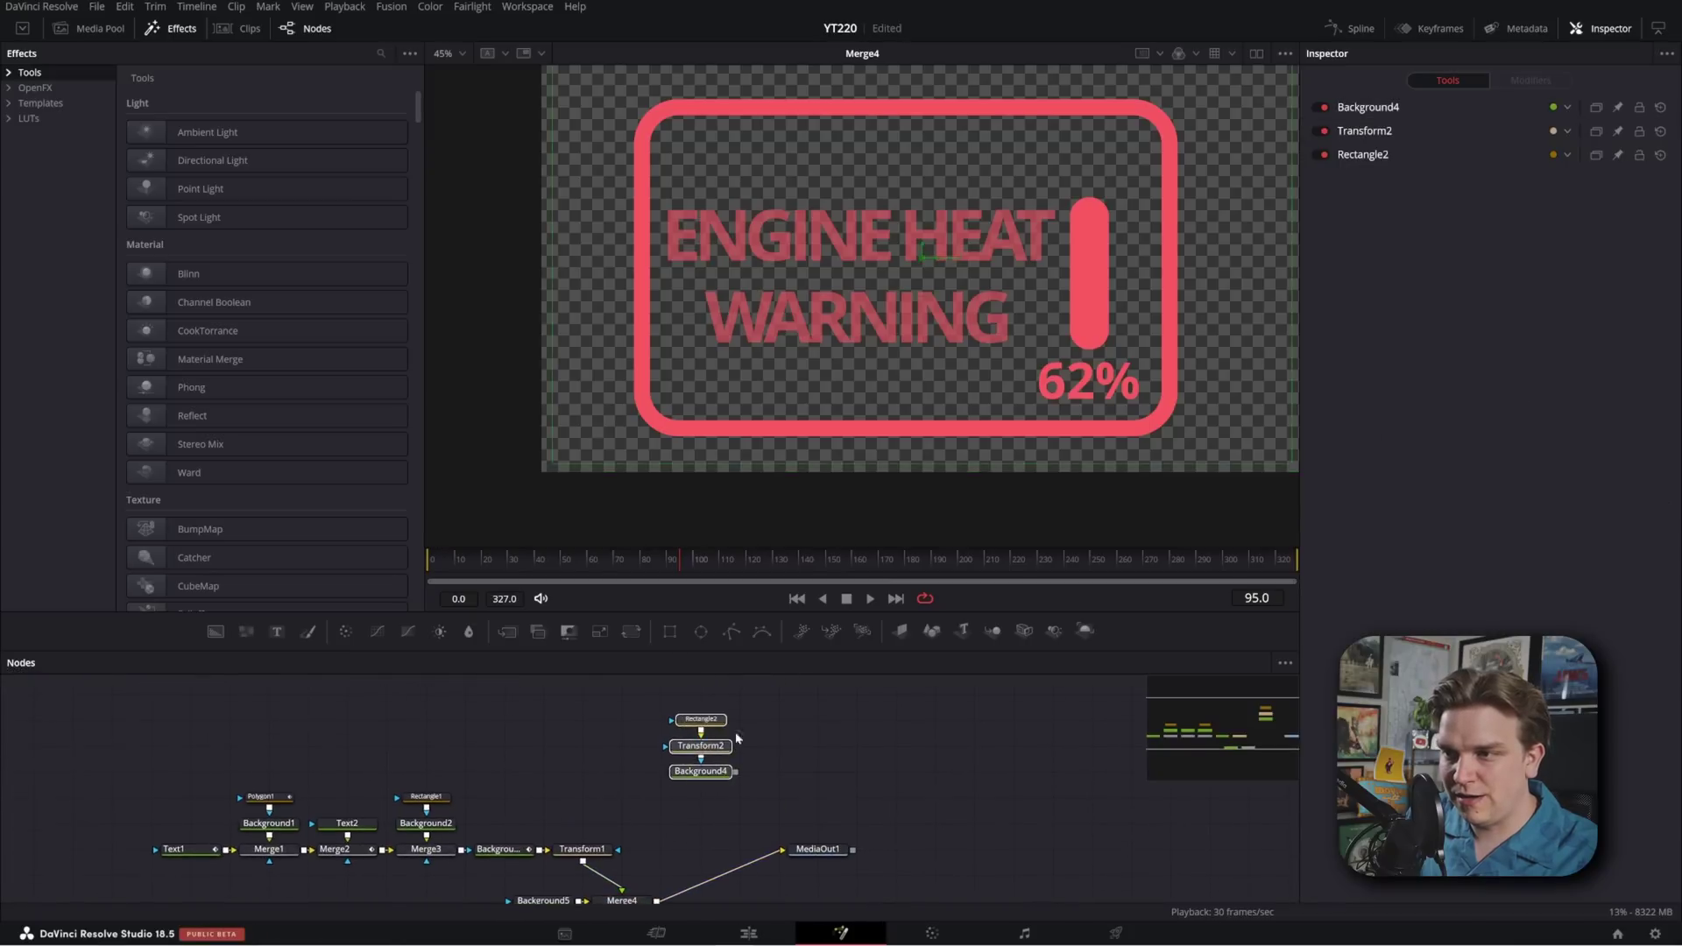
drag(762, 874, 830, 726)
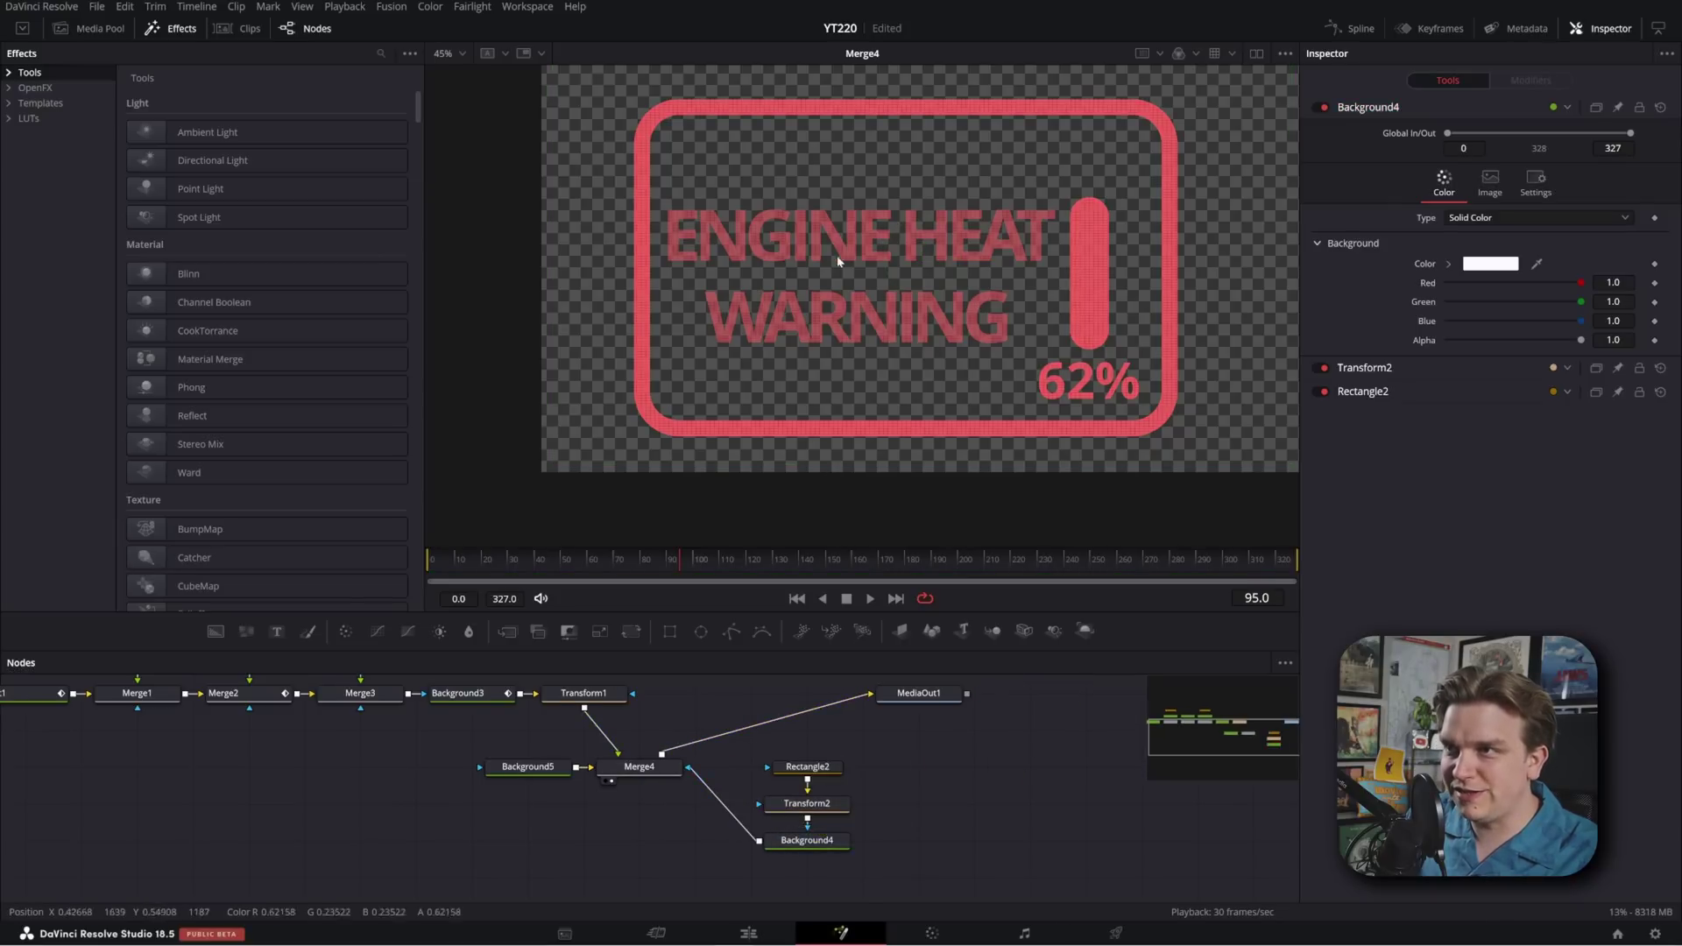
scroll(834, 267, up, 8)
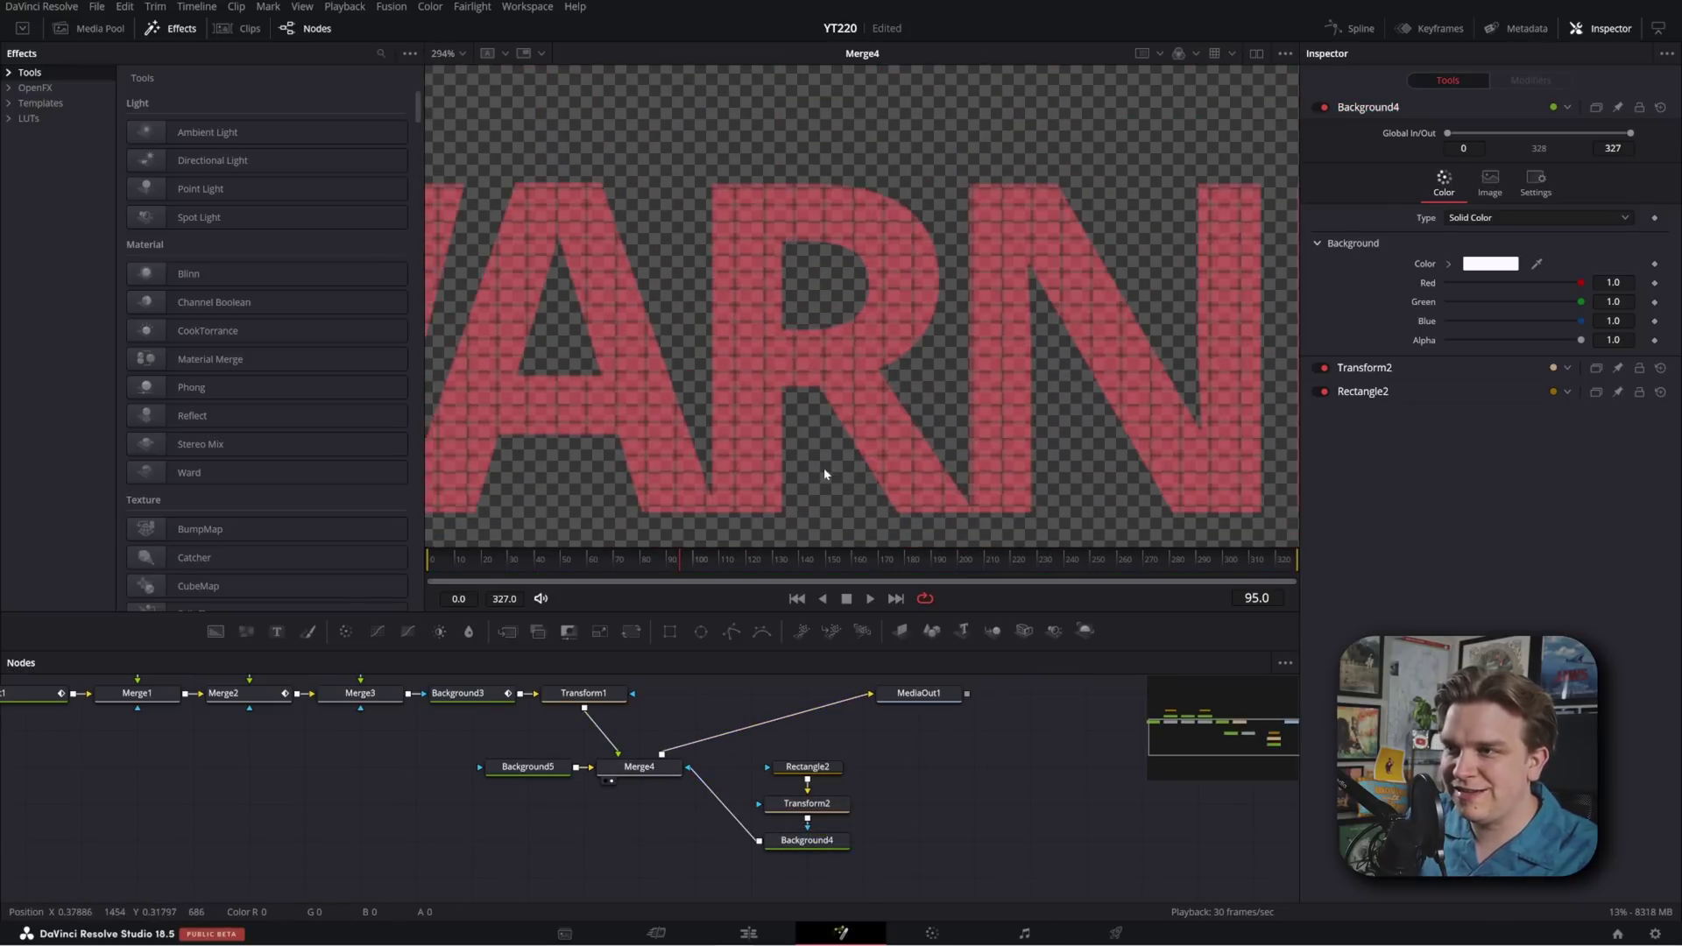
scroll(810, 477, down, 2)
scroll(585, 865, up, 1)
Insert a Soft Glow node after Merge4 and view MediaOut1 to examine the glow on the lettering
click(593, 813)
key(shift+space)
text(xf)
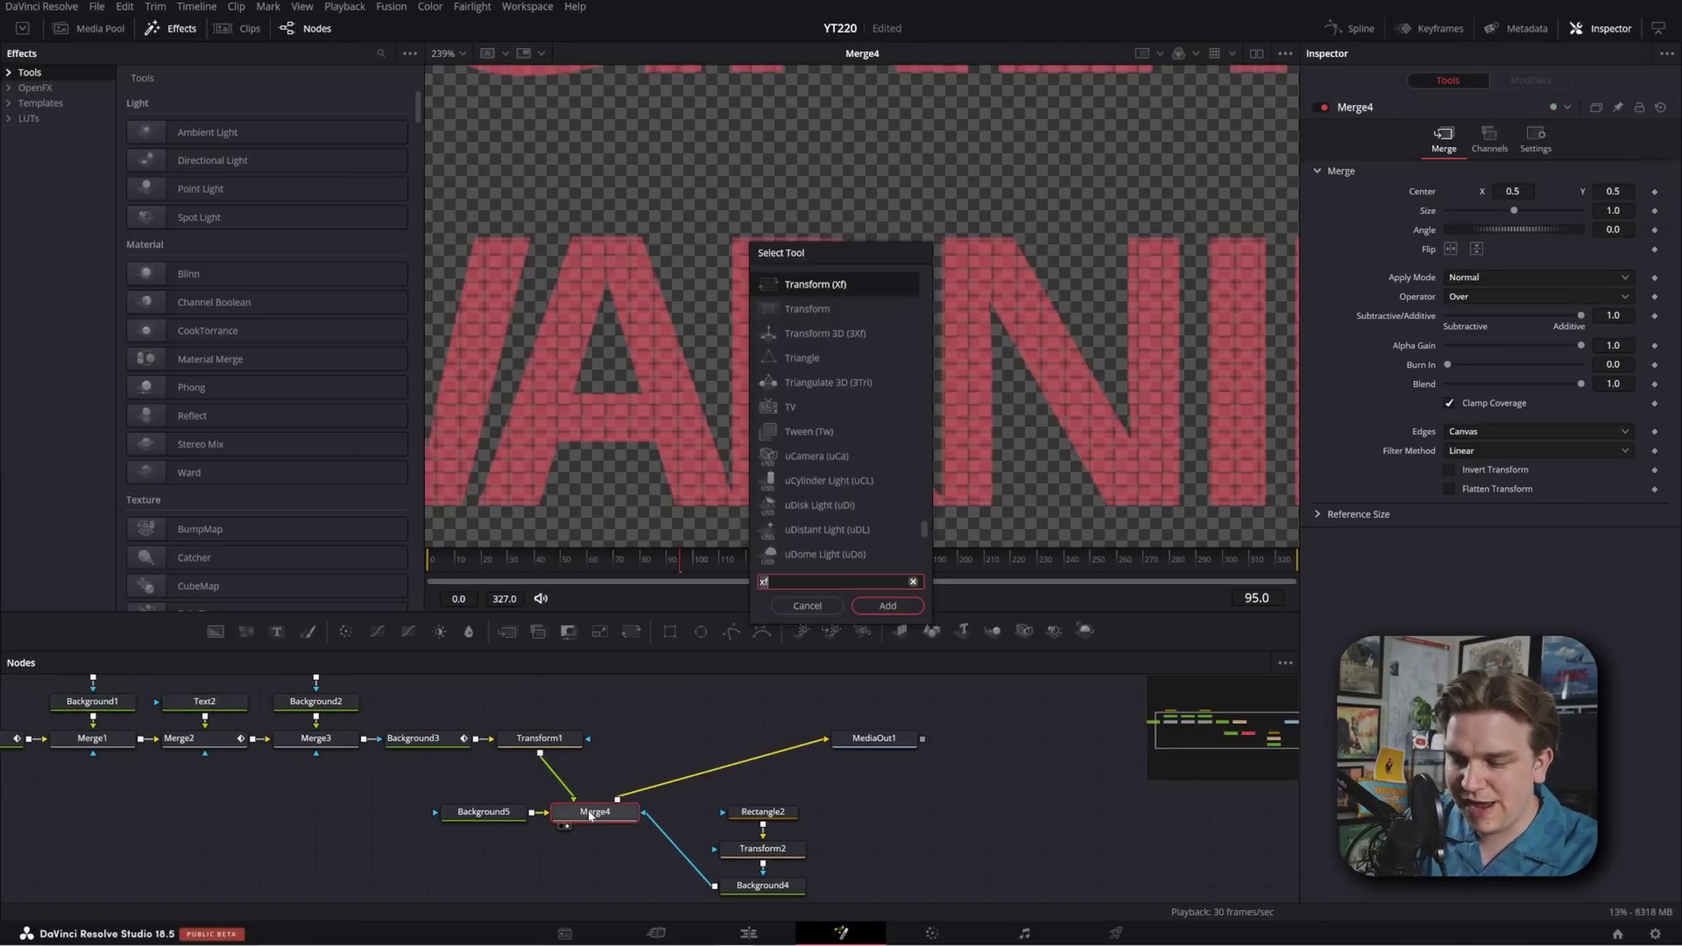
key(Return)
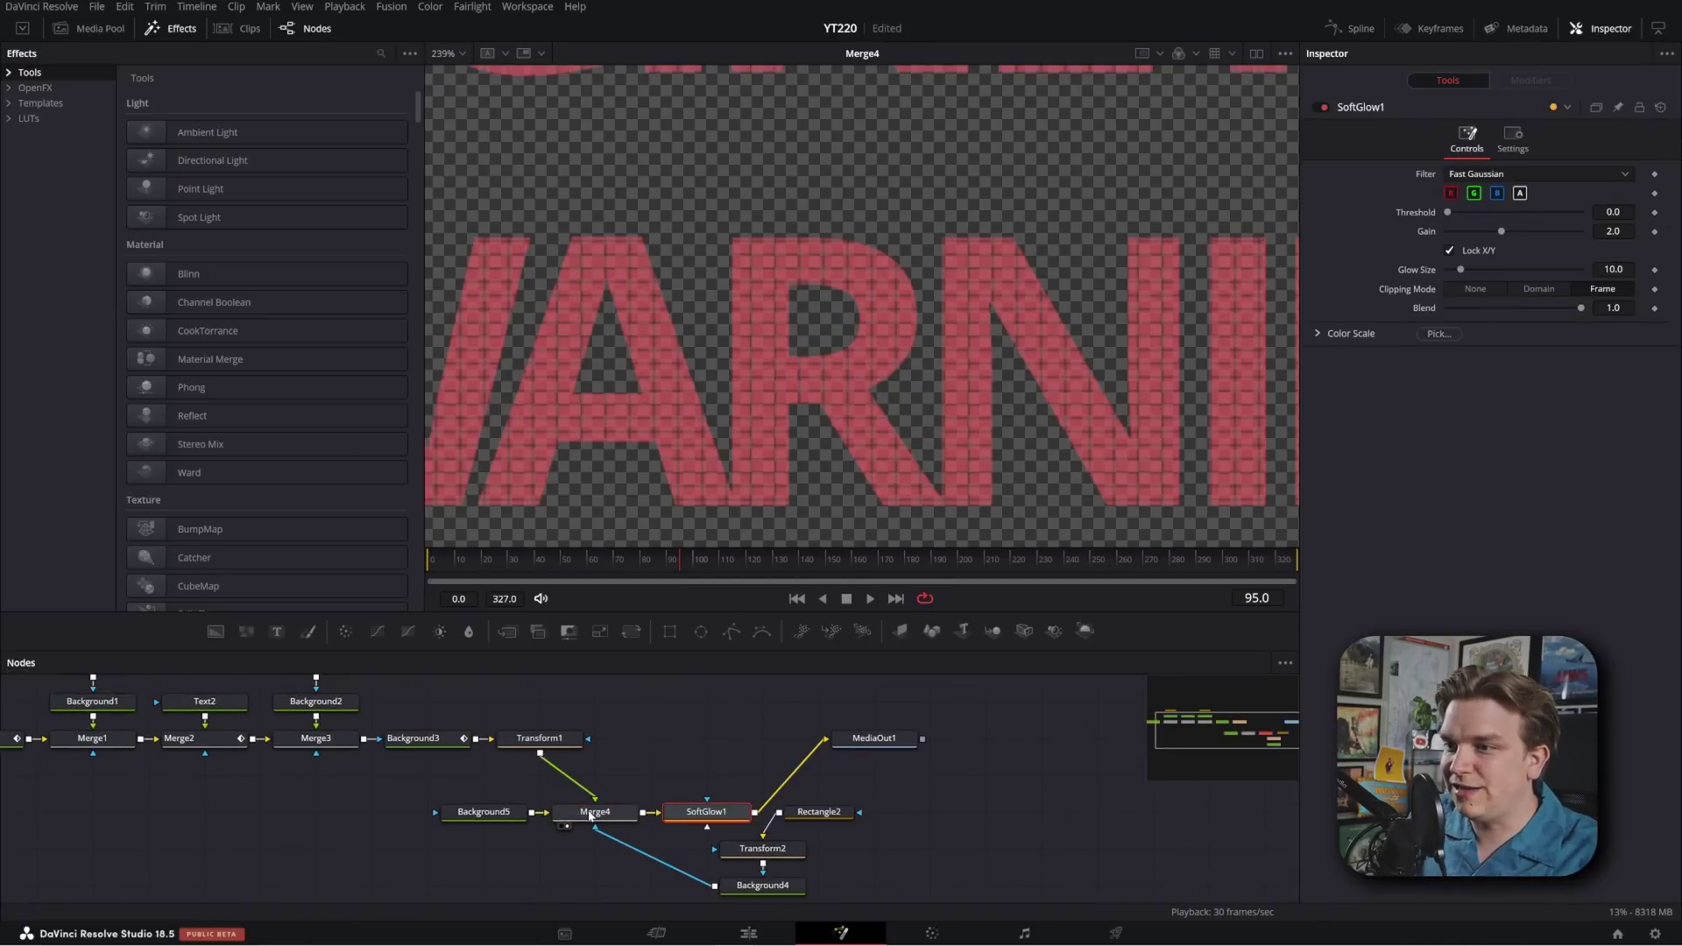
key(1)
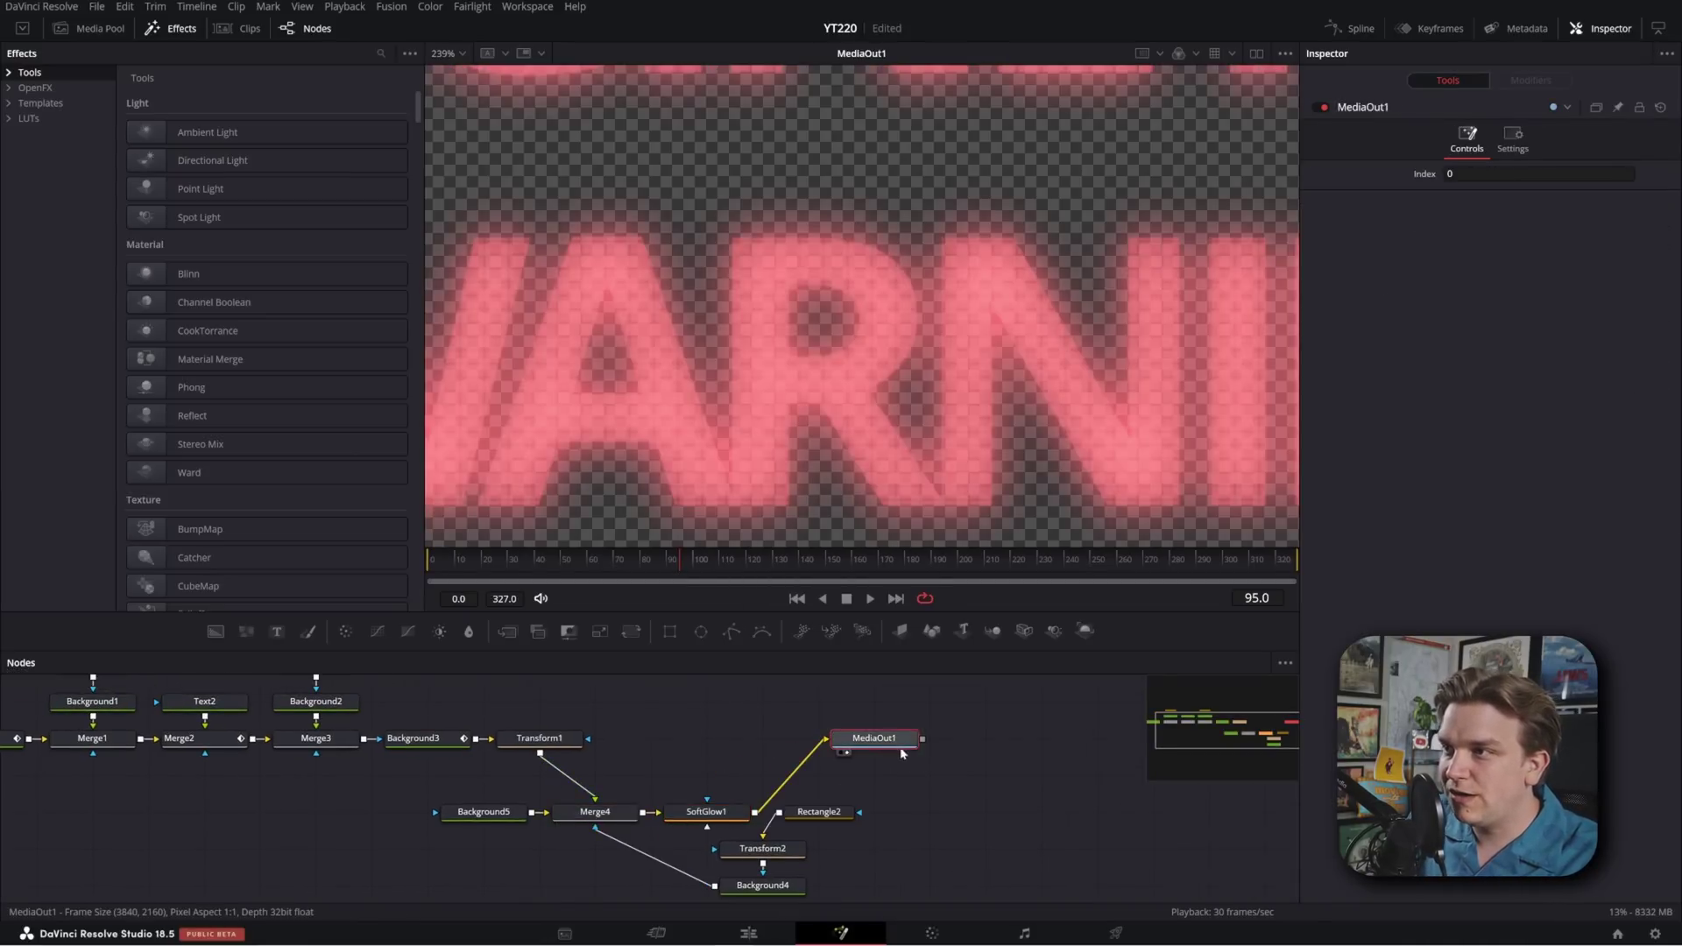
scroll(811, 346, down, 5)
scroll(744, 361, up, 8)
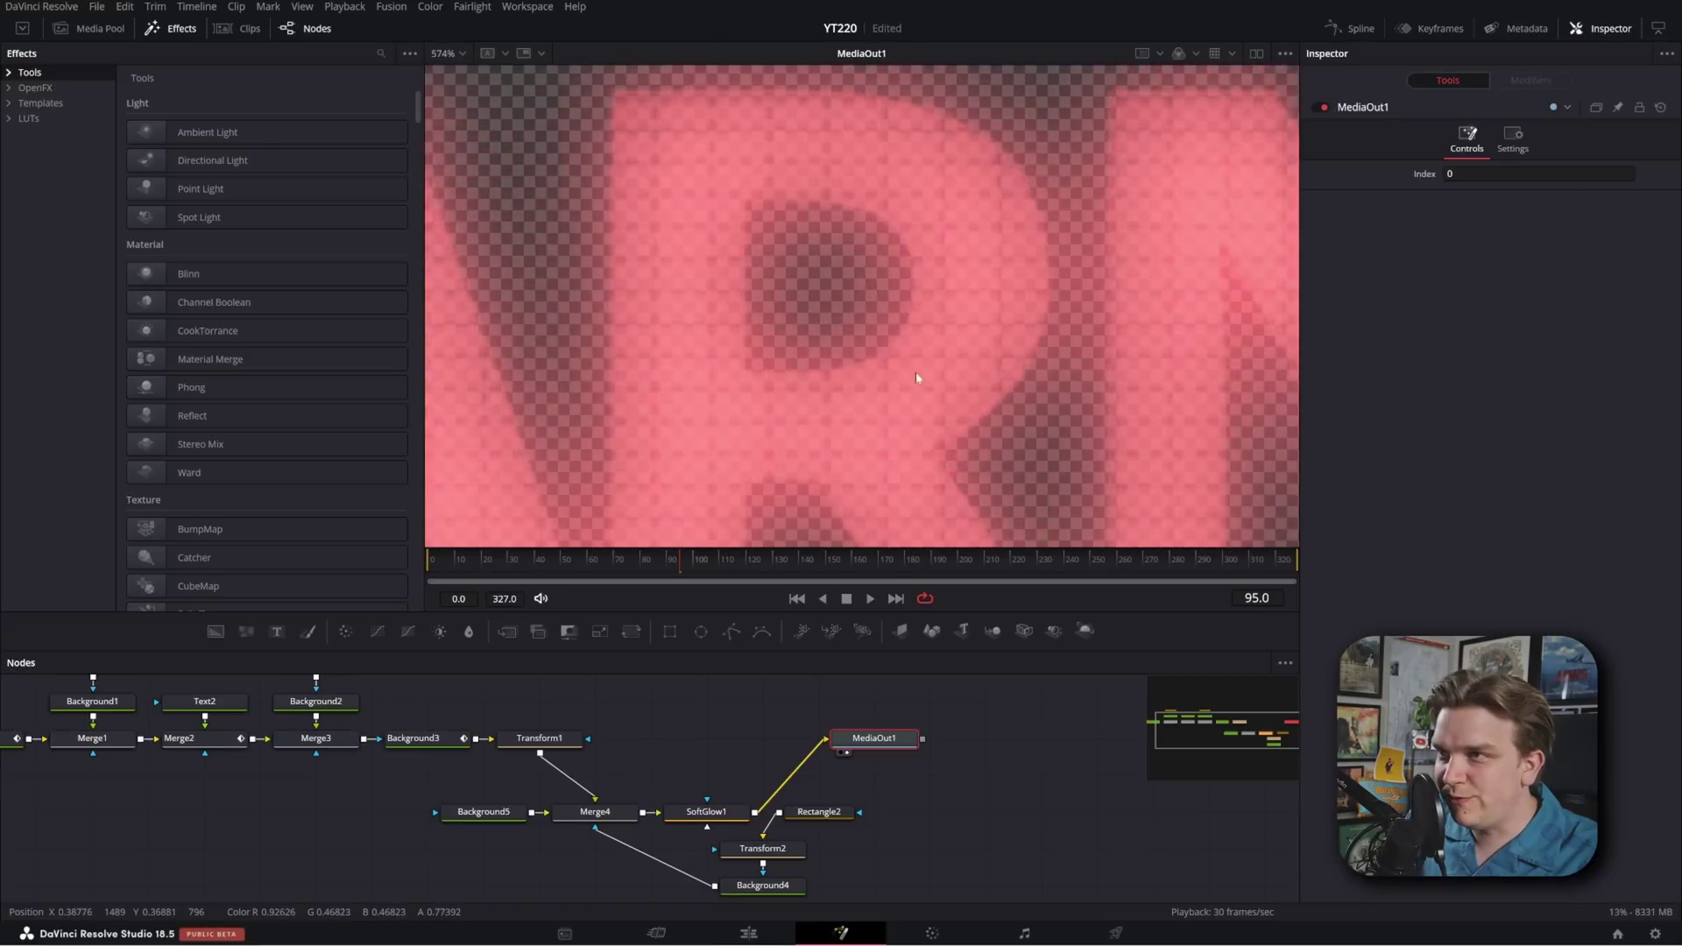
Set SoftGlow1's gain to 1.309 and glow size to 14.2
scroll(863, 394, down, 3)
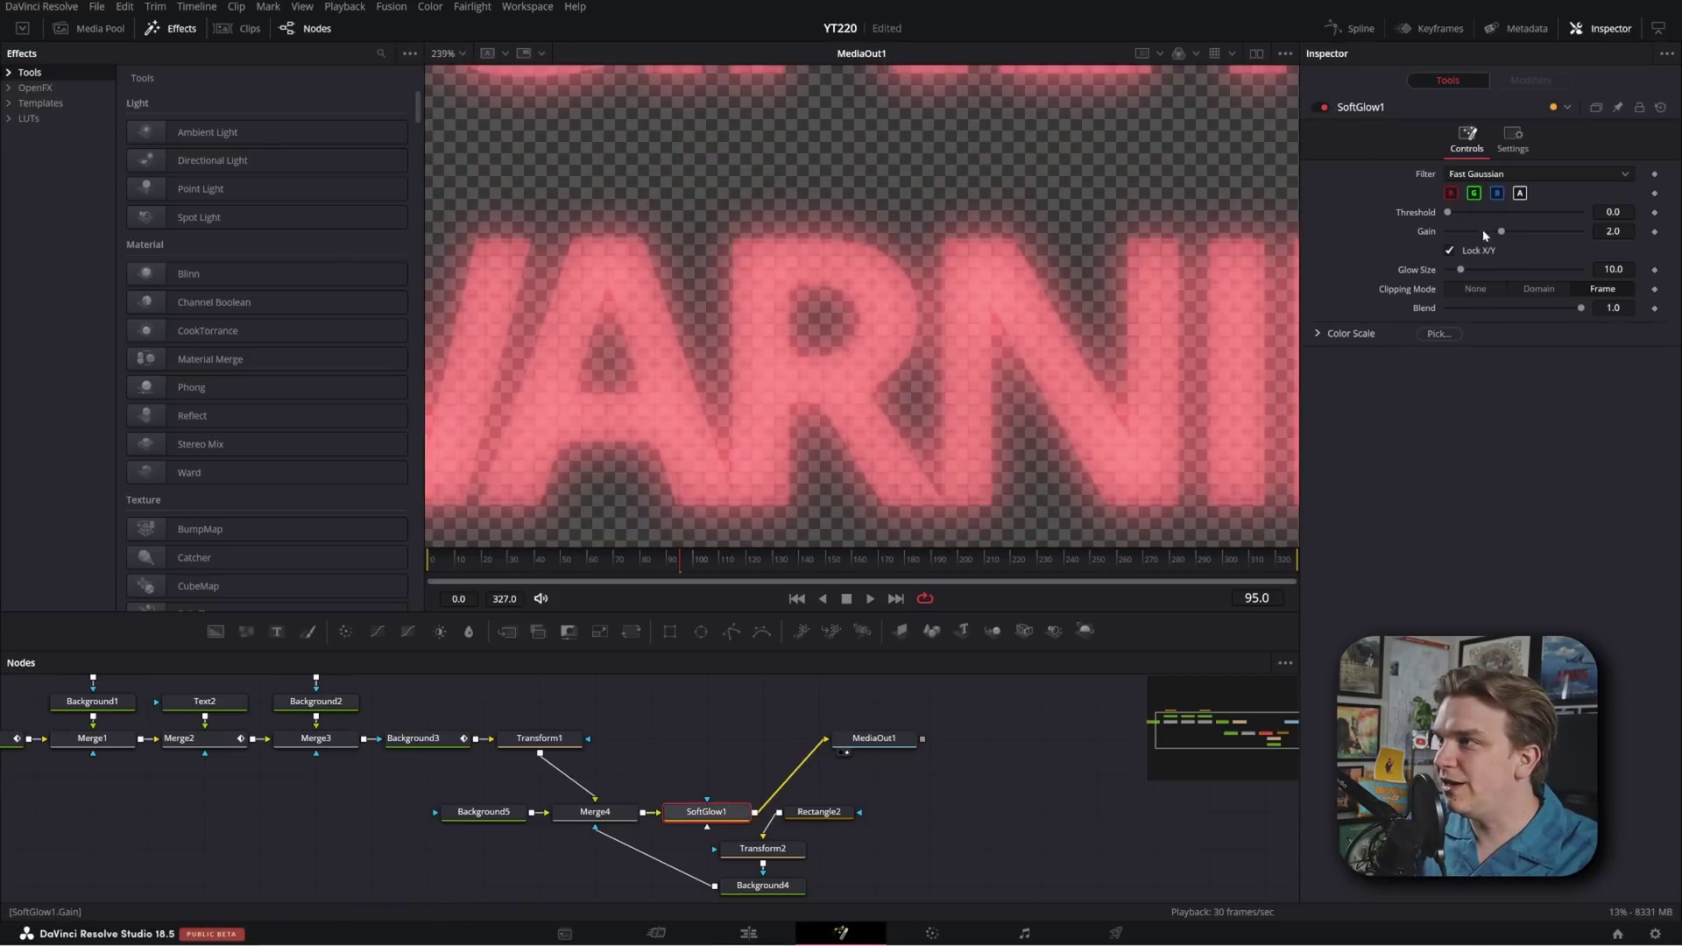
drag(1495, 231, 1452, 231)
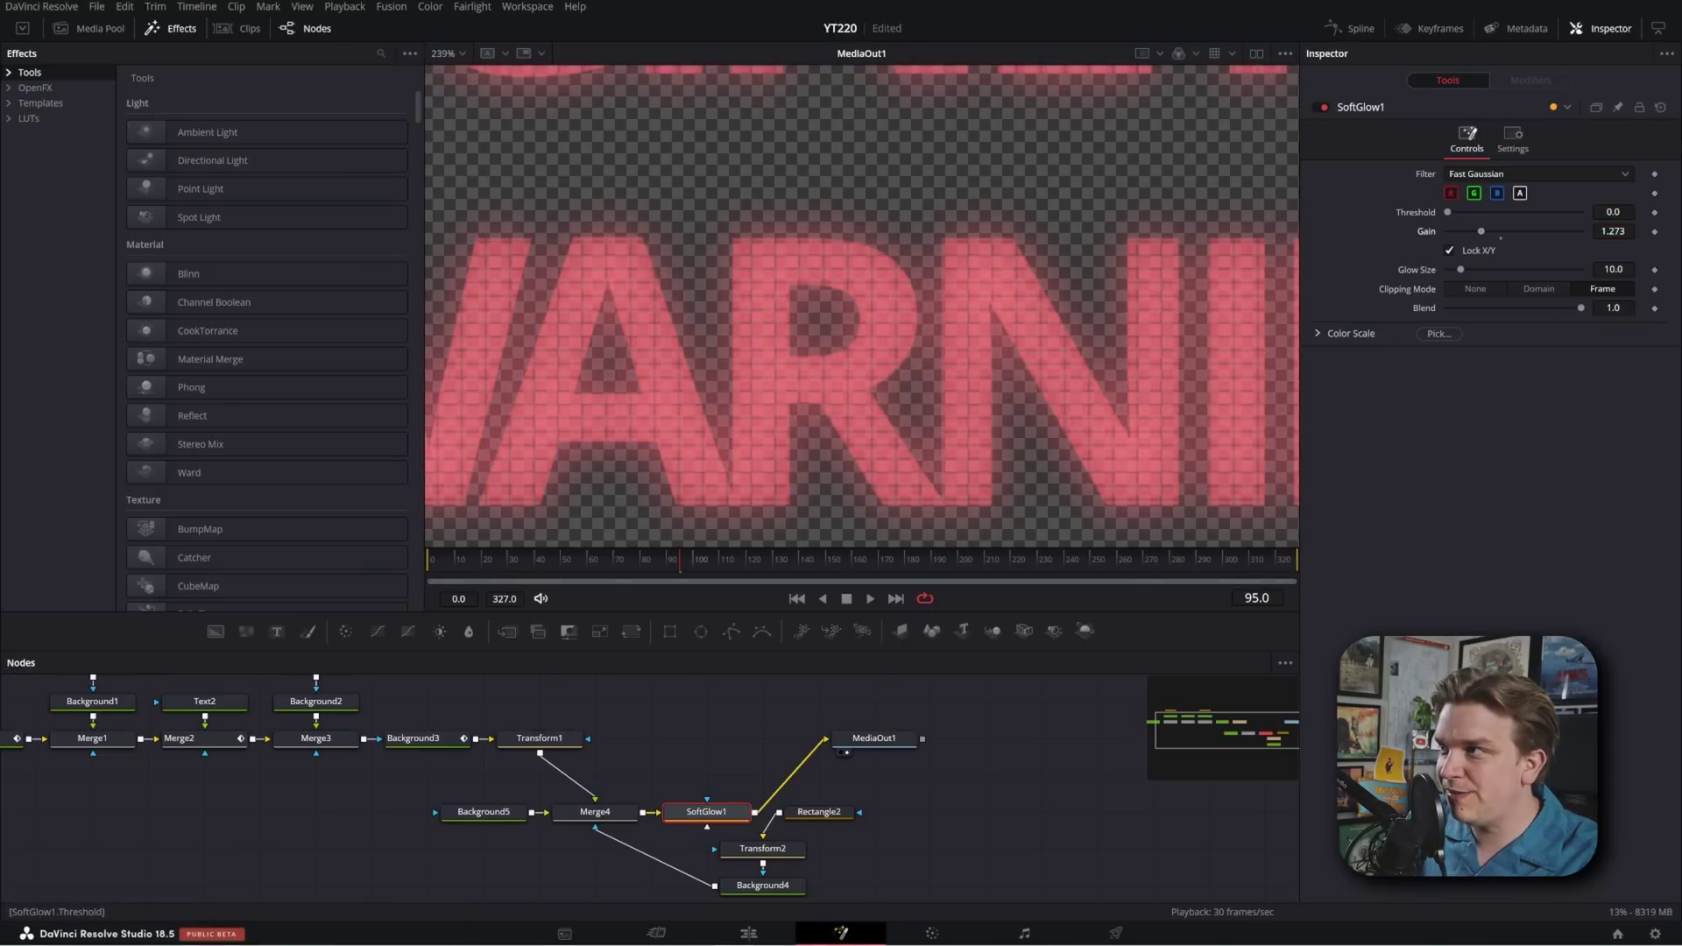
drag(1460, 269, 1498, 231)
scroll(789, 337, down, 8)
scroll(842, 352, up, 2)
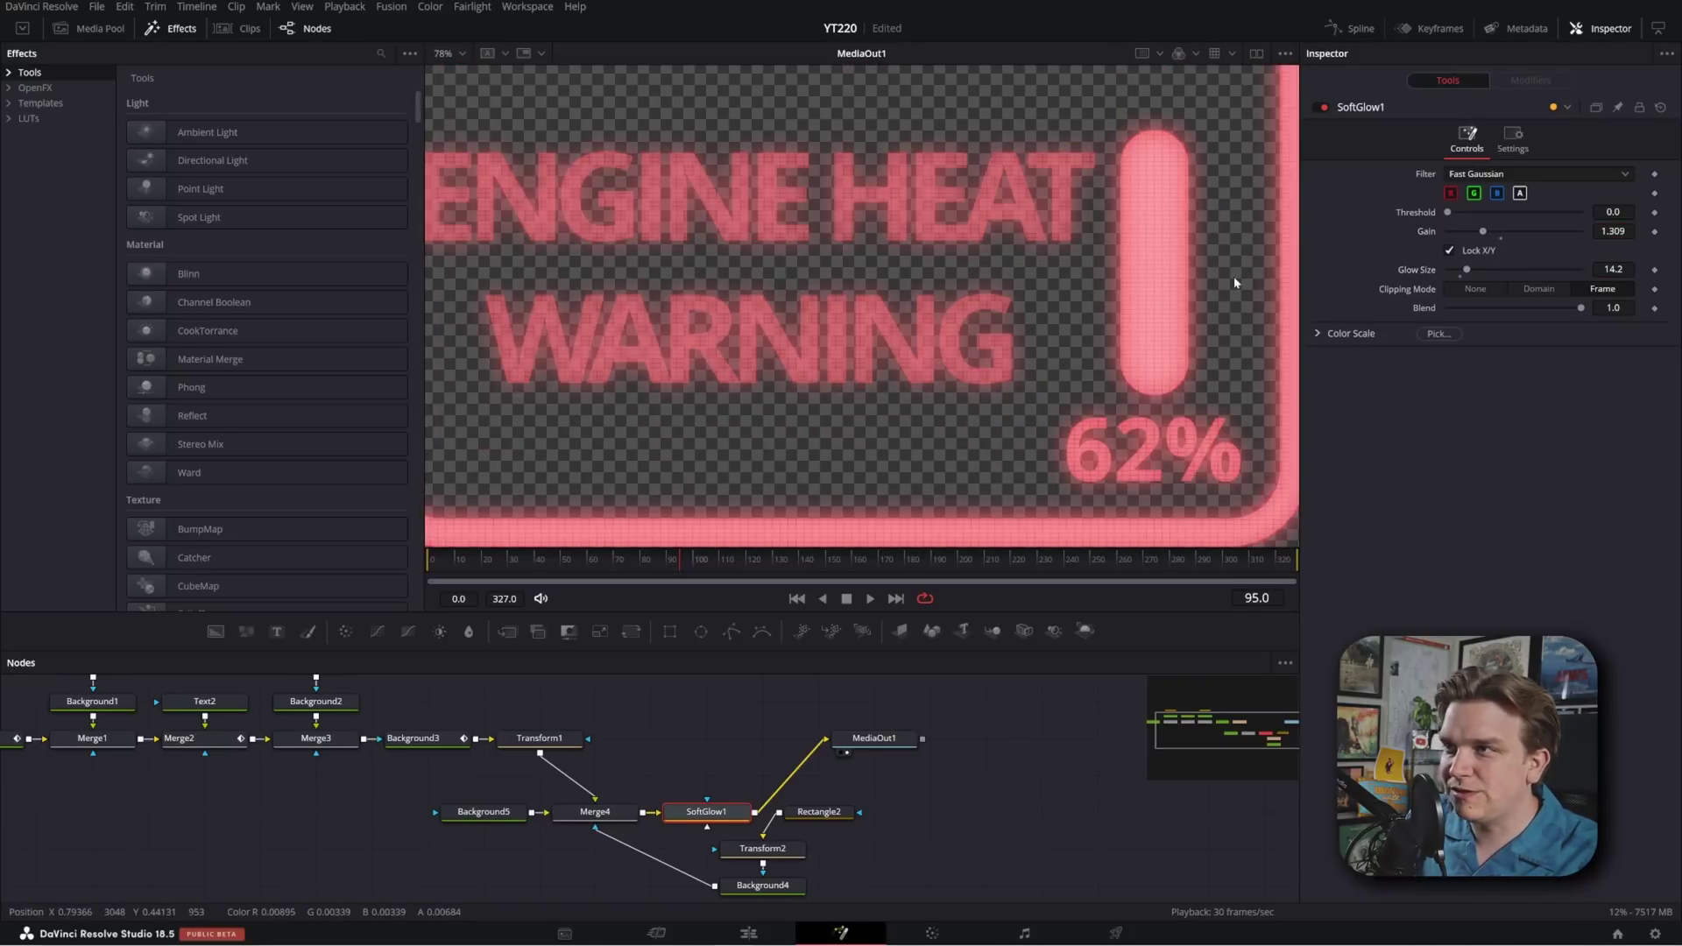
scroll(1233, 282, down, 4)
scroll(813, 366, up, 3)
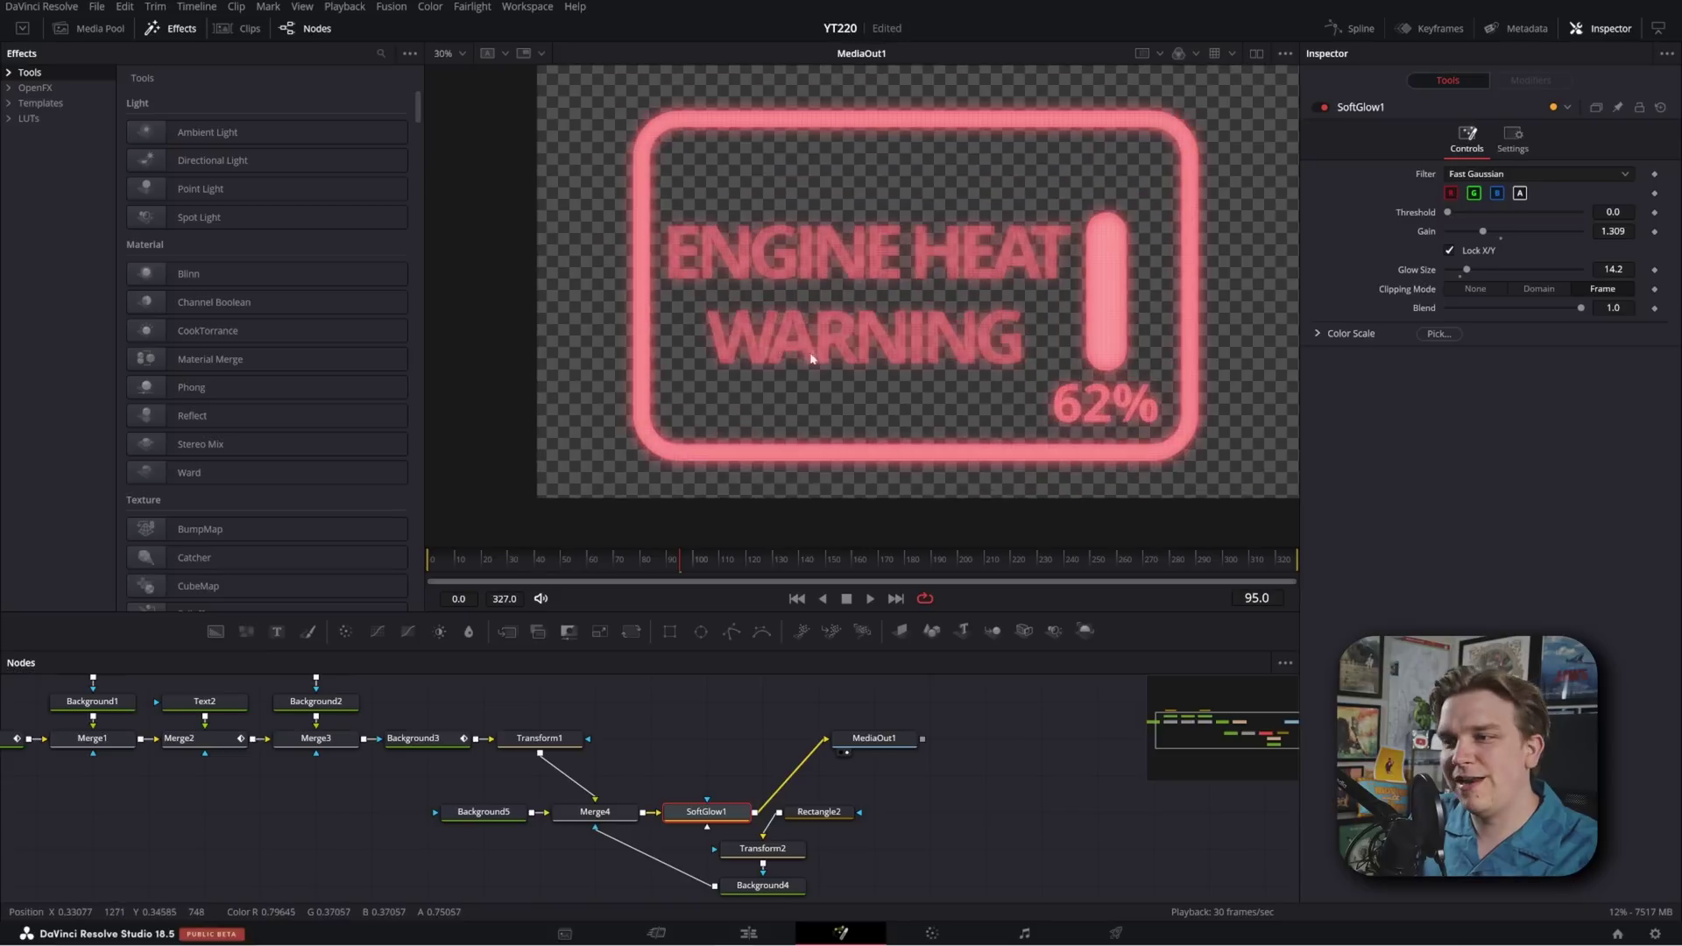
Play back MediaOut1 to review the glowing warning graphic as its percentage changes
click(878, 749)
key(space)
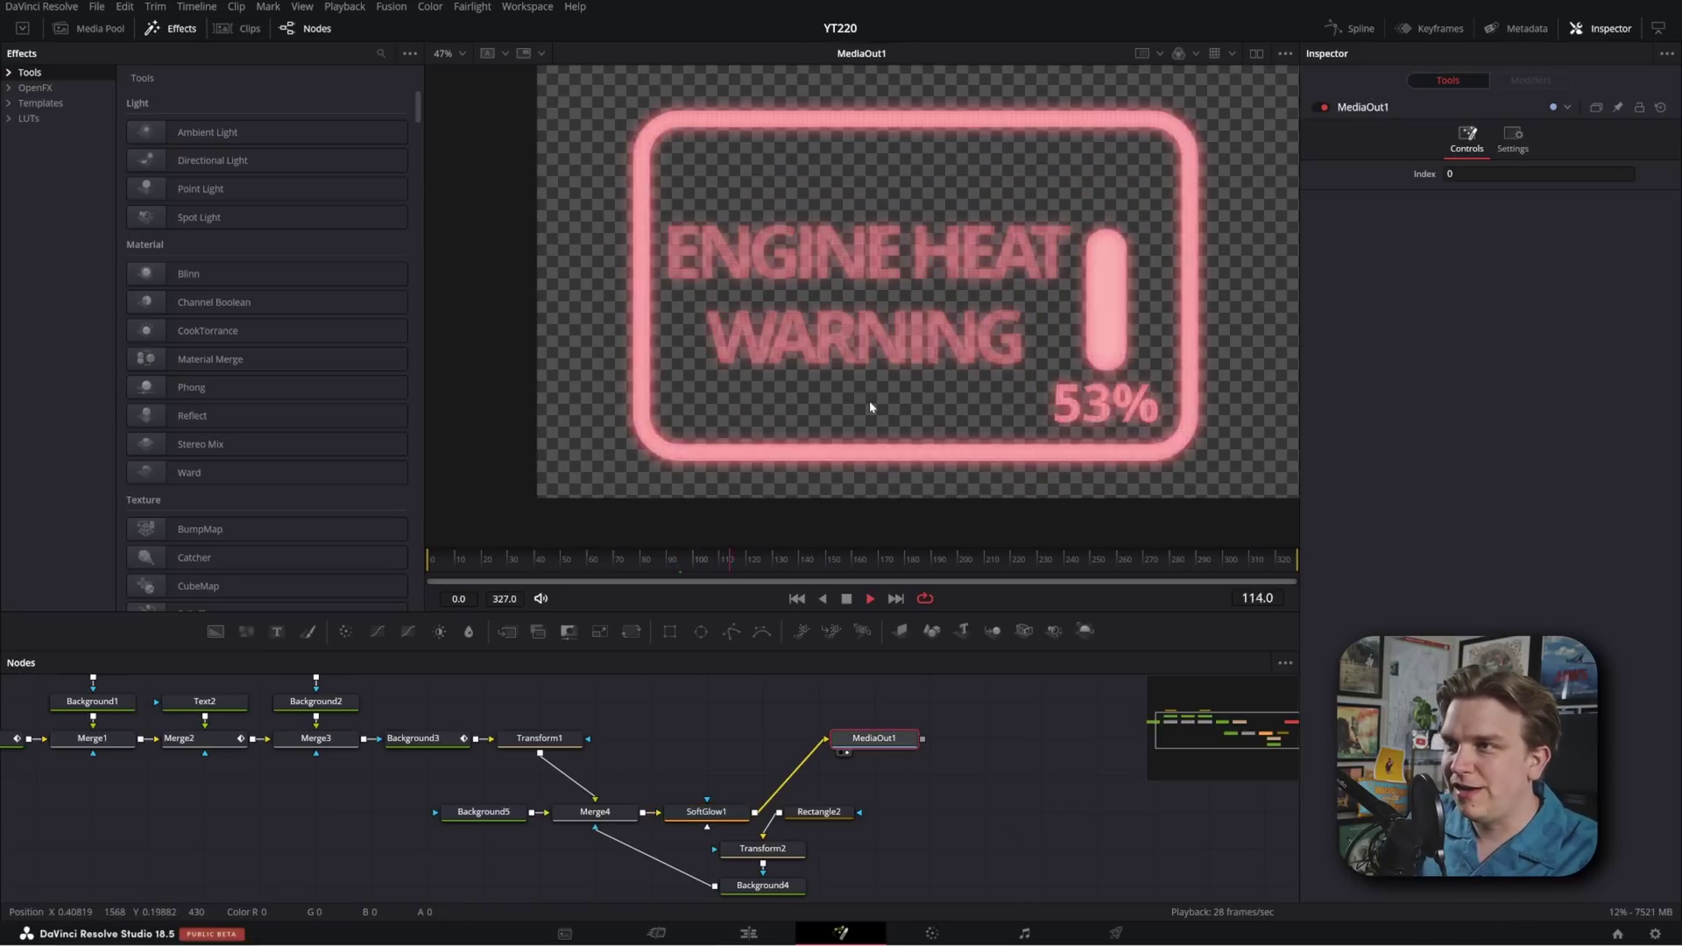
scroll(884, 360, up, 2)
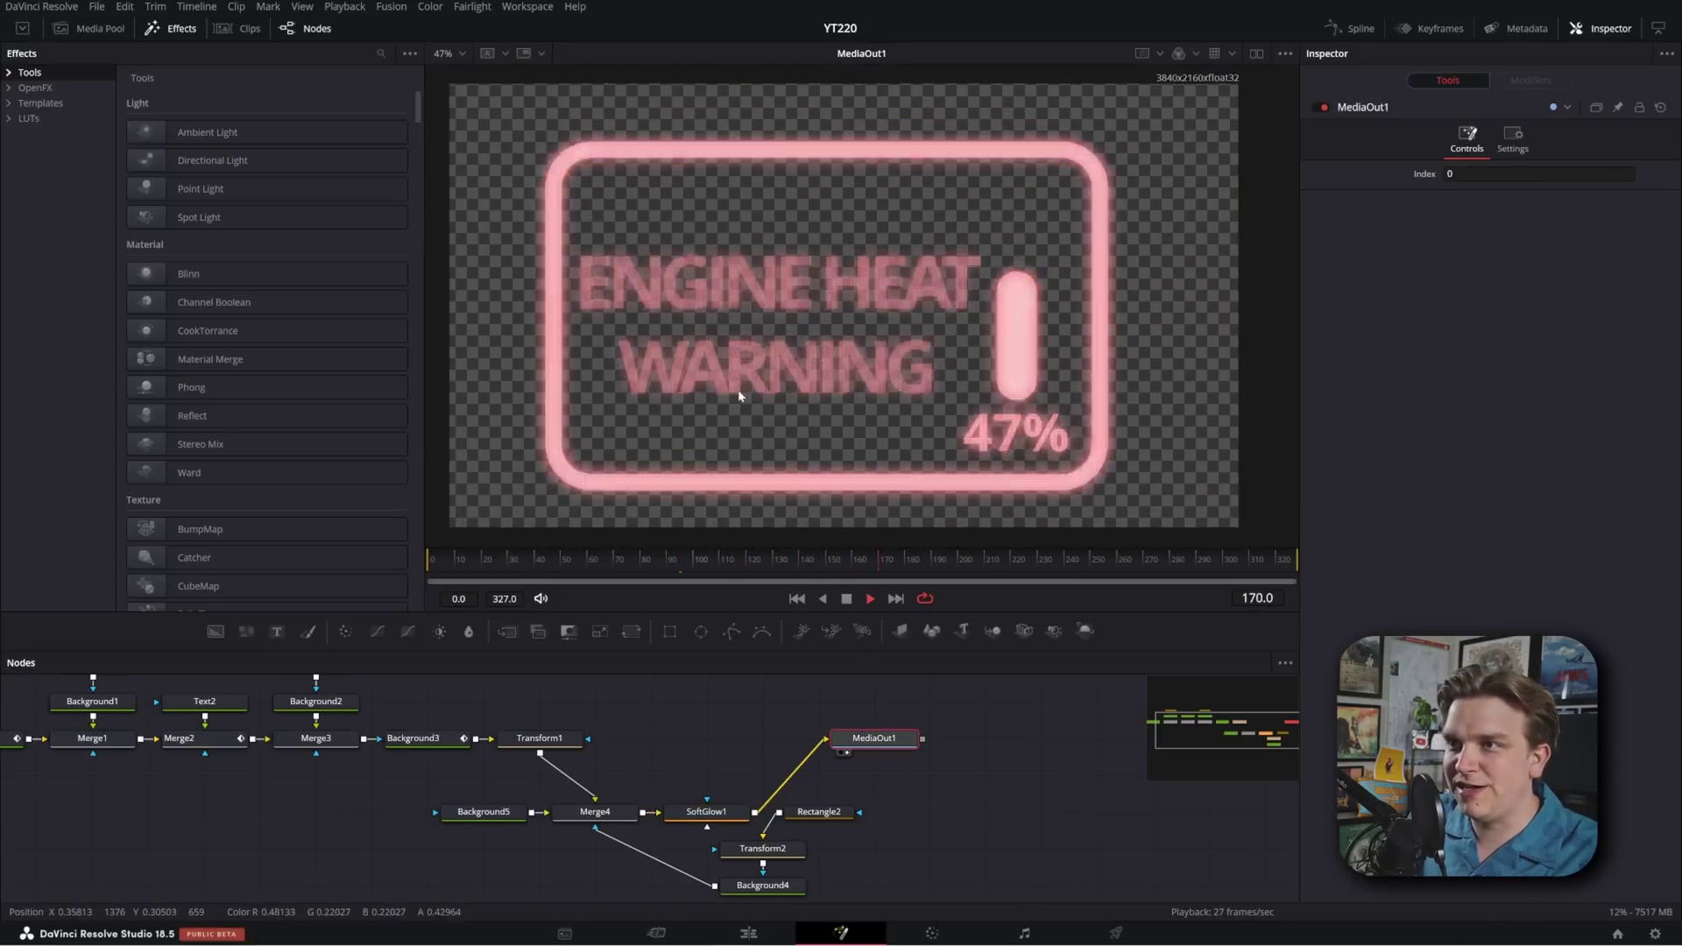